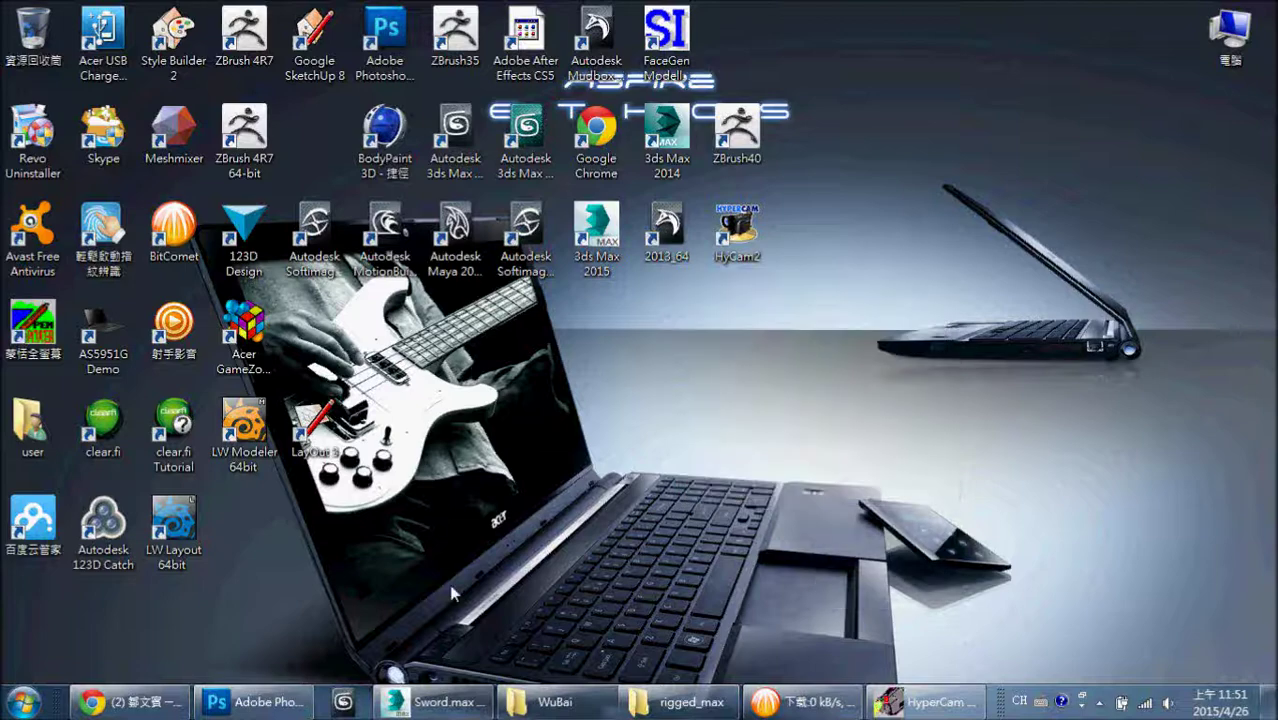
- Bring the Sword.max window forward and frame the whole sword in the Left viewport
left_click(460, 700)
scroll(593, 494, "up", 2)
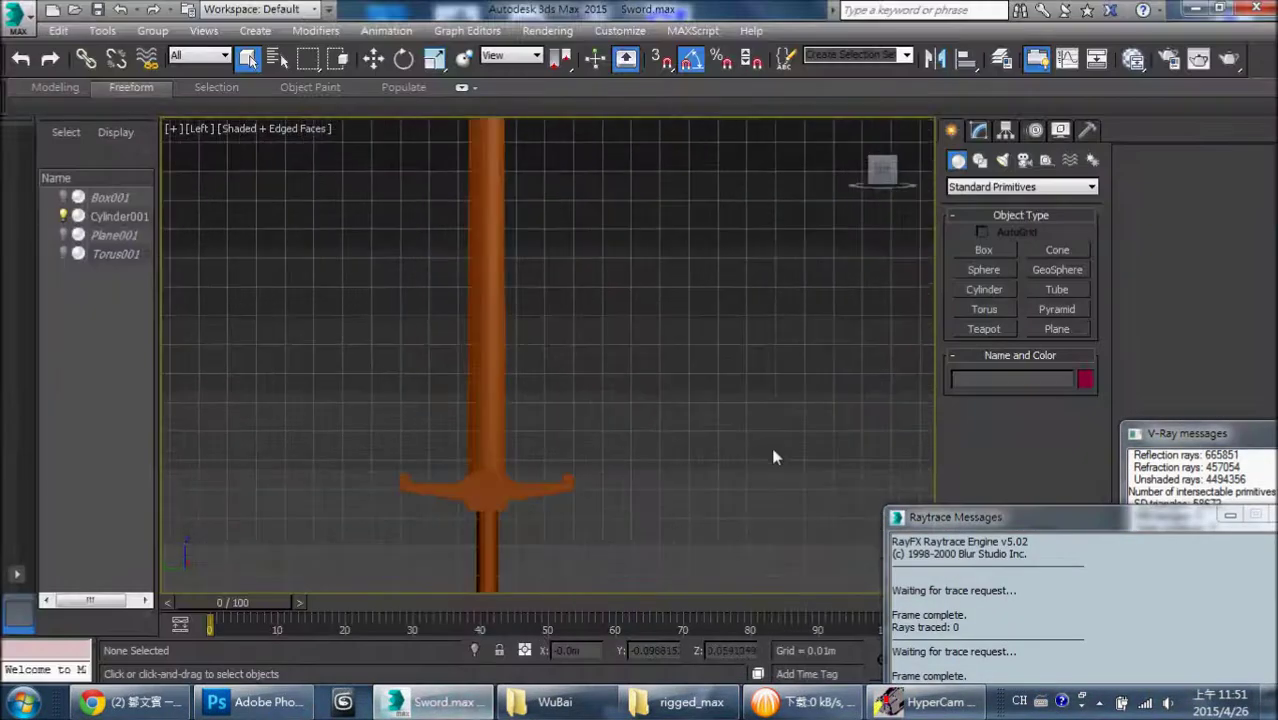
scroll(760, 430, "down", 2)
scroll(705, 400, "down", 1)
middle_click_drag(700, 387, 629, 294)
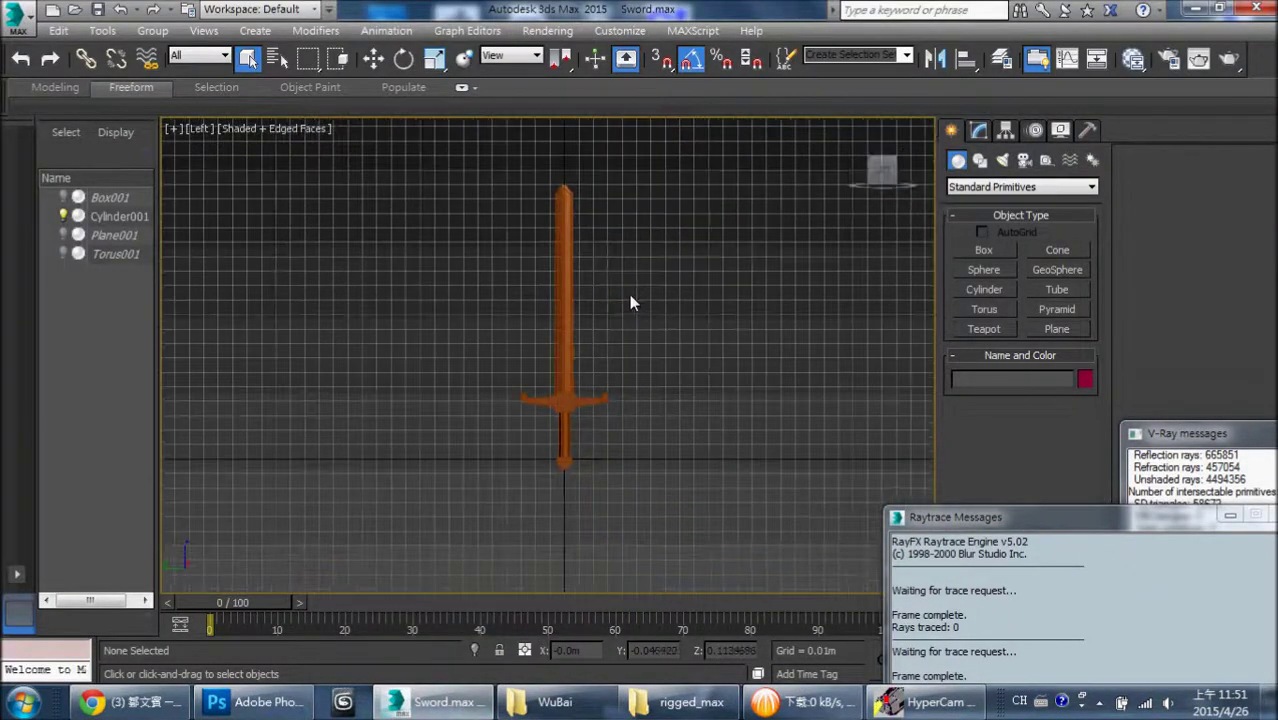
scroll(612, 360, "up", 1)
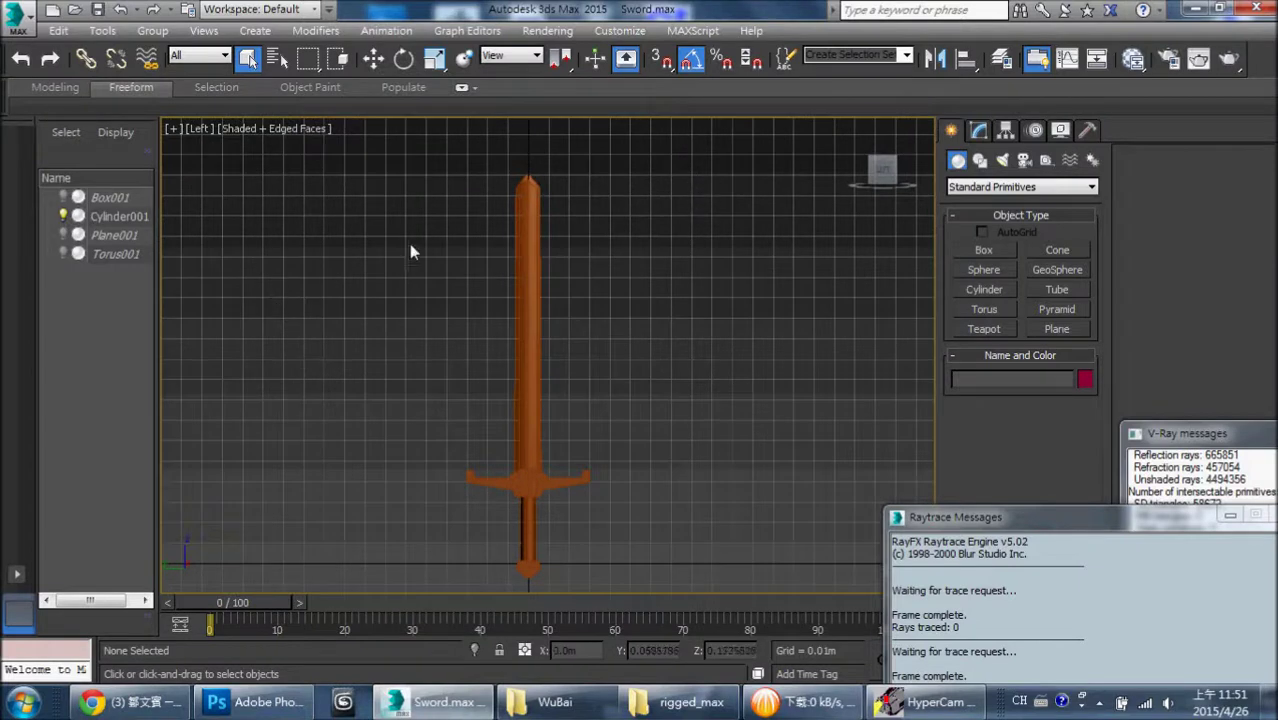
- Select Cylinder001 and collapse its Edit Poly stack into an Editable Poly
left_click(587, 472)
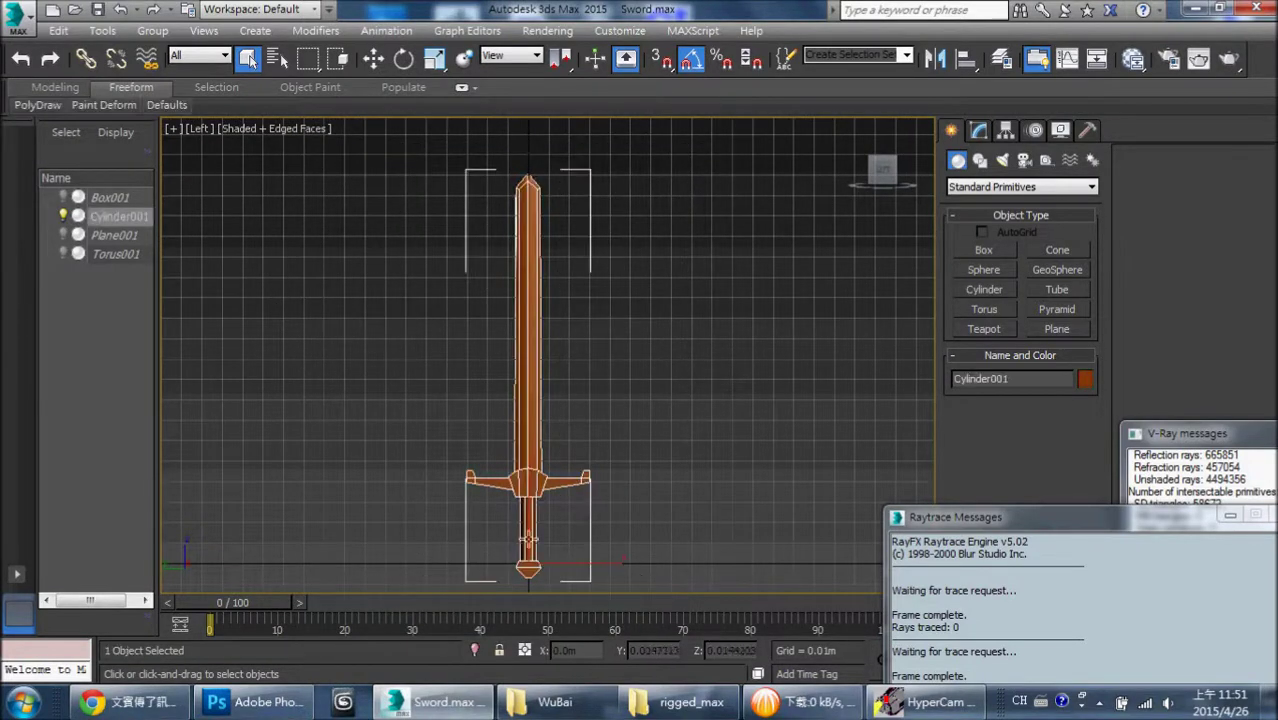
left_click(980, 131)
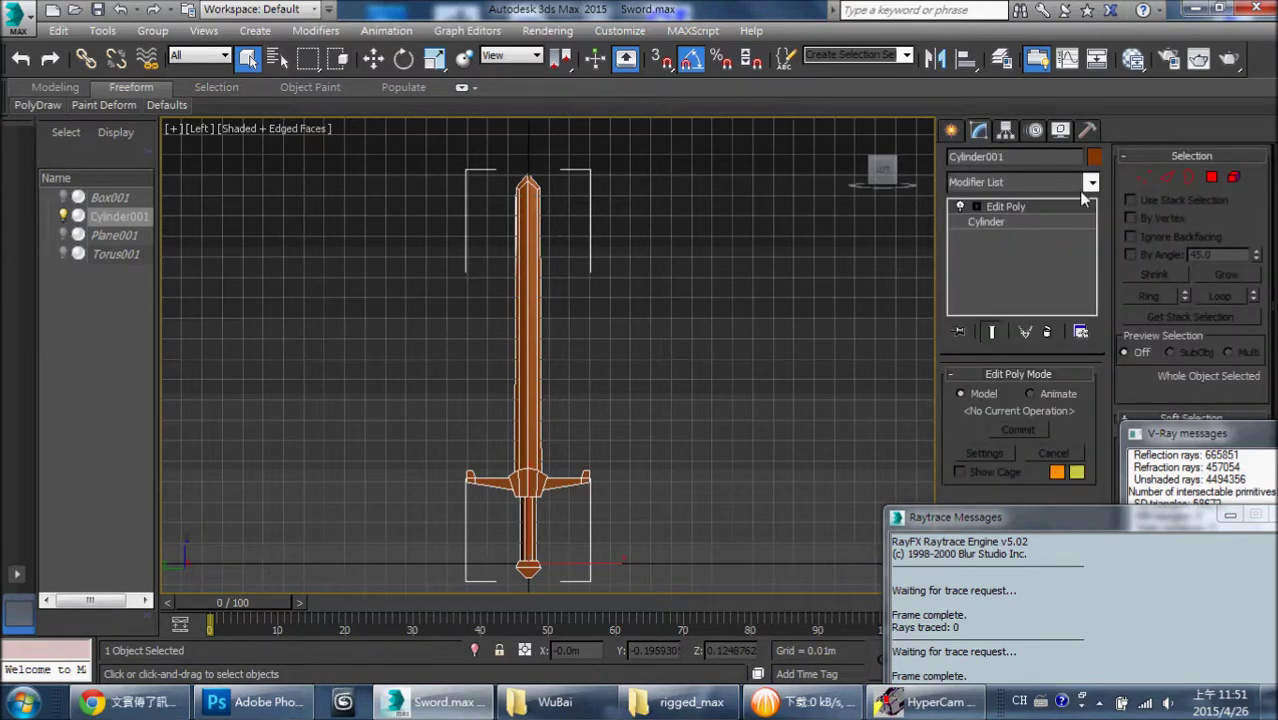
right_click(1050, 206)
left_click(1133, 371)
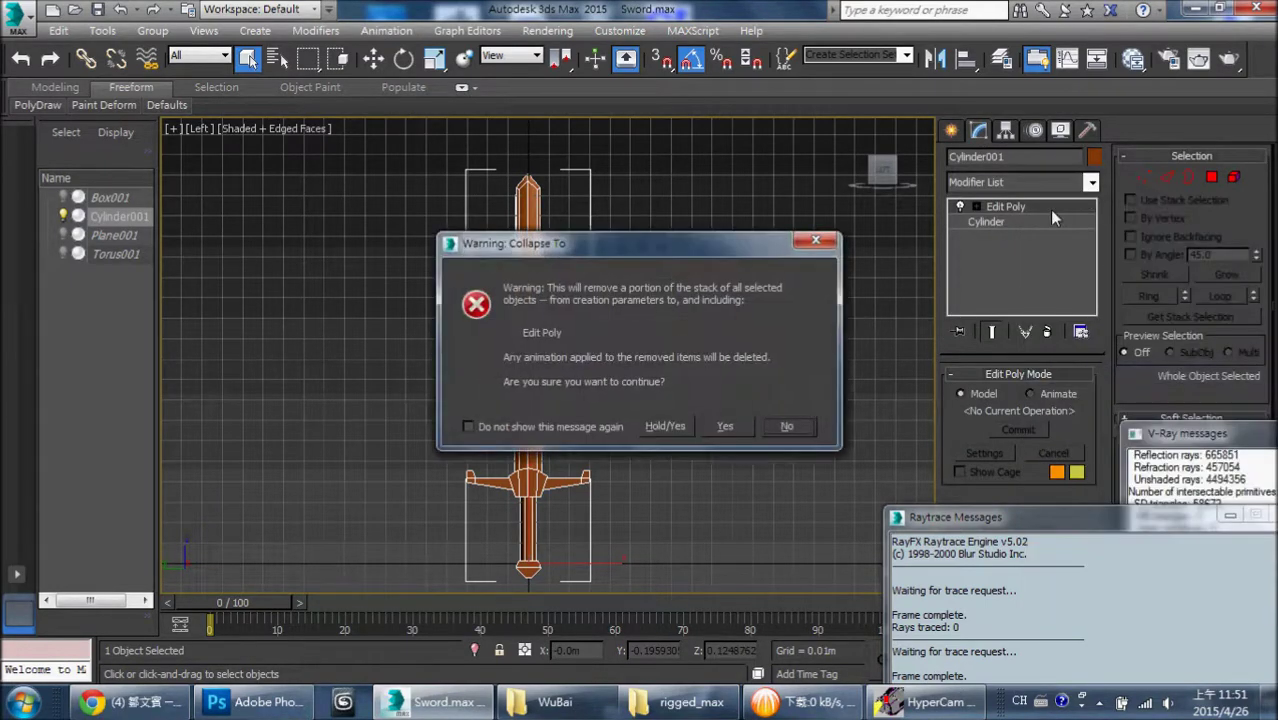
left_click(736, 429)
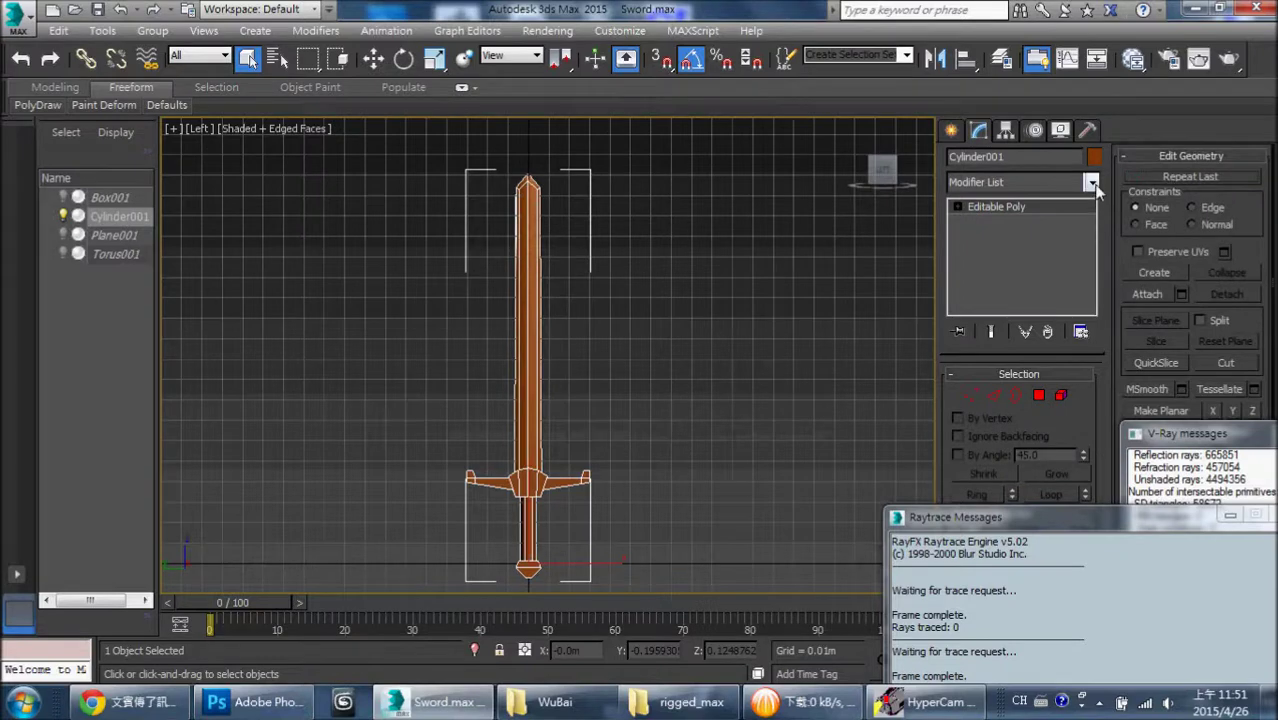
- Add an Unwrap UVW modifier and minimize the raytrace and V-Ray message windows
left_click(1092, 183)
scroll(1030, 450, "down", 10)
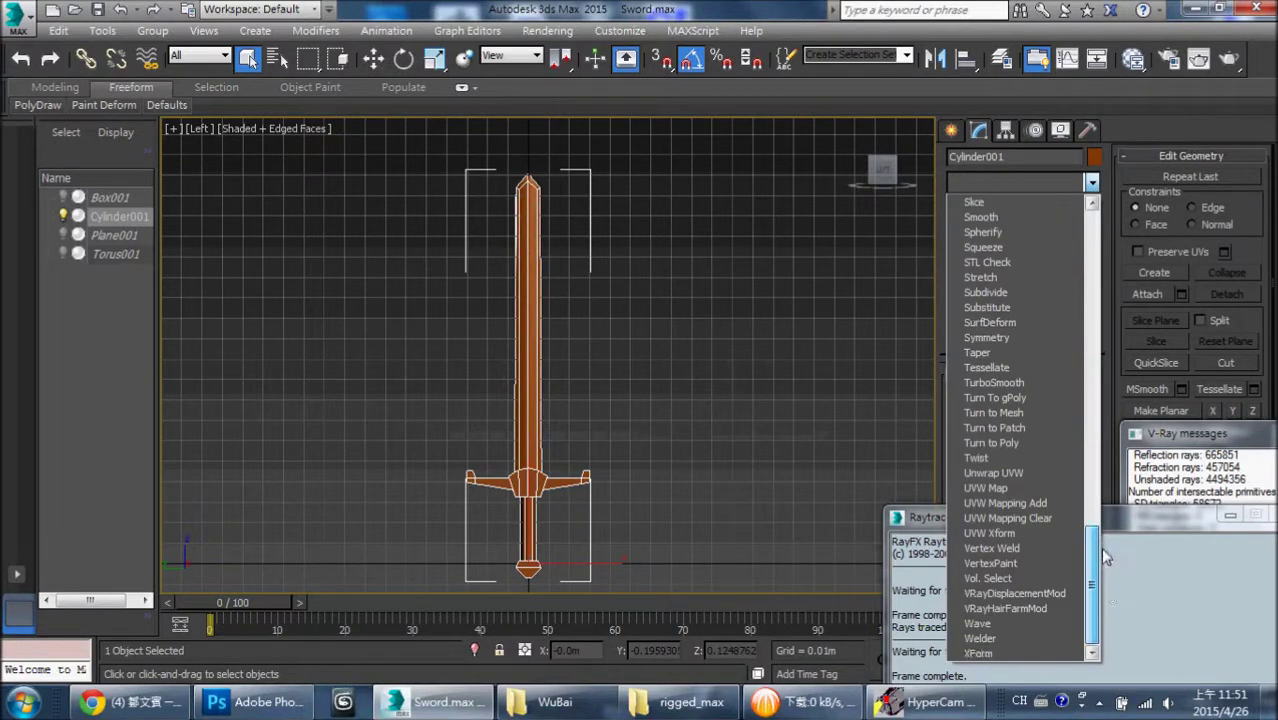
left_click(1041, 477)
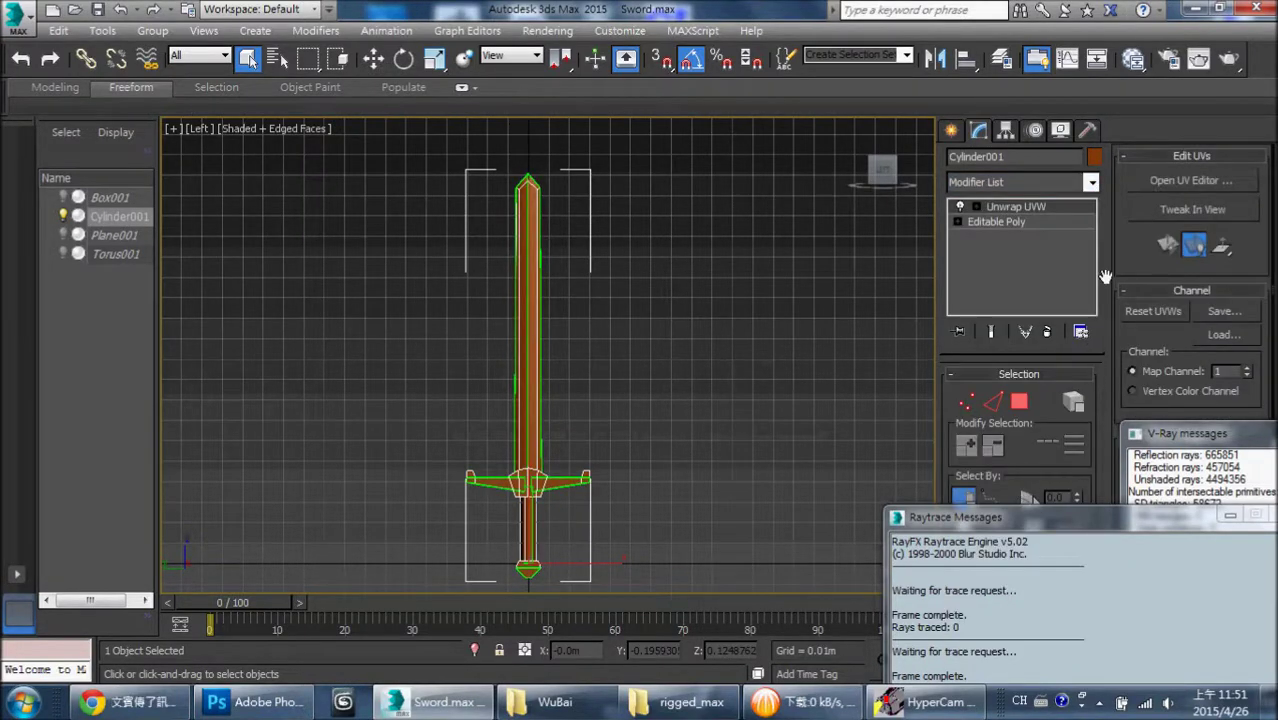
left_click(1230, 515)
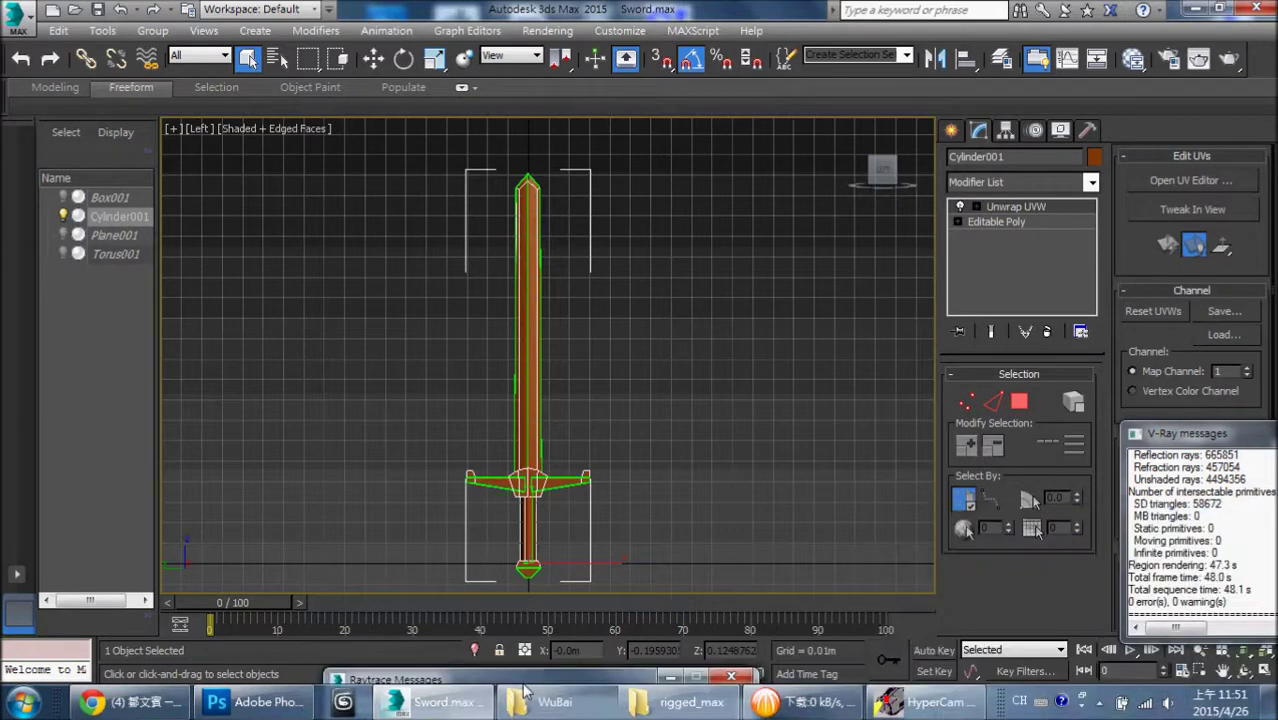
left_click(1201, 449)
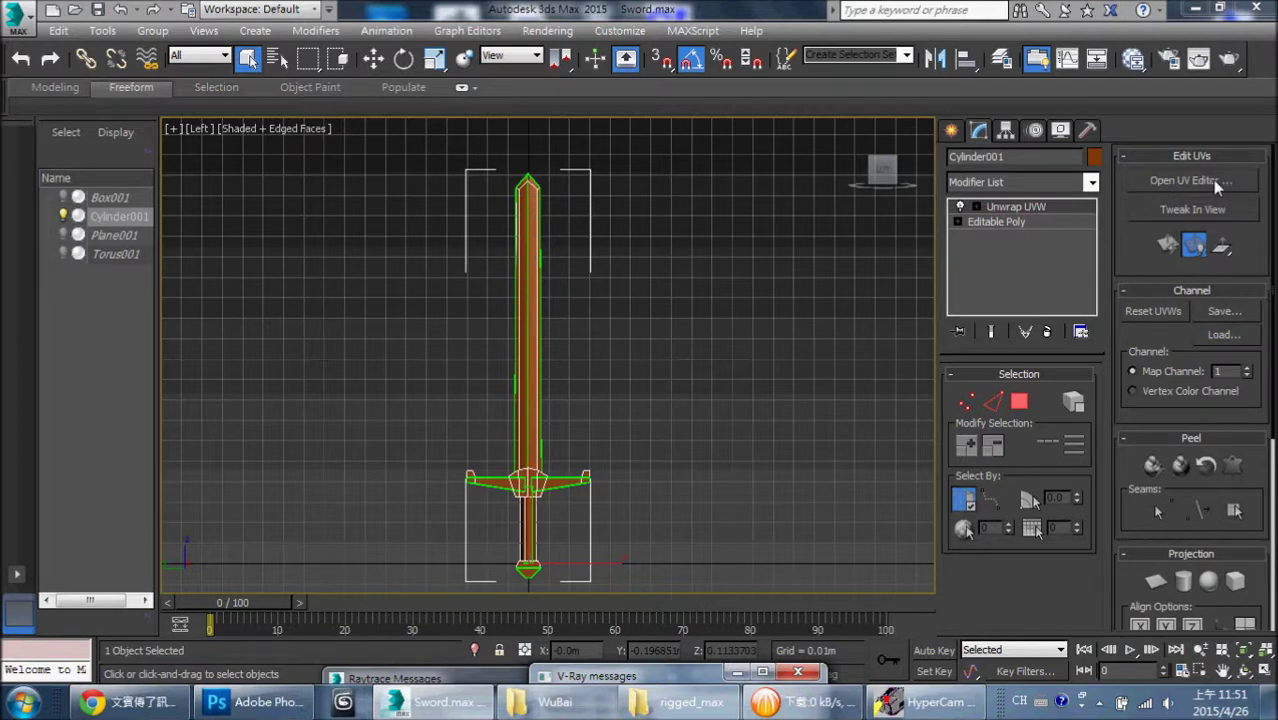
- Open the UV editor, turn off Show Map, and select all UV faces
left_click(1219, 181)
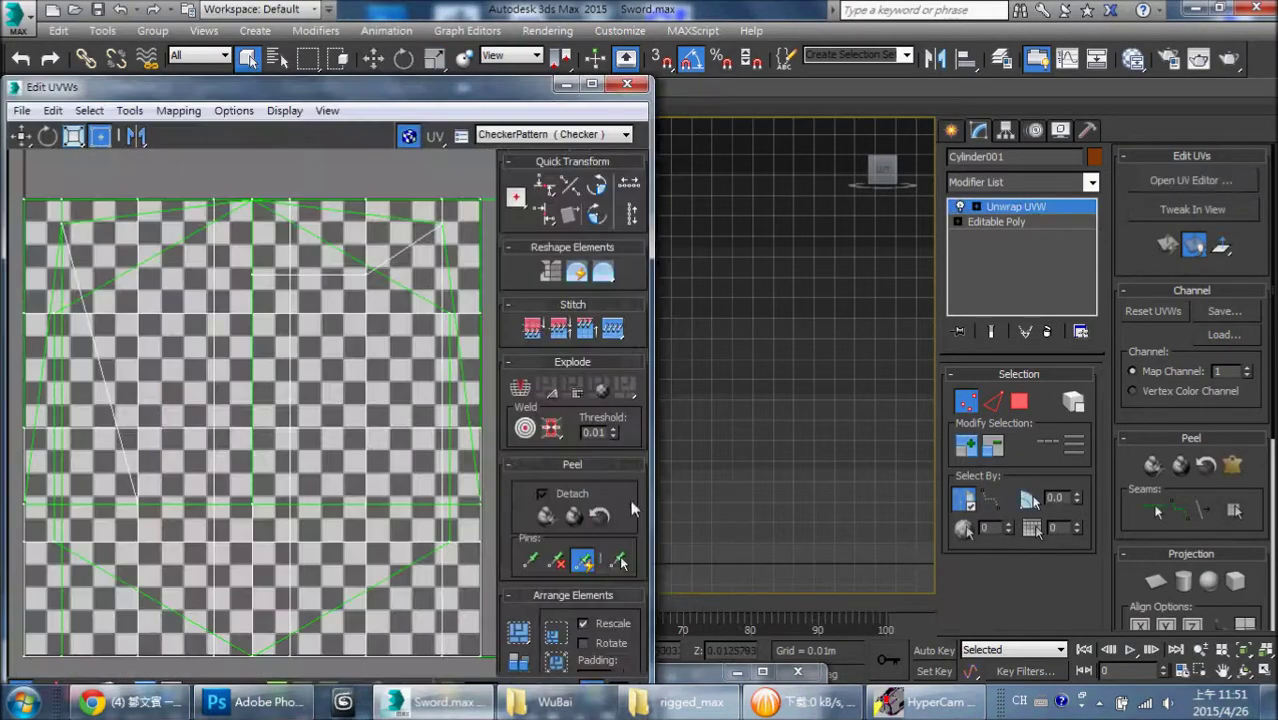
left_click_drag(468, 77, 914, 57)
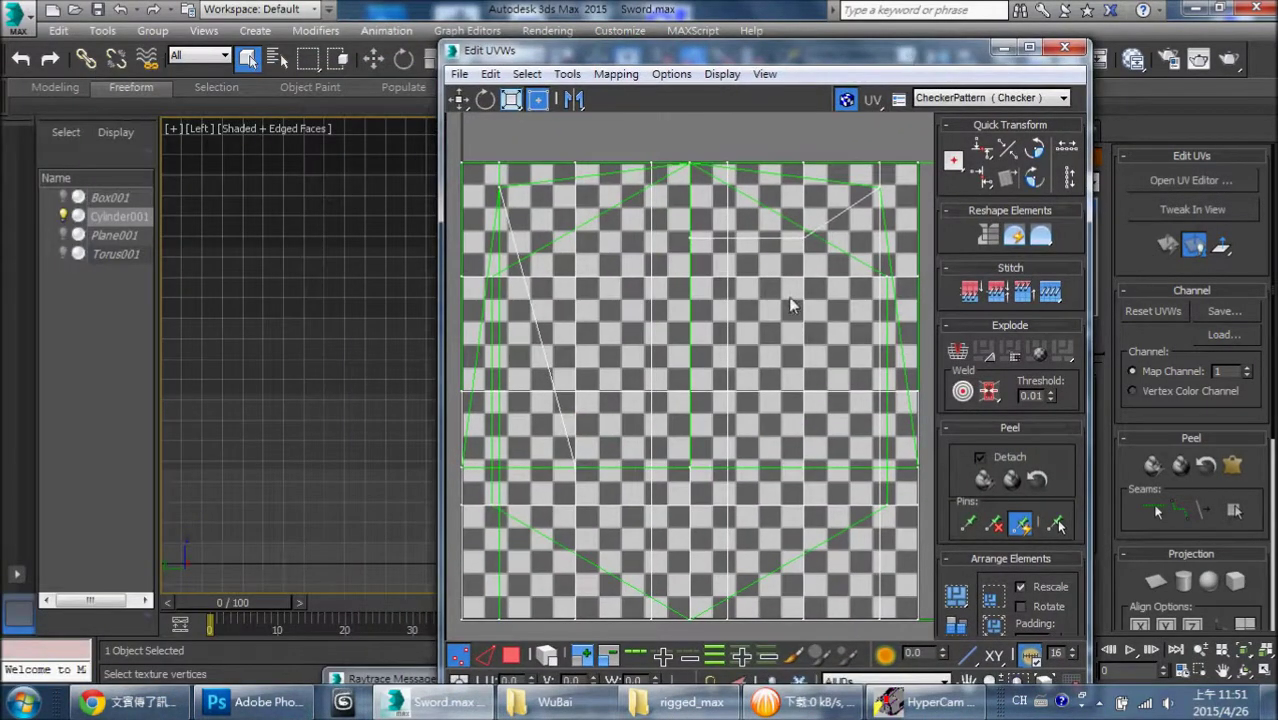
scroll(790, 305, "down", 5)
scroll(740, 265, "up", 3)
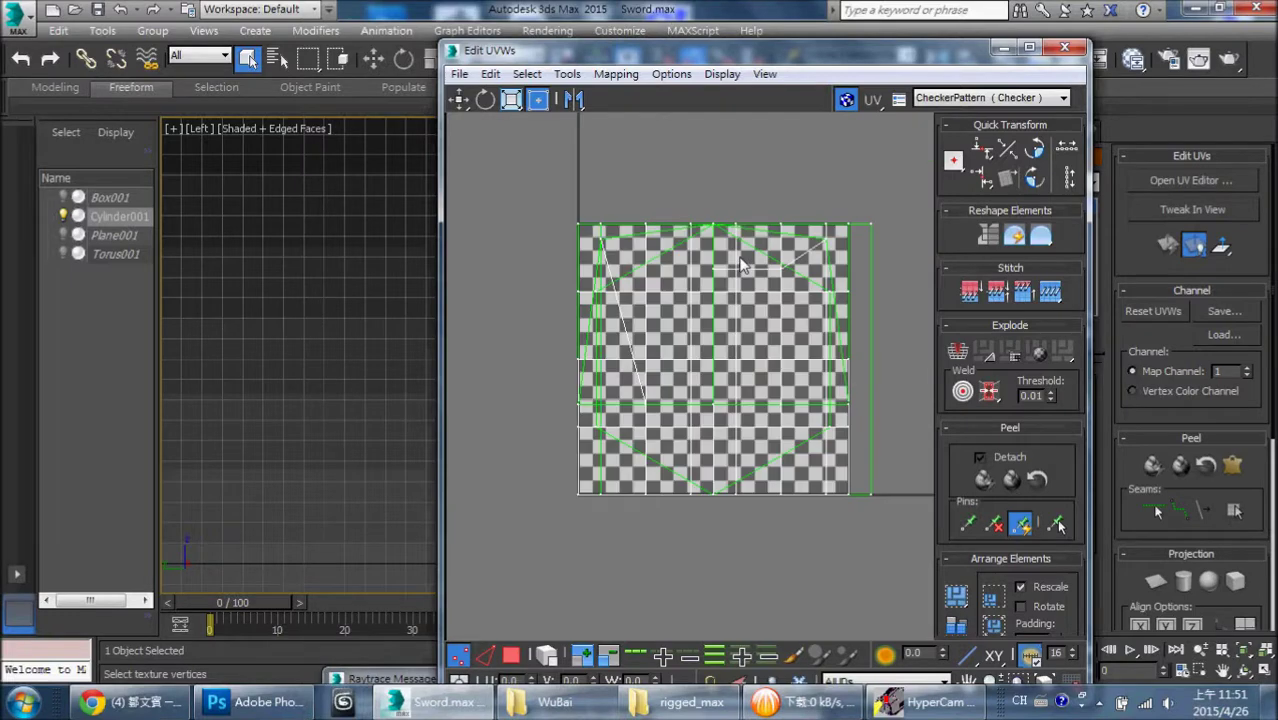
left_click(845, 100)
middle_click_drag(758, 262, 730, 245)
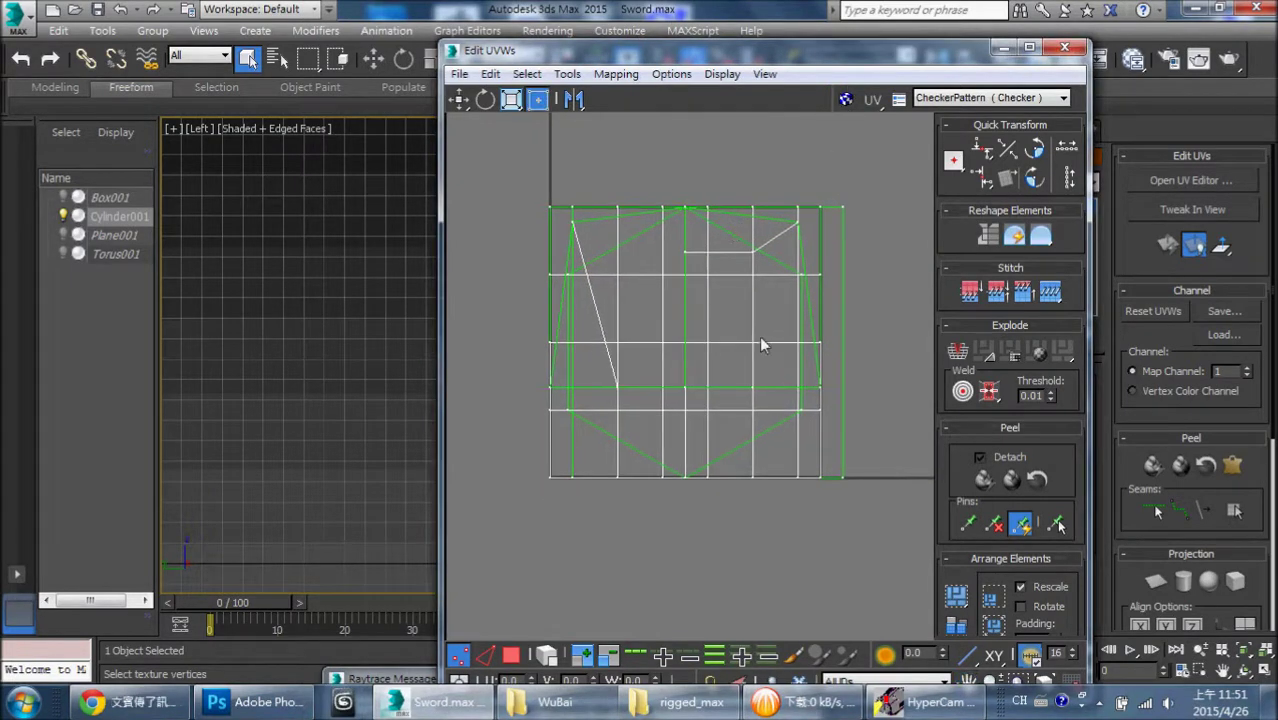
key("3")
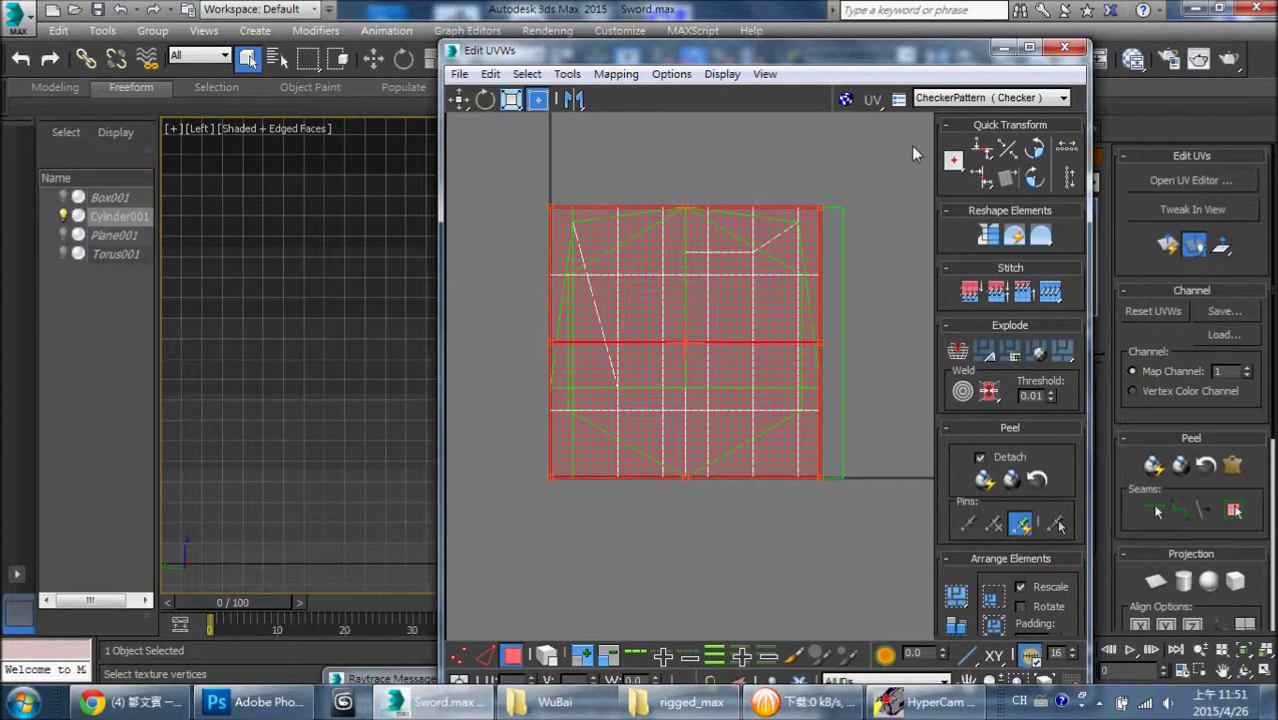
left_click_drag(524, 513, 700, 108)
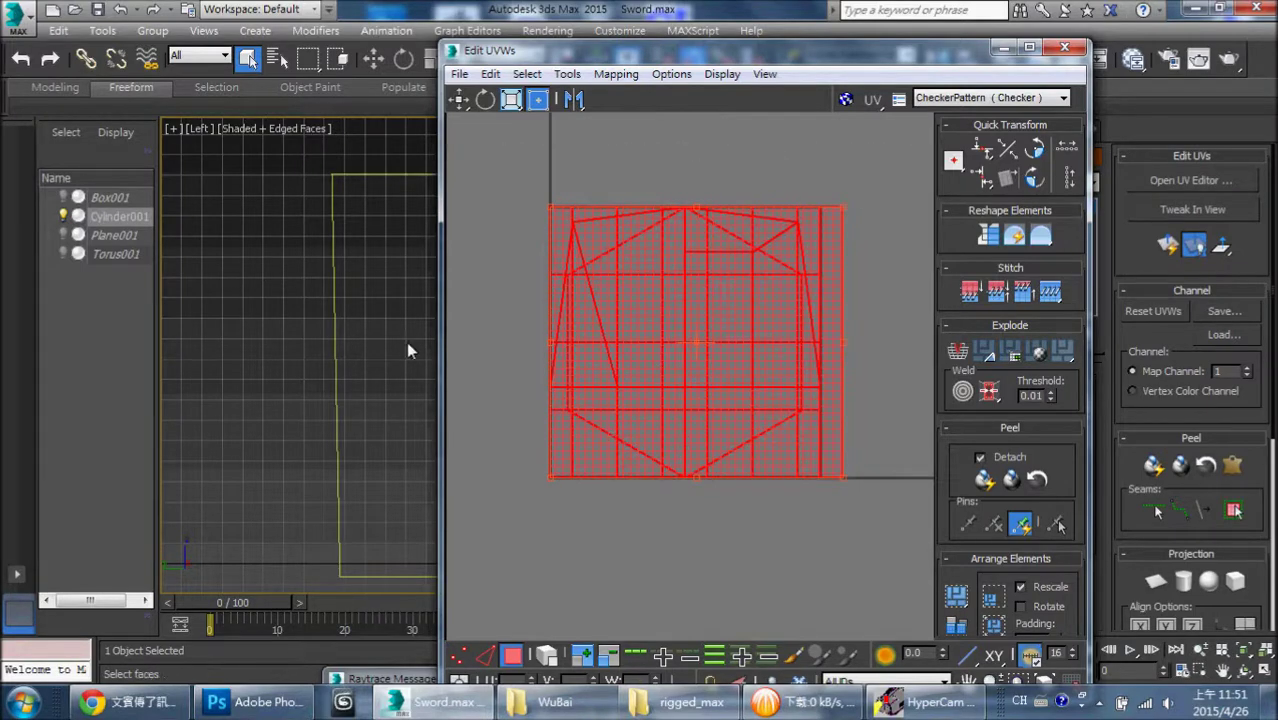
- Apply Flatten Mapping (Polygon Angle 45.0, Spacing 0.02) to the selected UVs
left_click_drag(640, 50, 989, 229)
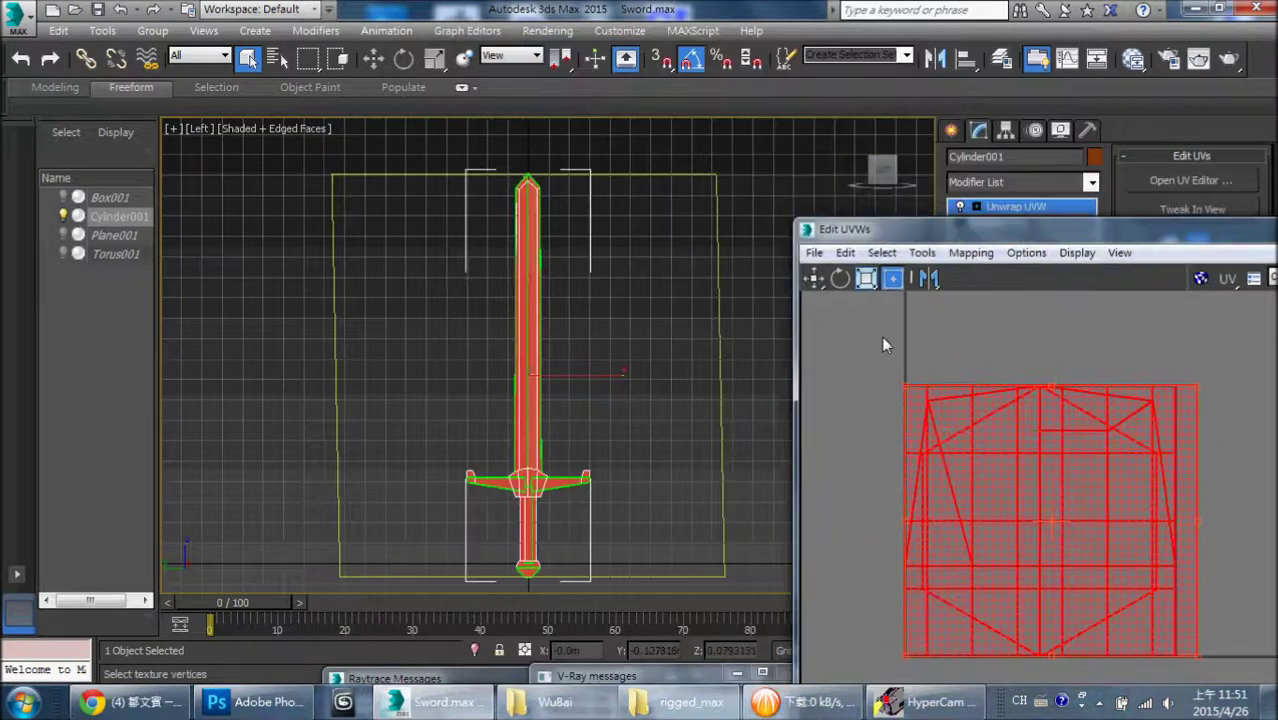
double_click(905, 230)
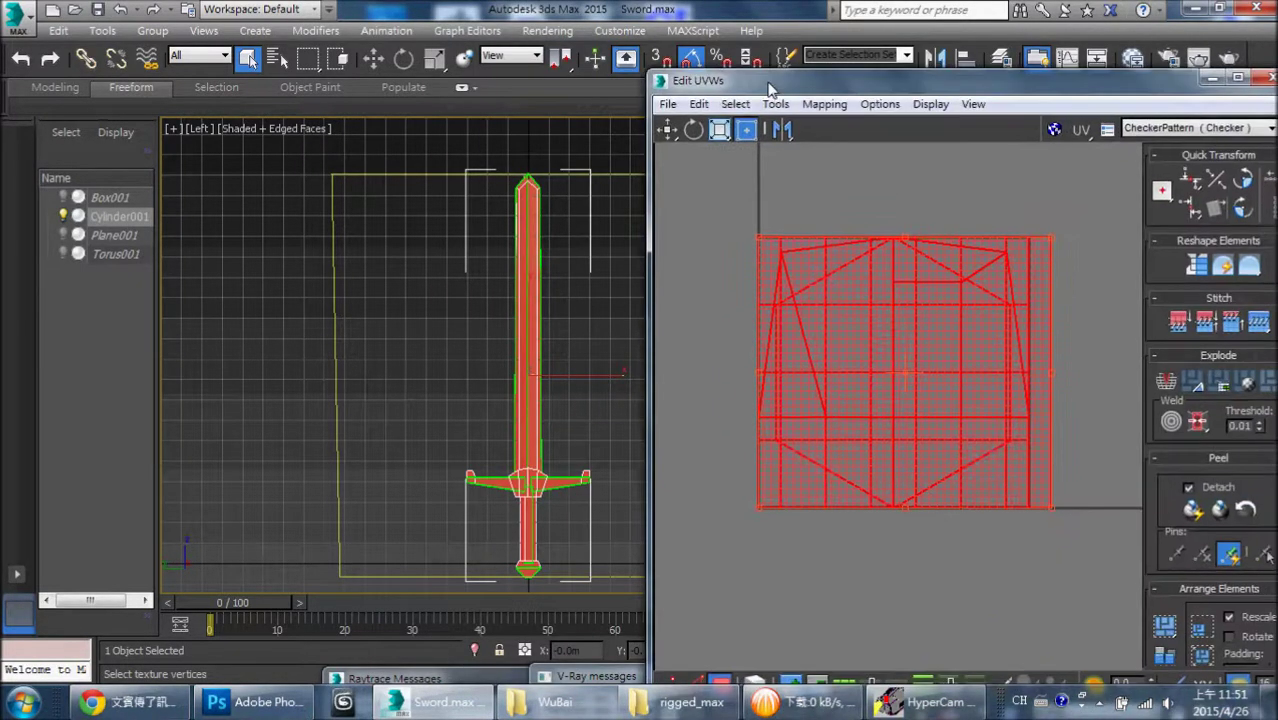
left_click(818, 104)
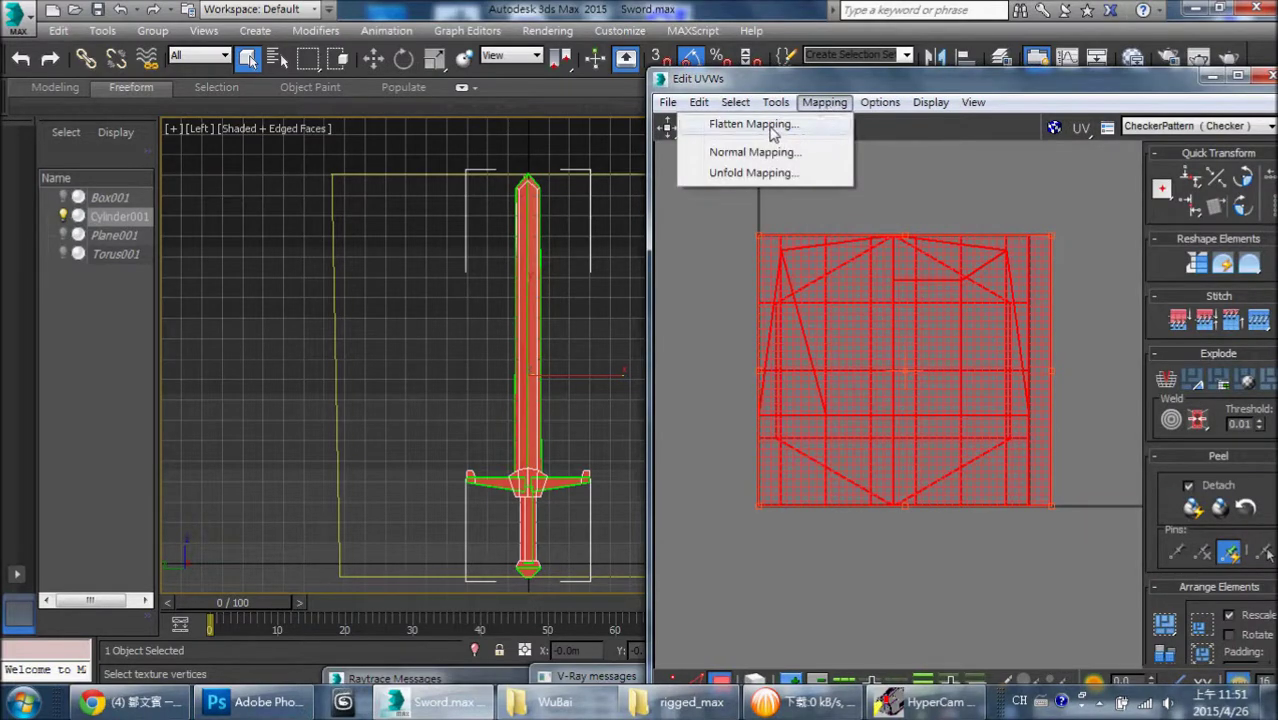
left_click(772, 126)
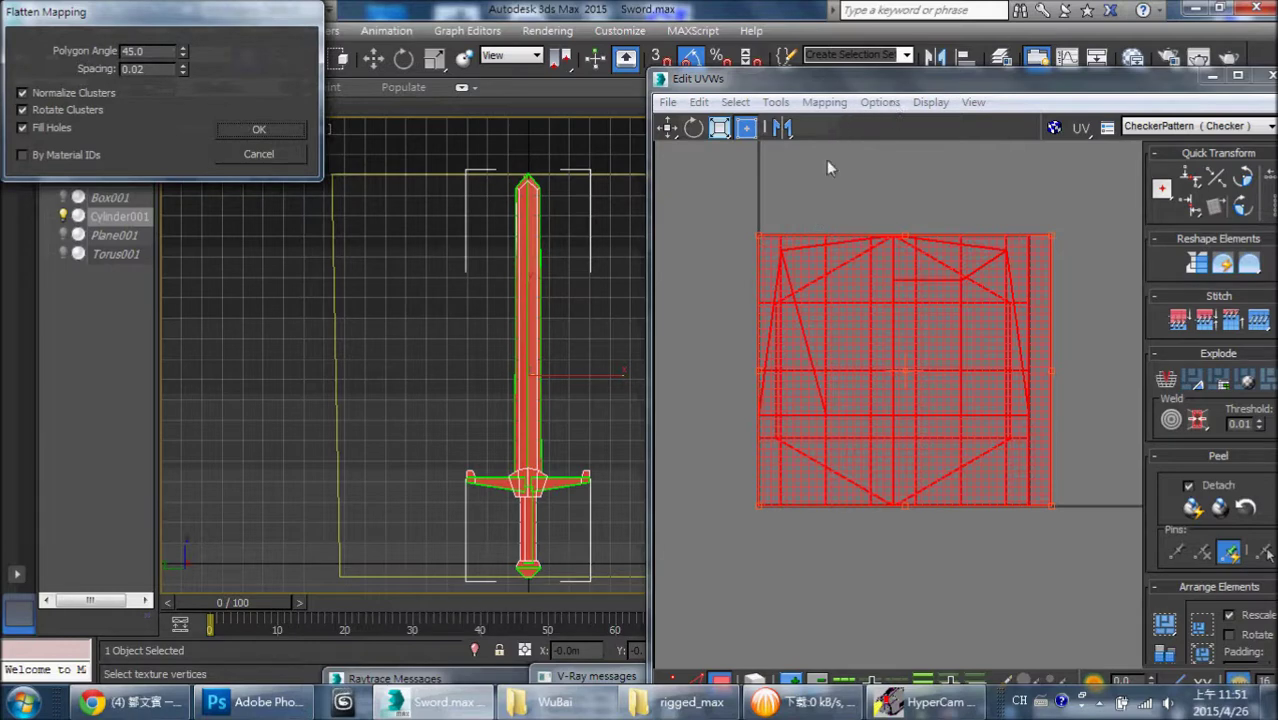
left_click(258, 133)
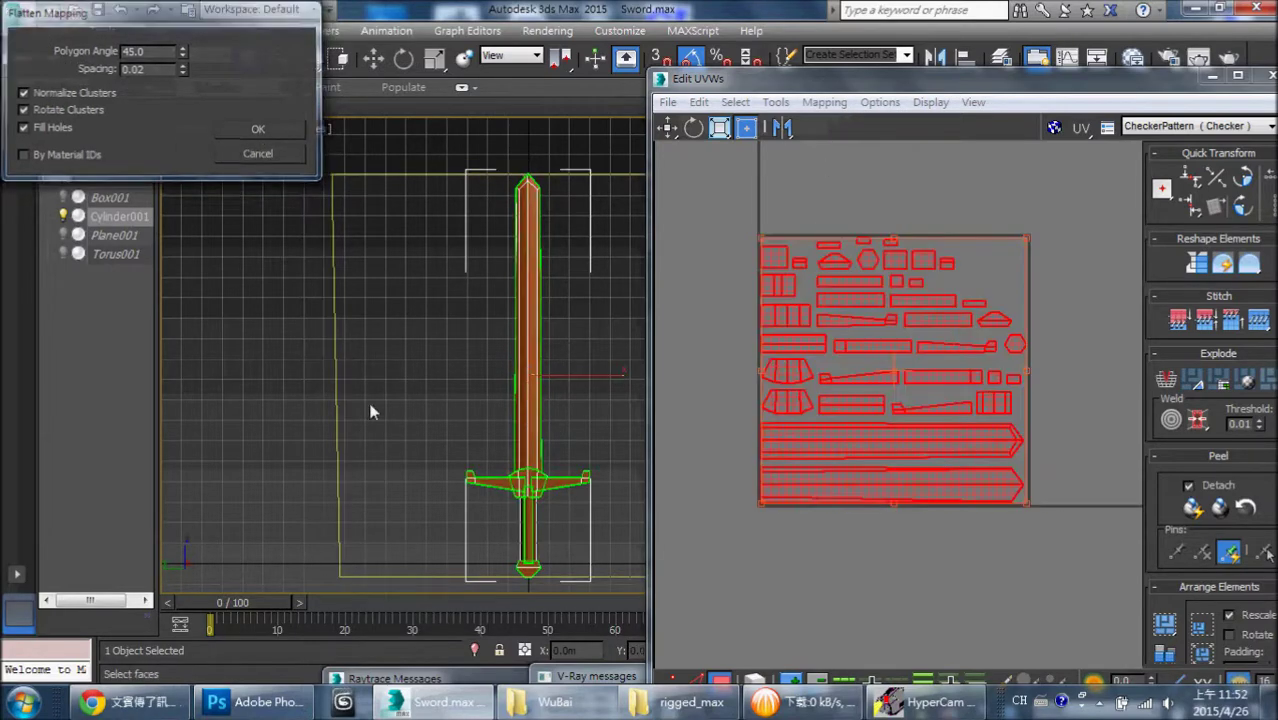
- Clear the UV selection and pick the front and side faces of the handle
left_click(849, 214)
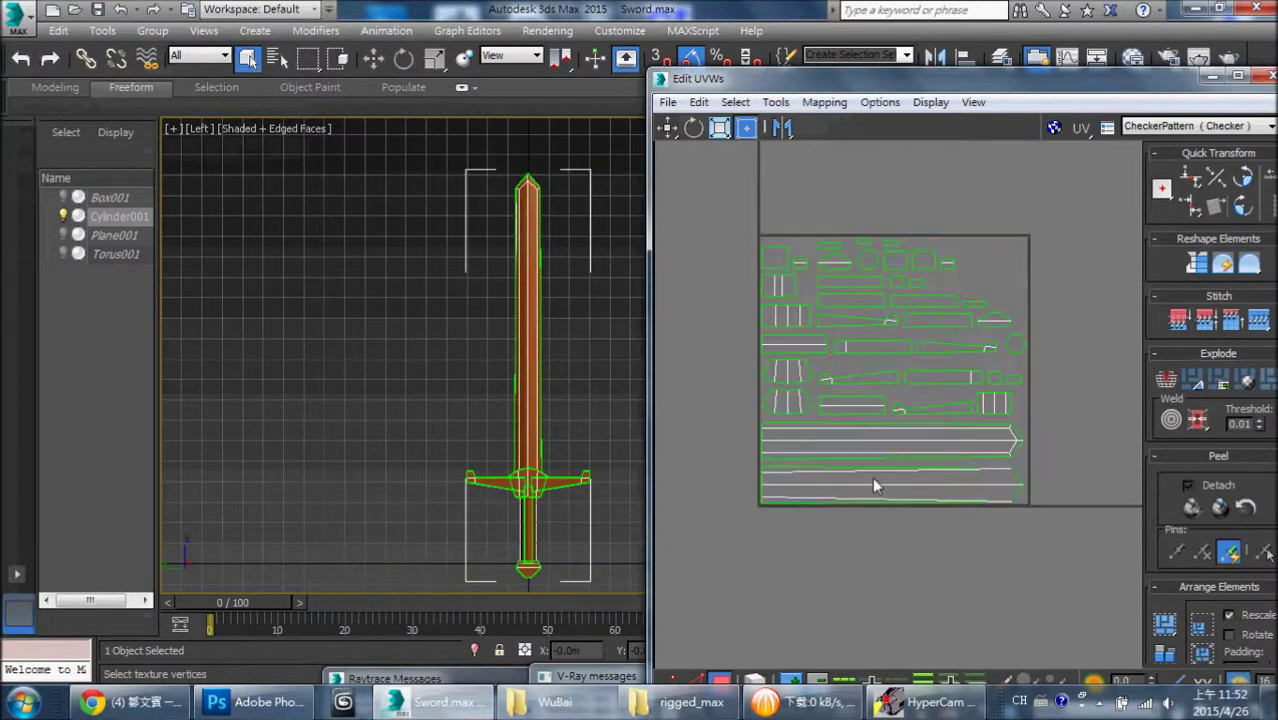
scroll(853, 508, "up", 2)
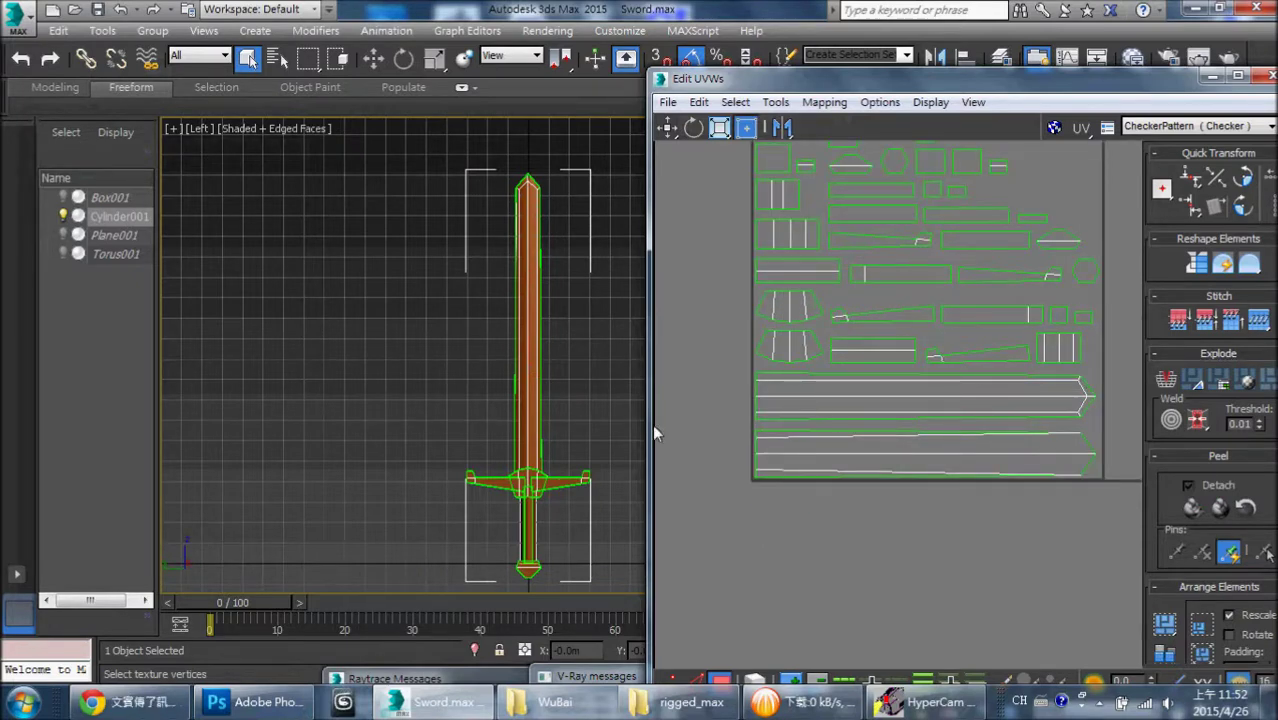
scroll(522, 408, "up", 2)
scroll(530, 370, "up", 2)
scroll(543, 311, "up", 2)
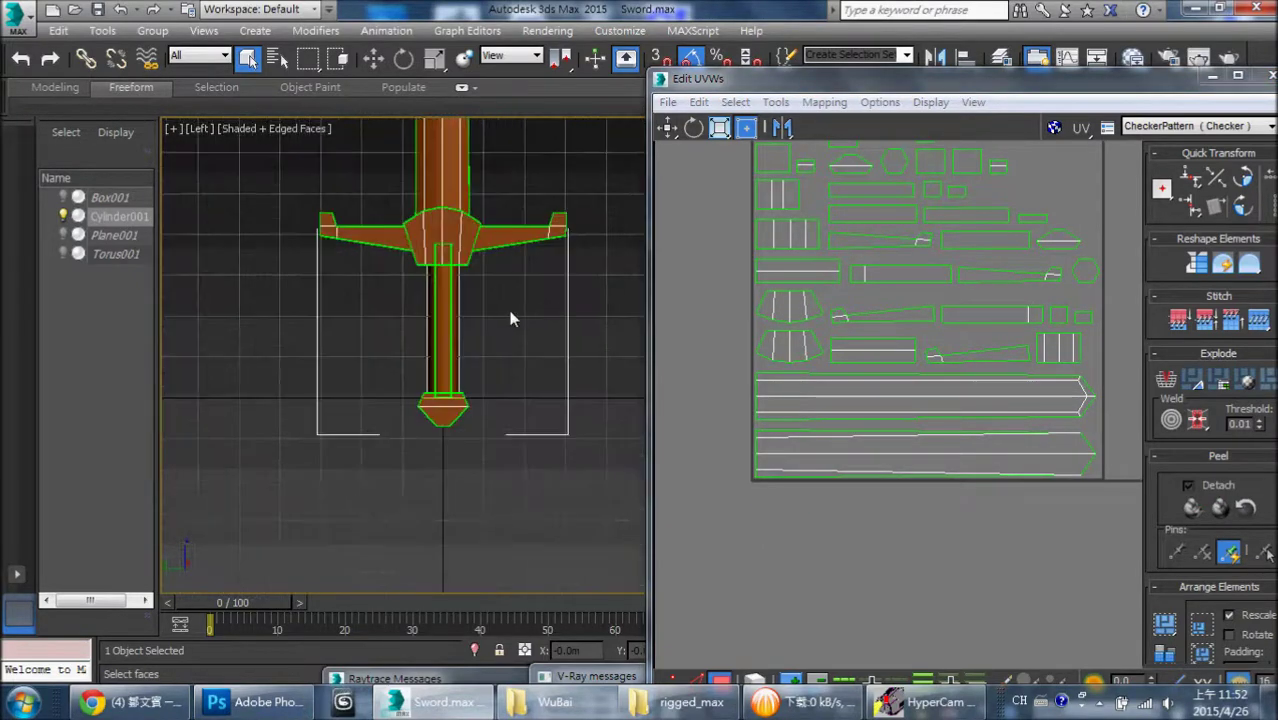
scroll(451, 334, "up", 3)
left_click(428, 345)
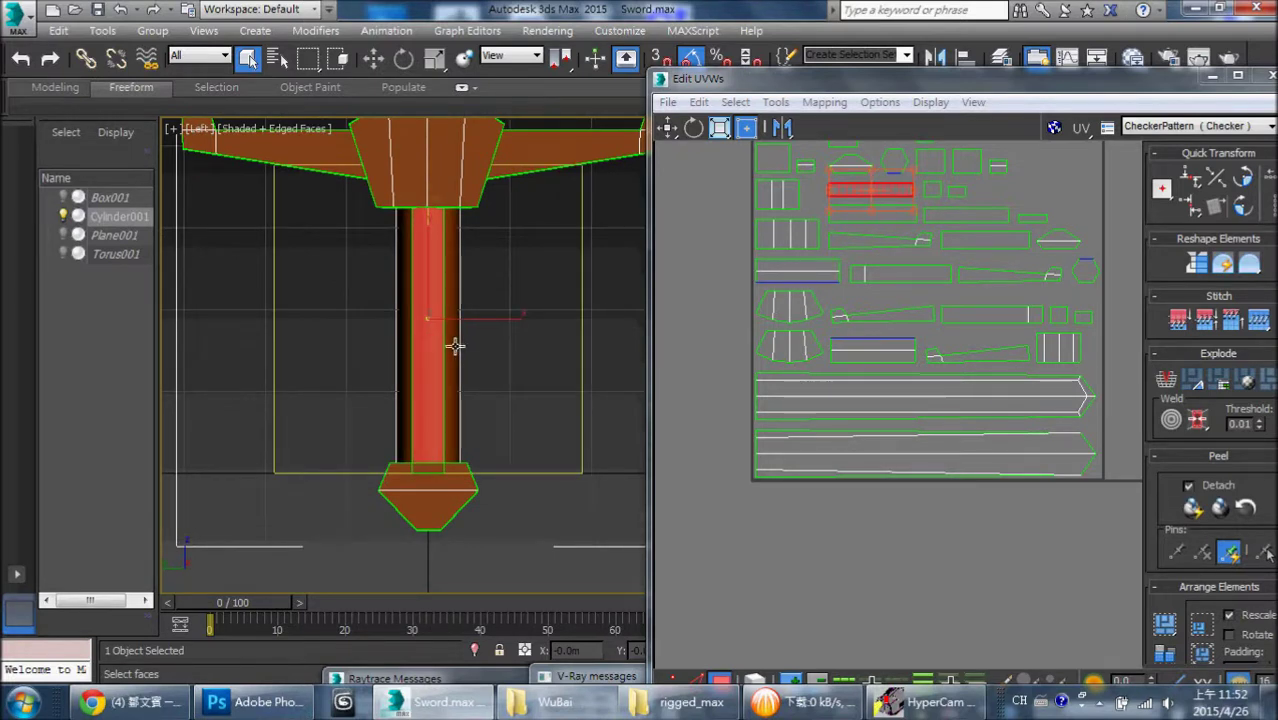
left_click(455, 346, "ctrl")
left_click(406, 360, "ctrl")
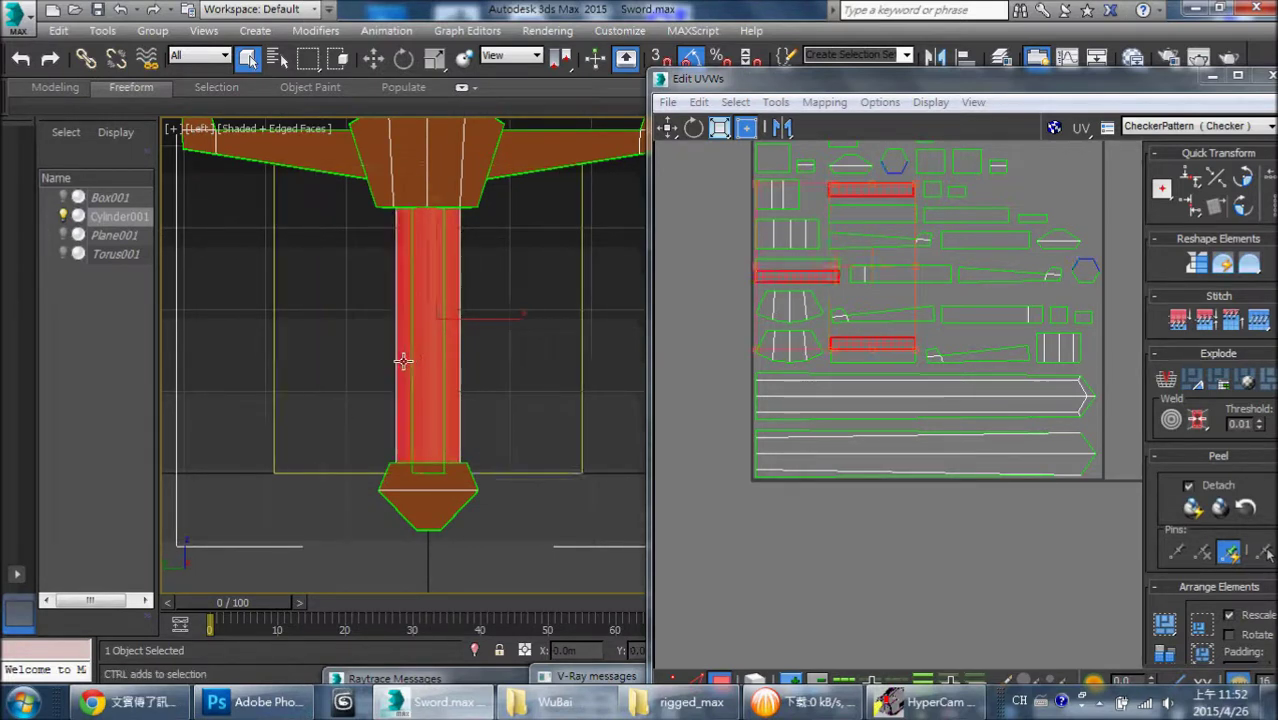
- Switch the viewport to Perspective, orbit to a side view, and undo the stray UV move
left_click(188, 127)
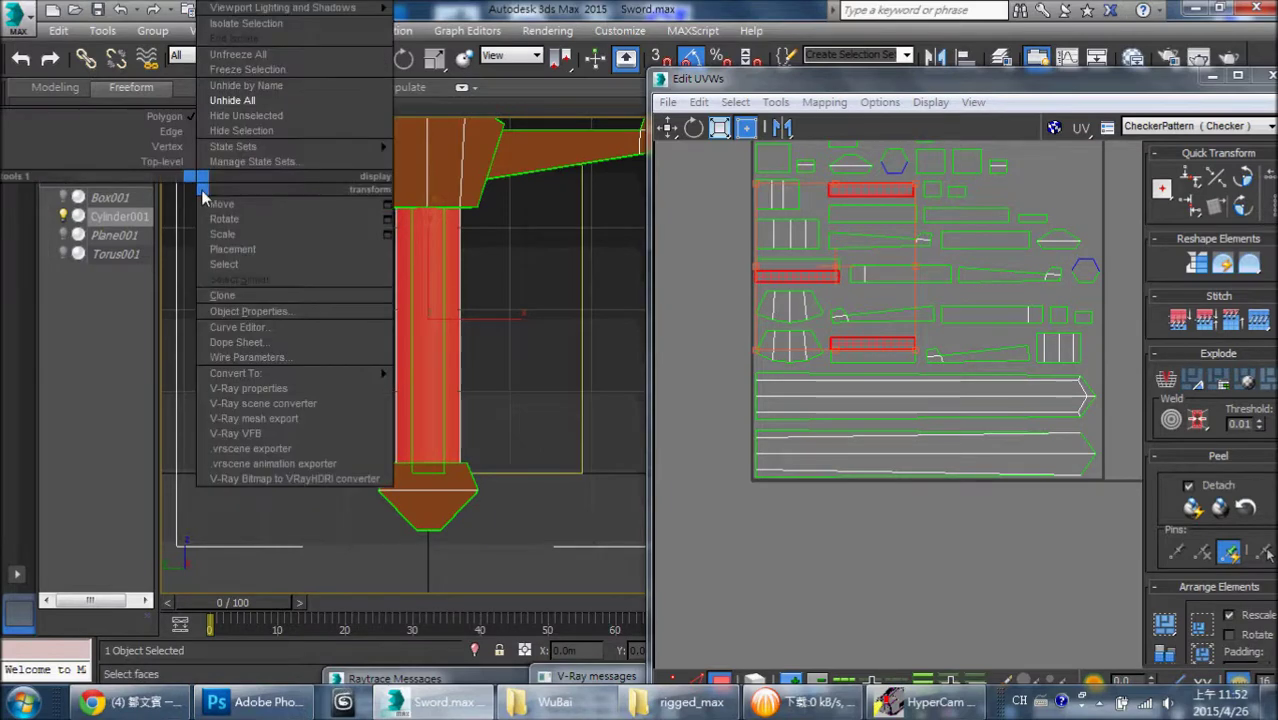
left_click(285, 160)
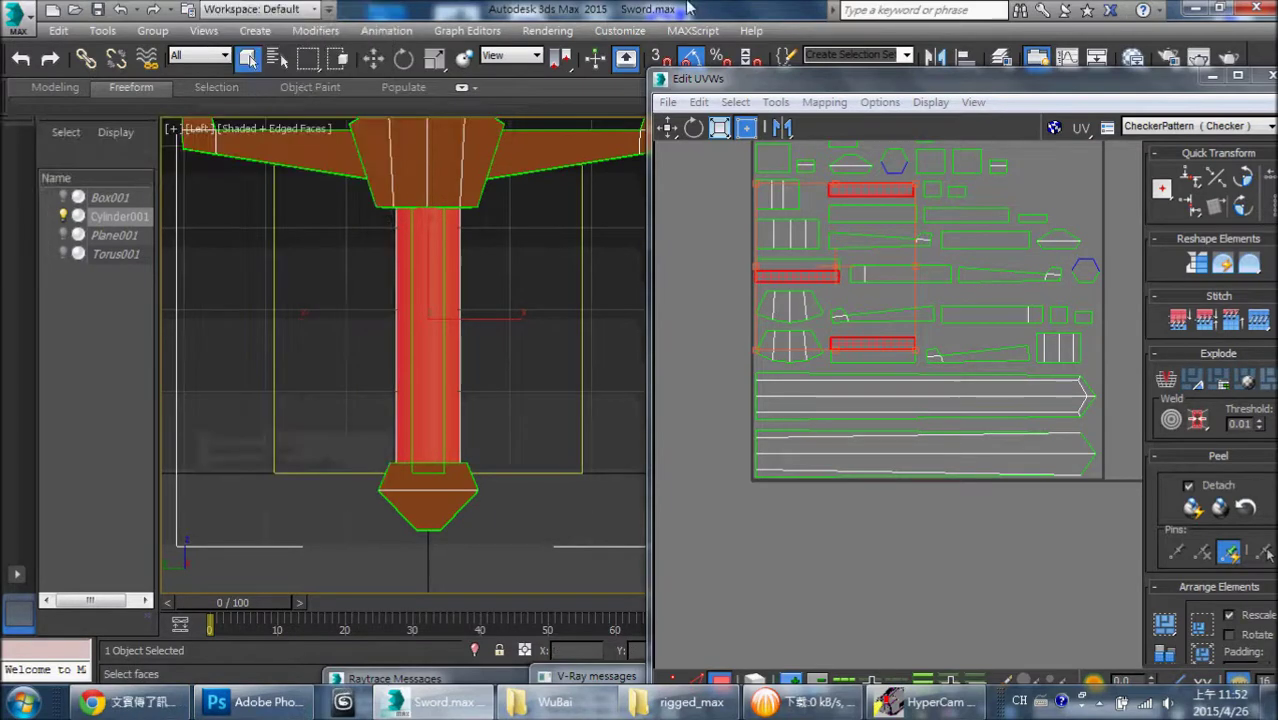
left_click(208, 135)
left_click(271, 197)
scroll(505, 432, "down", 3)
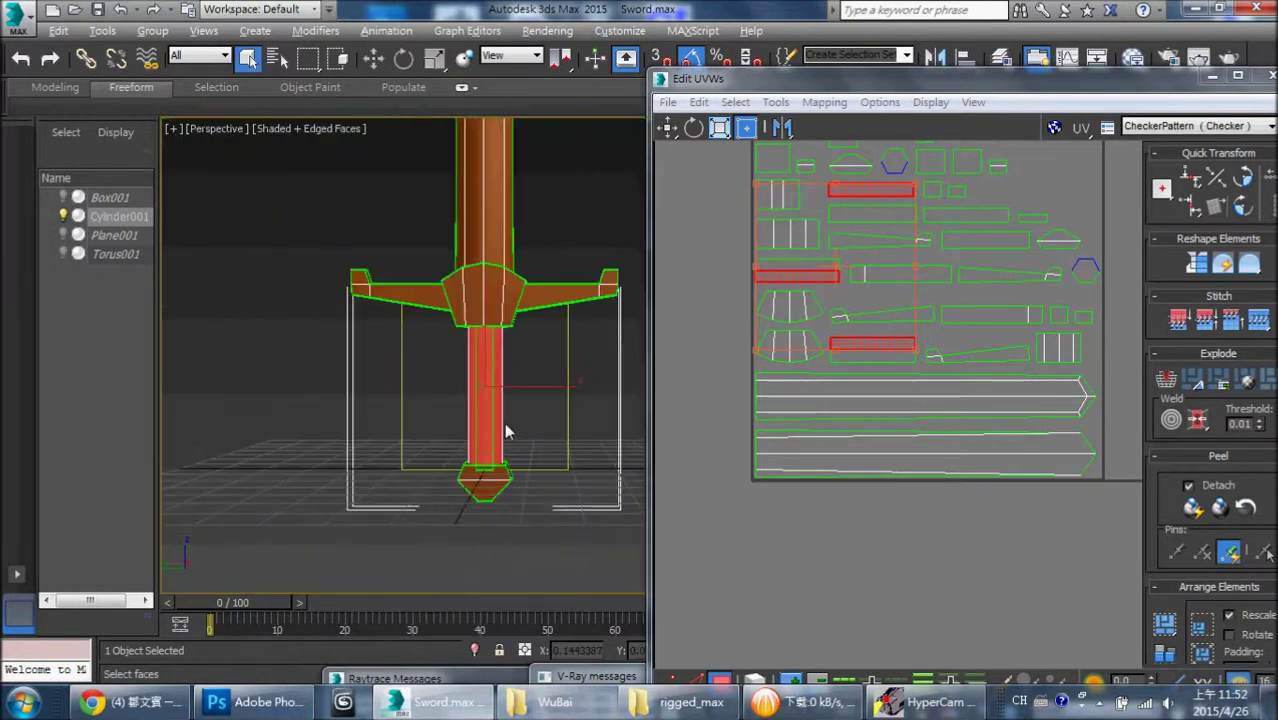
middle_click_drag(505, 432, 693, 430, "alt")
middle_click_drag(855, 355, 947, 398)
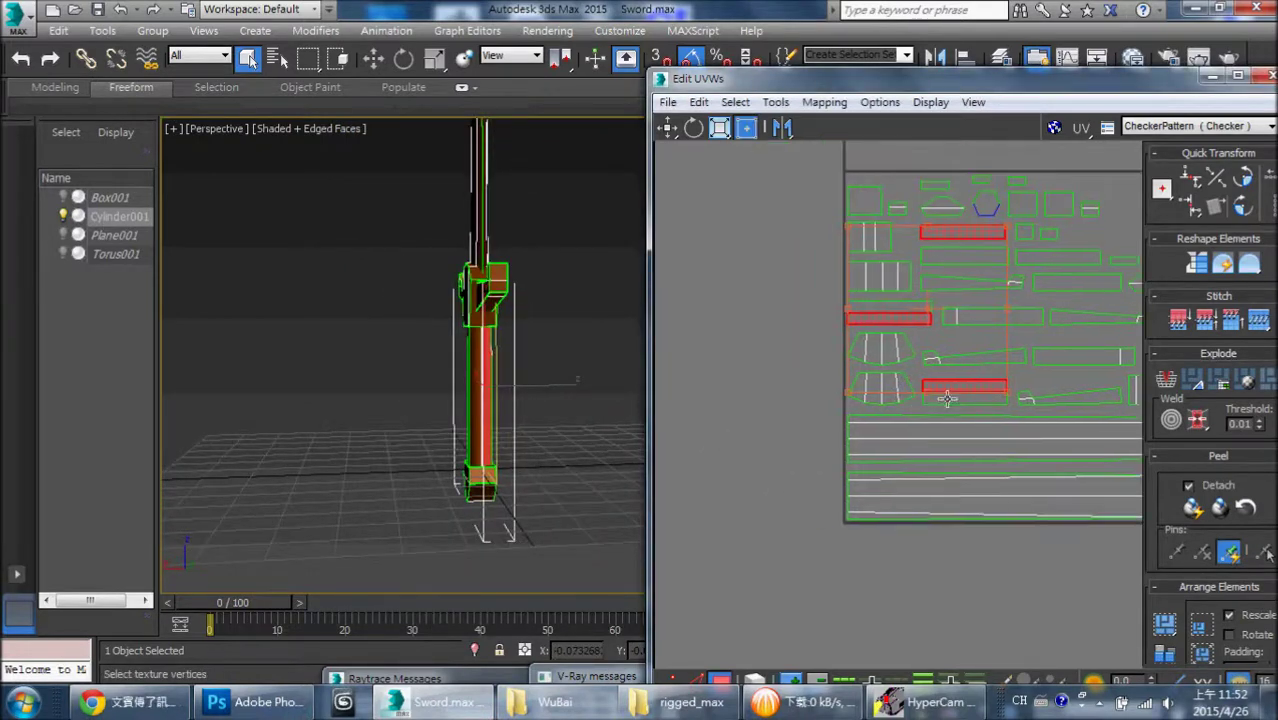
left_click_drag(941, 347, 704, 378)
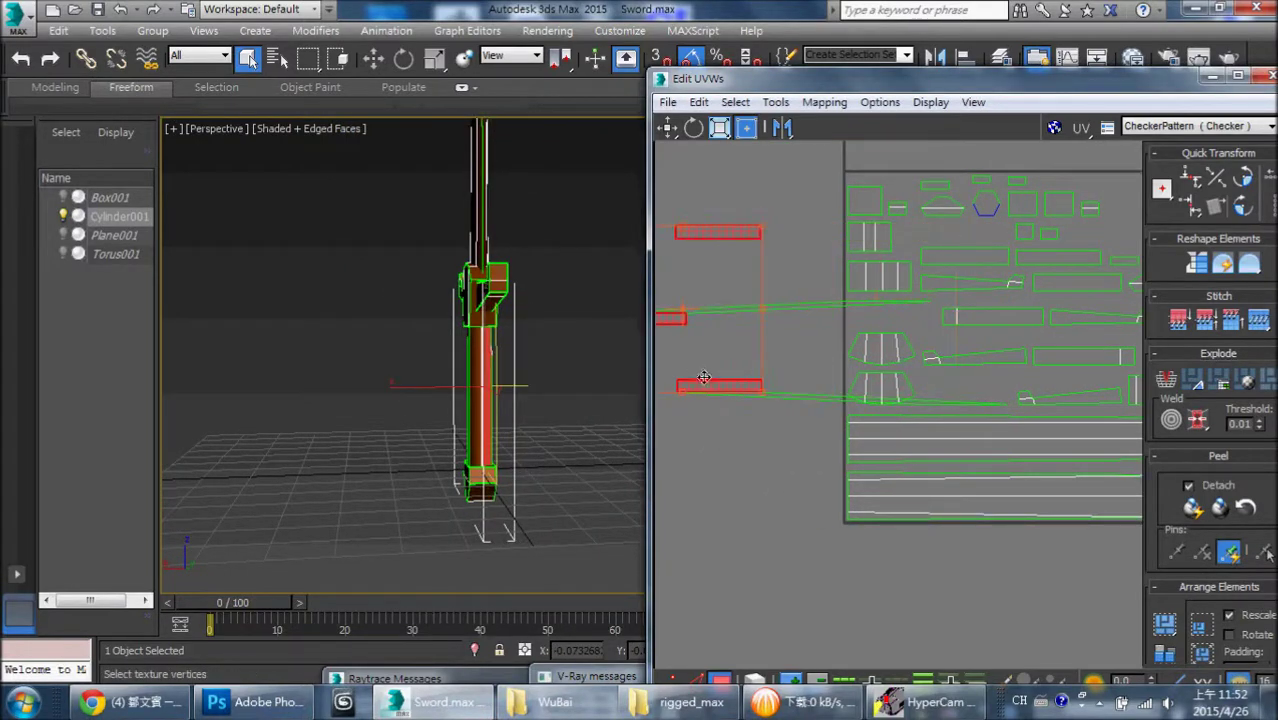
key("ctrl+z")
key("shift+z")
key("shift+z")
- Ctrl-select the grip's faces, orbiting to reach the remaining ones
scroll(720, 452, "up", 2)
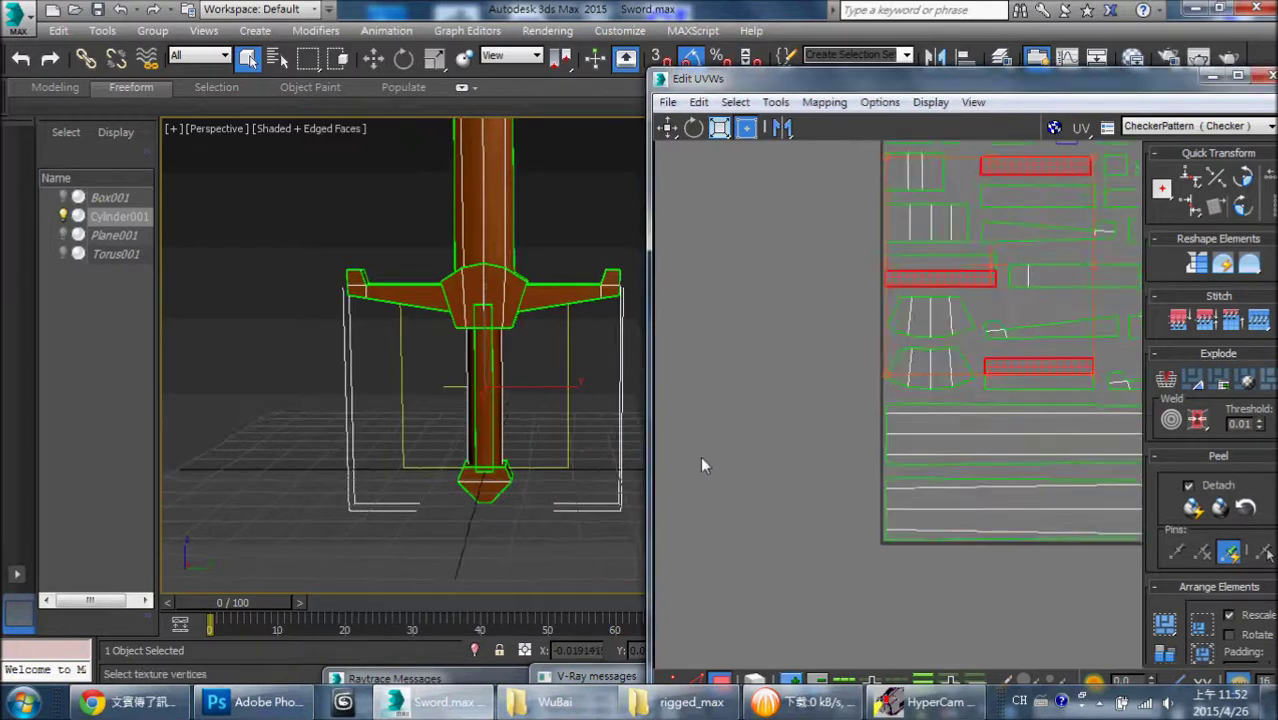
scroll(555, 480, "up", 1)
scroll(538, 478, "up", 1)
scroll(528, 470, "up", 1)
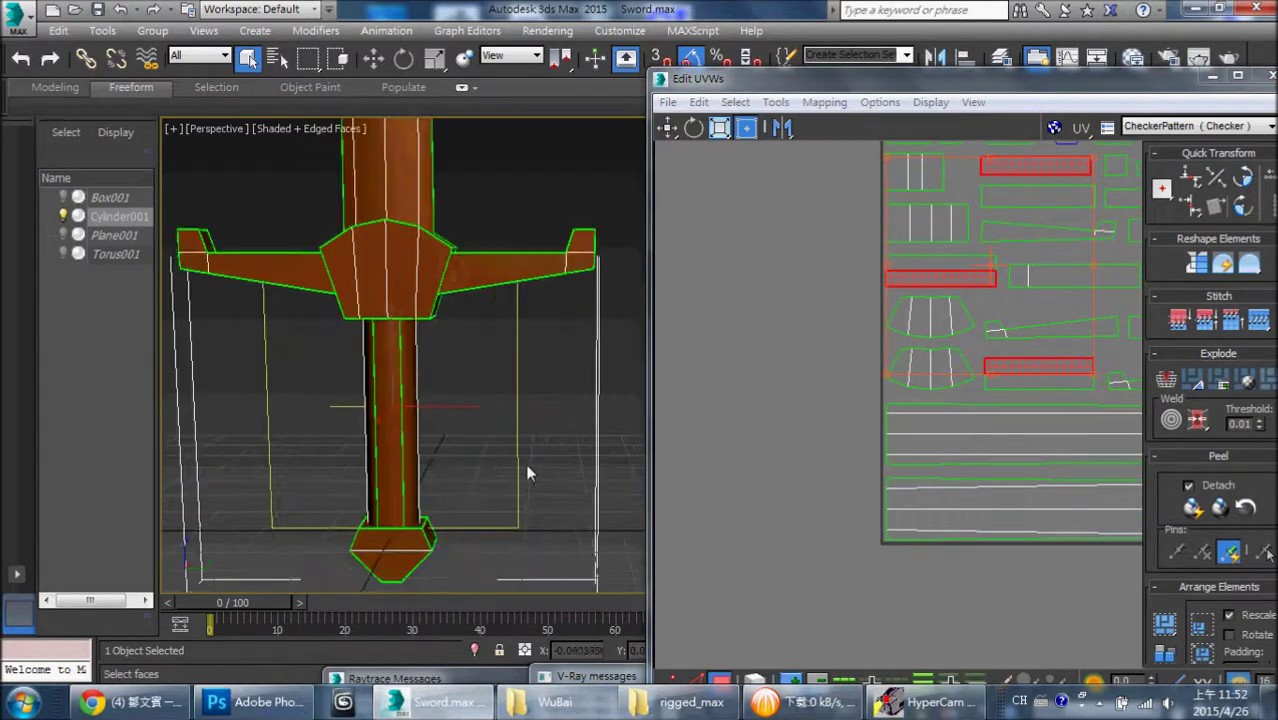
left_click(404, 414)
left_click(380, 418, "ctrl")
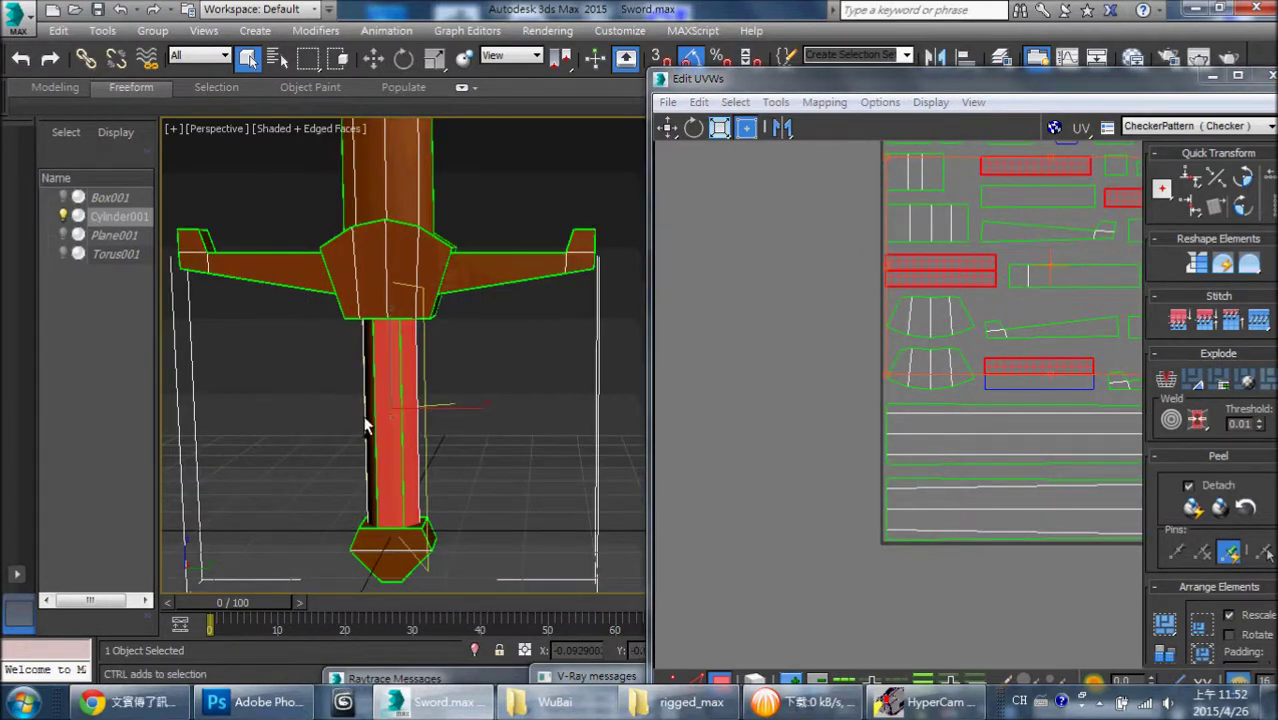
left_click(365, 425, "ctrl")
middle_click_drag(567, 483, 683, 538, "alt")
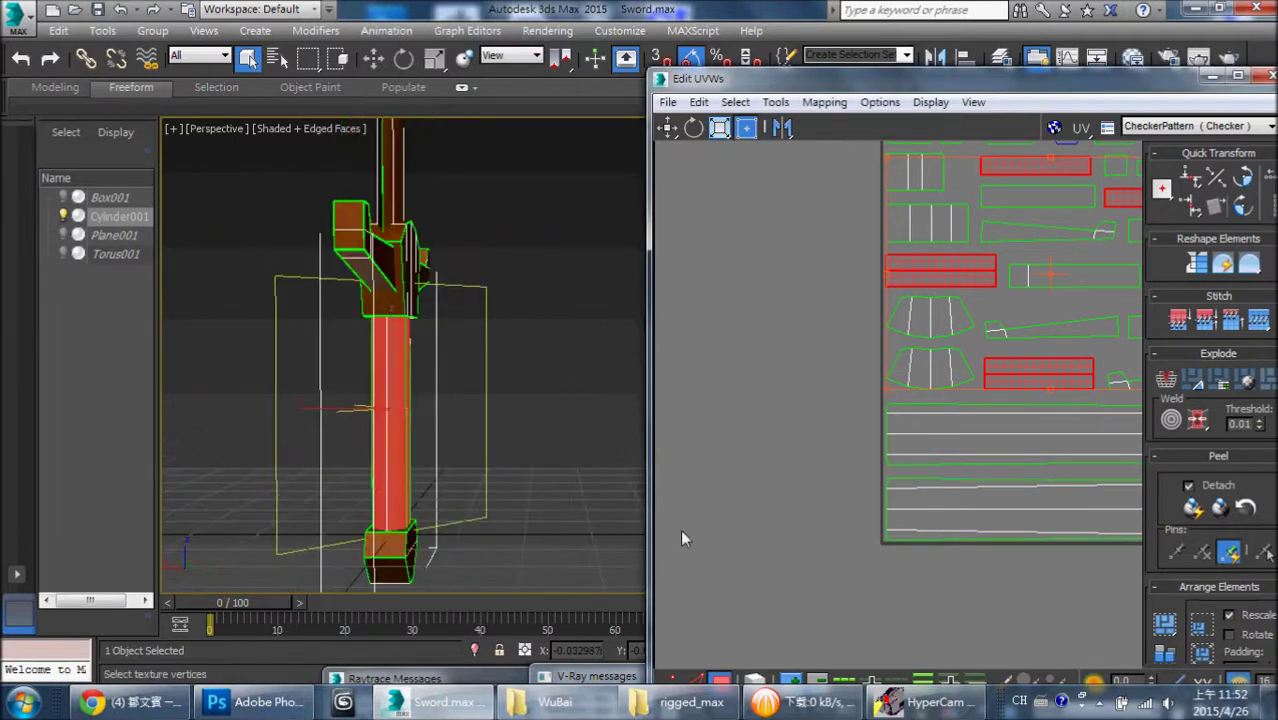
scroll(812, 512, "down", 5)
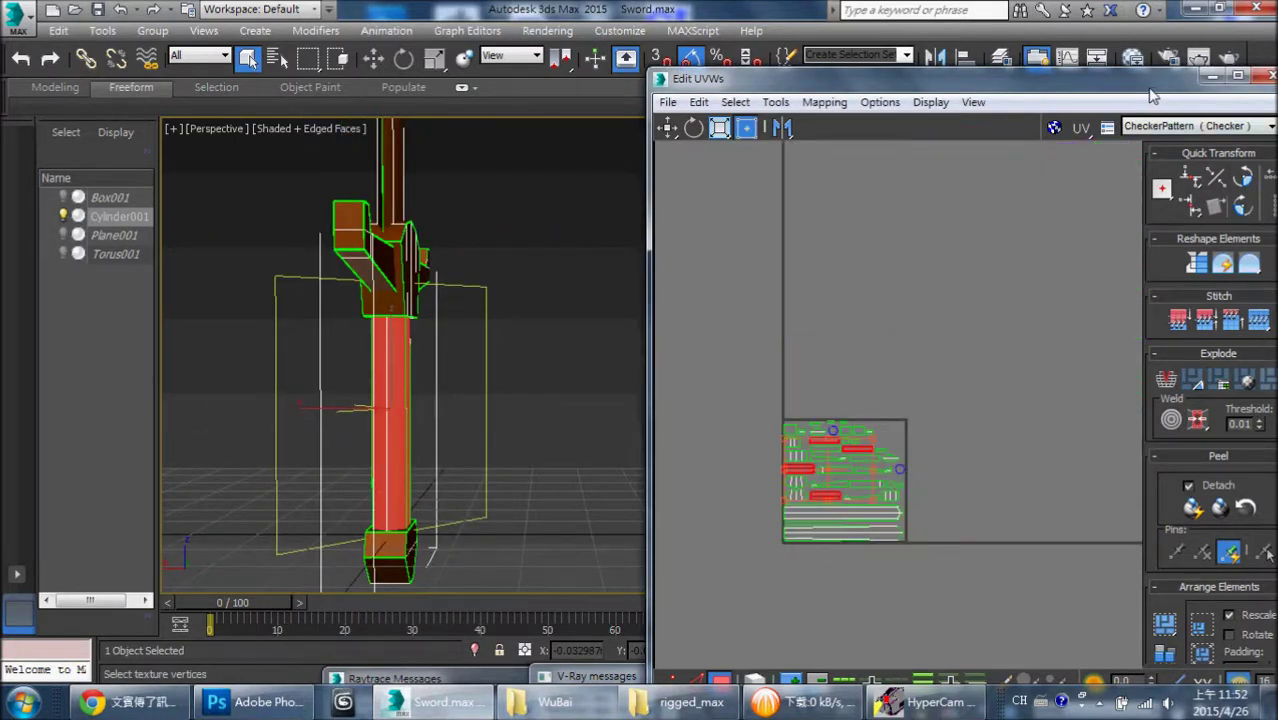
- Apply a Cylindrical projection to the selected grip faces
left_click_drag(1150, 88, 720, 40)
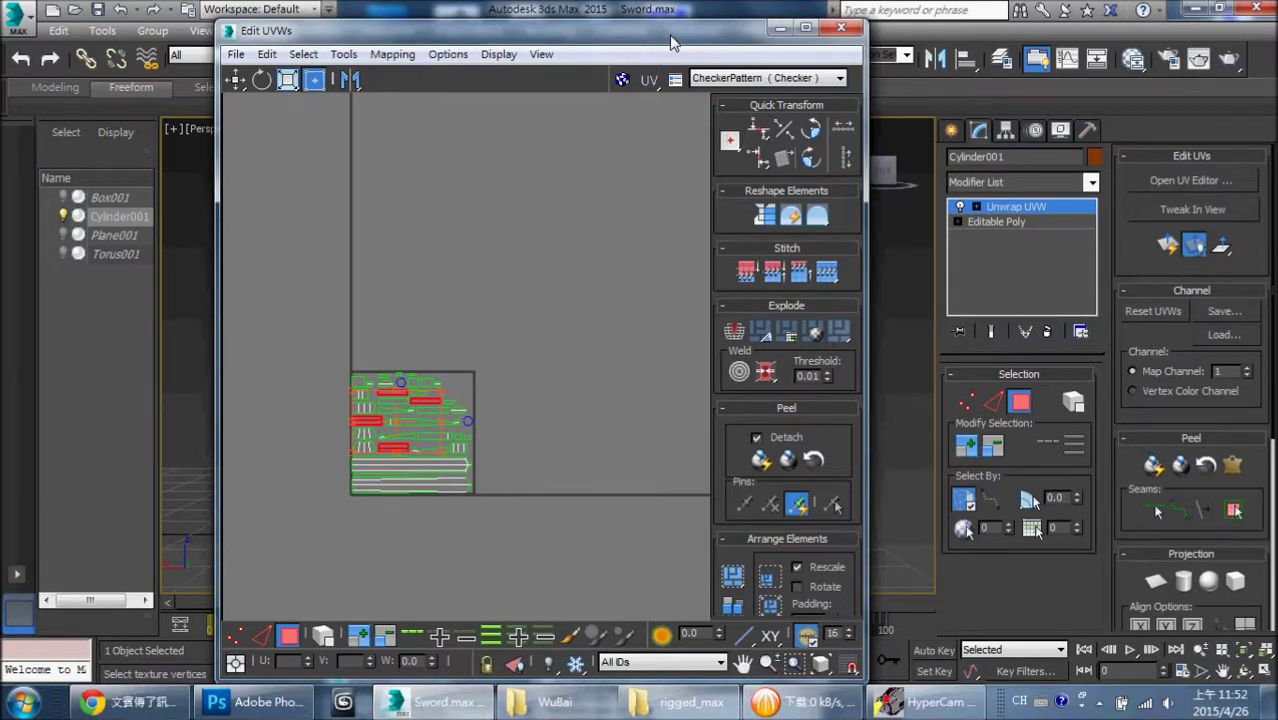
left_click_drag(672, 42, 1050, 255)
scroll(442, 357, "up", 3)
scroll(387, 346, "up", 1)
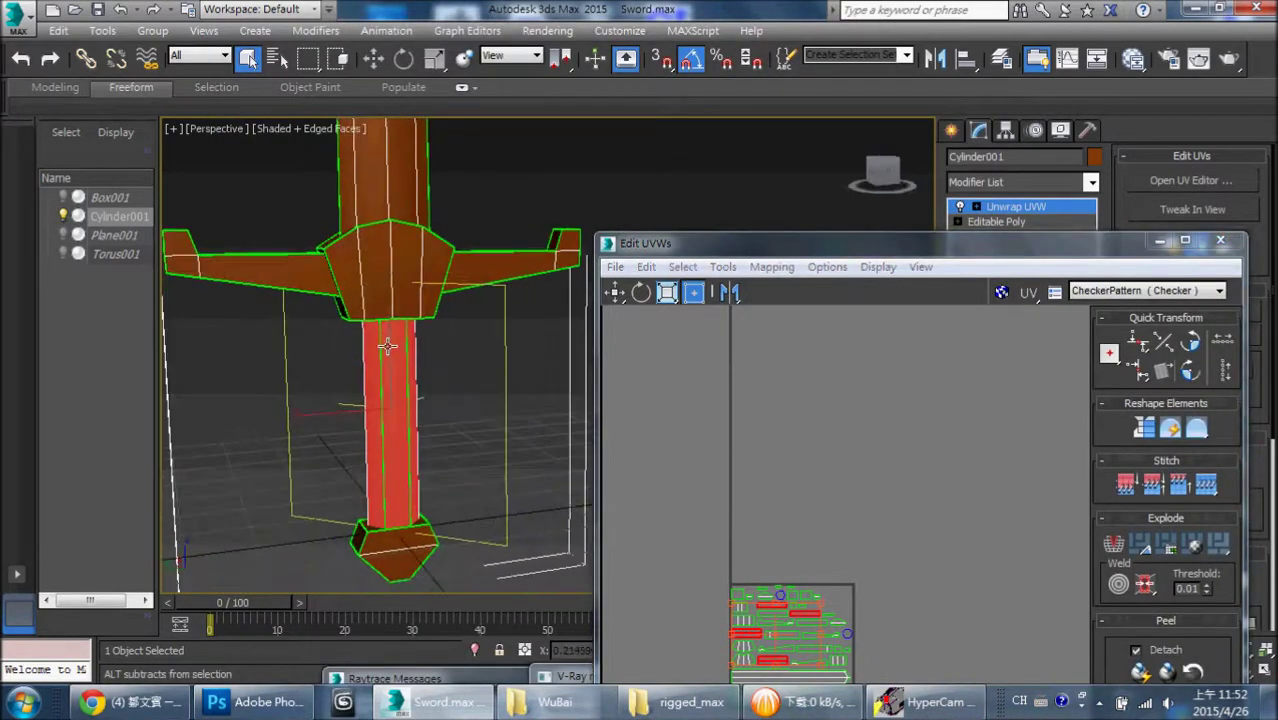
middle_click_drag(825, 408, 697, 328)
left_click_drag(966, 248, 668, 343)
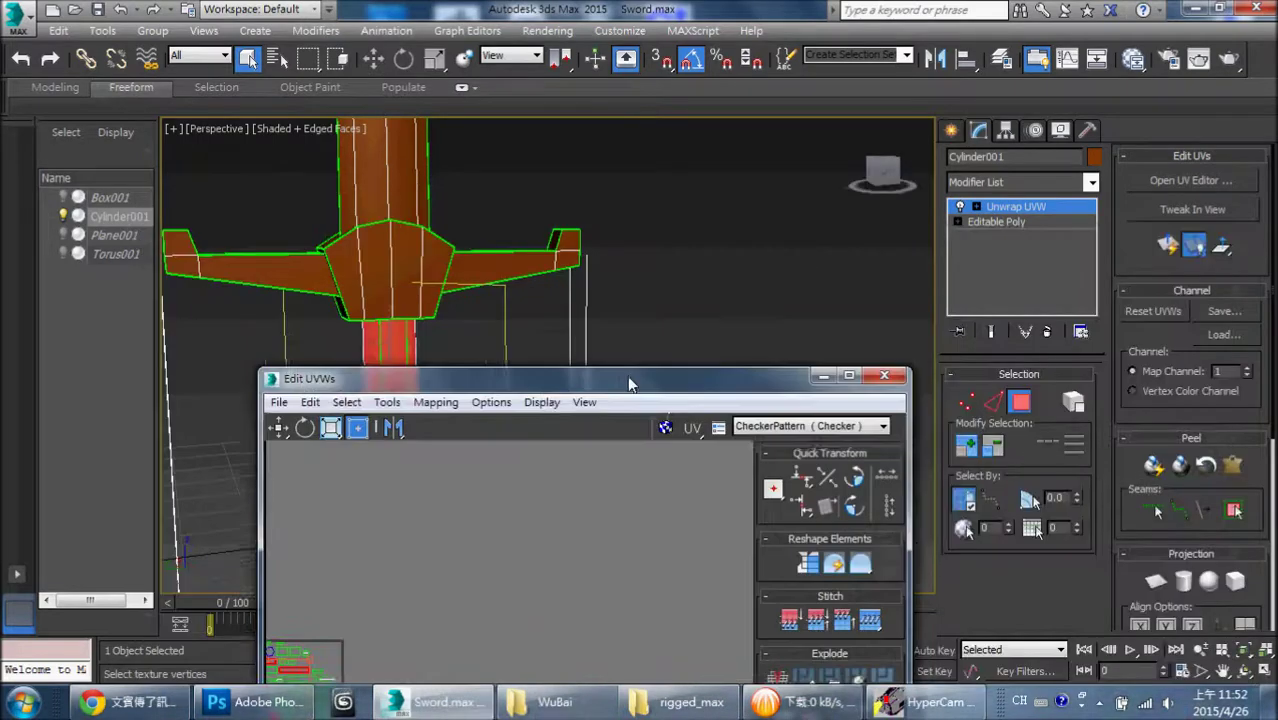
left_click(1184, 581)
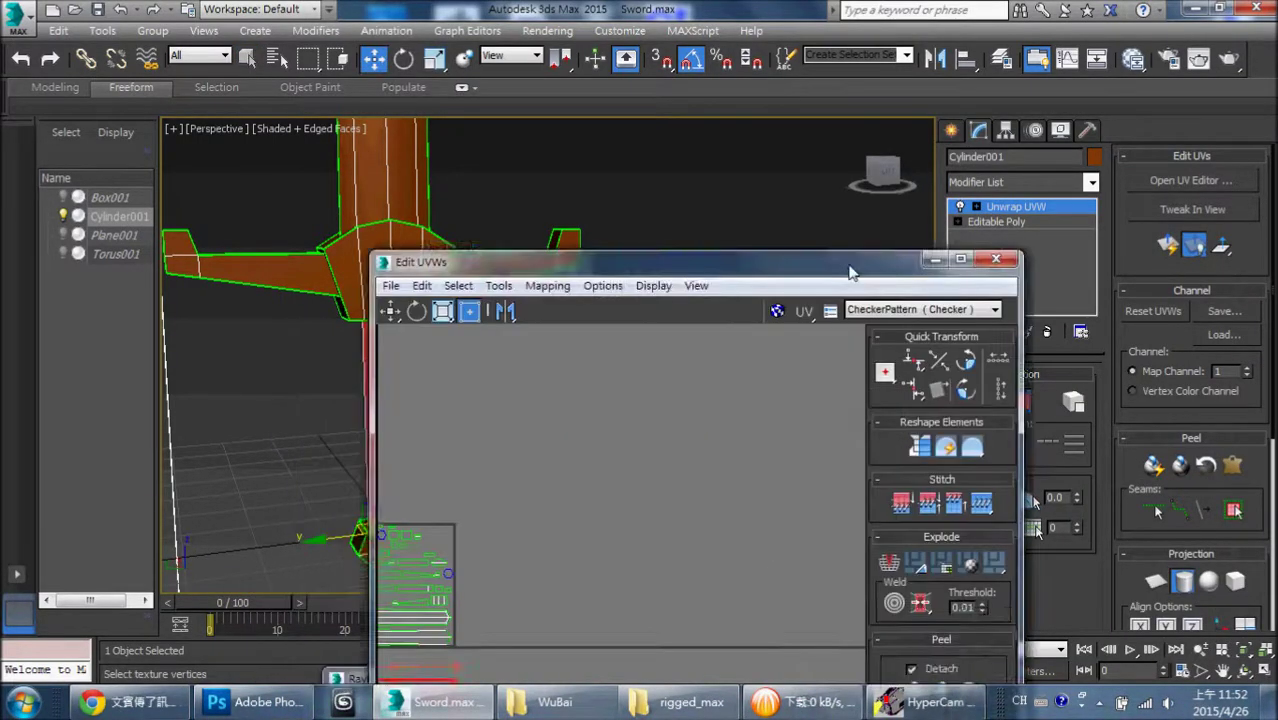
- Slide the cylindrical gizmo down, shrink it vertically, and move it onto the grip
left_click_drag(775, 343, 991, 70)
scroll(423, 459, "down", 2)
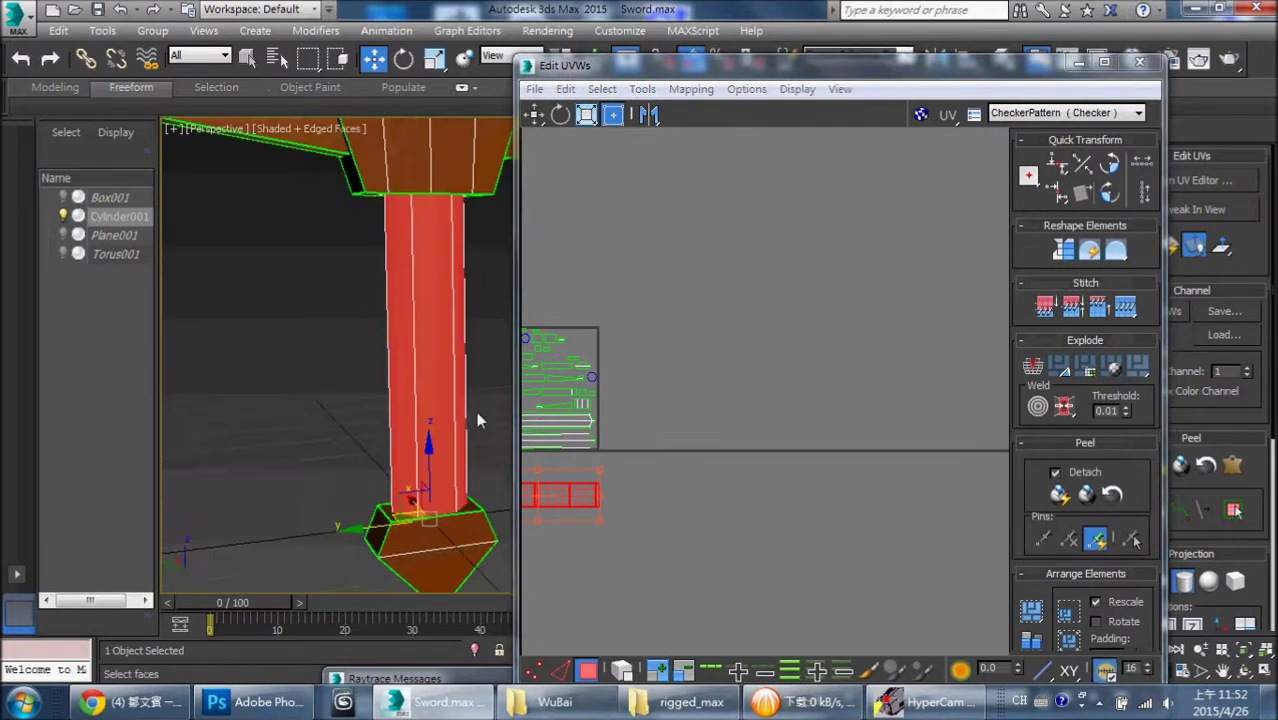
scroll(476, 411, "down", 2)
scroll(380, 400, "down", 2)
scroll(281, 389, "down", 2)
middle_click_drag(281, 389, 393, 370)
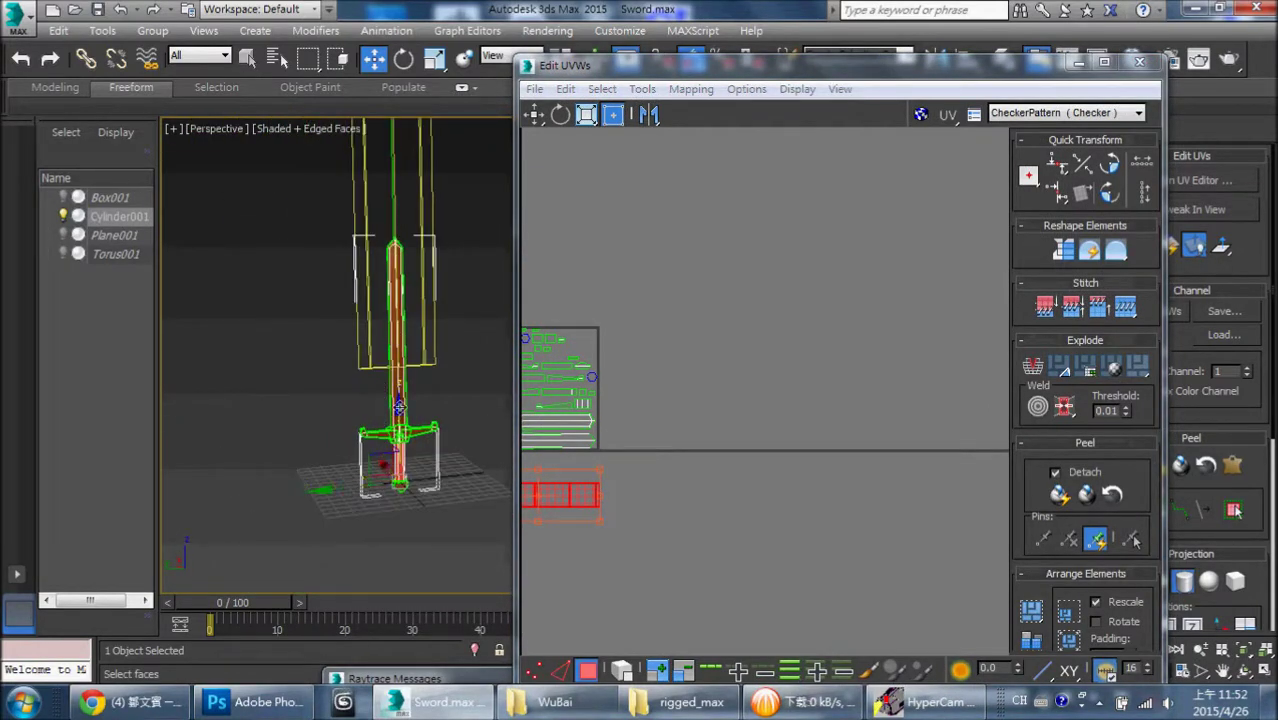
left_click_drag(398, 410, 422, 628)
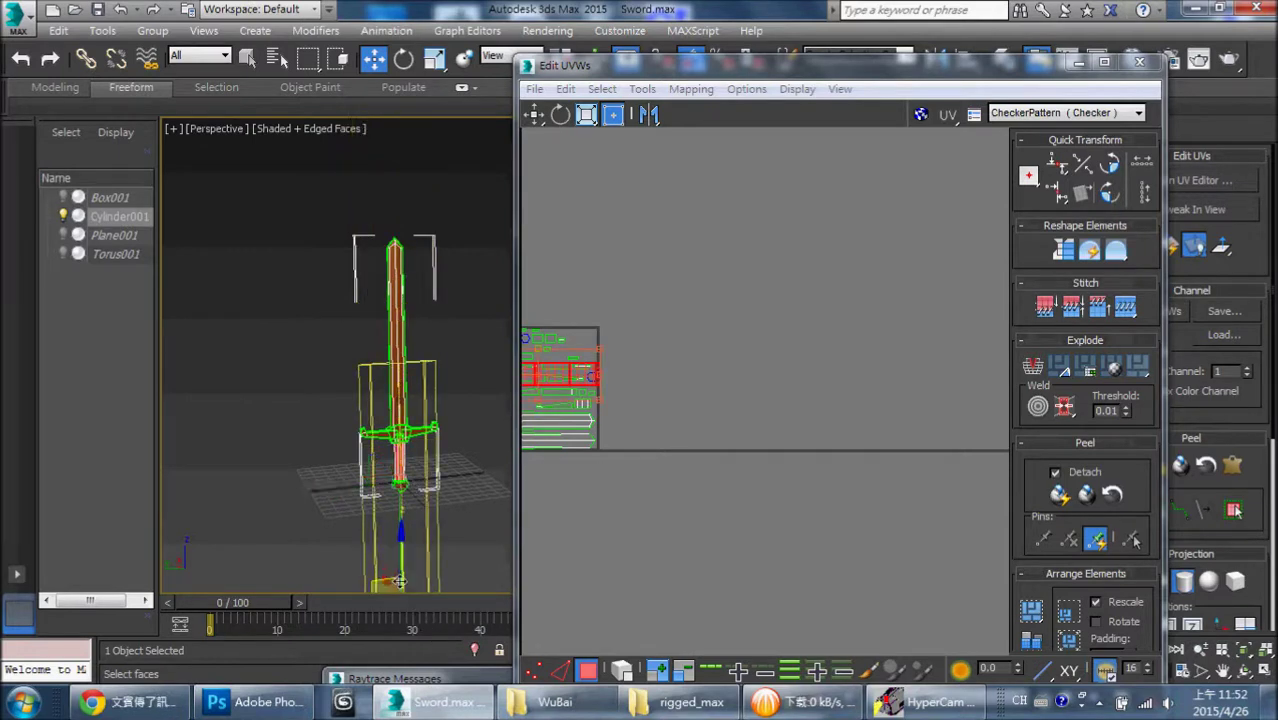
key("r")
middle_click_drag(400, 520, 425, 363)
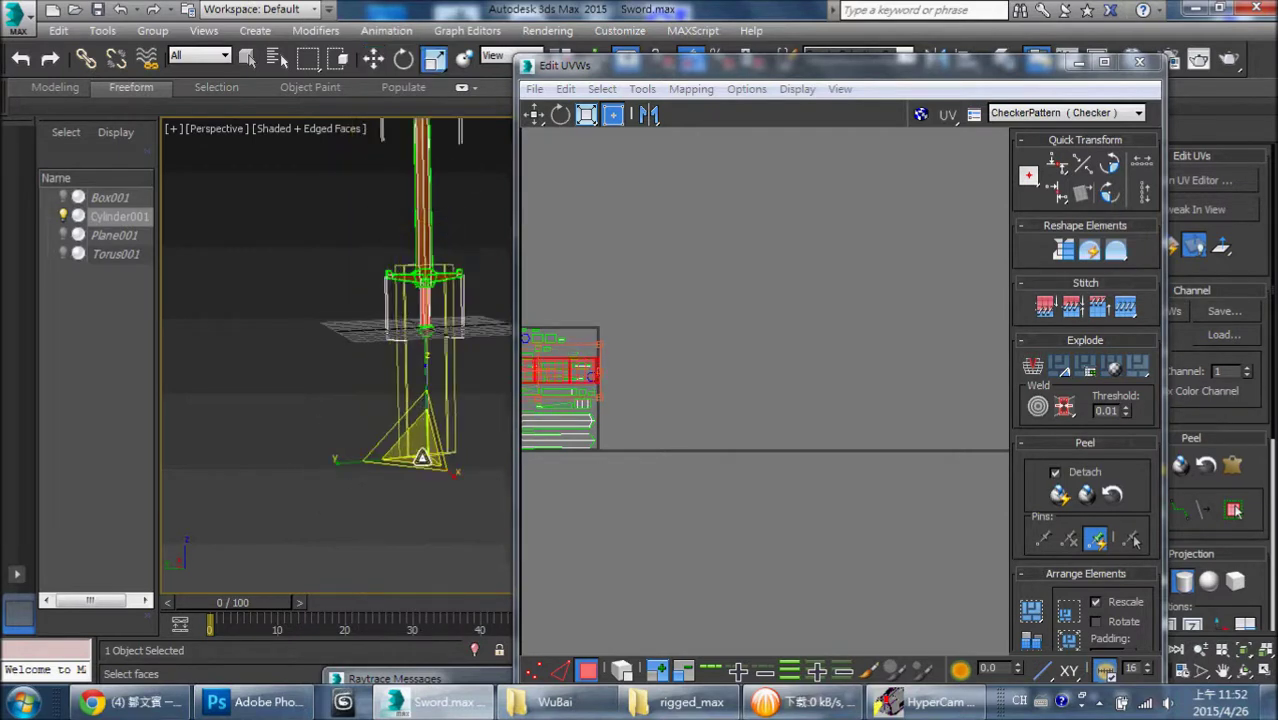
left_click_drag(423, 417, 449, 8)
key("w")
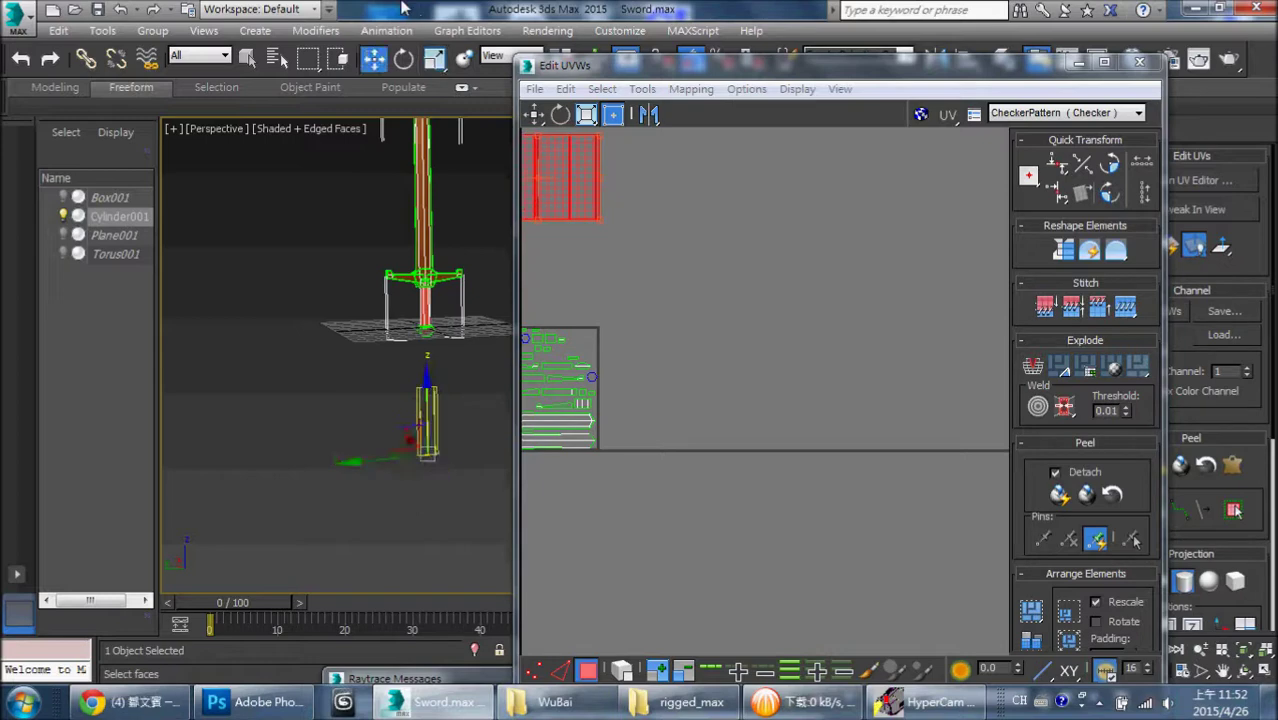
left_click_drag(433, 393, 461, 273)
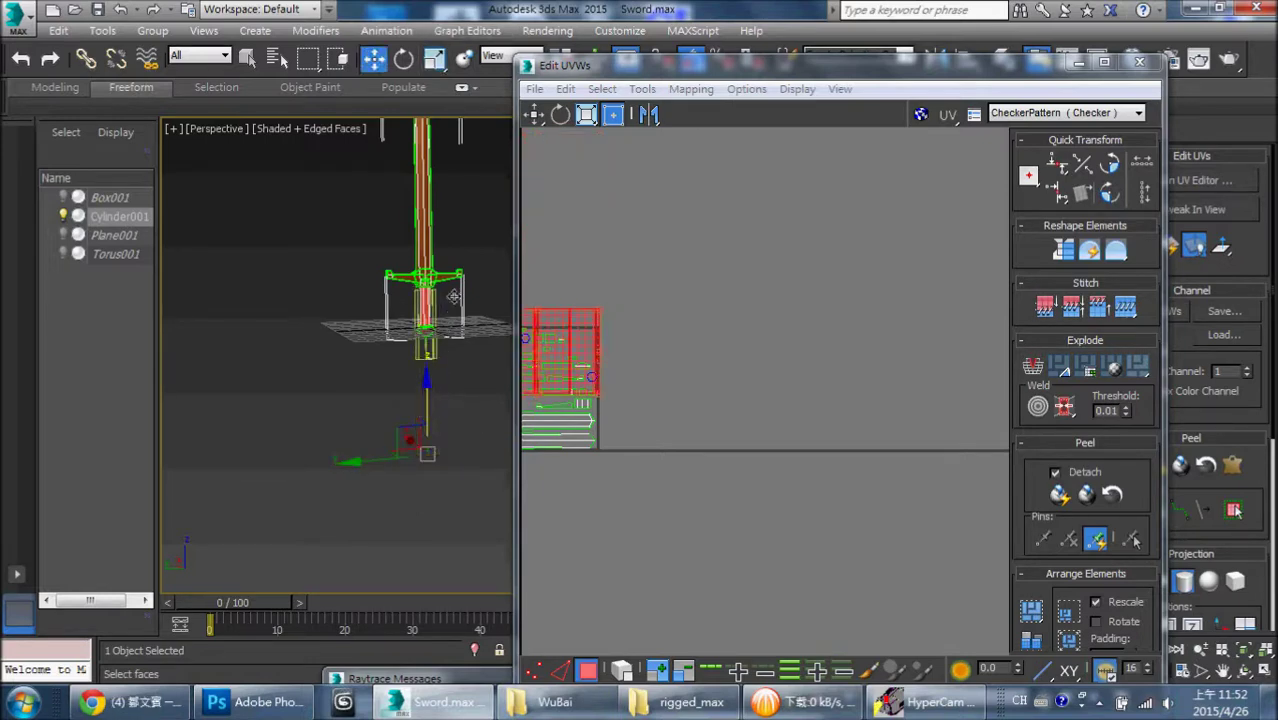
- Scale the cylindrical gizmo narrower and move it up along the grip
scroll(440, 280, "up", 3)
scroll(432, 300, "up", 2)
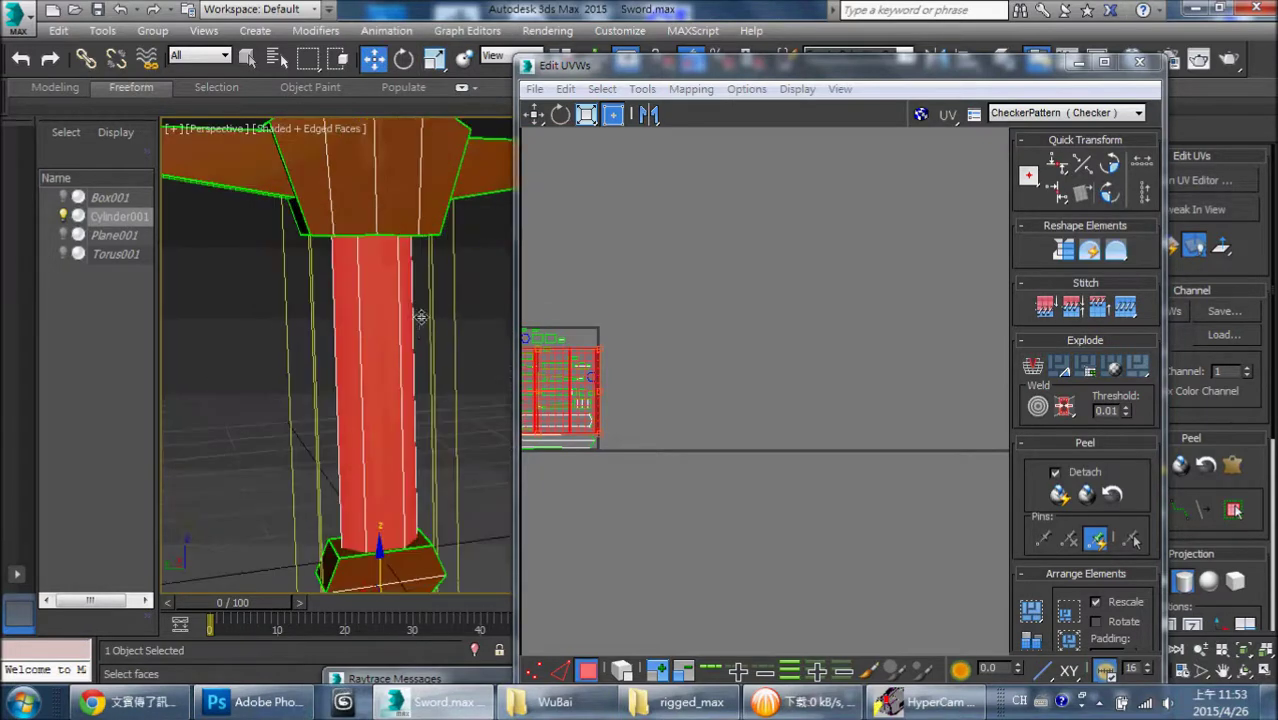
scroll(420, 320, "down", 1)
key("r")
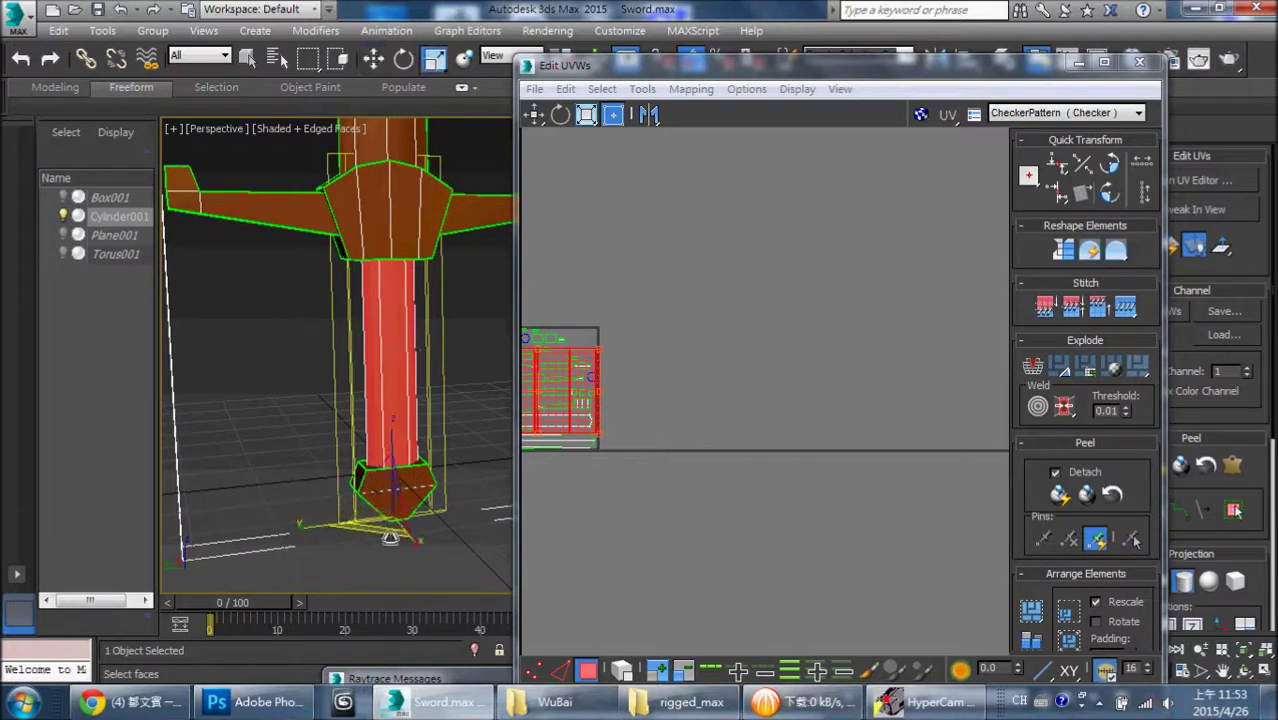
left_click_drag(376, 508, 385, 580)
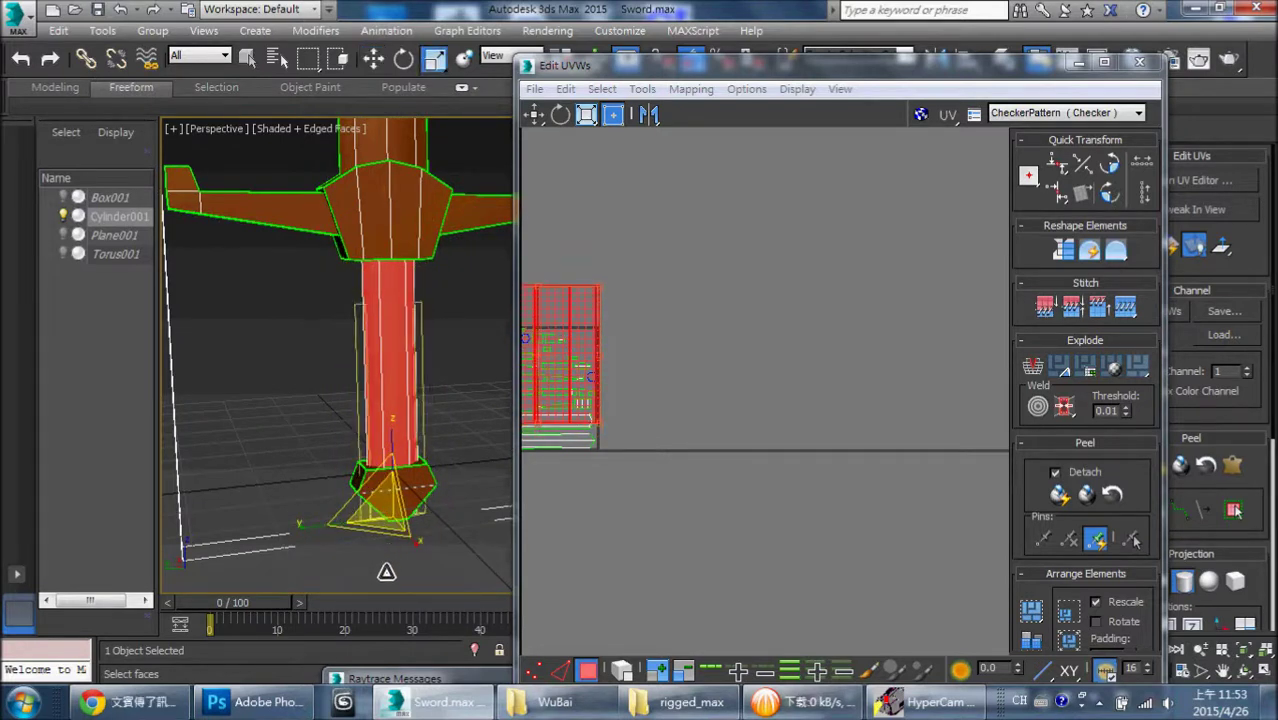
key("w")
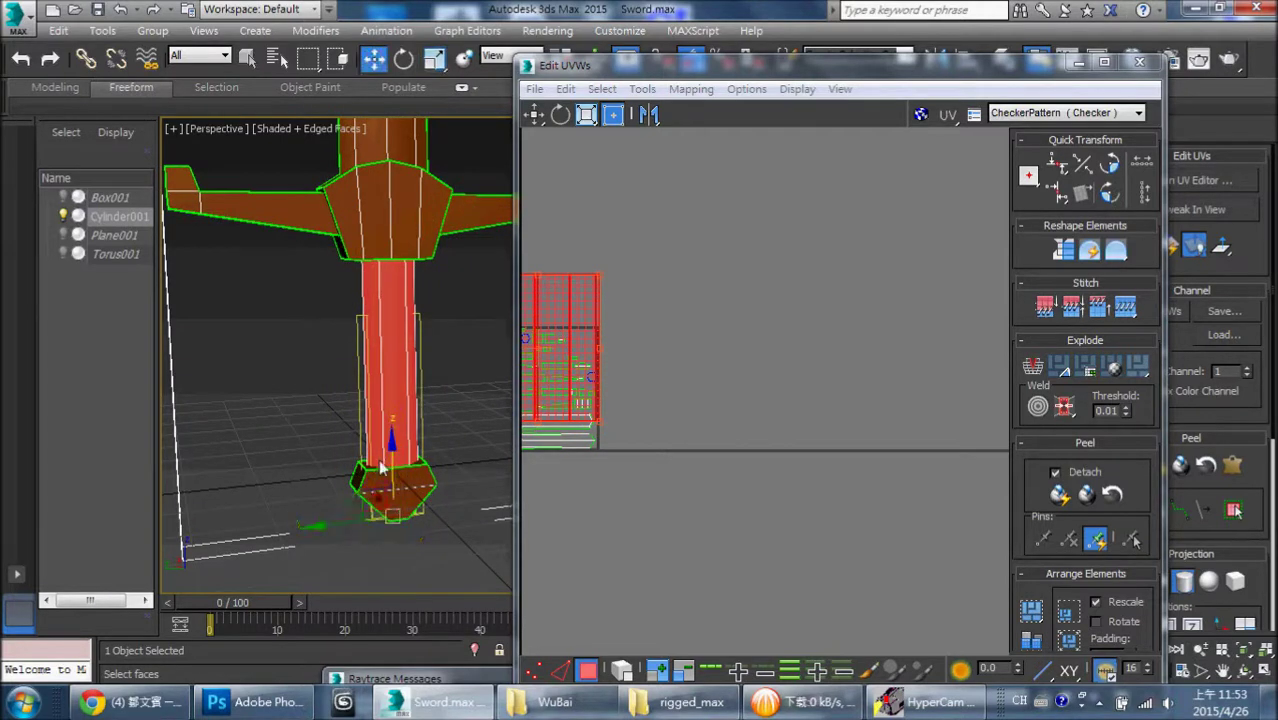
left_click_drag(380, 467, 392, 420)
- Orbit around the grip to check the mapping and zoom in on the resulting UV layout
mouse_move(392, 420)
middle_mouse_down("alt")
mouse_move(444, 333)
mouse_move(347, 320)
mouse_move(272, 282)
mouse_move(369, 162)
middle_mouse_up("alt")
scroll(679, 342, "up", 2)
left_click(403, 63)
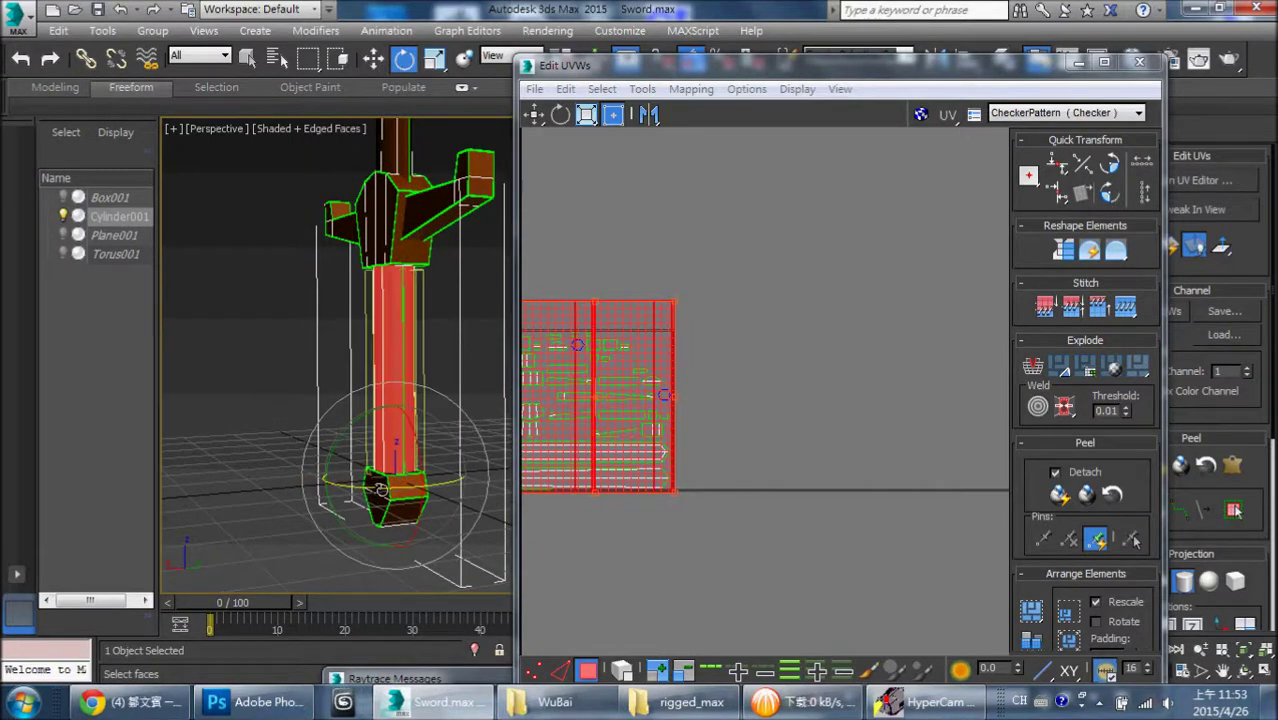
mouse_move(371, 488)
middle_mouse_down("alt")
mouse_move(359, 365)
mouse_move(360, 395)
middle_mouse_up("alt")
scroll(360, 393, "up", 2)
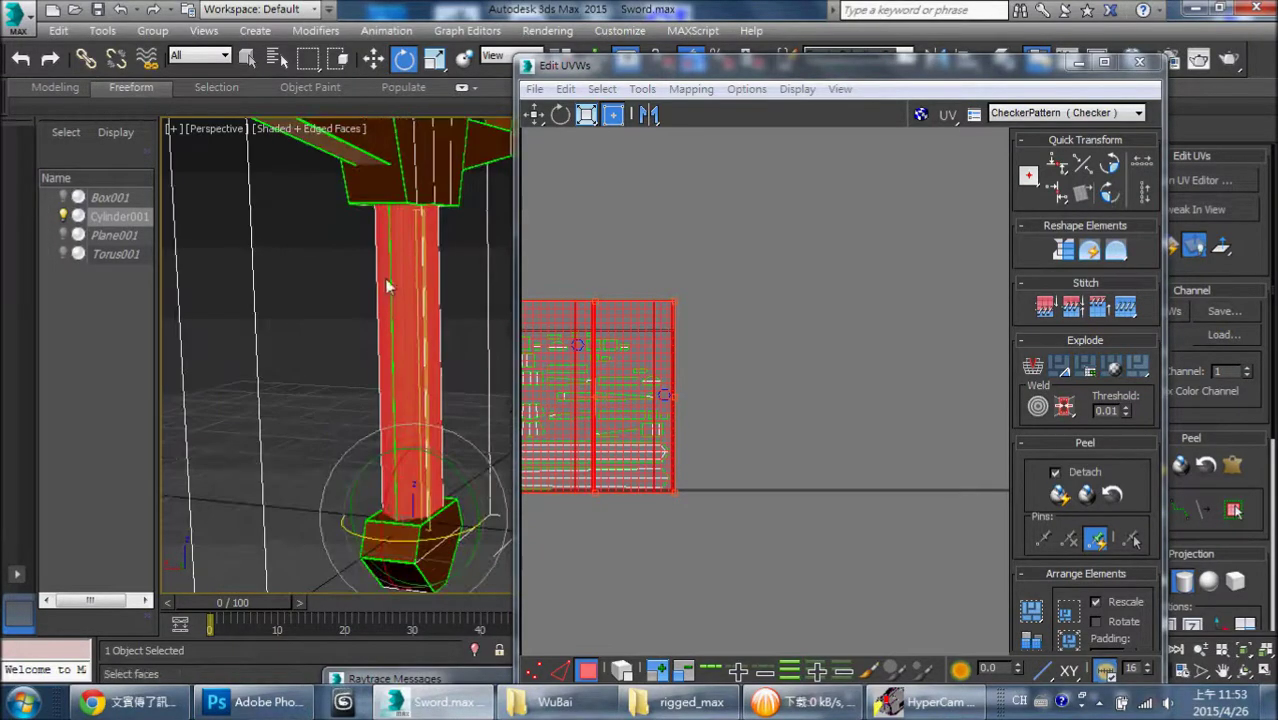
middle_click_drag(405, 474, 589, 463)
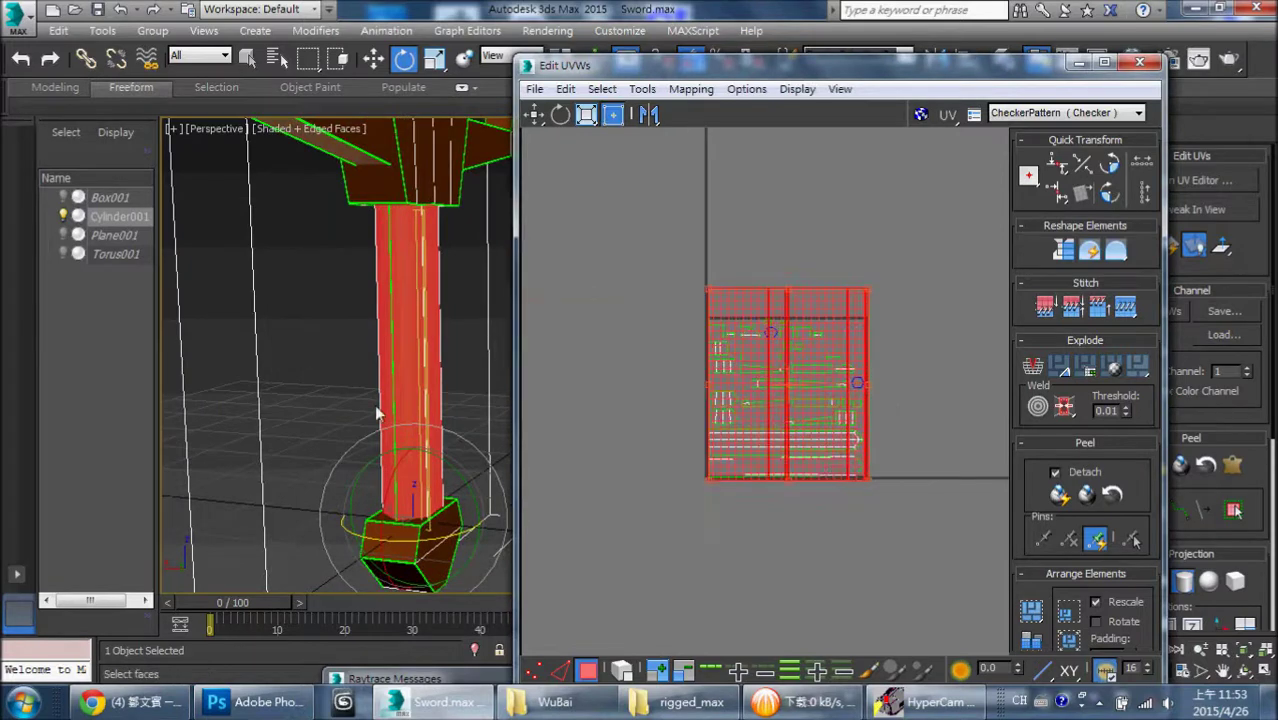
middle_click_drag(377, 412, 169, 389, "alt")
middle_click_drag(657, 399, 565, 393)
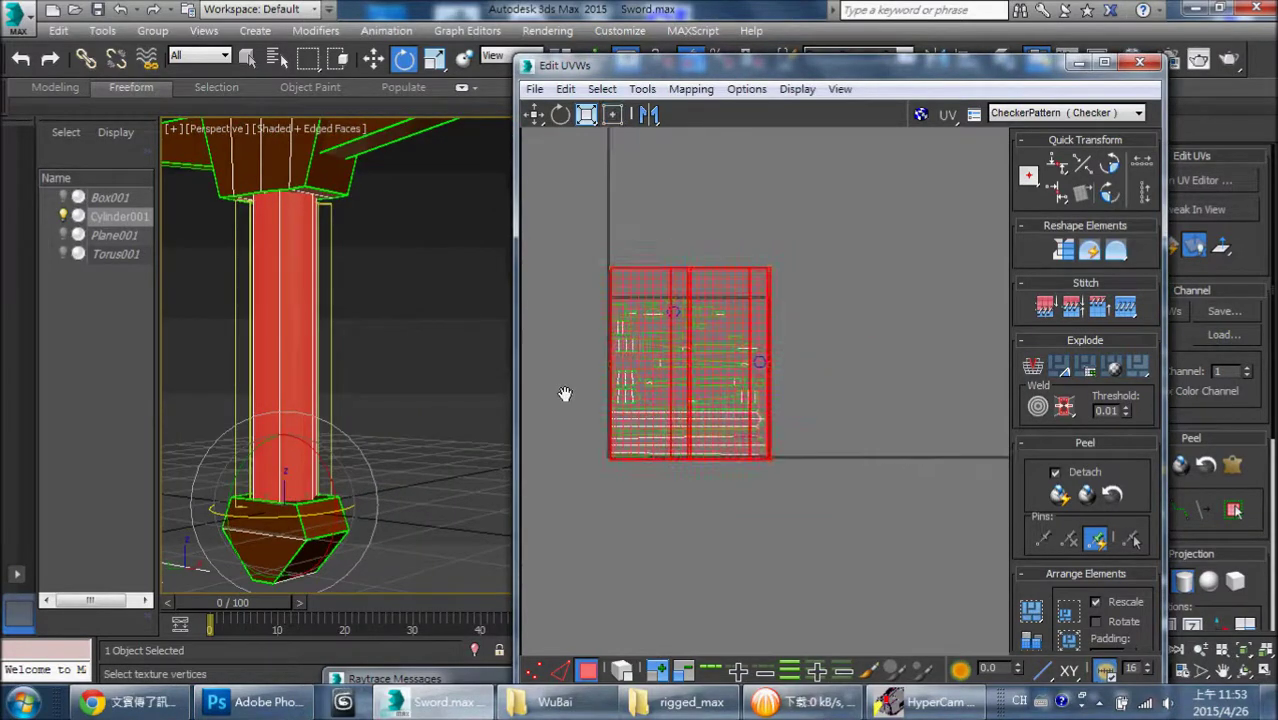
scroll(660, 390, "up", 1)
scroll(740, 385, "up", 2)
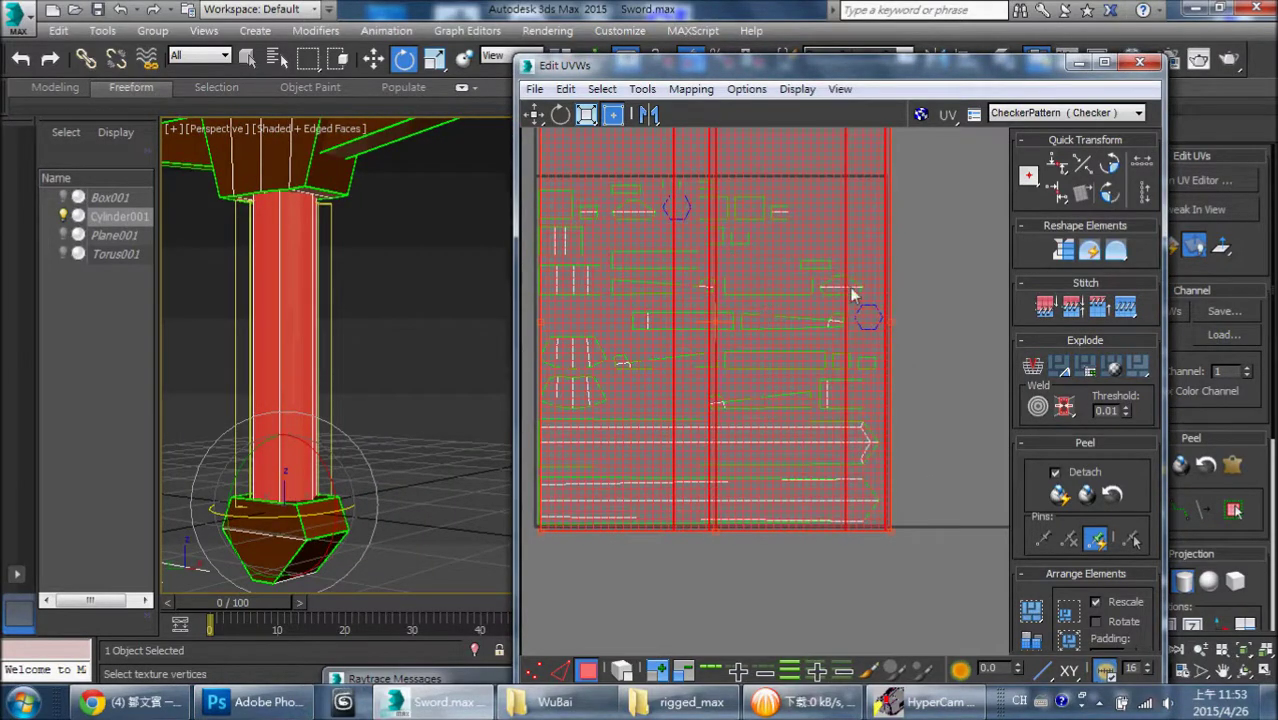
left_click_drag(1018, 75, 735, 72)
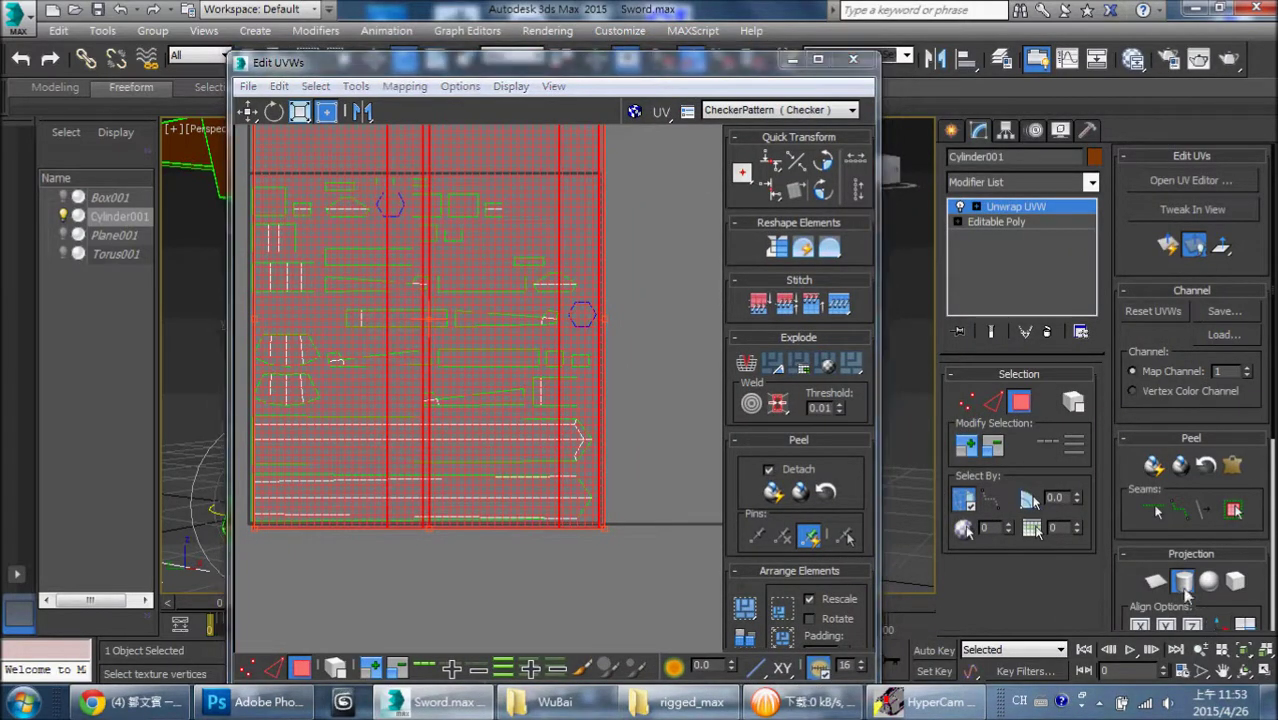
- Maximize the UV editor, marquee-select the large island, and drag it outside the UV square
scroll(591, 401, "down", 3)
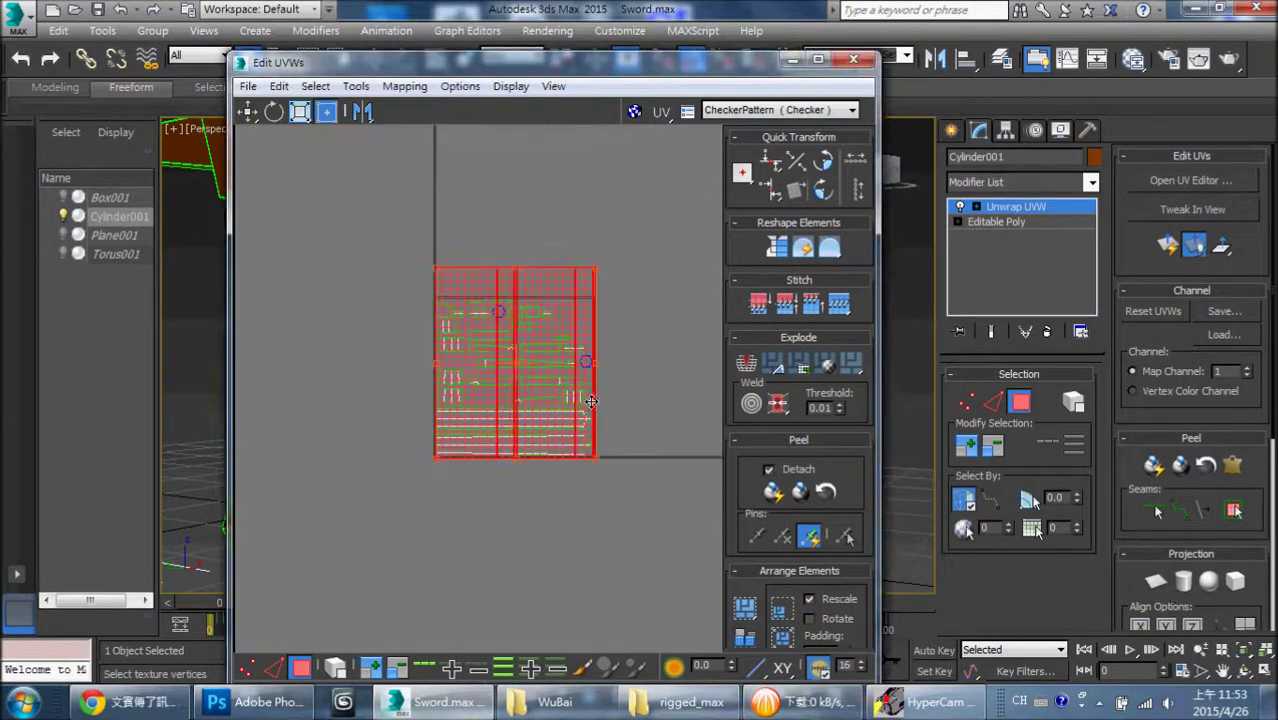
left_click(818, 59)
scroll(660, 390, "up", 5)
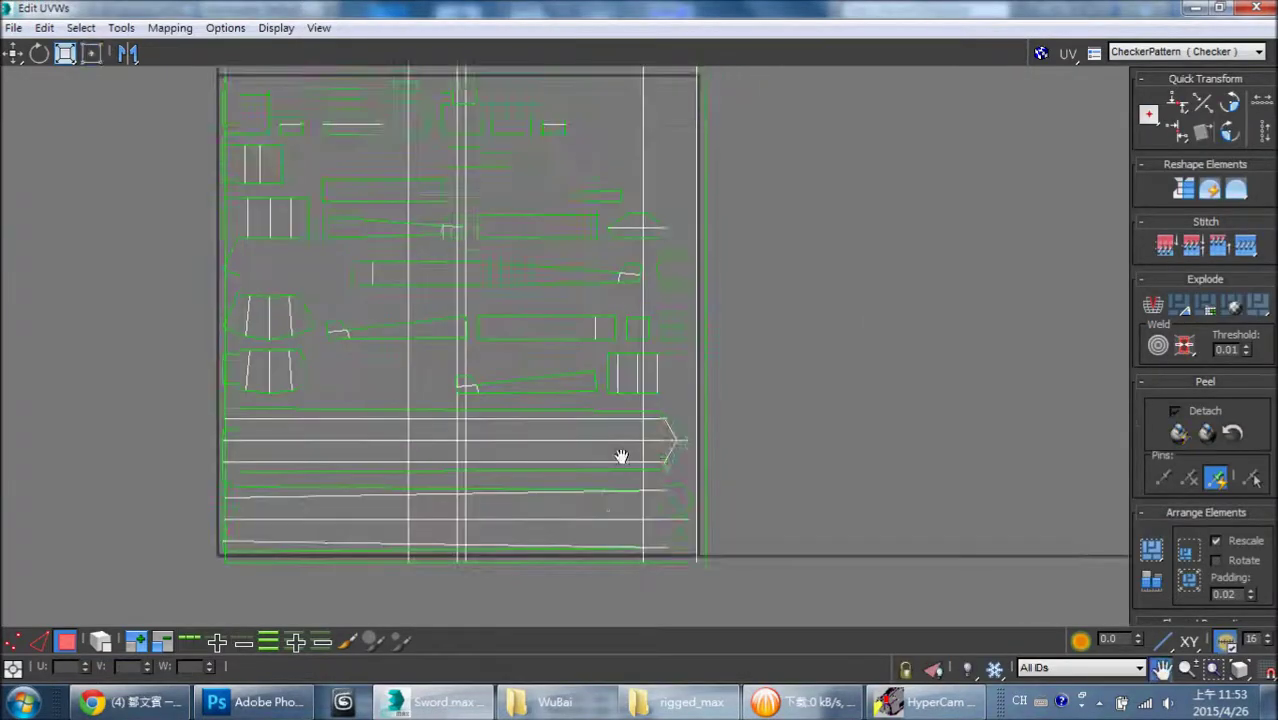
scroll(622, 451, "down", 2)
left_click(587, 305)
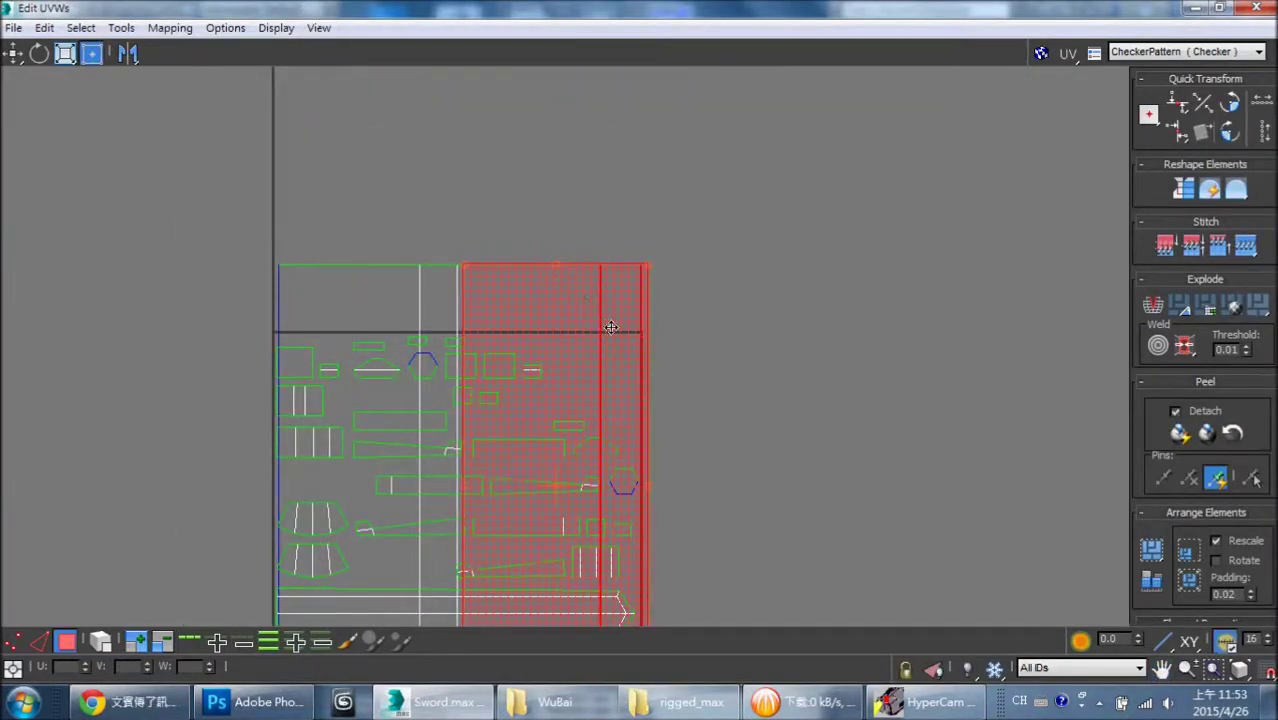
left_click_drag(687, 200, 237, 298)
left_click_drag(536, 365, 944, 314)
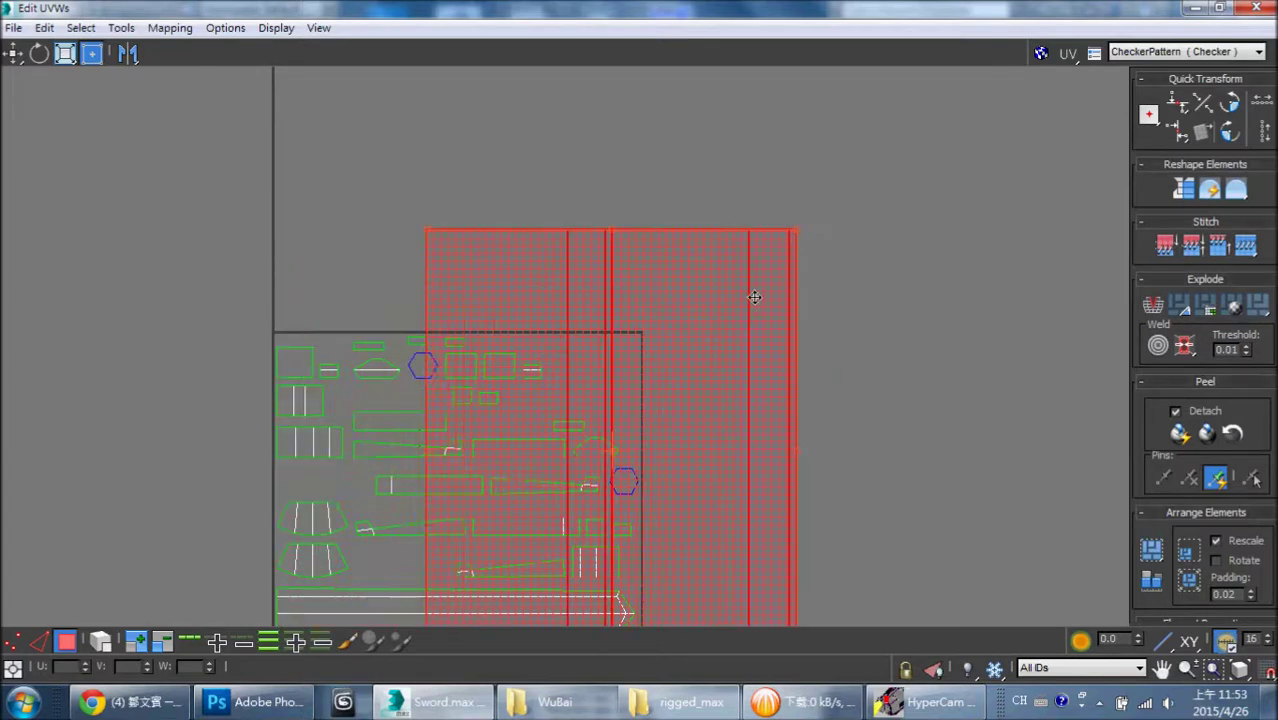
middle_click_drag(944, 314, 728, 134)
- Reselect the large multi-strip island and choose Tools > Relax
scroll(908, 396, "down", 2)
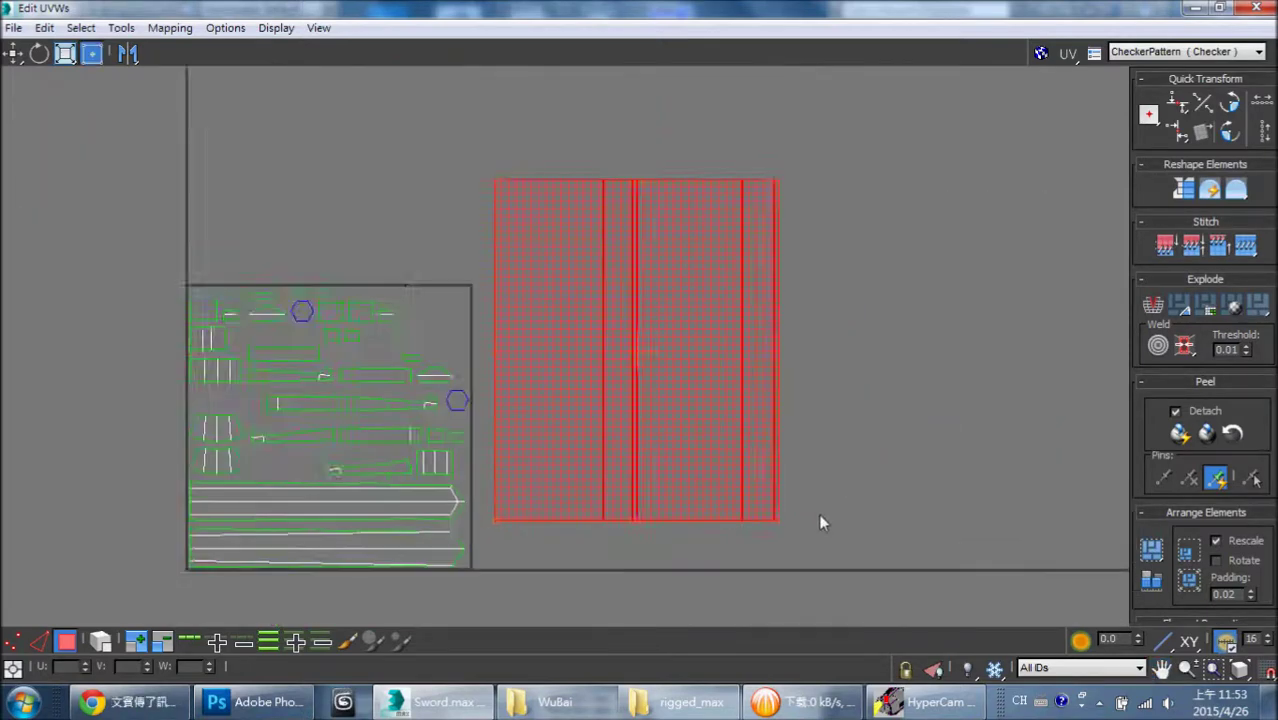
scroll(818, 513, "up", 3)
left_click(860, 378)
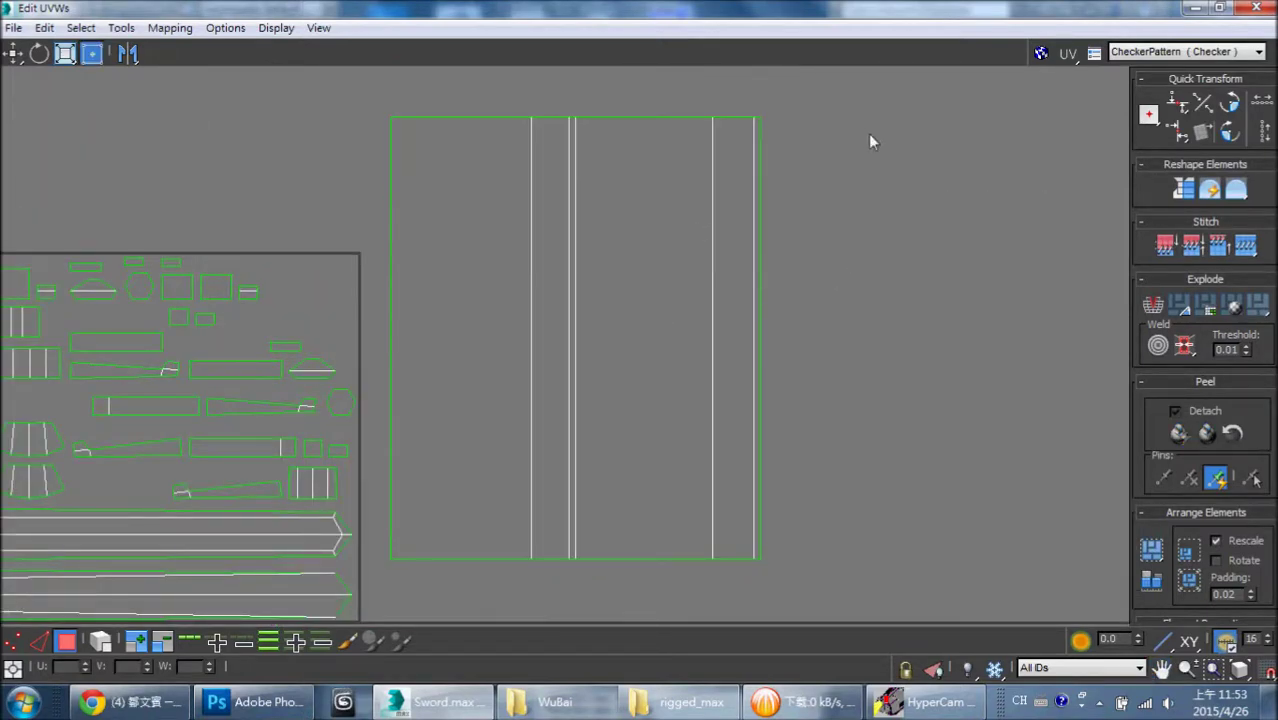
left_click(403, 445)
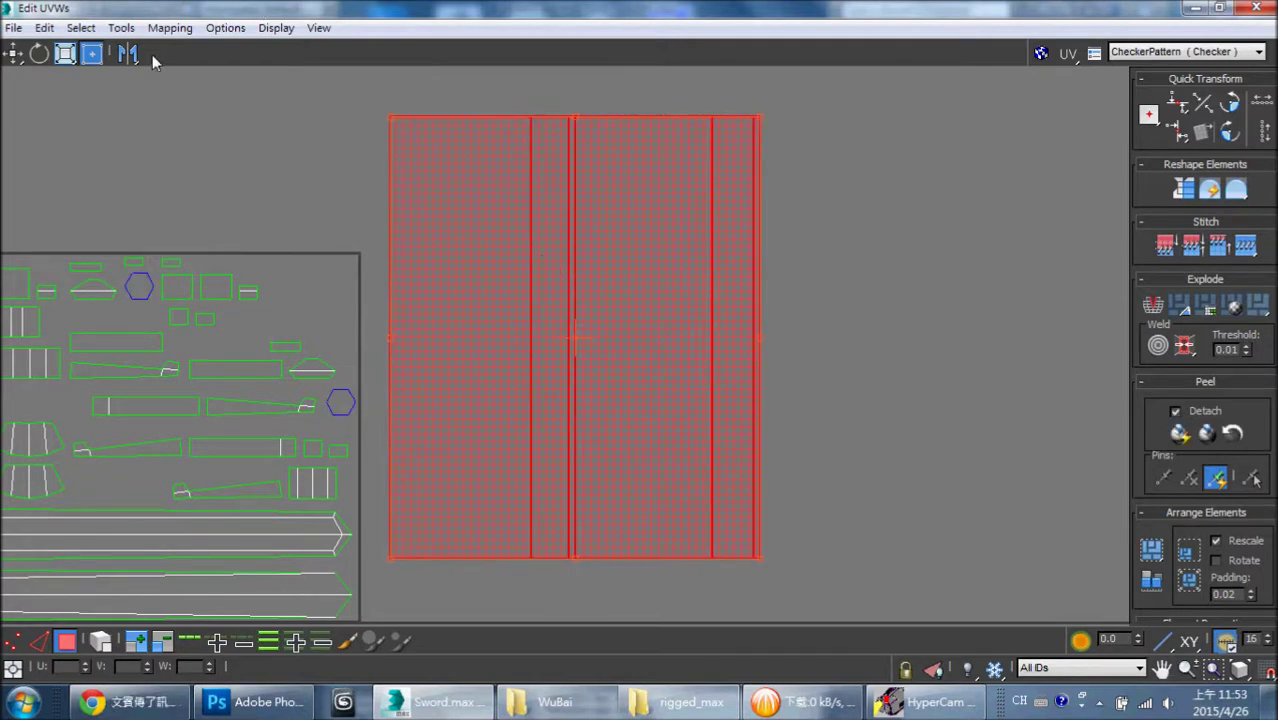
left_click(121, 27)
left_click(165, 348)
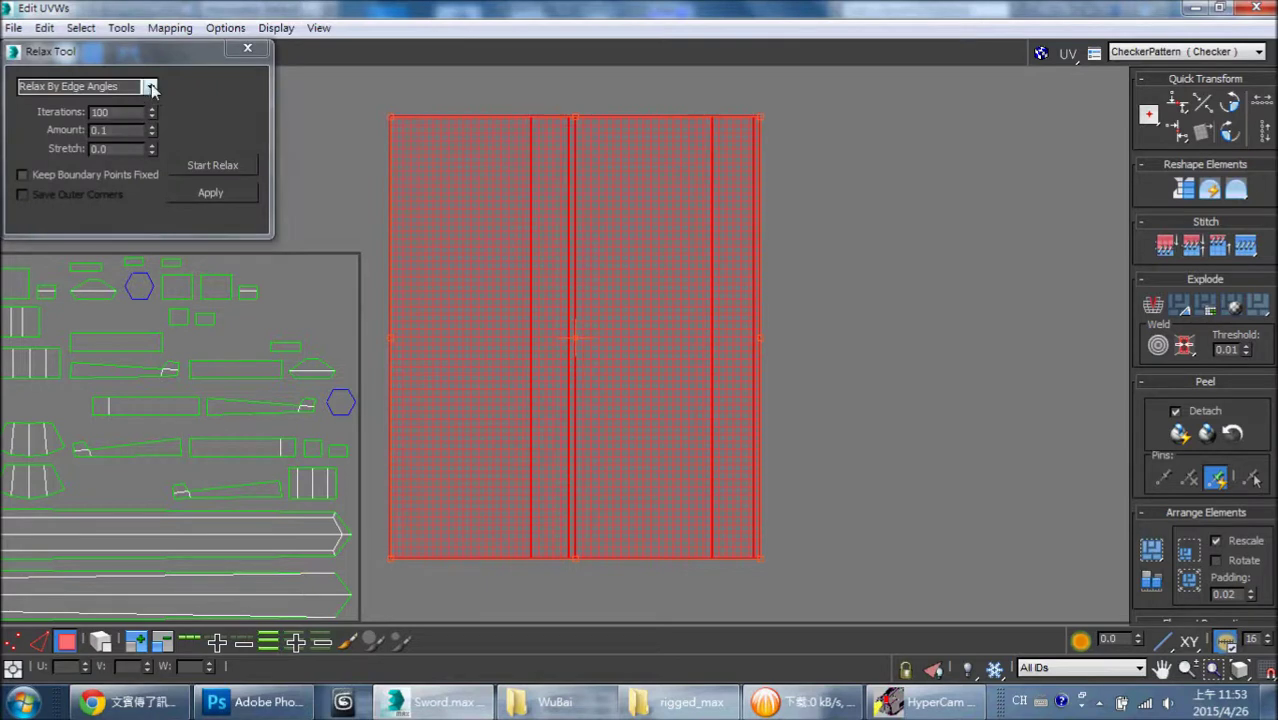
- Relax the island By Polygon Angles until it forms six even strips, then close Relax Tool
left_click(151, 88)
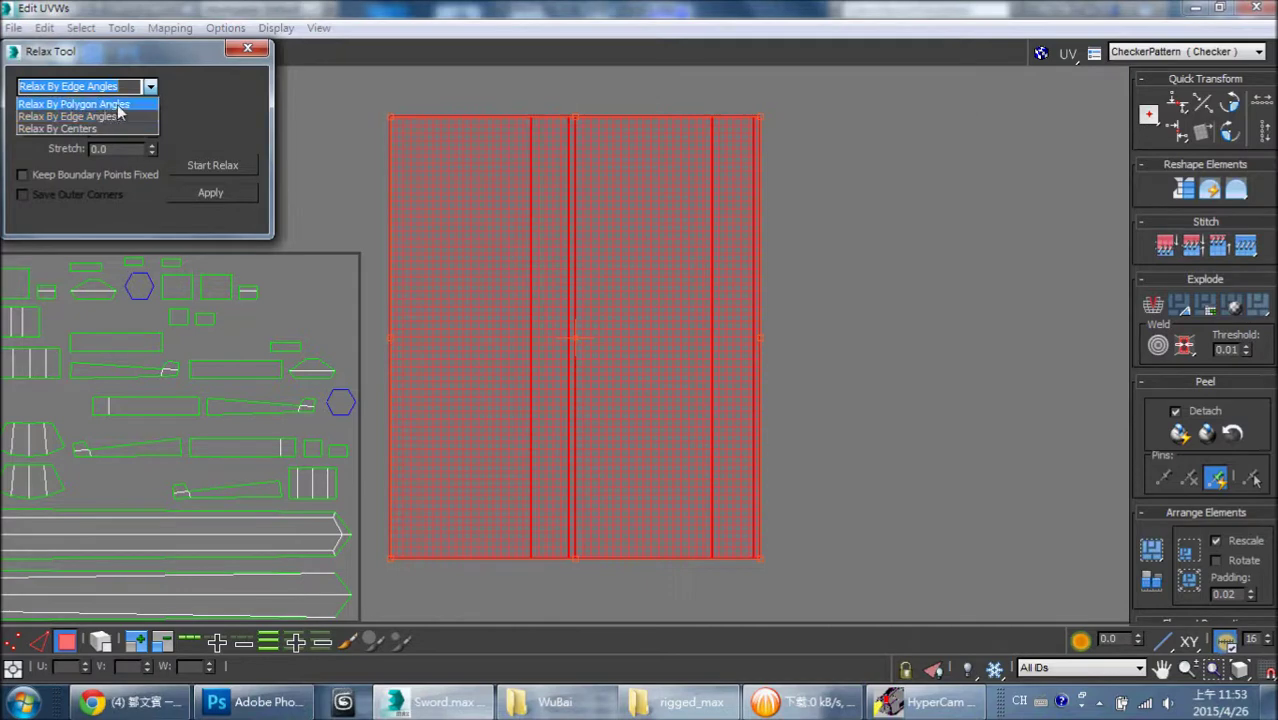
left_click(119, 105)
left_click(226, 166)
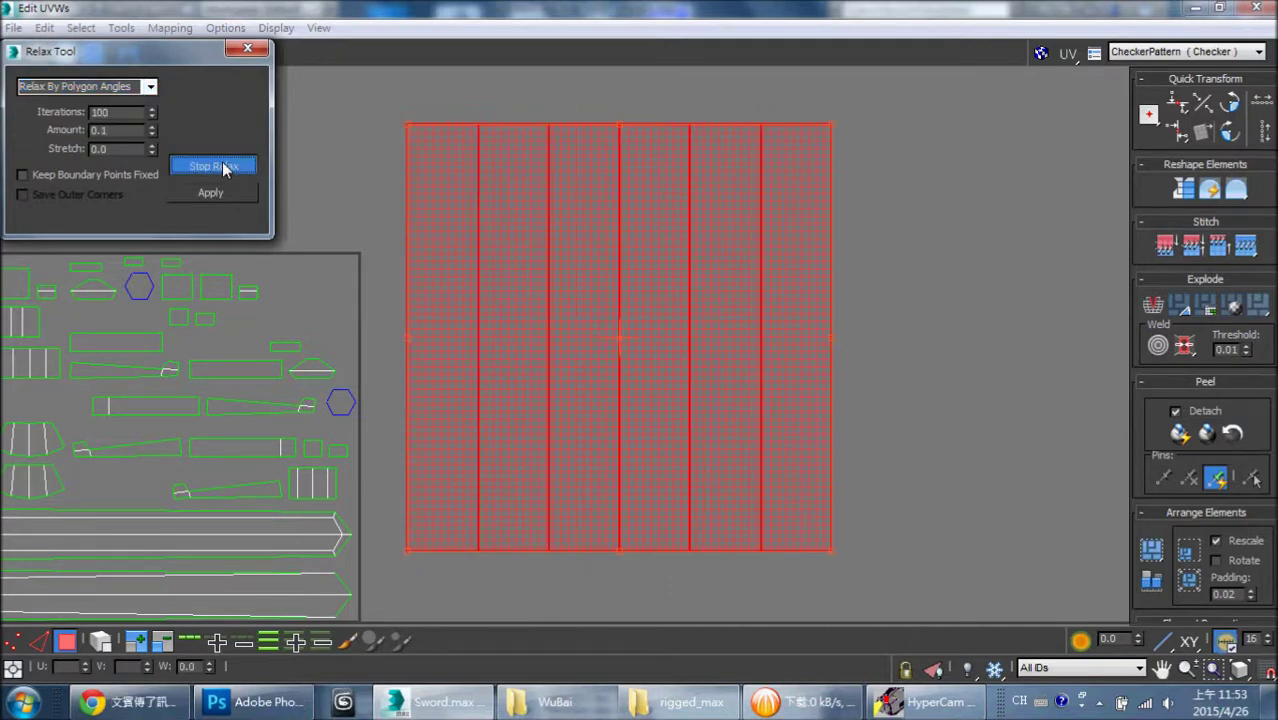
left_click(224, 168)
scroll(701, 334, "down", 2)
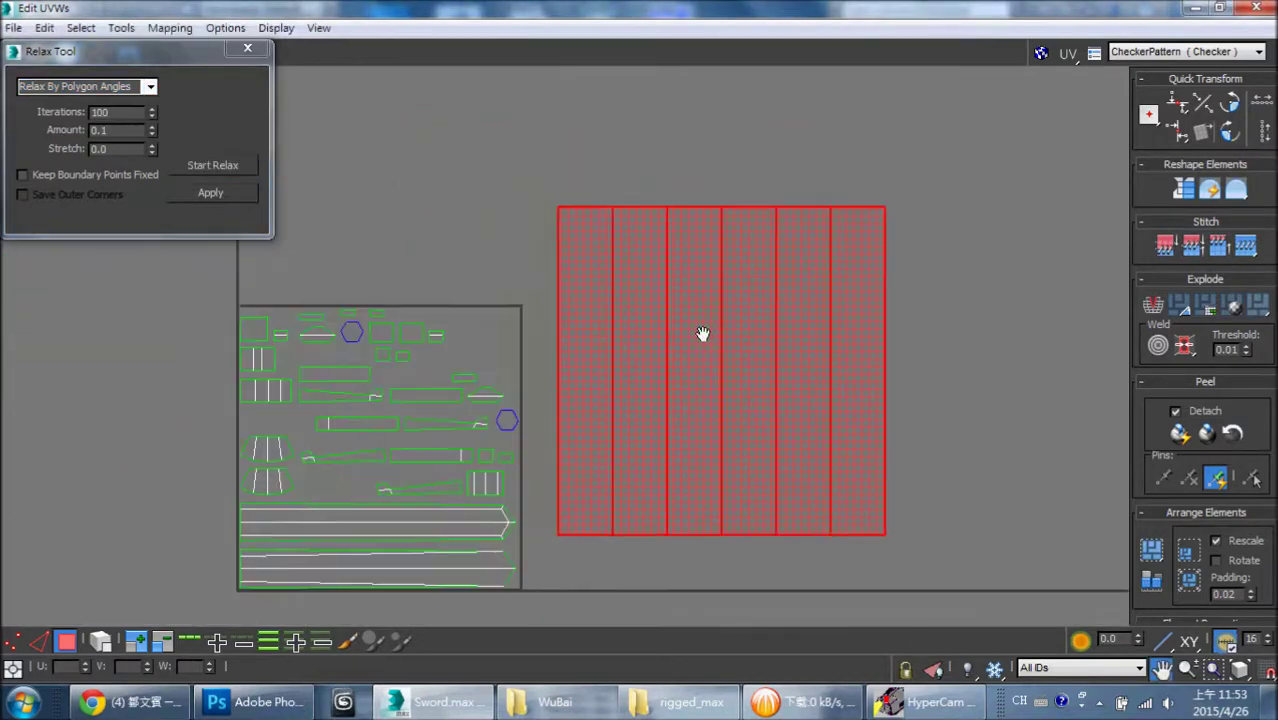
scroll(703, 336, "down", 3)
left_click(248, 50)
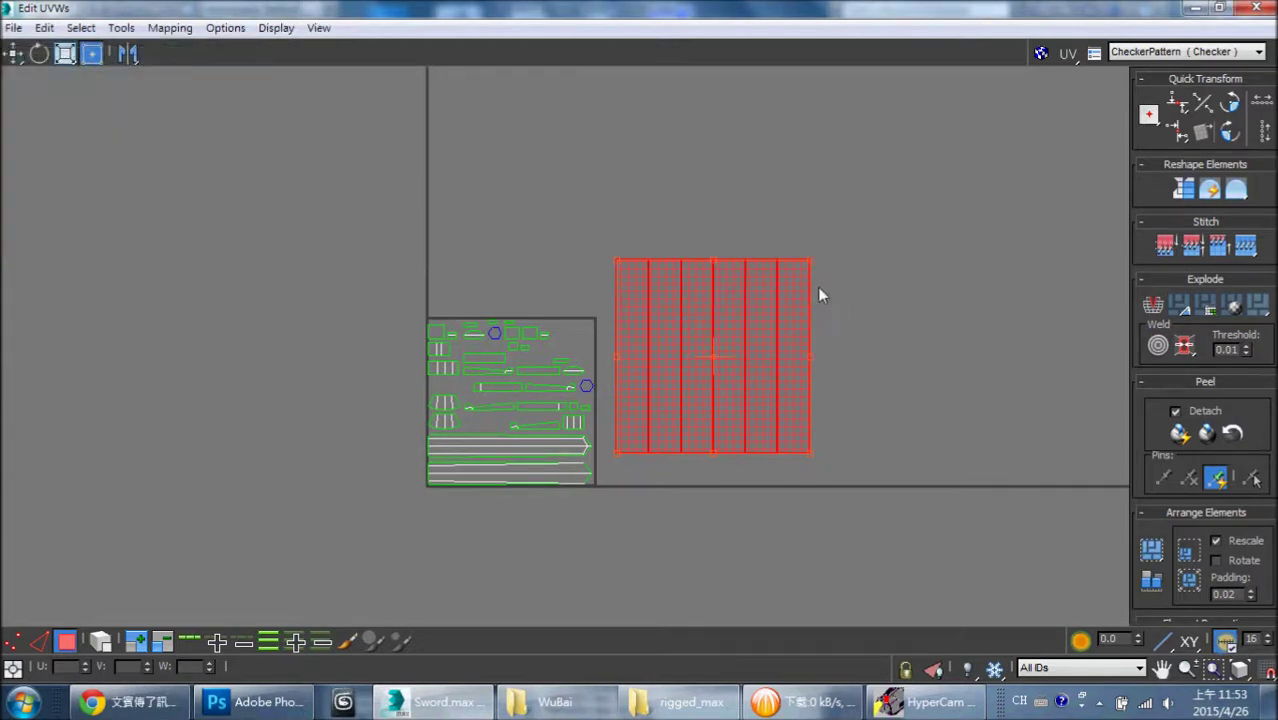
- Scale the six-strip island down from its corner and move it onto the layout
left_click_drag(814, 452, 668, 308)
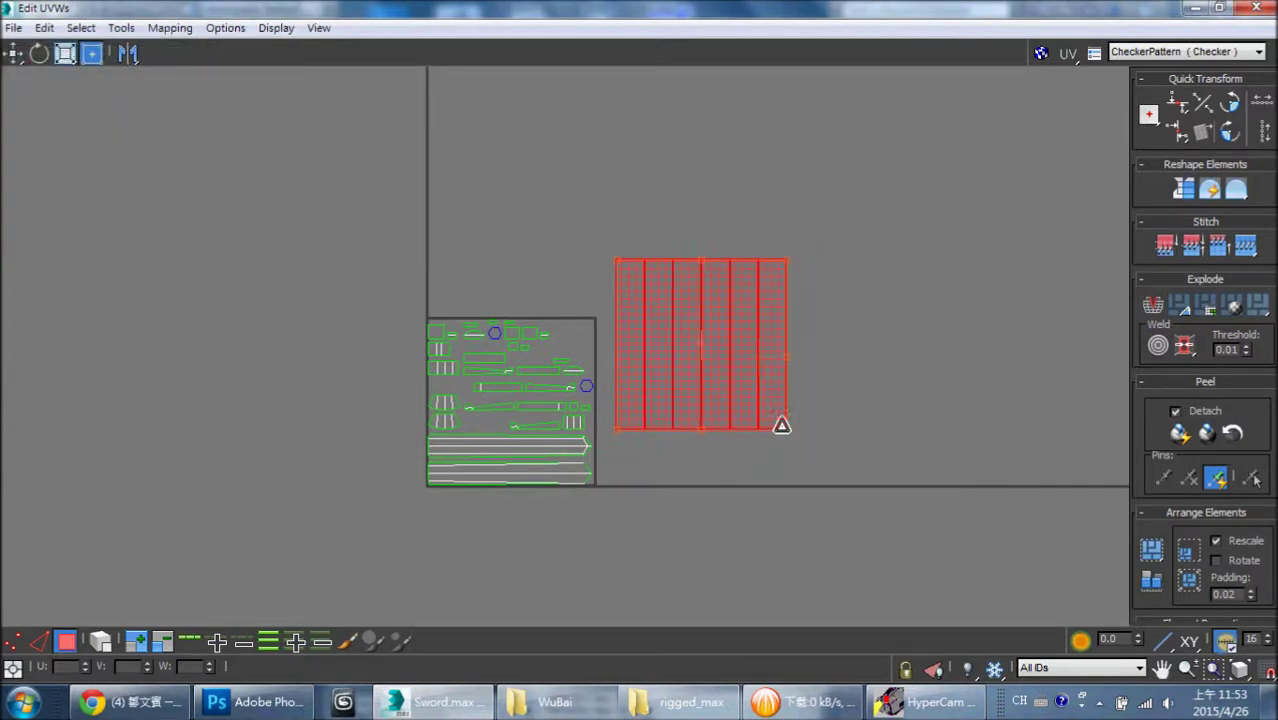
scroll(700, 340, "up", 4)
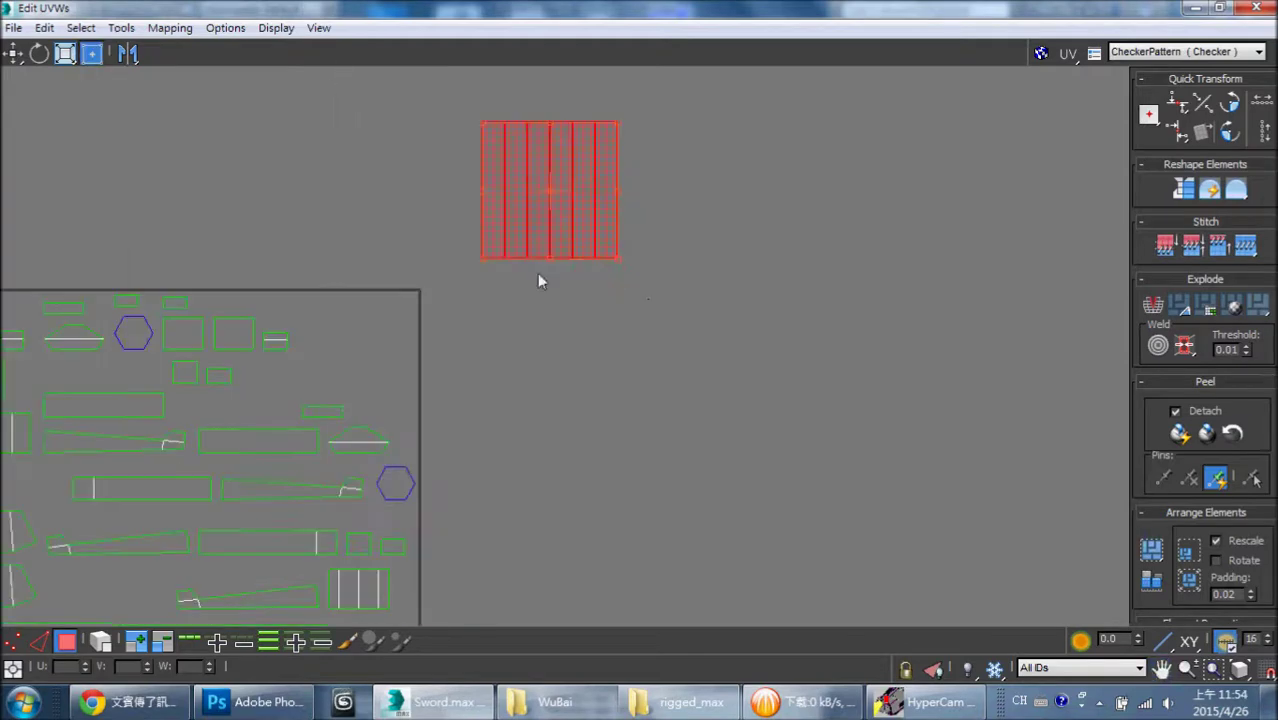
middle_click_drag(542, 277, 761, 271)
left_click_drag(750, 206, 567, 392)
scroll(567, 392, "up", 4)
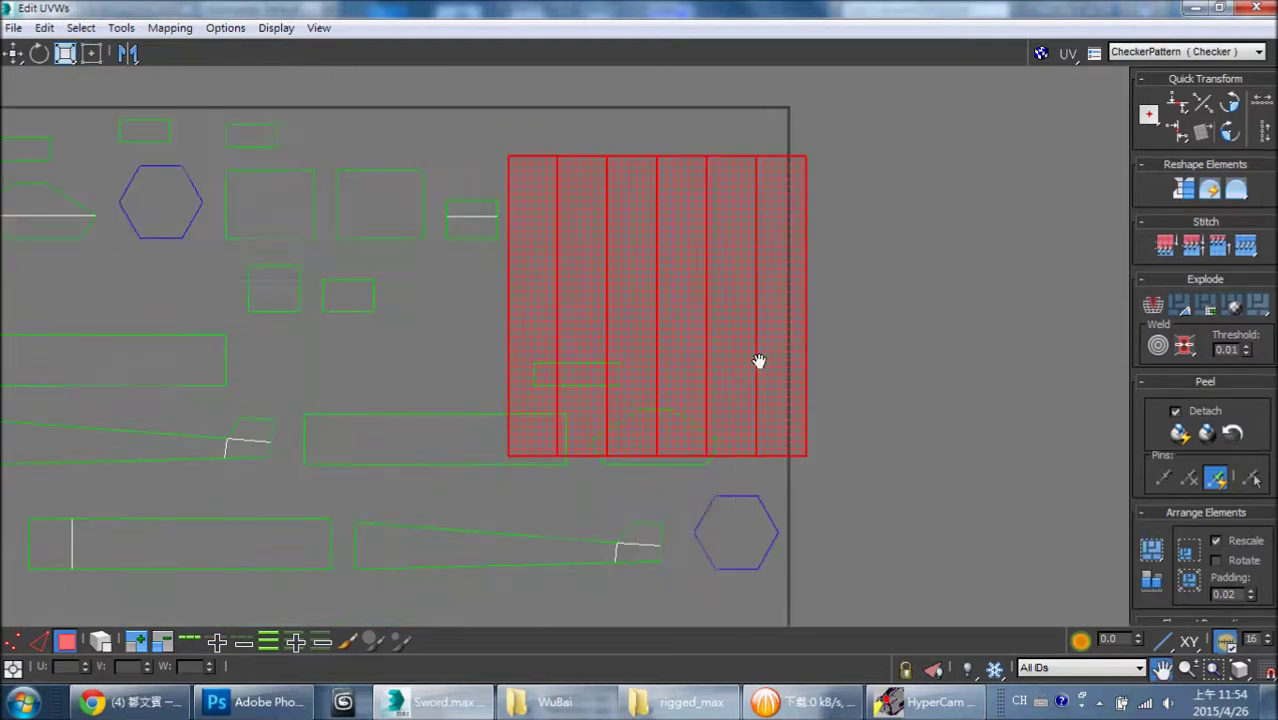
- Rotate the island 90° and place it top-right, then select the small quad island
left_click(1232, 103)
left_click_drag(754, 280, 727, 246)
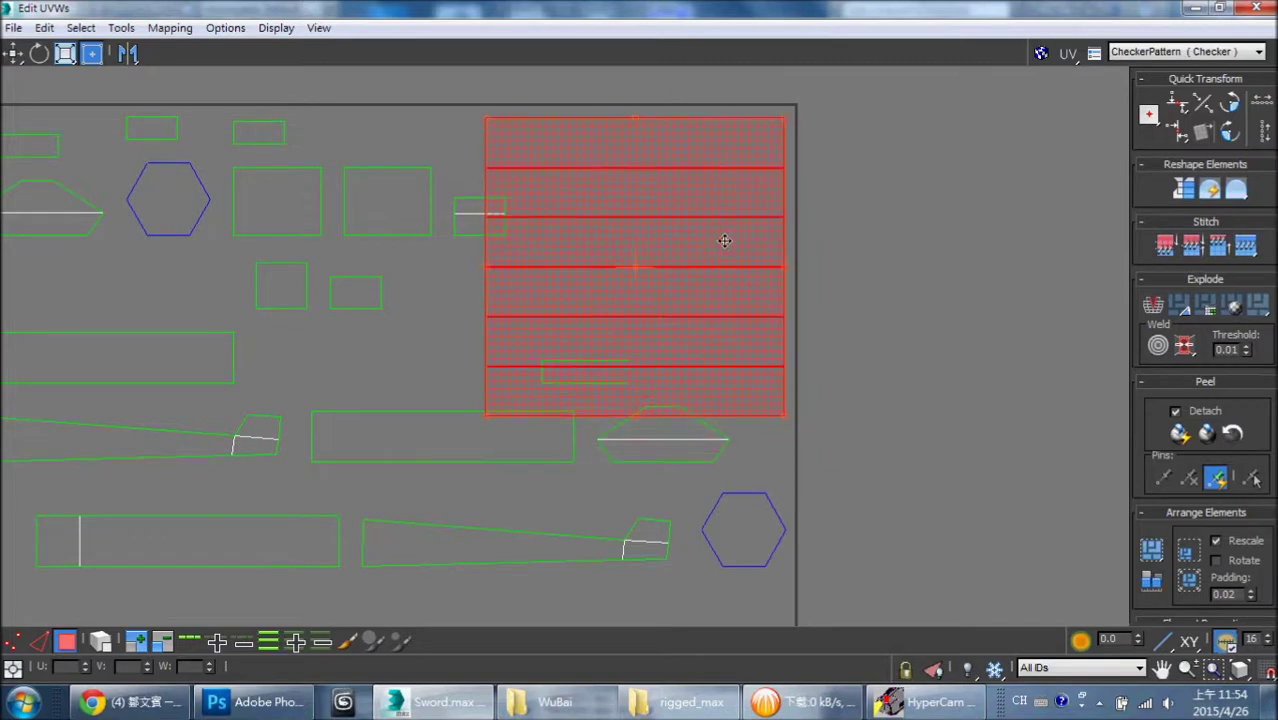
left_click(893, 240)
middle_click_drag(838, 295, 1043, 274)
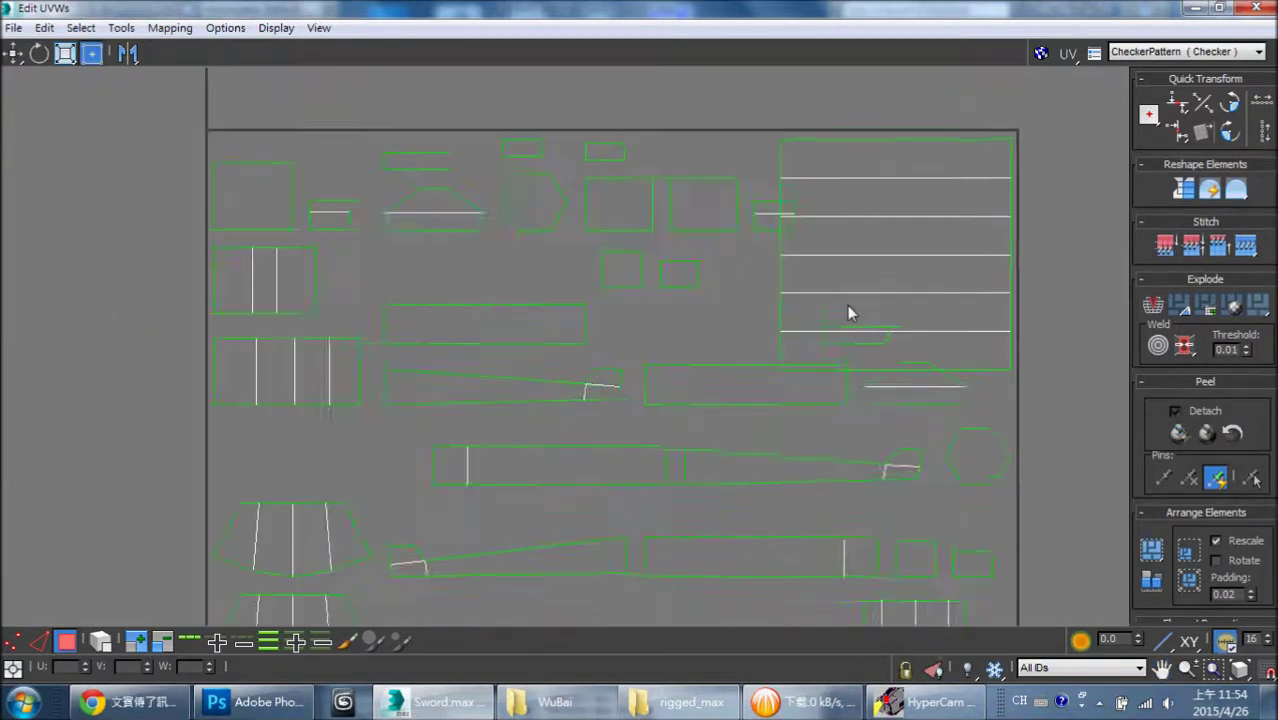
scroll(847, 305, "up", 2)
mouse_move(688, 183)
left_mouse_down()
mouse_move(700, 127)
mouse_move(672, 281)
mouse_move(547, 359)
mouse_move(531, 349)
left_mouse_up()
- Move the small quad island down-left and reposition the trapezoid island lower right
scroll(764, 422, "down", 2)
middle_click_drag(764, 422, 702, 90)
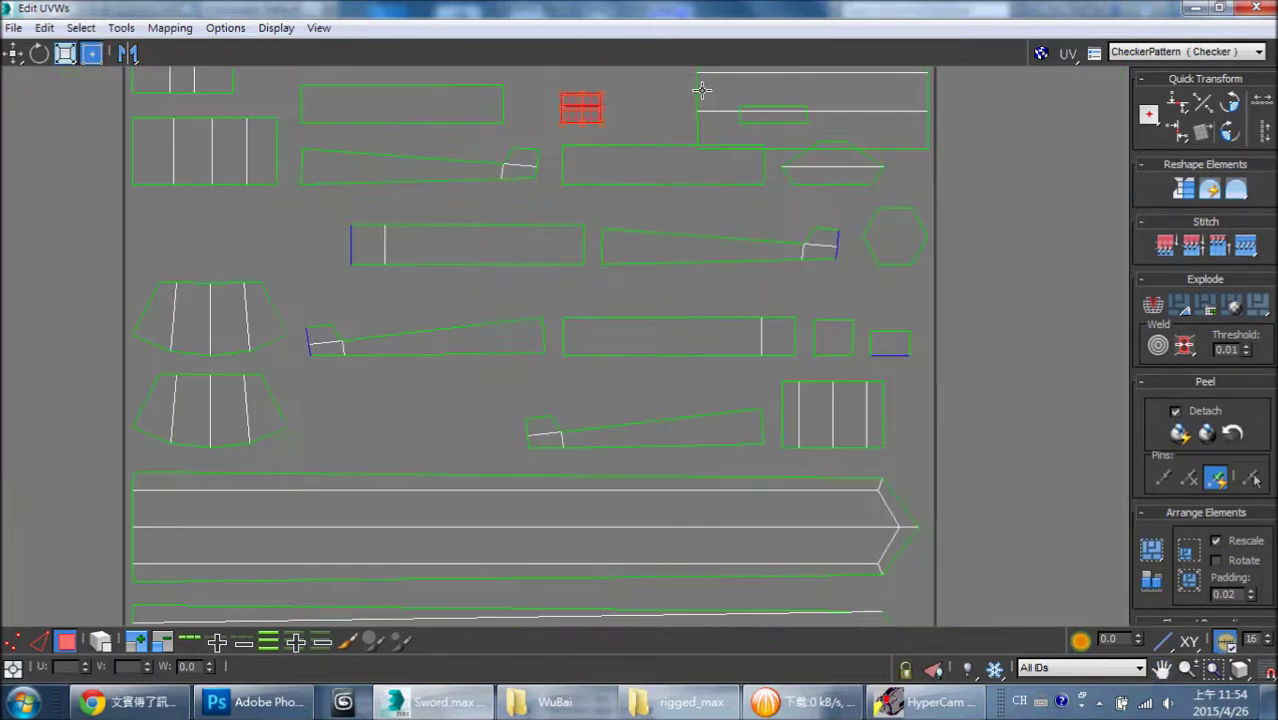
scroll(702, 90, "down", 2)
scroll(933, 334, "up", 3)
middle_click_drag(887, 342, 891, 461)
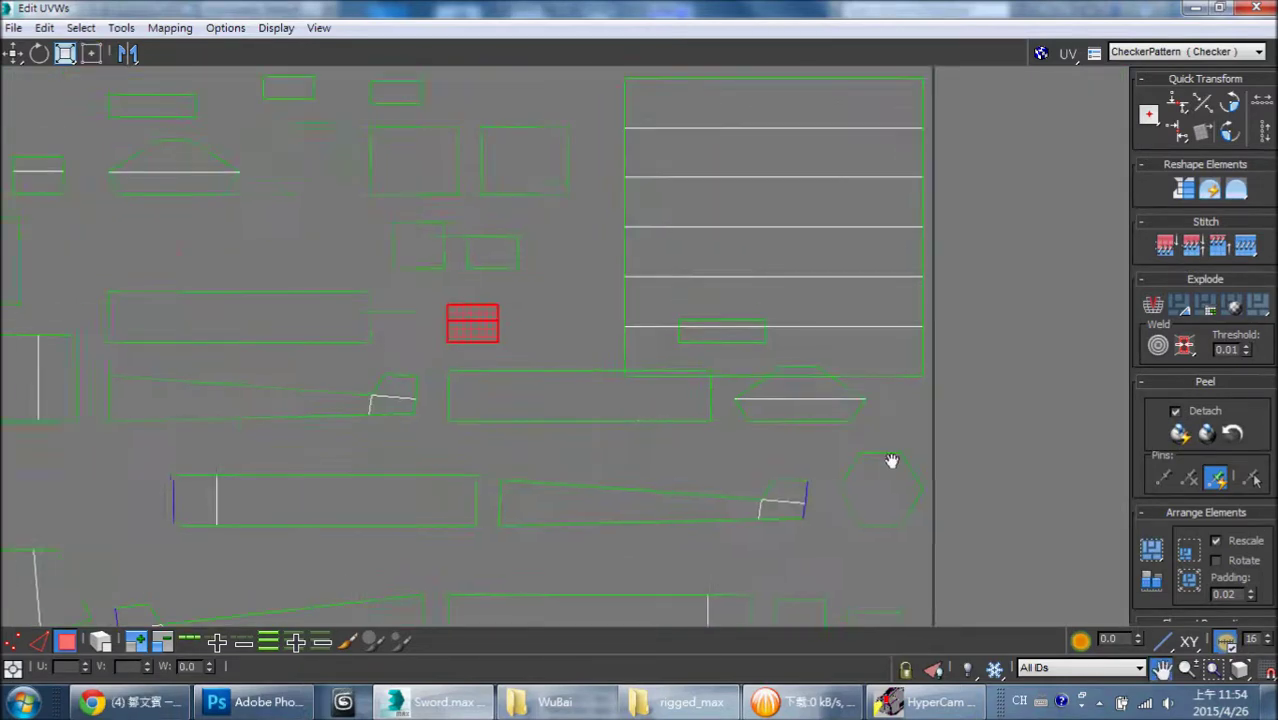
scroll(891, 461, "up", 3)
mouse_move(669, 326)
left_mouse_down()
mouse_move(204, 147)
mouse_move(350, 295)
mouse_move(655, 418)
mouse_move(670, 382)
left_mouse_up()
middle_click_drag(670, 382, 816, 484)
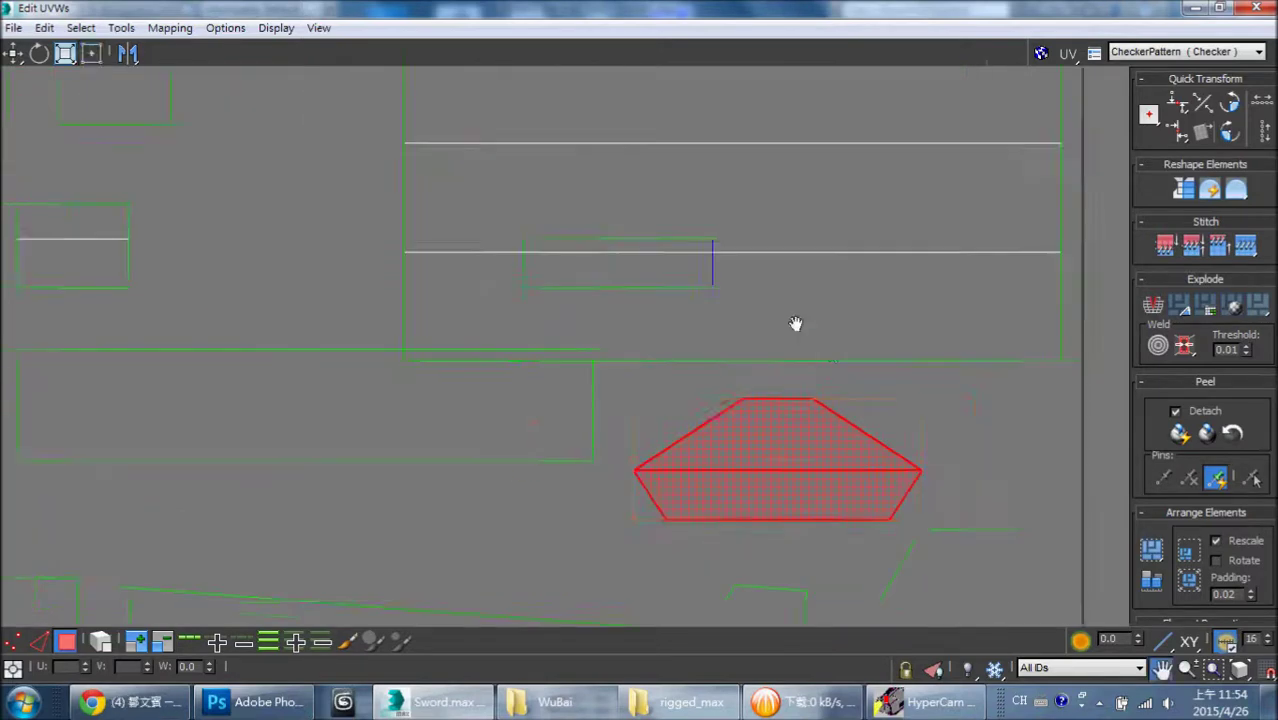
- Select the inner rectangle and shift the long middle rectangle slightly down
mouse_move(378, 200)
left_mouse_down()
mouse_move(645, 298)
mouse_move(525, 303)
mouse_move(310, 250)
mouse_move(113, 117)
left_mouse_up()
left_click(465, 271)
scroll(540, 300, "down", 3)
middle_click_drag(307, 374, 516, 240)
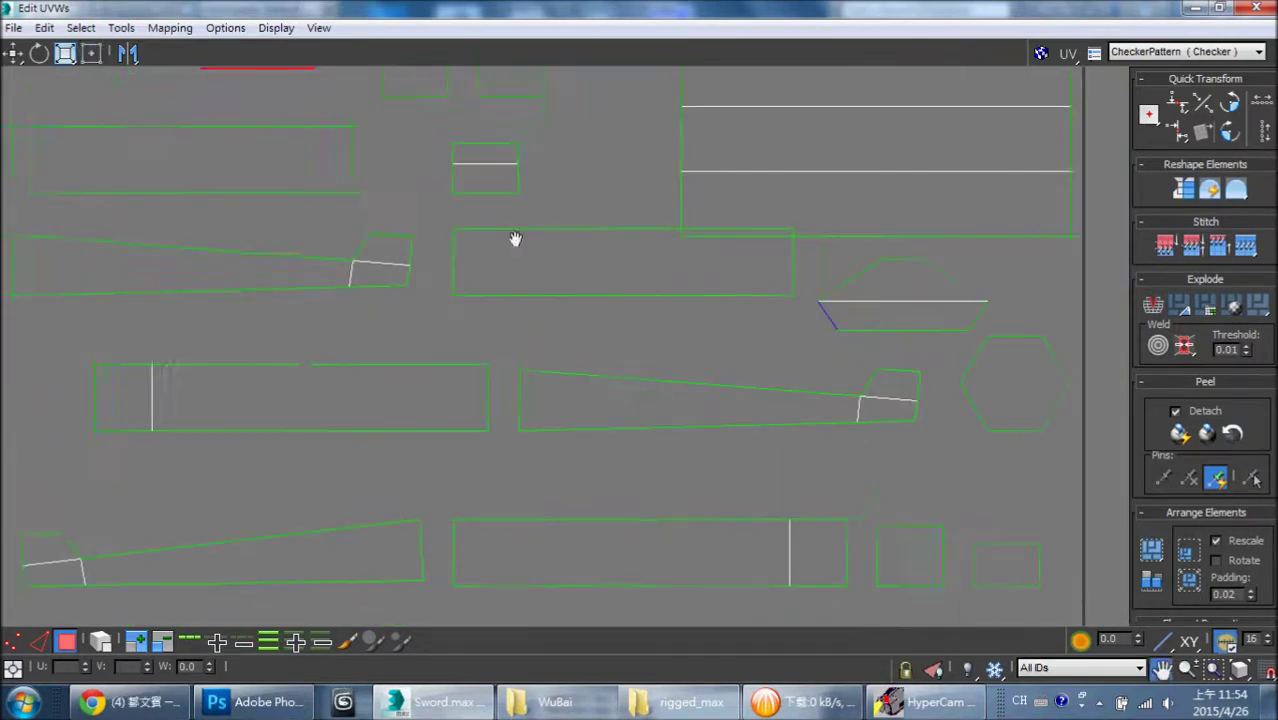
left_click(603, 250)
mouse_move(605, 251)
left_mouse_down()
mouse_move(614, 259)
mouse_move(593, 294)
left_mouse_up()
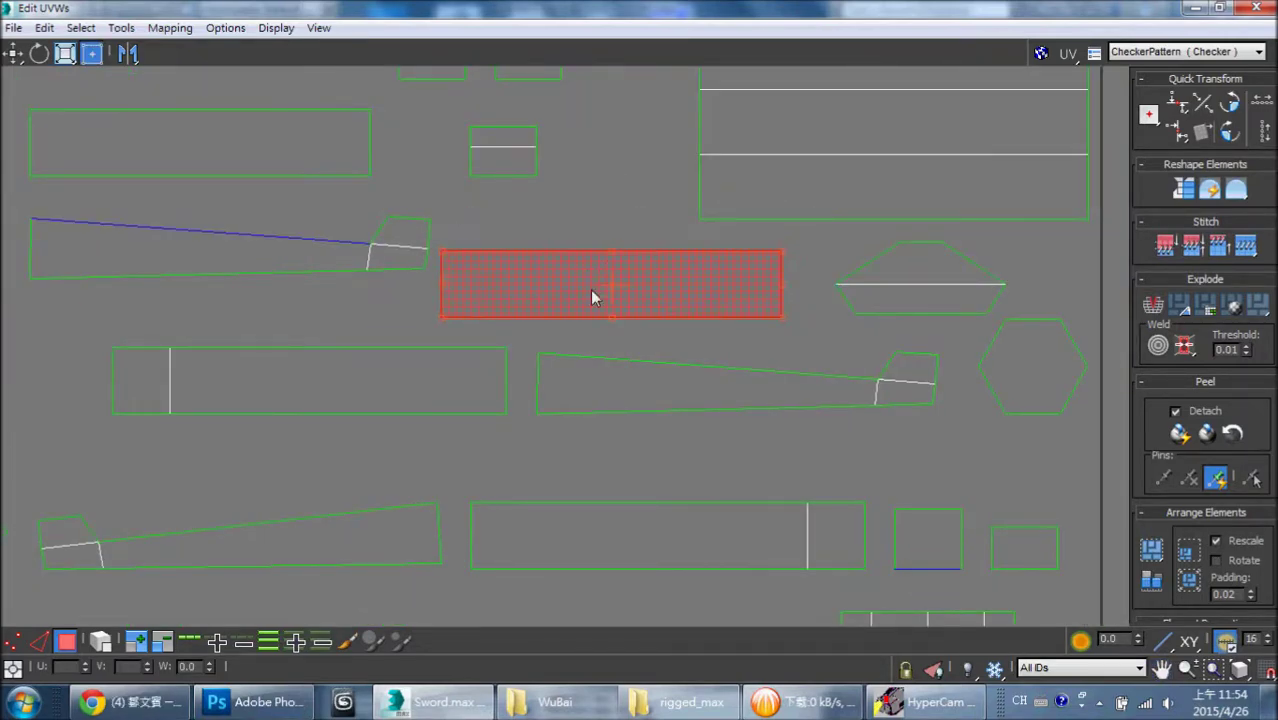
scroll(600, 285, "down", 4)
scroll(633, 271, "down", 2)
scroll(770, 245, "up", 3)
scroll(776, 257, "down", 2)
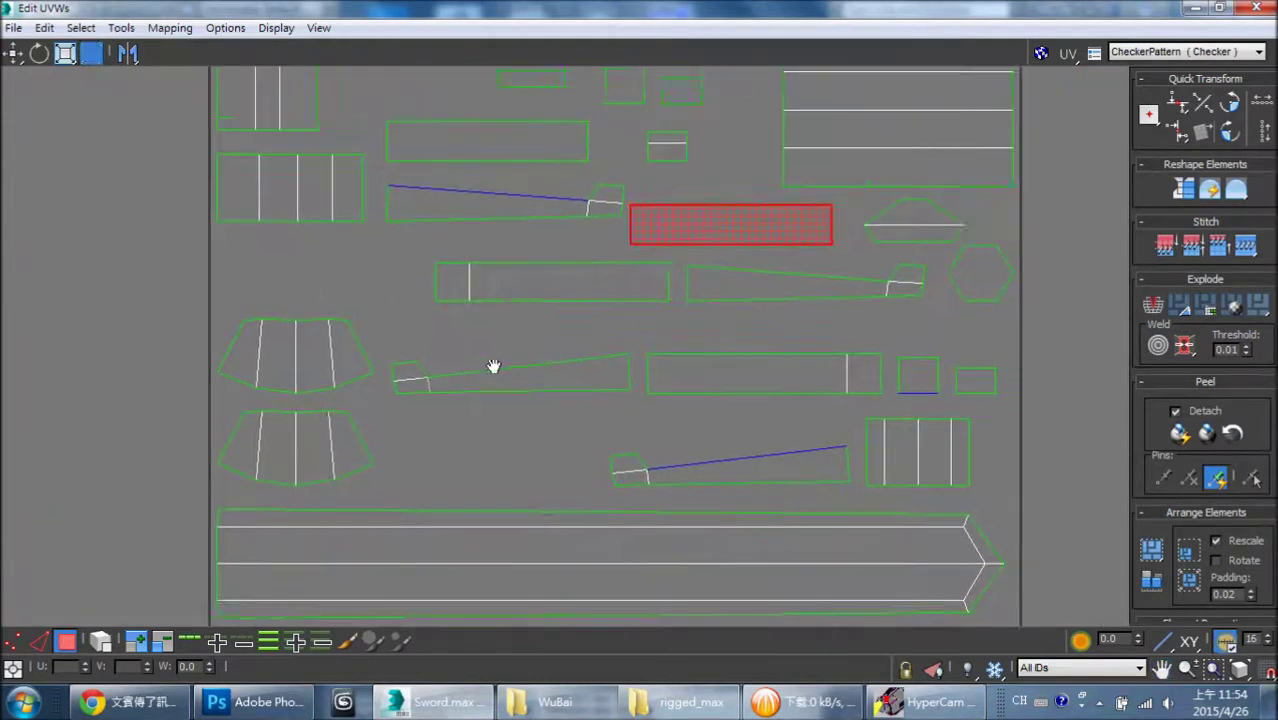
scroll(816, 246, "down", 3)
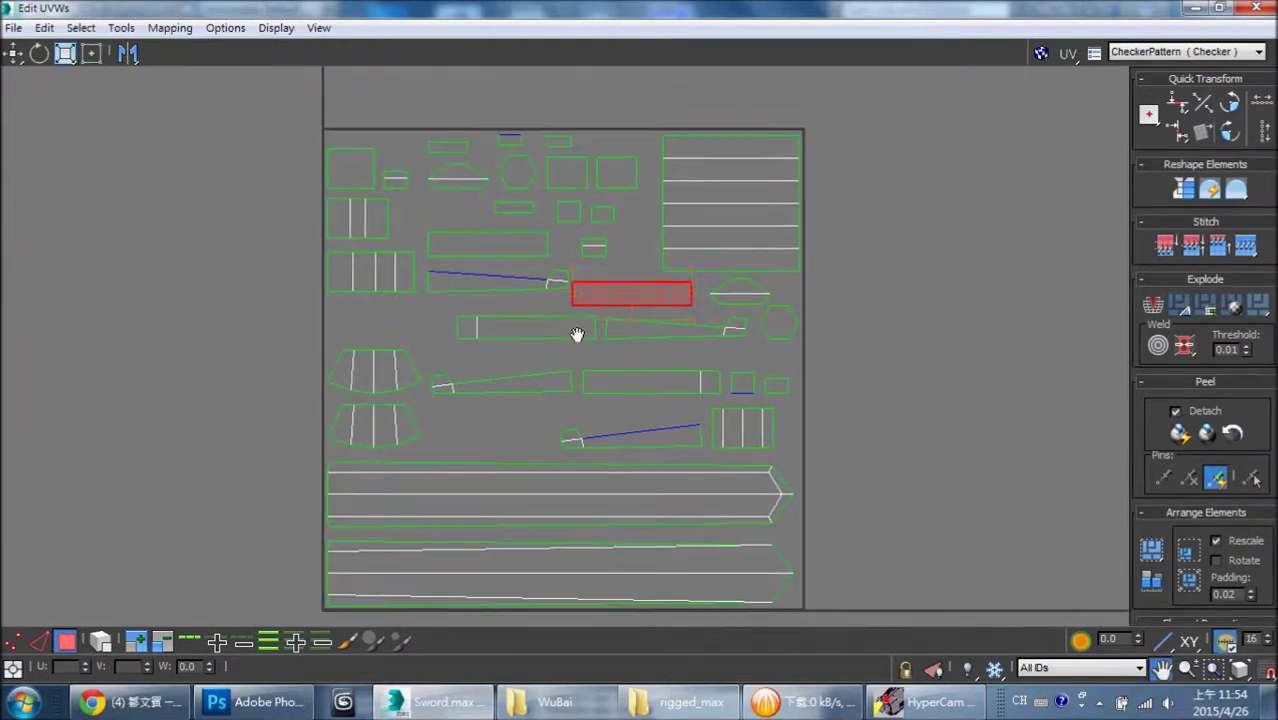
middle_click_drag(579, 334, 525, 294)
scroll(528, 322, "up", 2)
scroll(528, 305, "up", 1)
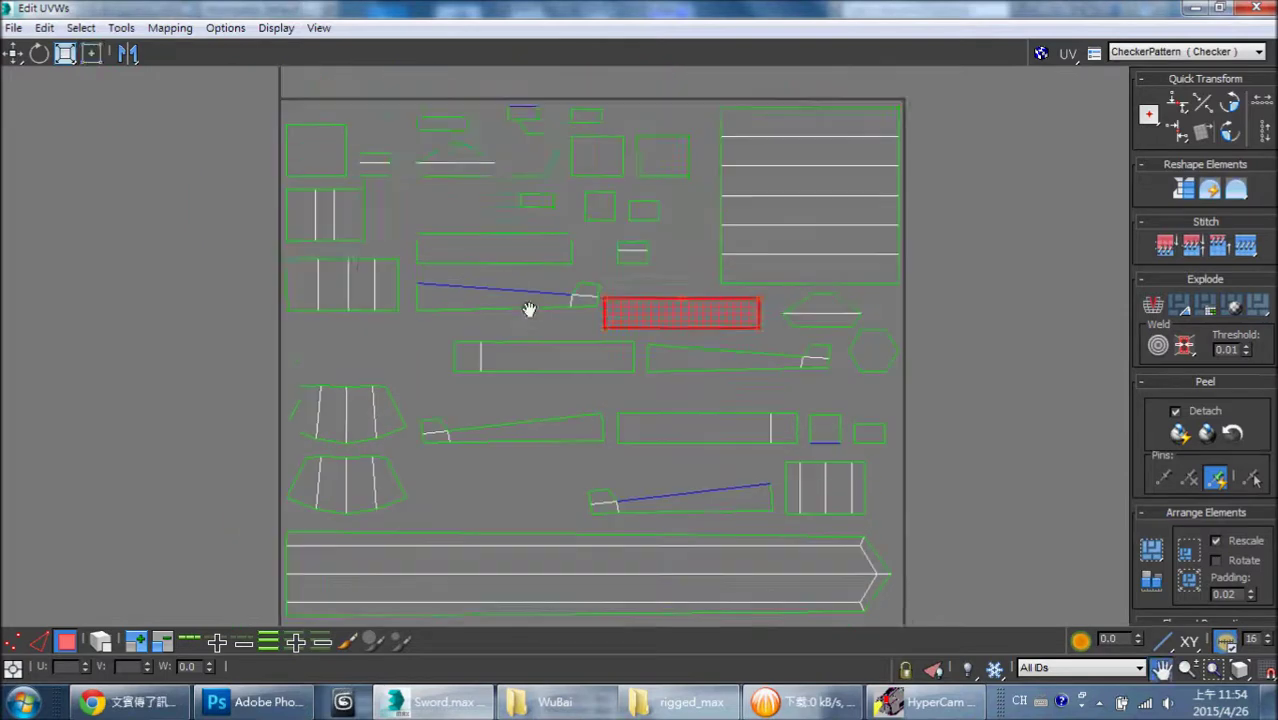
scroll(583, 332, "up", 3)
- Using Freeform mode, move the long rectangular UV shell to the left
mouse_move(634, 115)
middle_mouse_down()
mouse_move(683, 428)
mouse_move(679, 351)
mouse_move(775, 227)
middle_mouse_up()
scroll(583, 338, "down", 1)
scroll(583, 338, "down", 1)
middle_click_drag(702, 323, 733, 500)
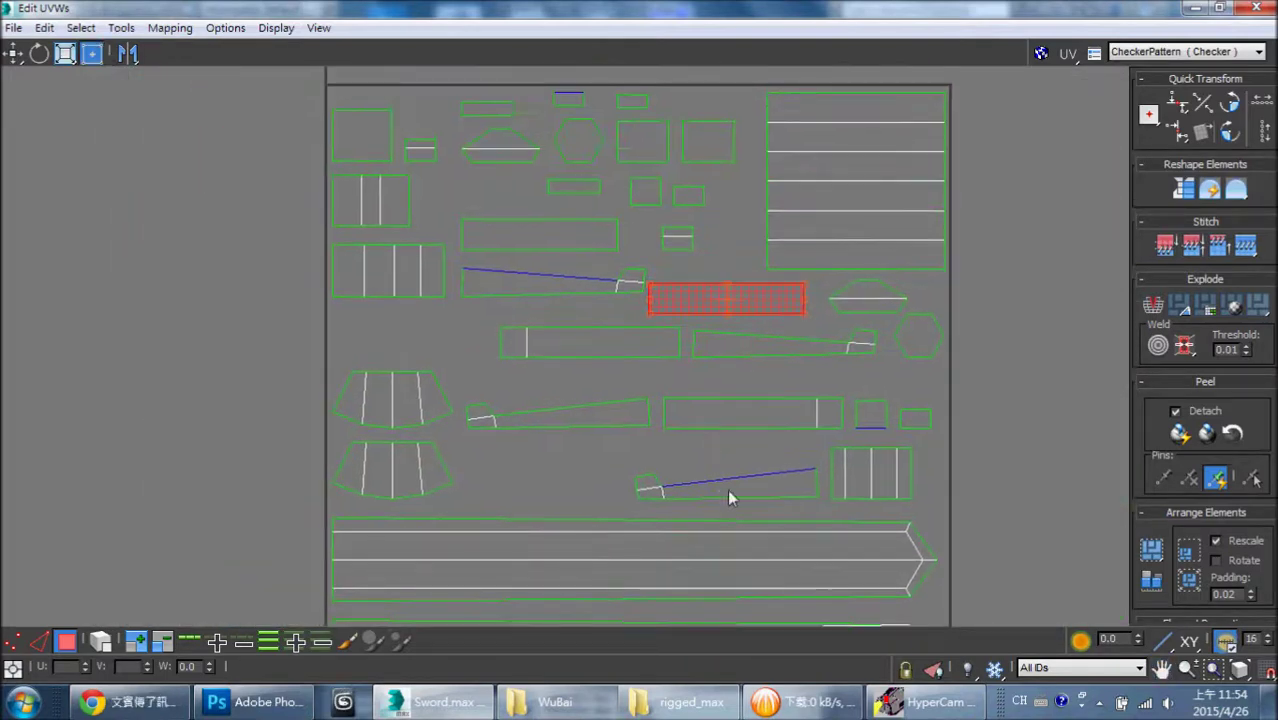
scroll(613, 280, "up", 1)
mouse_move(613, 280)
middle_mouse_down()
mouse_move(713, 398)
mouse_move(688, 305)
middle_mouse_up()
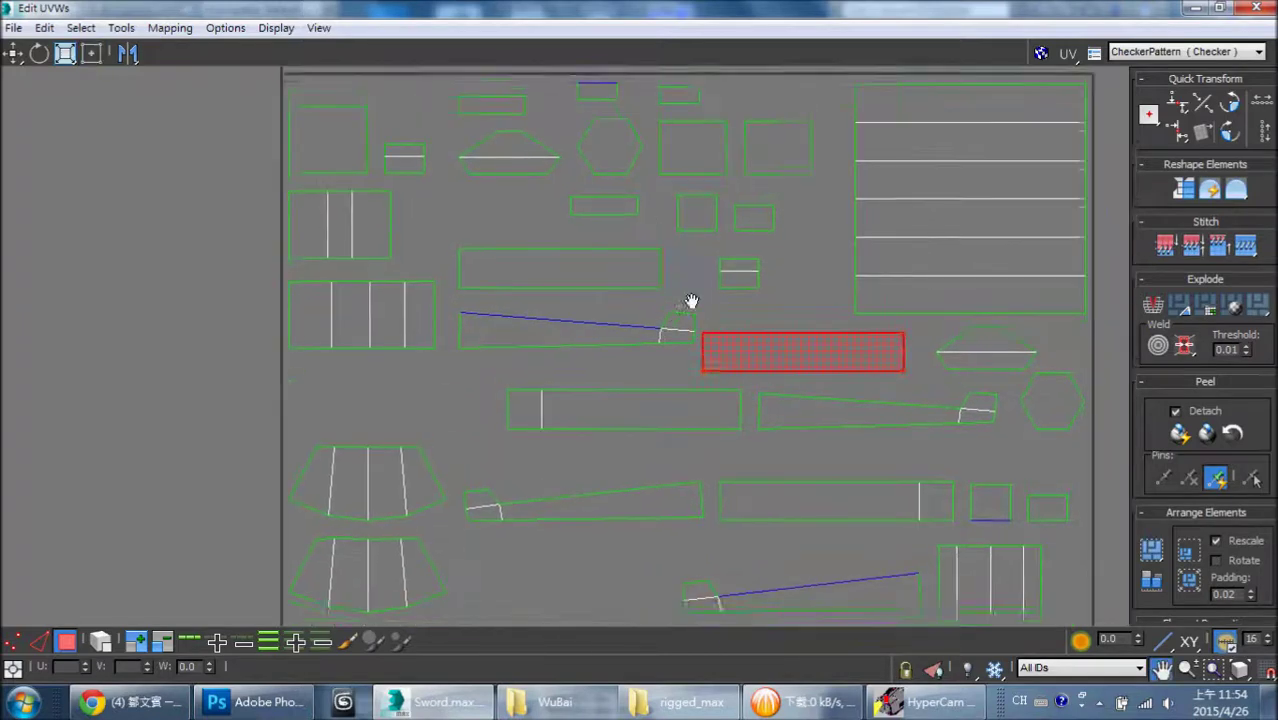
middle_click_drag(702, 225, 724, 234)
scroll(724, 234, "down", 1)
middle_click_drag(685, 280, 682, 265)
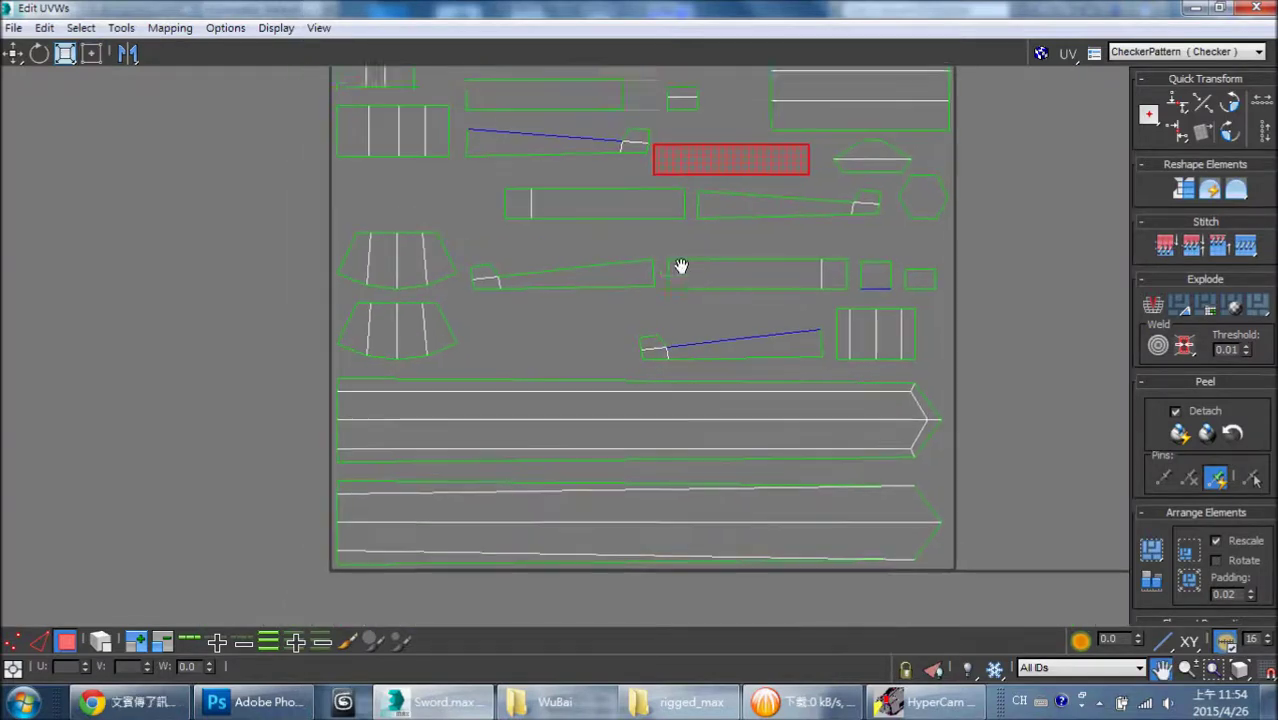
scroll(690, 360, "up", 1)
scroll(598, 310, "up", 1)
key("q")
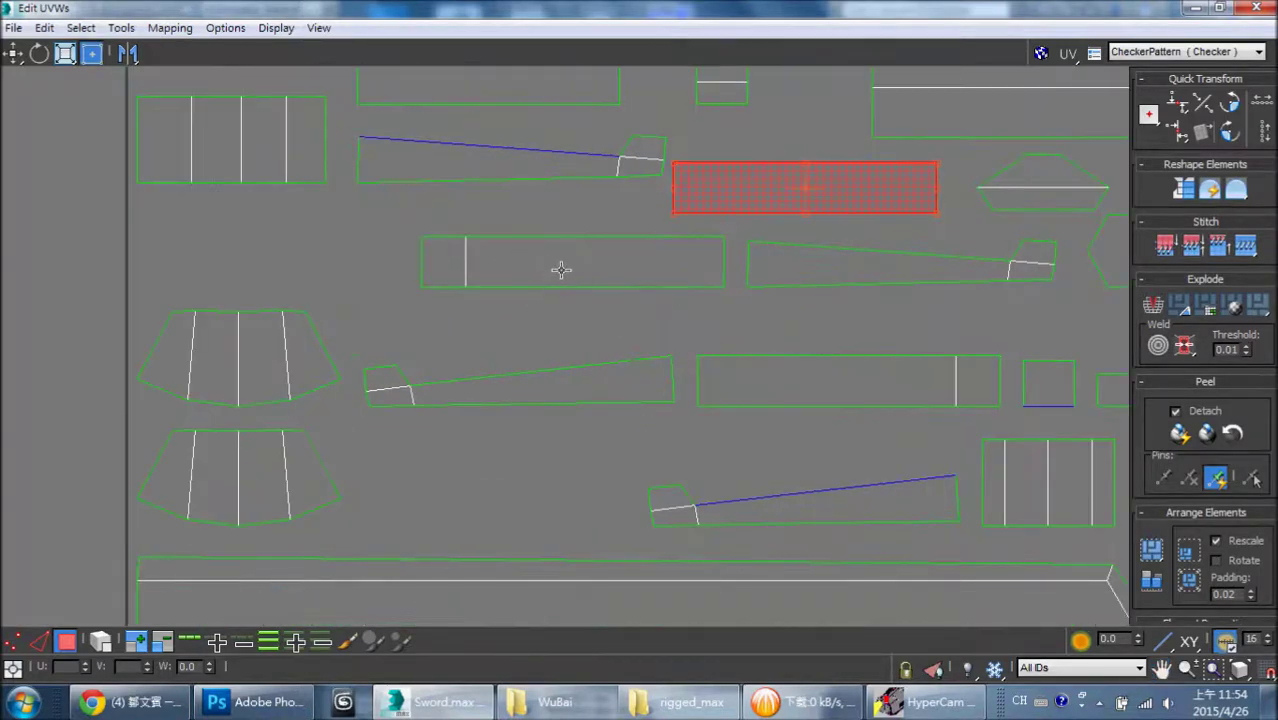
left_click(607, 254)
left_click_drag(607, 254, 342, 240)
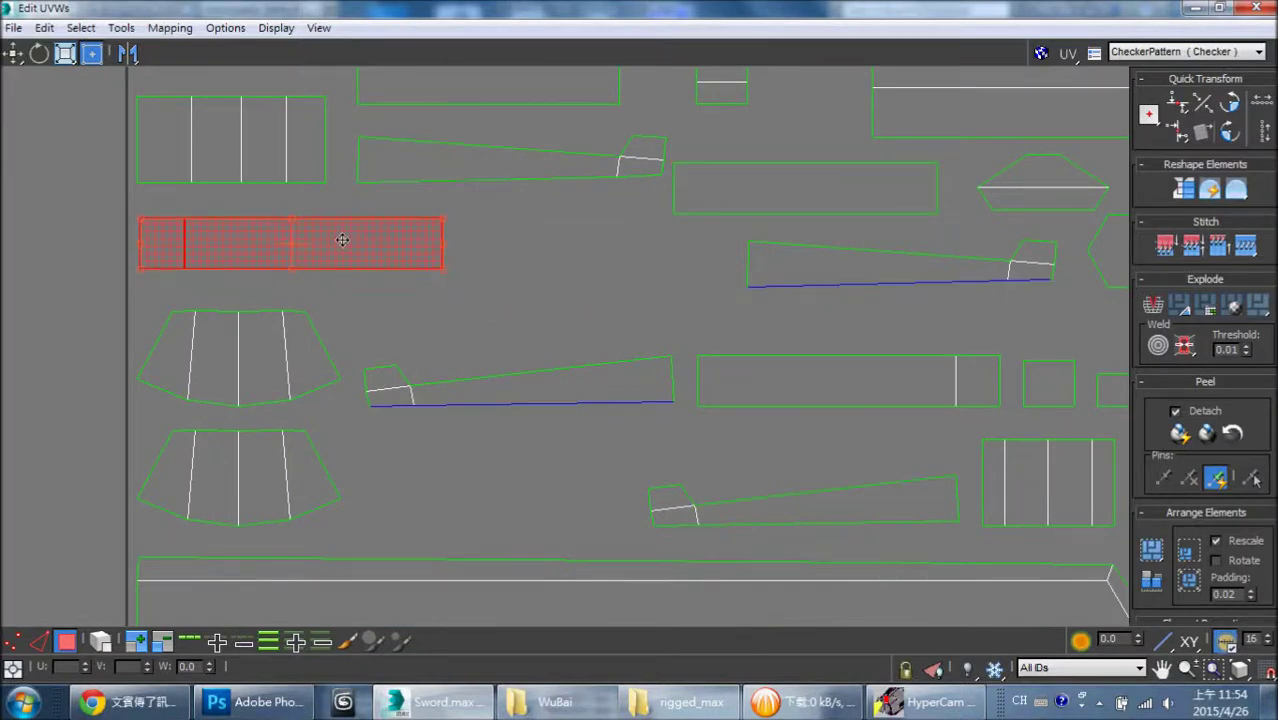
- Move the tapered shell lower and slide the narrow rectangle into the middle gap
middle_click_drag(817, 300, 742, 300)
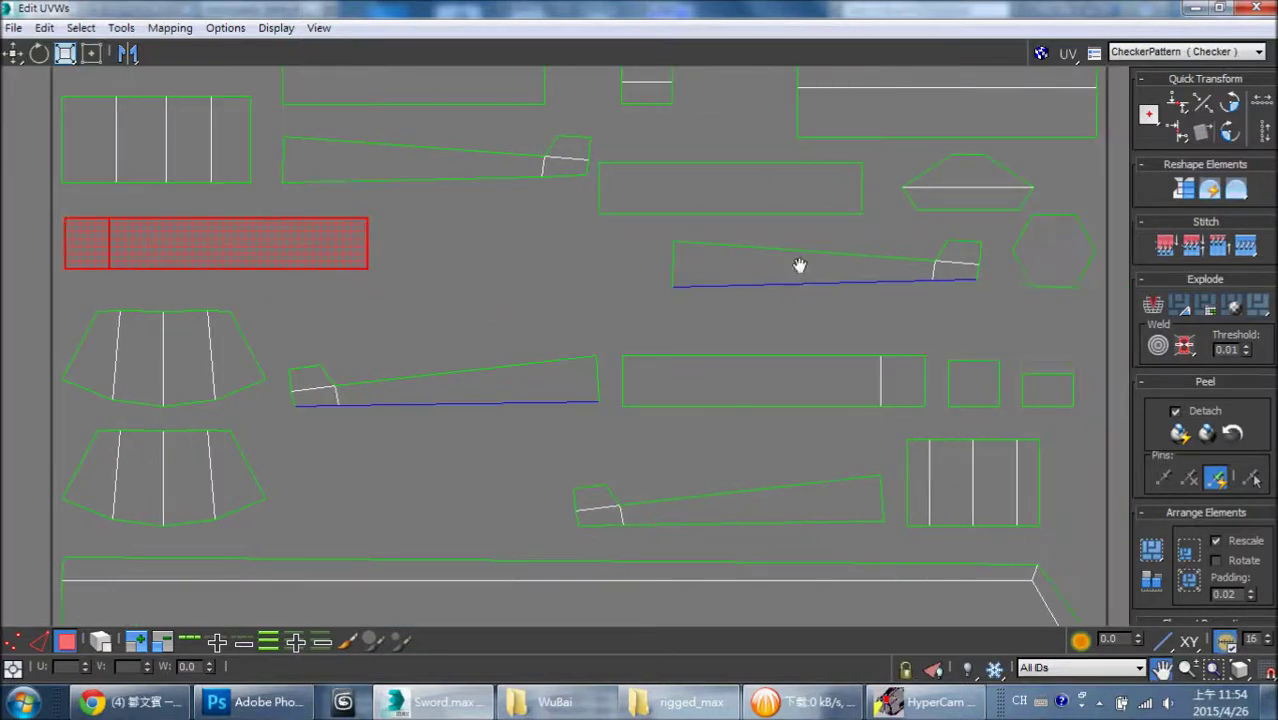
left_click(942, 264)
left_click_drag(942, 264, 973, 313)
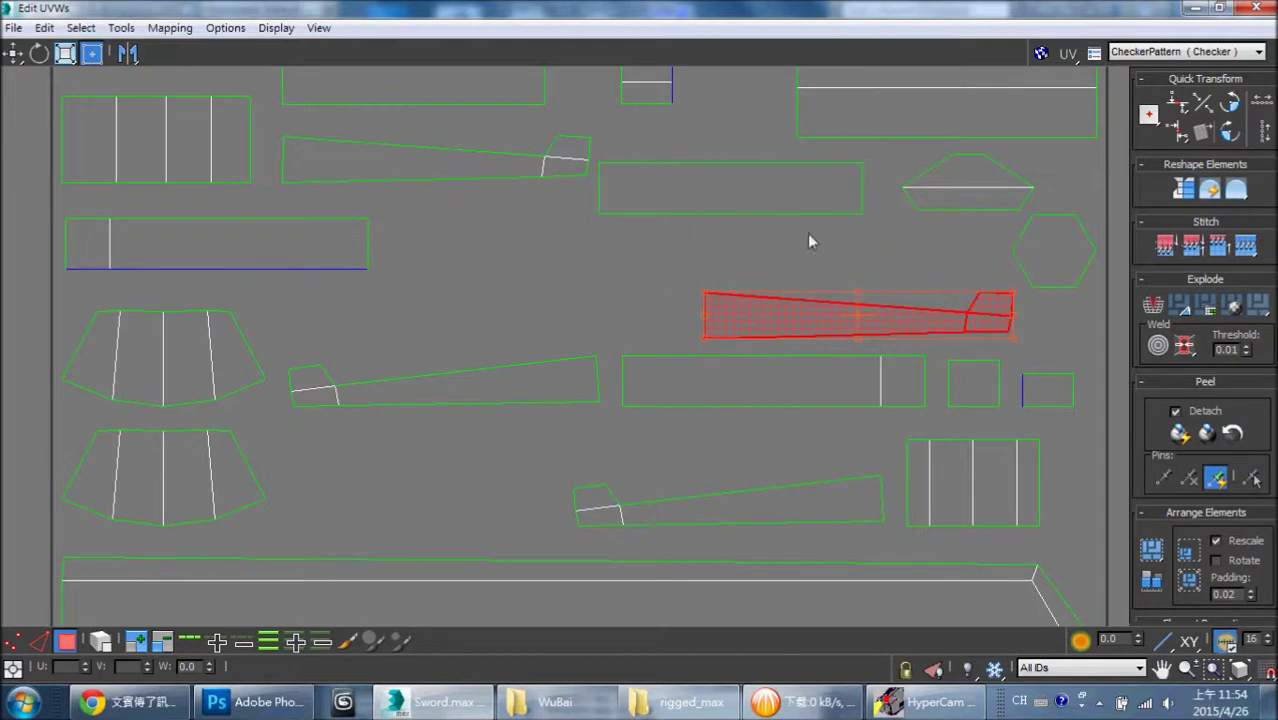
mouse_move(206, 255)
left_mouse_down()
mouse_move(739, 200)
mouse_move(757, 230)
left_mouse_up()
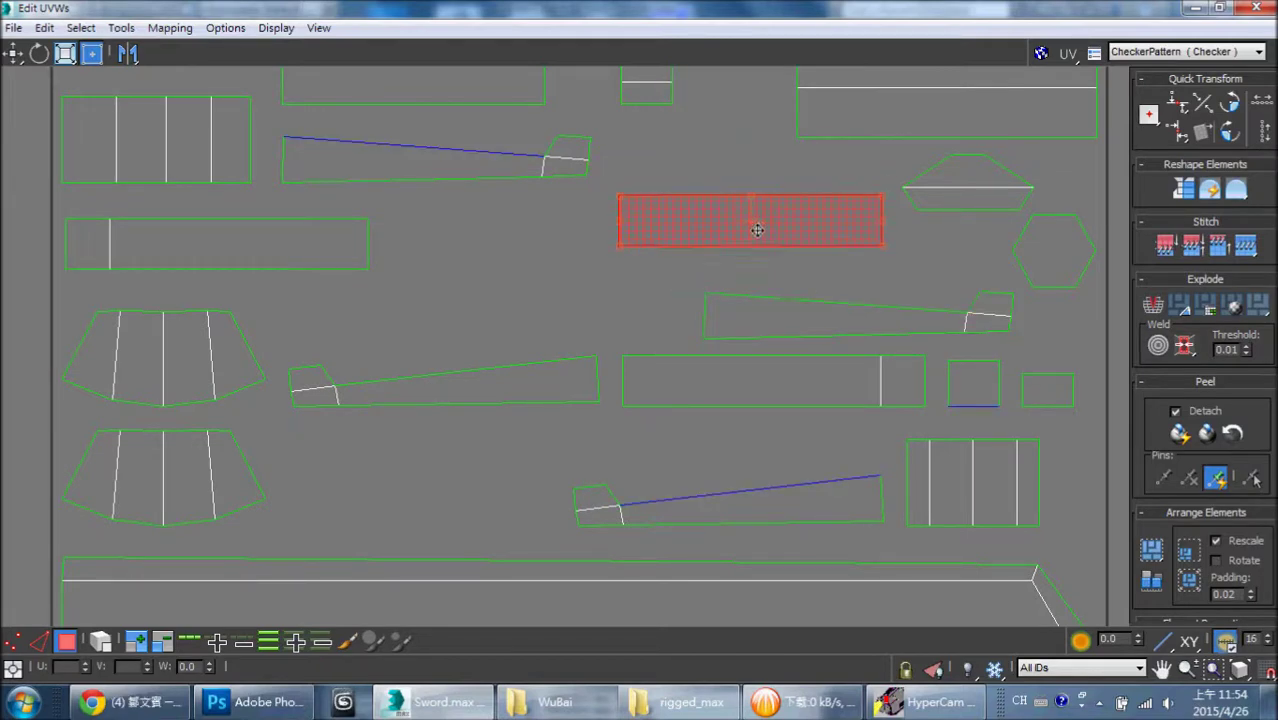
left_click(604, 280)
- Frame the full UV square and open Tools > Render UVW Template
scroll(619, 243, "down", 5)
scroll(701, 245, "up", 1)
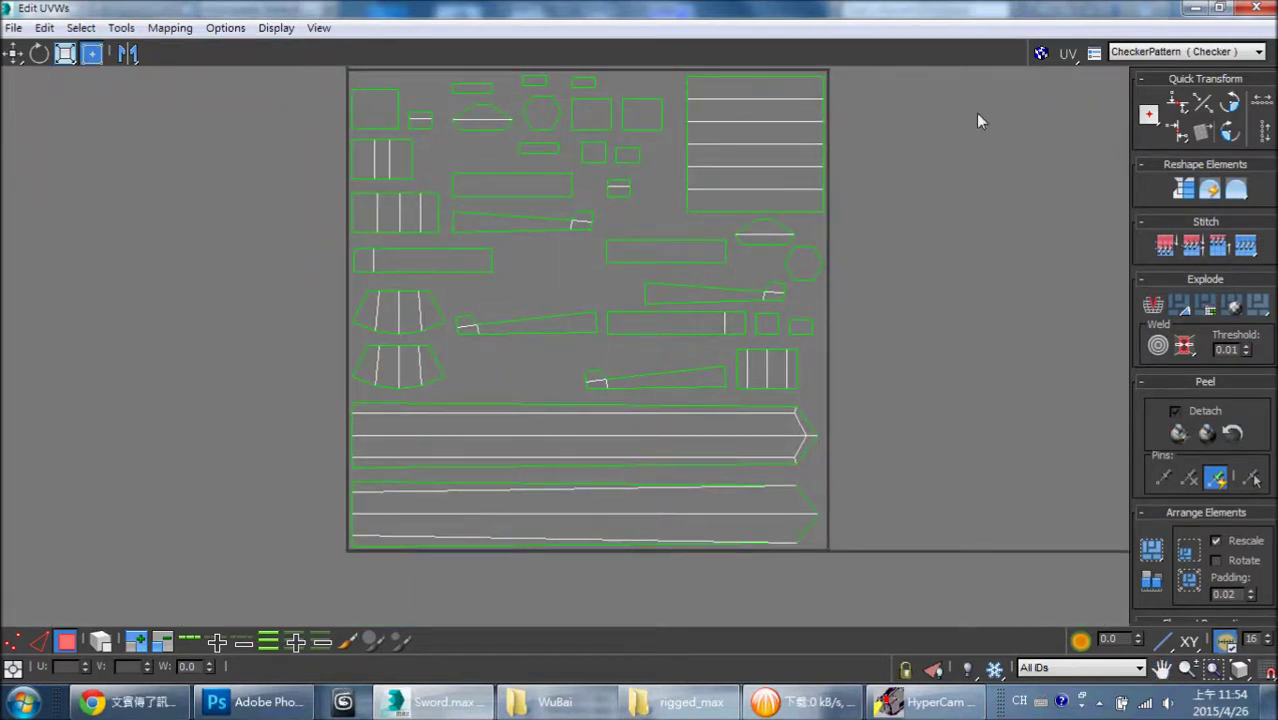
middle_click_drag(626, 238, 619, 288)
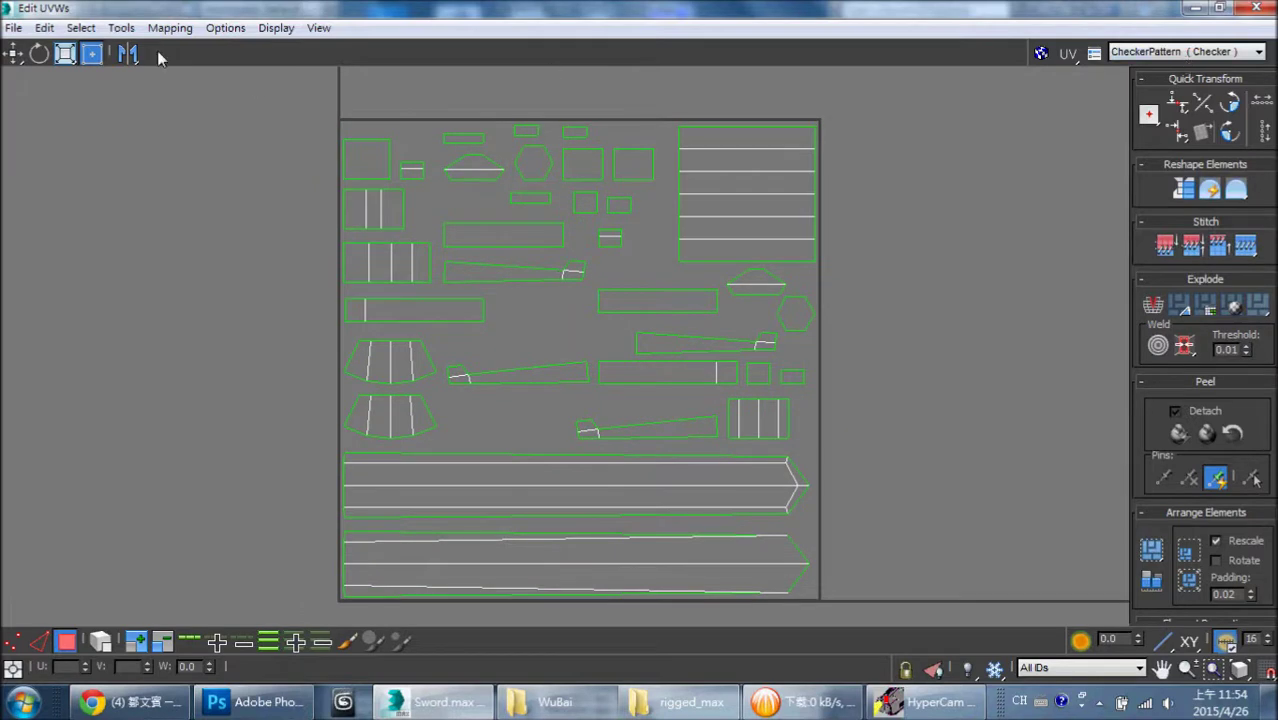
left_click(121, 28)
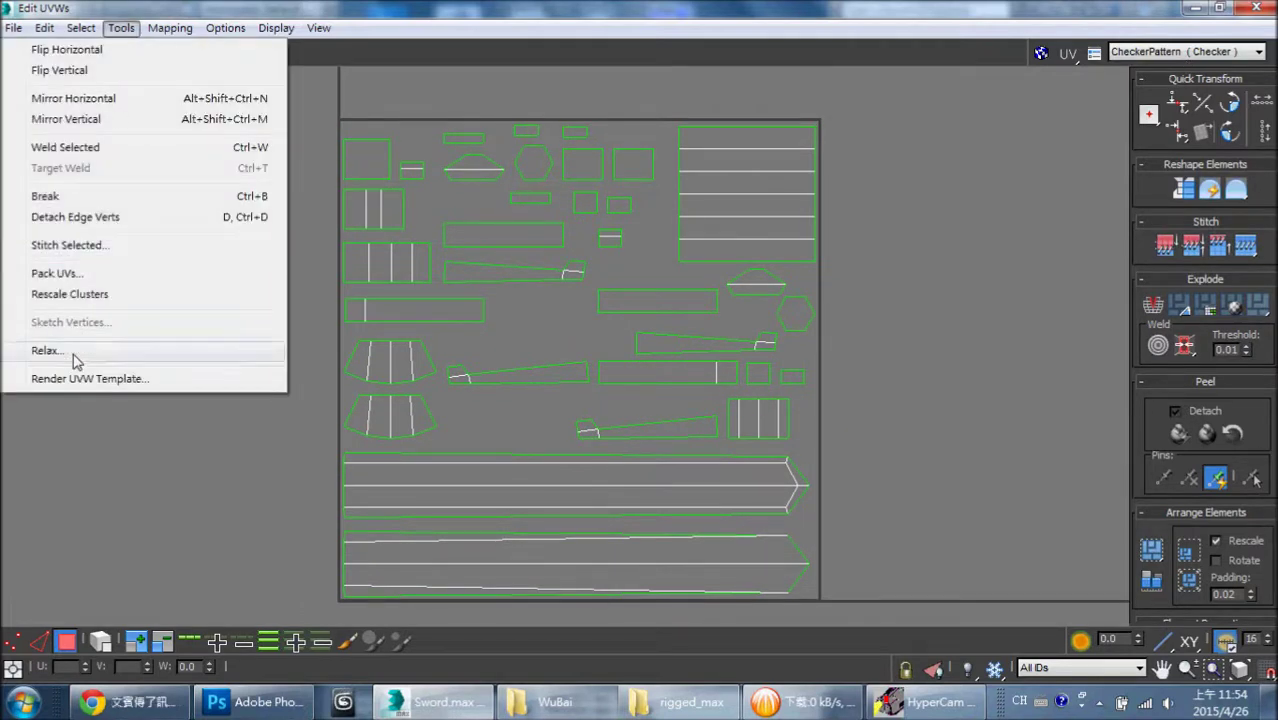
left_click(118, 380)
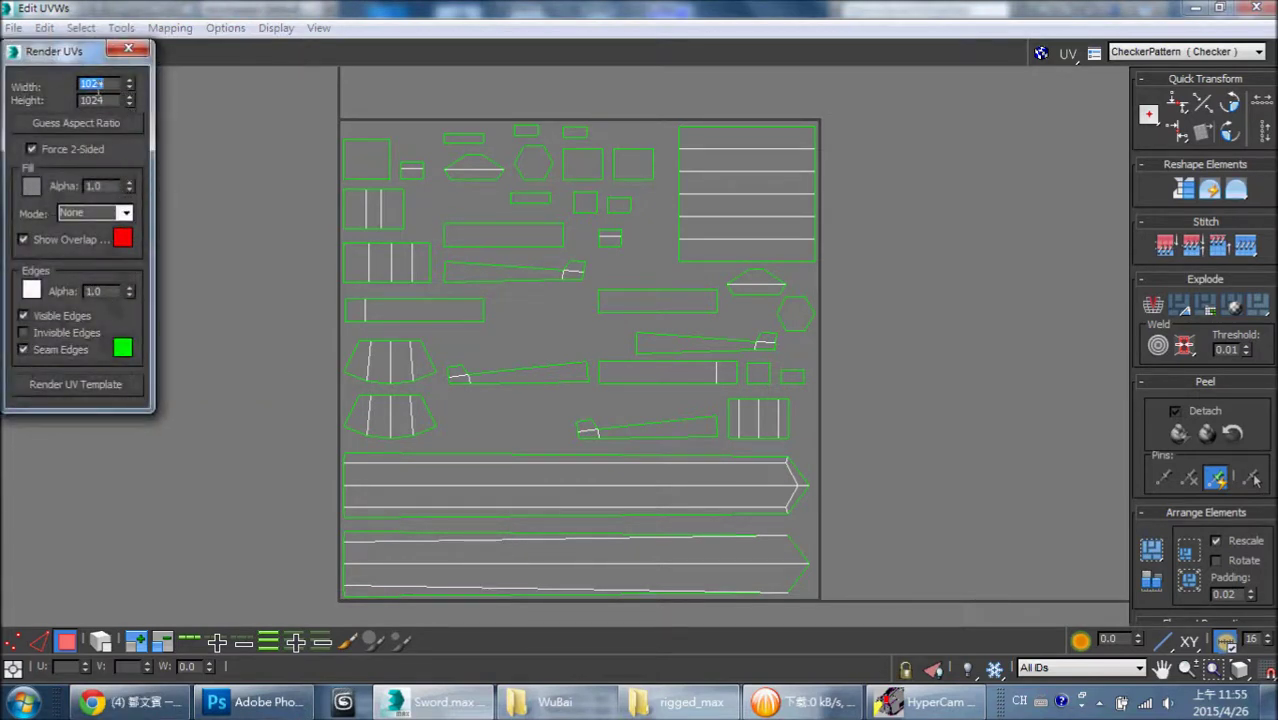
- Keep the template at 1024 × 1024 and render the UV template image
left_click(64, 388)
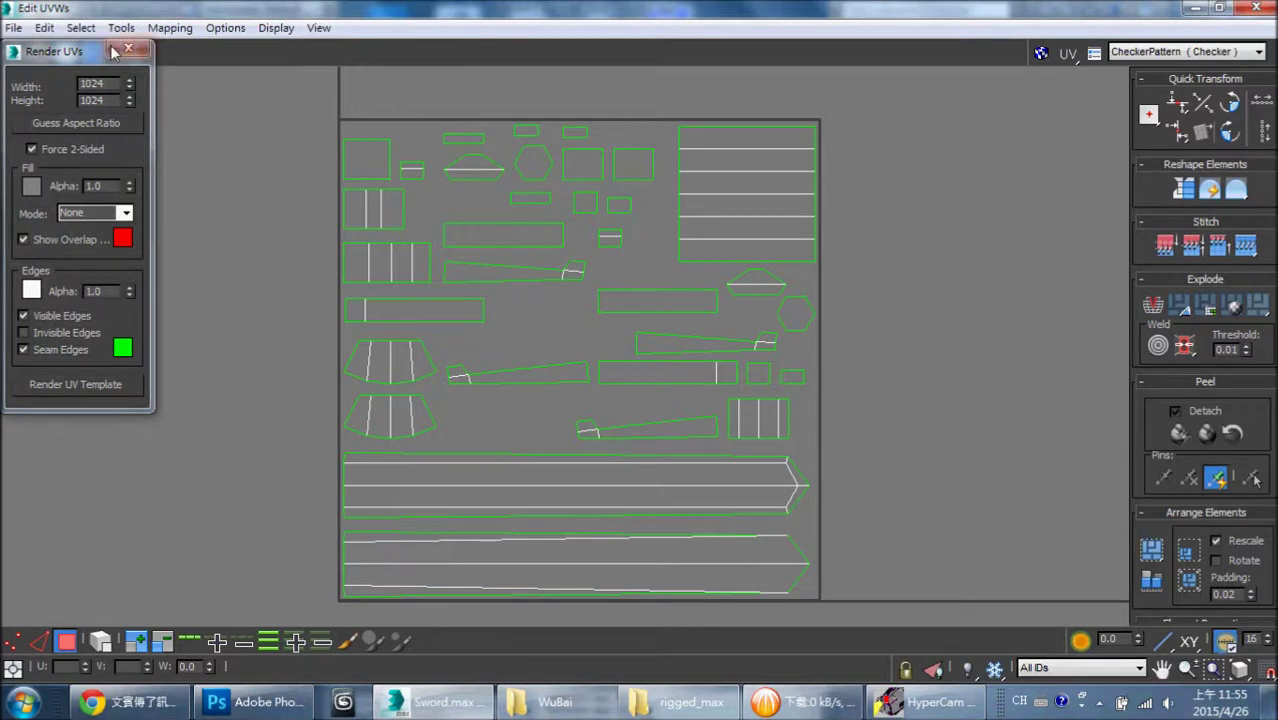
left_click_drag(80, 51, 228, 79)
left_click(232, 404)
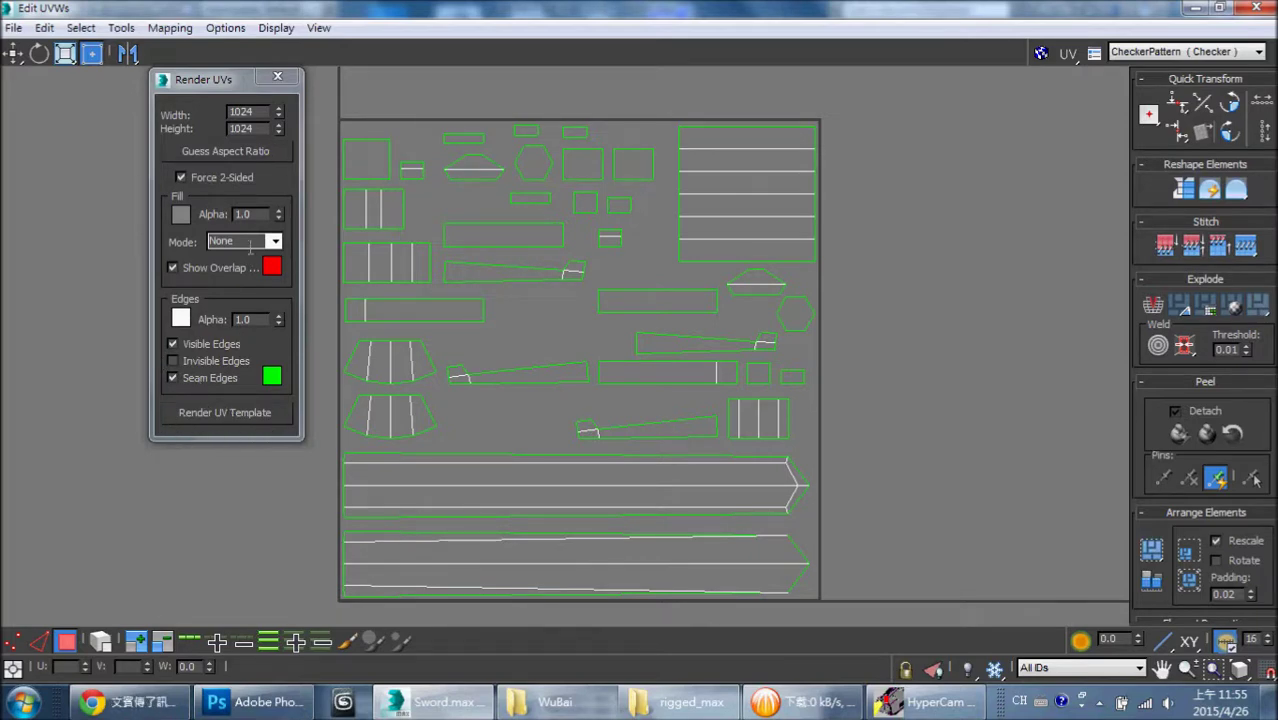
left_click(221, 416)
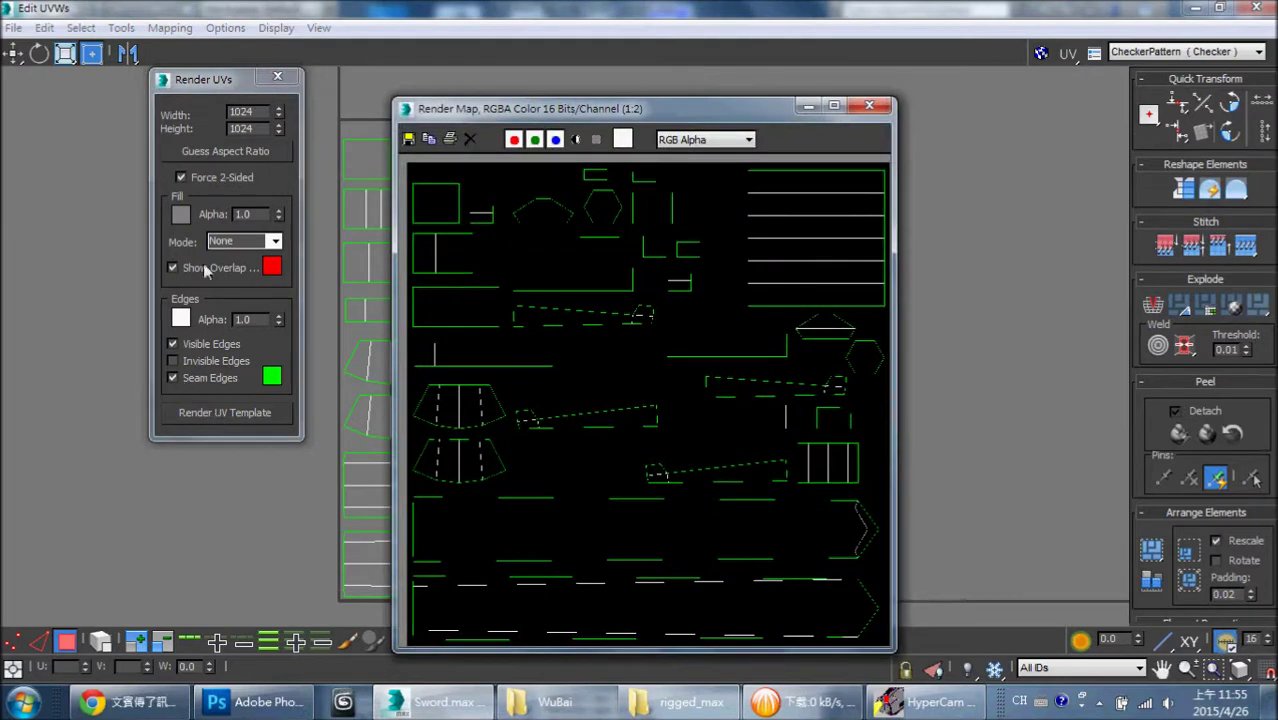
- Return to the UV editor and render the UV template again
left_click(307, 468)
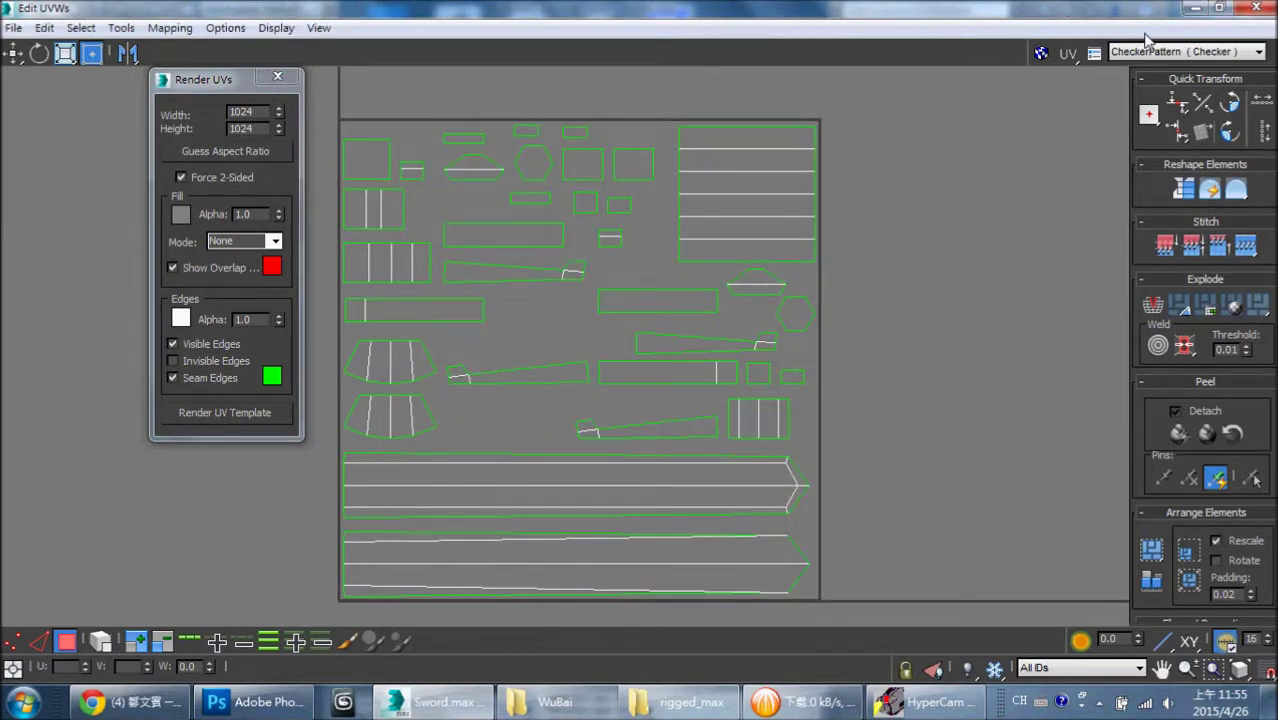
left_click(267, 413)
left_click(343, 376)
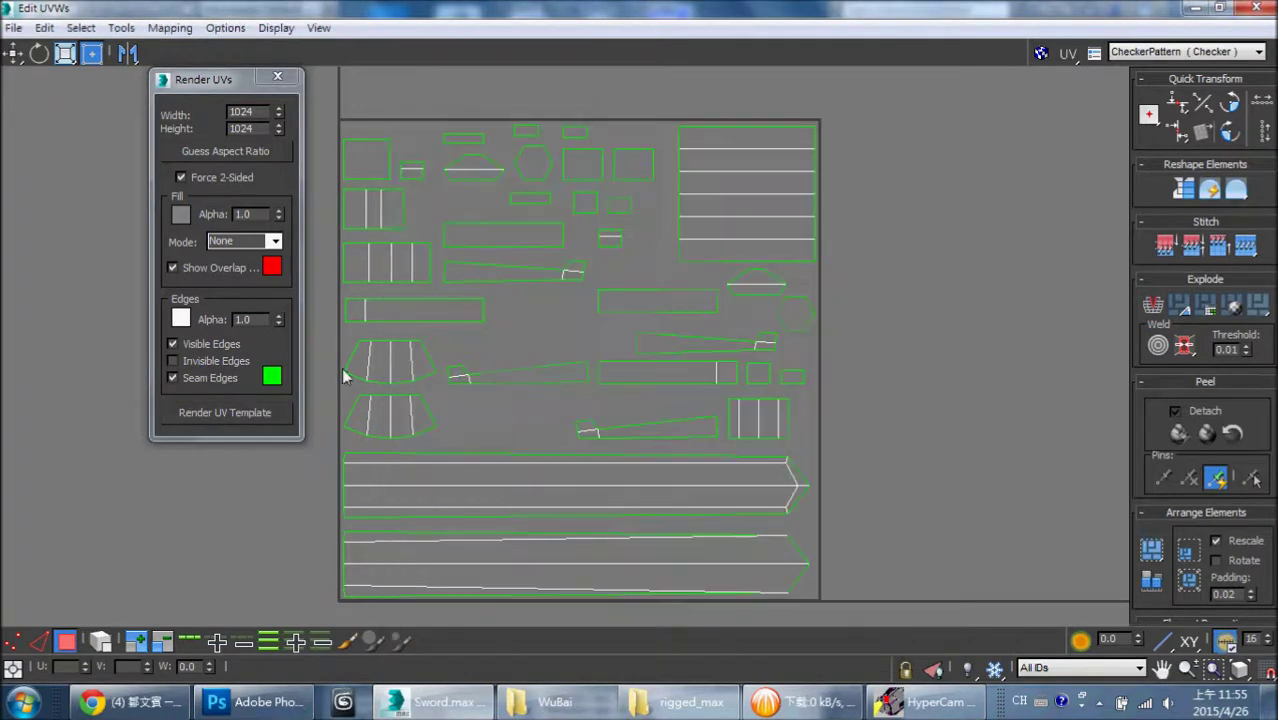
- Restore and move aside the UV editor, then open Save Image from the Render Map window
left_click(1219, 7)
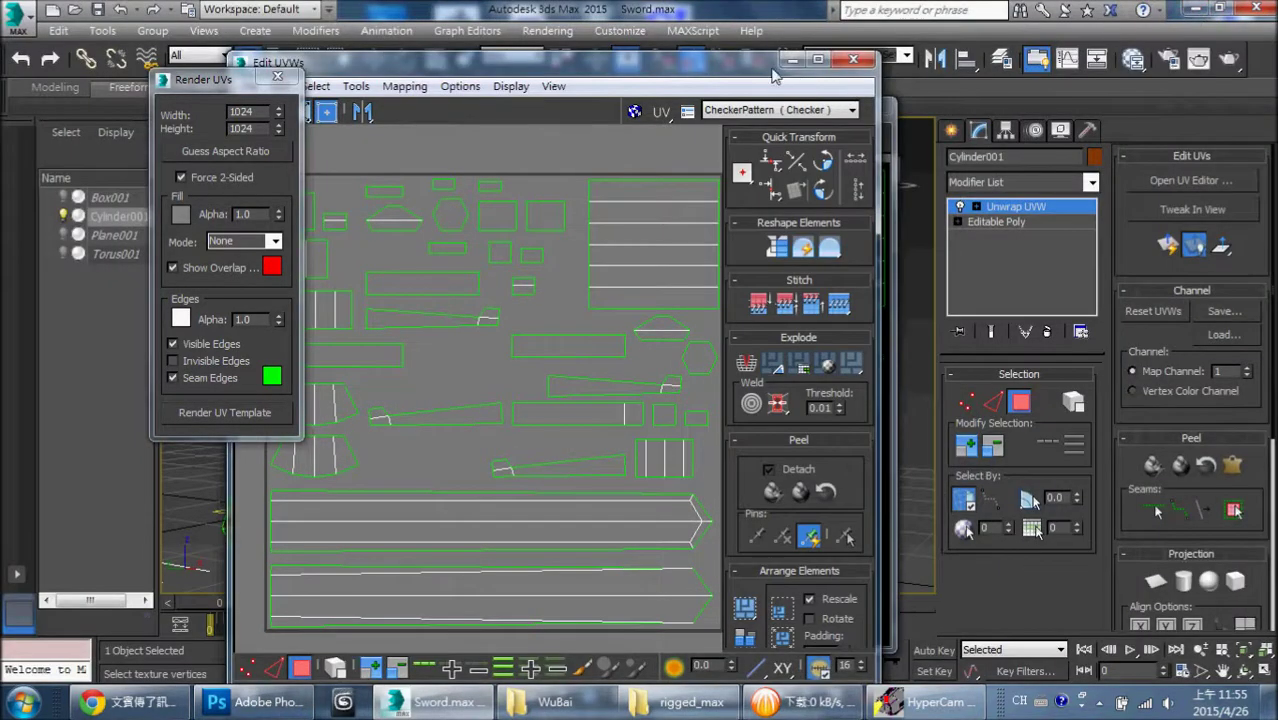
left_click_drag(775, 75, 1213, 223)
mouse_move(719, 120)
left_mouse_down()
mouse_move(600, 93)
mouse_move(884, 148)
mouse_move(730, 90)
left_mouse_up()
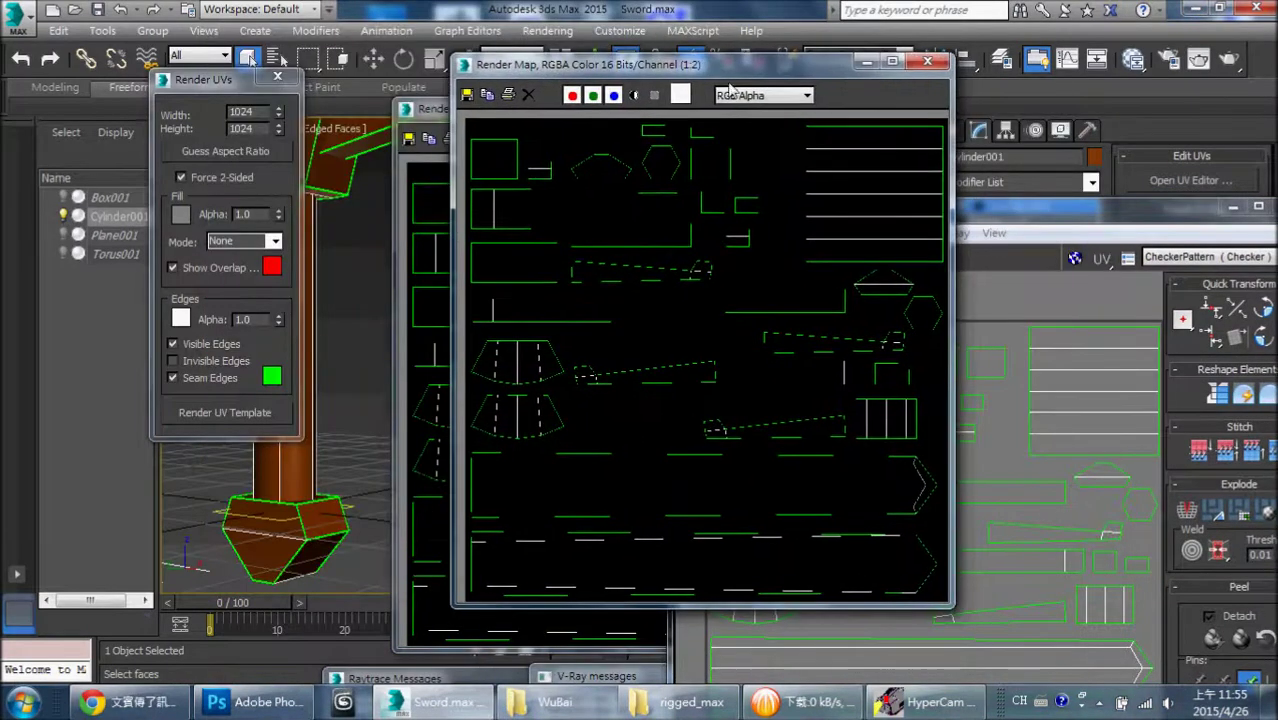
left_click(466, 95)
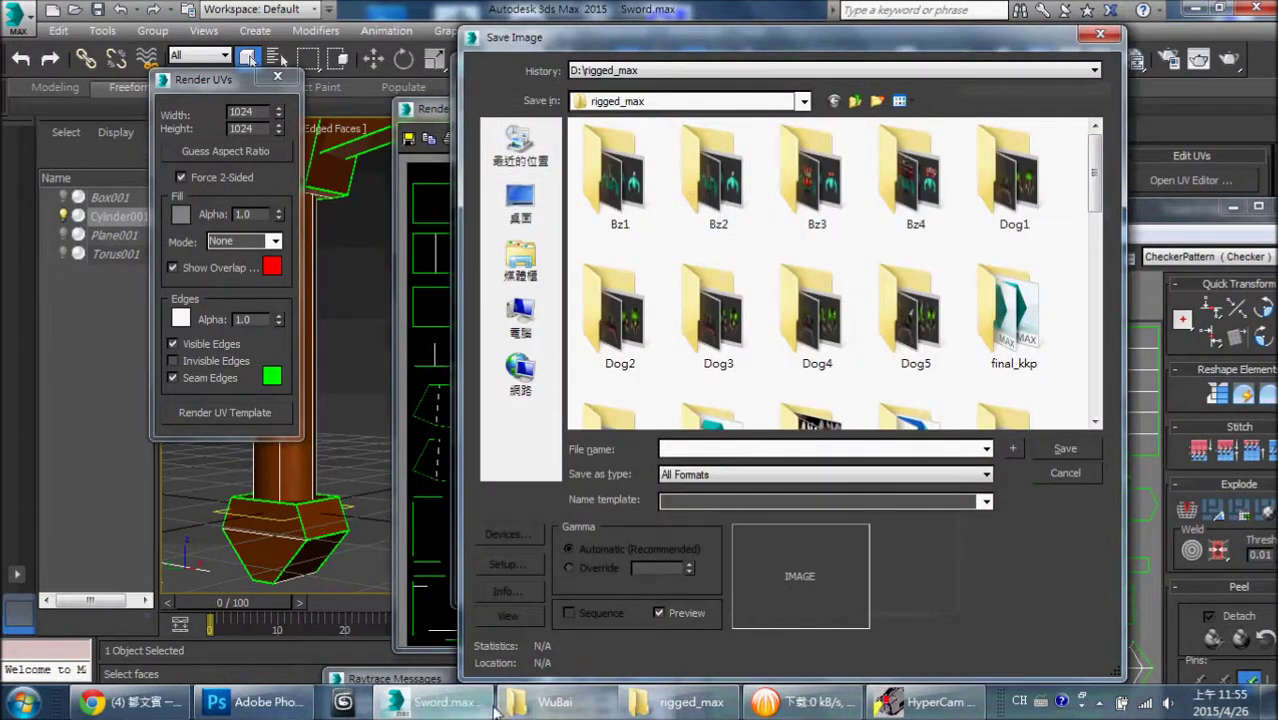
- Point the save dialog at the copied WuBai folder path and choose JPEG format
left_click(565, 460)
left_click(366, 36)
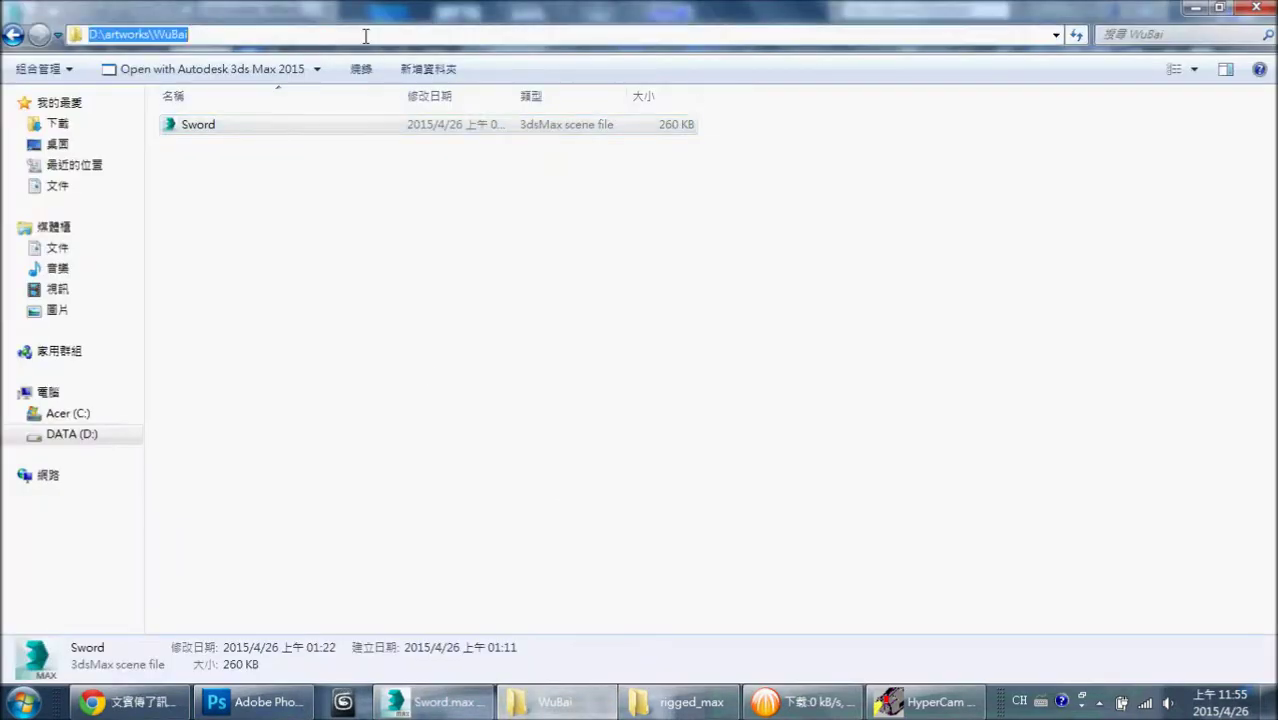
left_click(432, 702)
type("D:\\artworks\\WuBai")
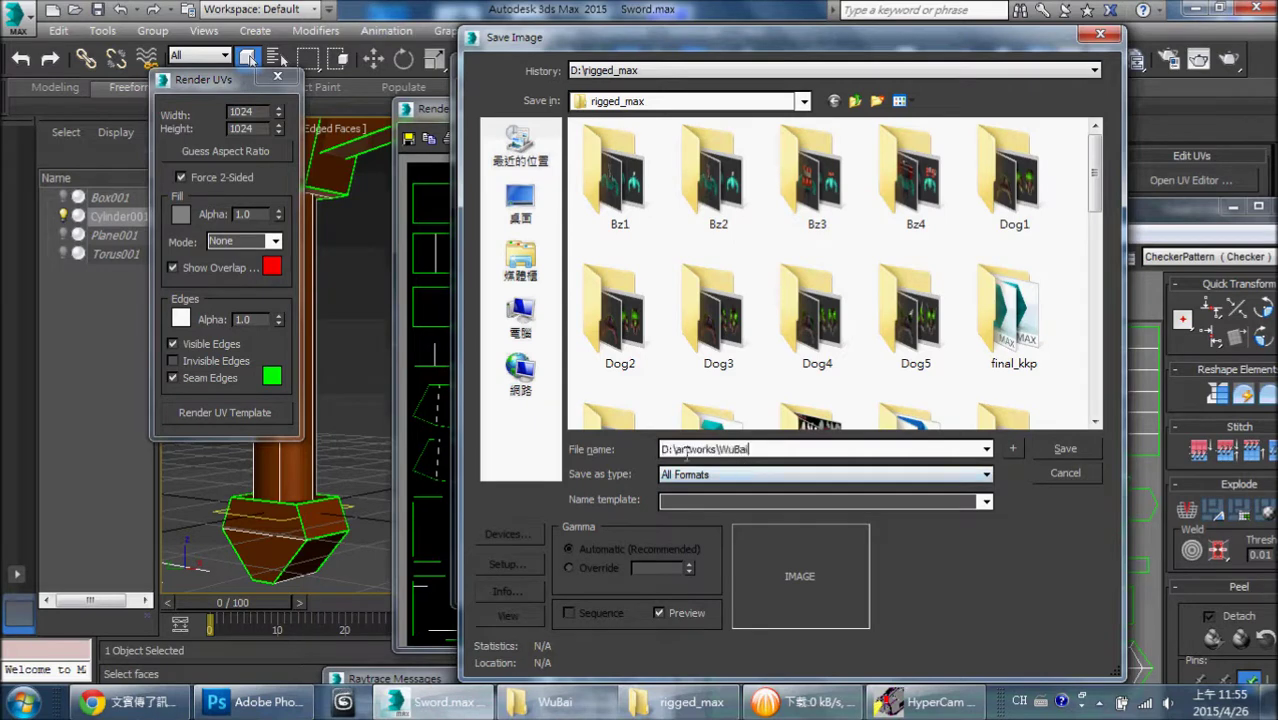
key("Return")
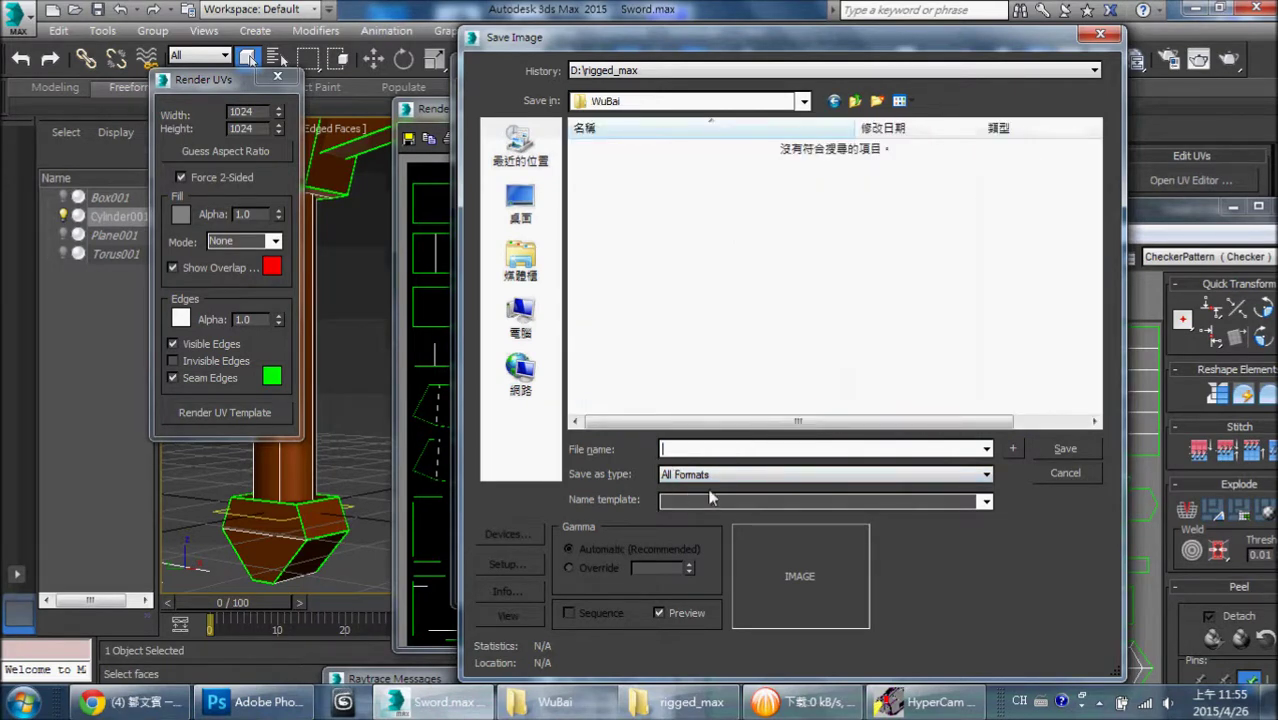
left_click(730, 475)
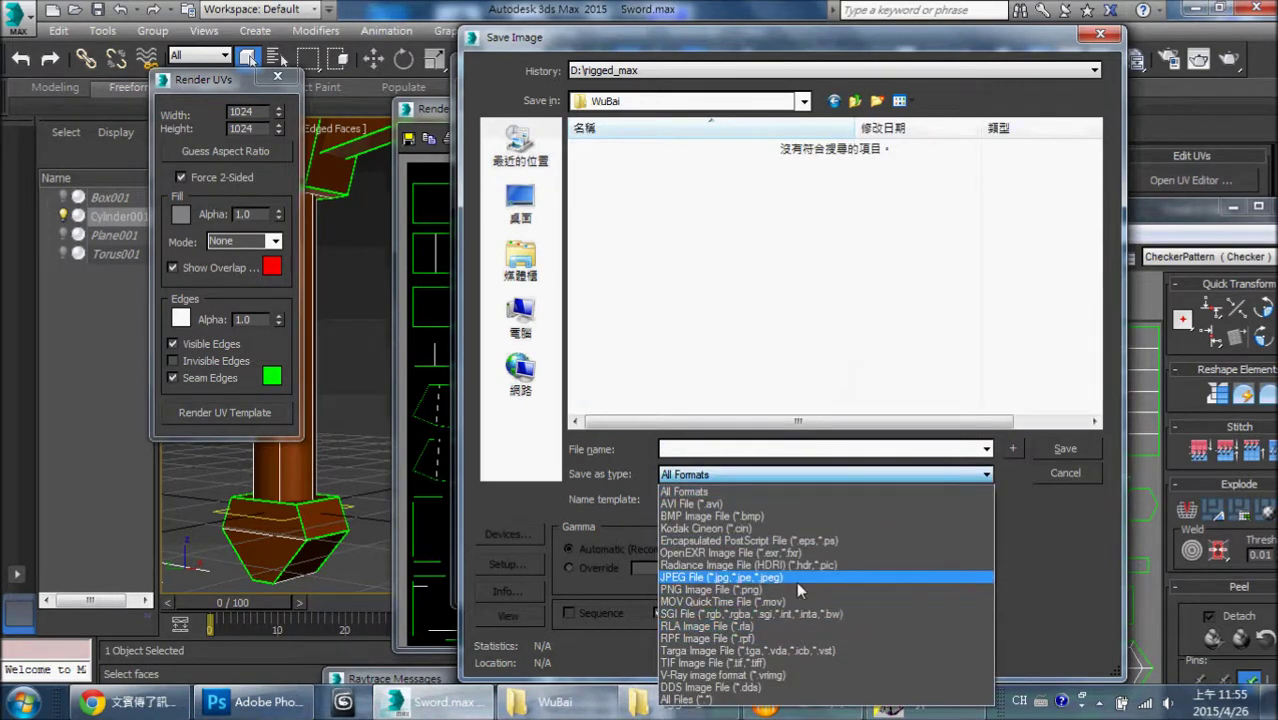
left_click(796, 580)
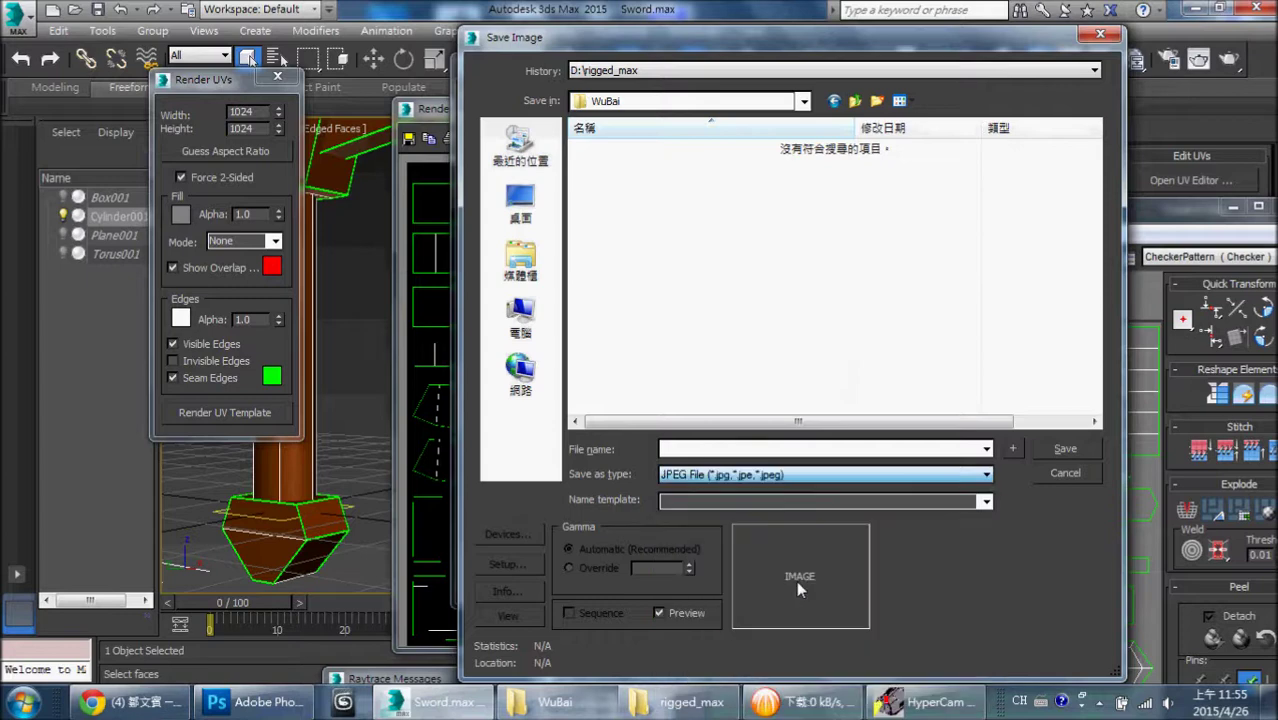
- Name the file 'sword' and save it as a JPEG with default quality
left_click(790, 450)
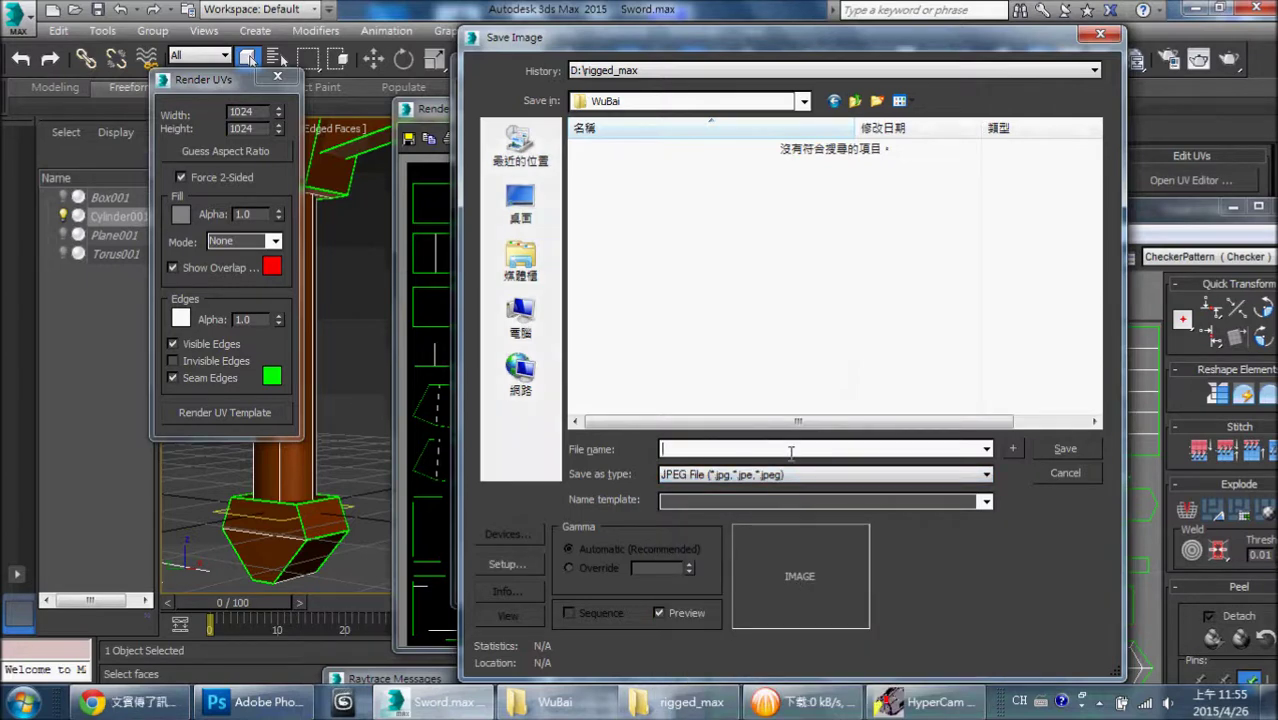
type("s")
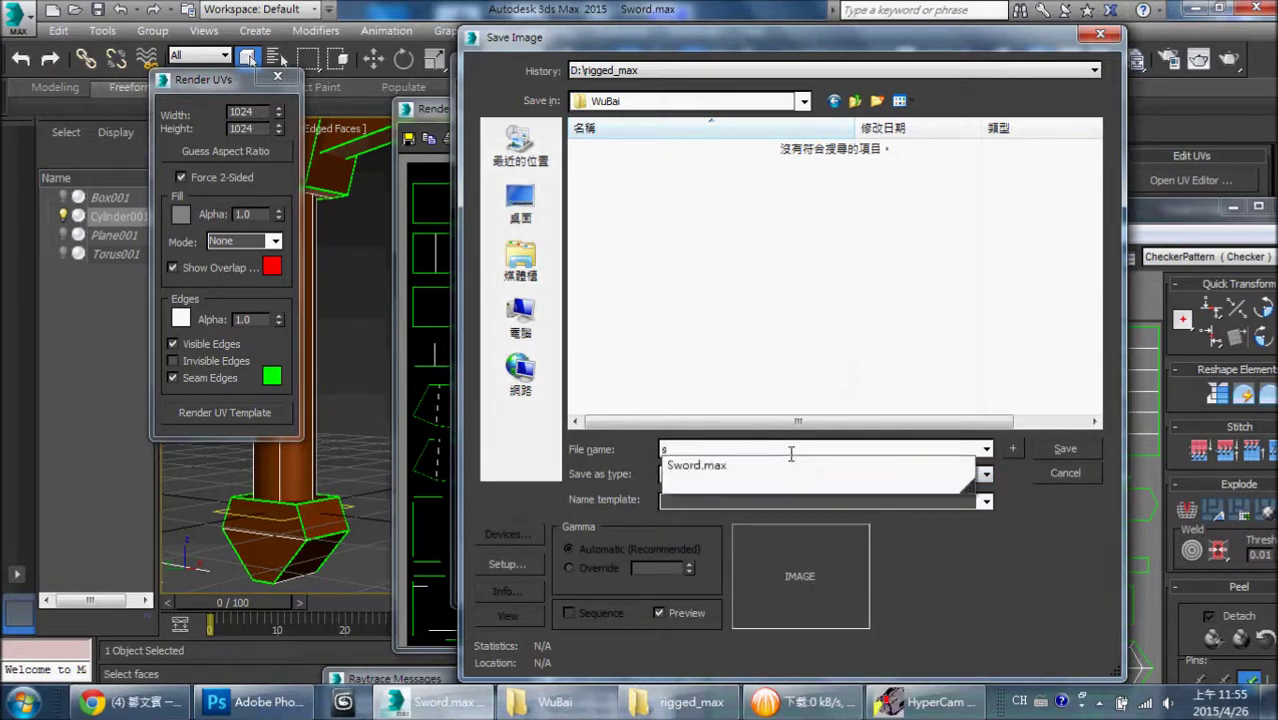
type("e")
key("BackSpace")
type("w")
type("or")
type("d")
left_click(953, 622)
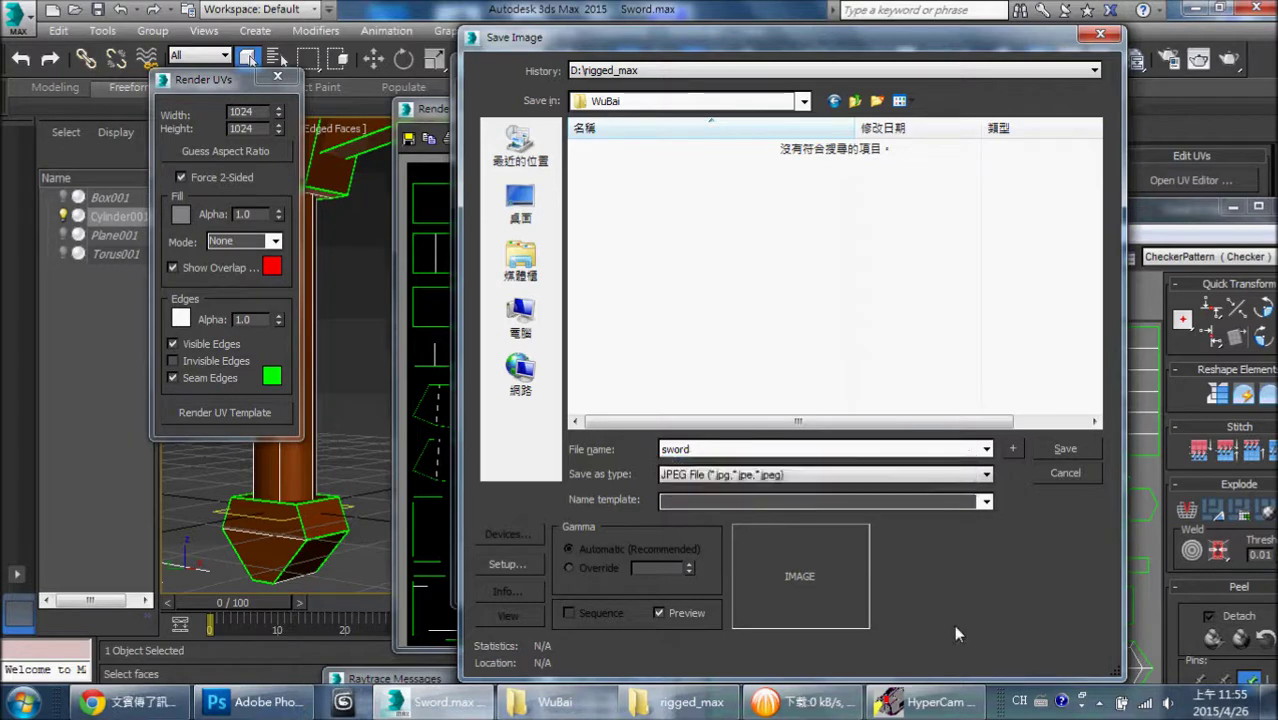
left_click(1076, 448)
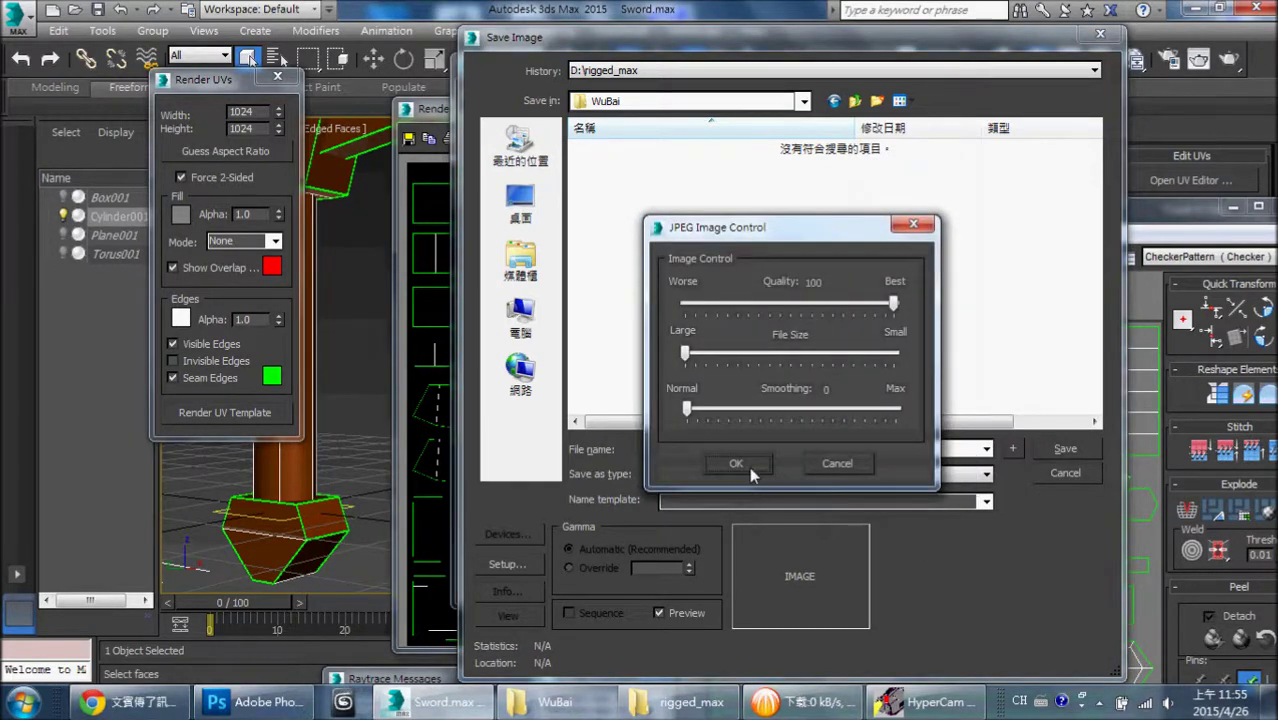
left_click(749, 466)
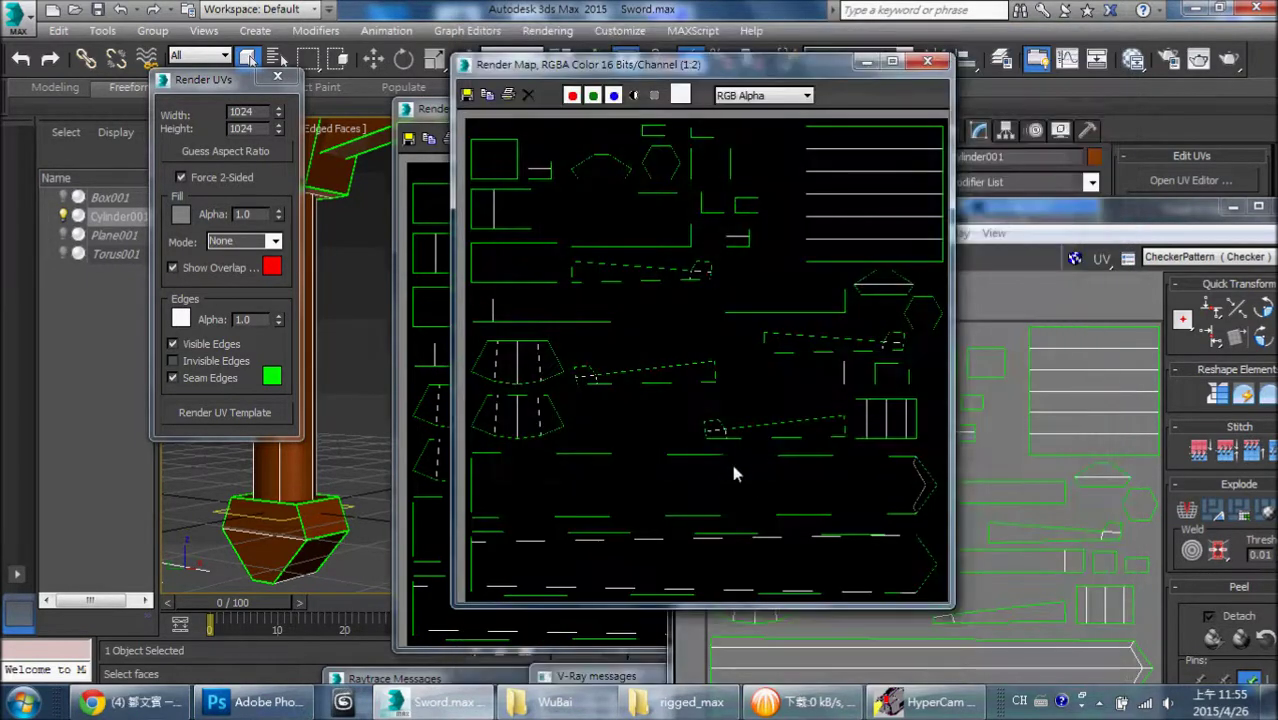
- Close the Render Map, Edit UVWs and Render UVs windows
left_click(928, 62)
left_click_drag(1055, 230, 772, 184)
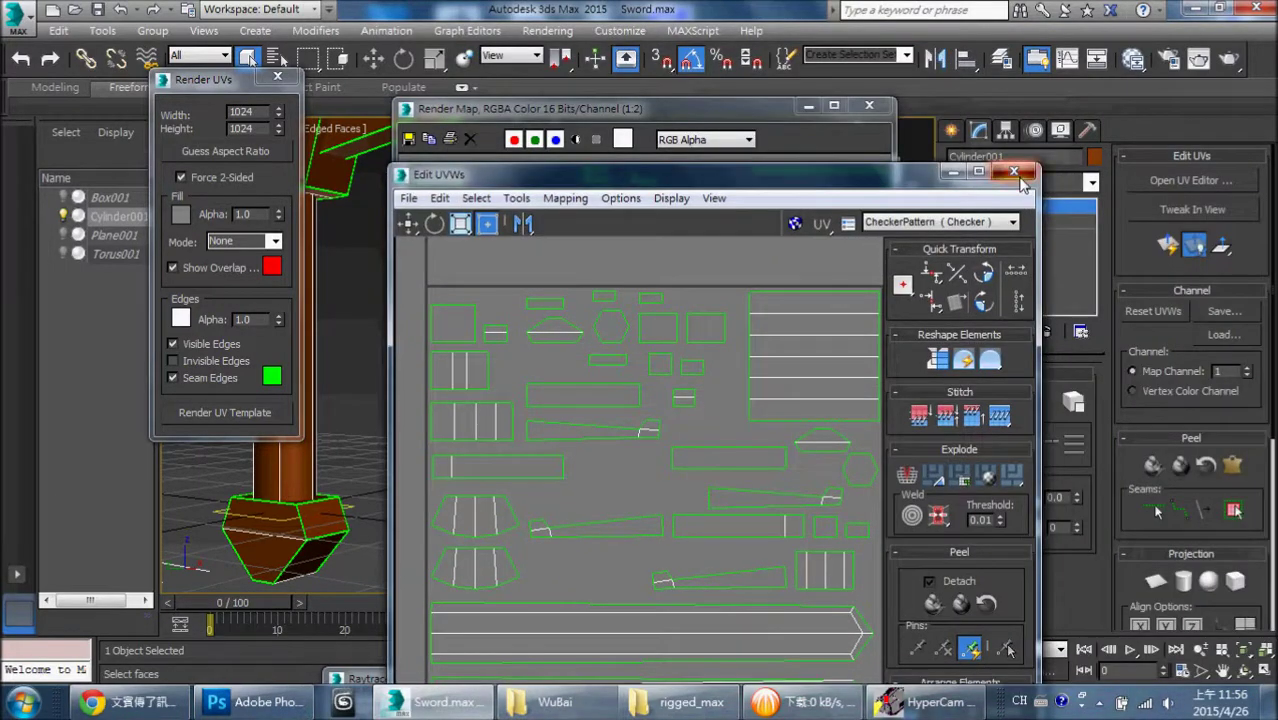
left_click(1018, 164)
left_click(868, 113)
scroll(420, 450, "down", 5)
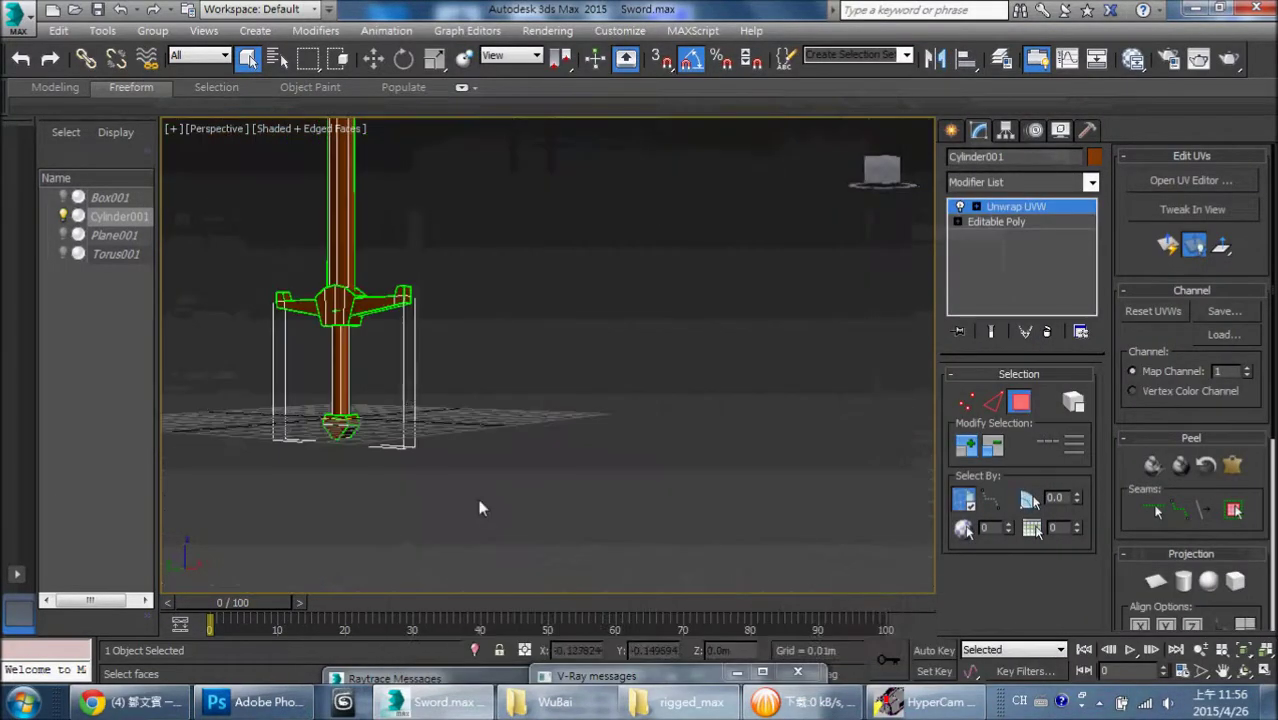
- Drag sword.jpg from the WuBai folder into Photoshop and collapse the History panel
key("alt+Tab")
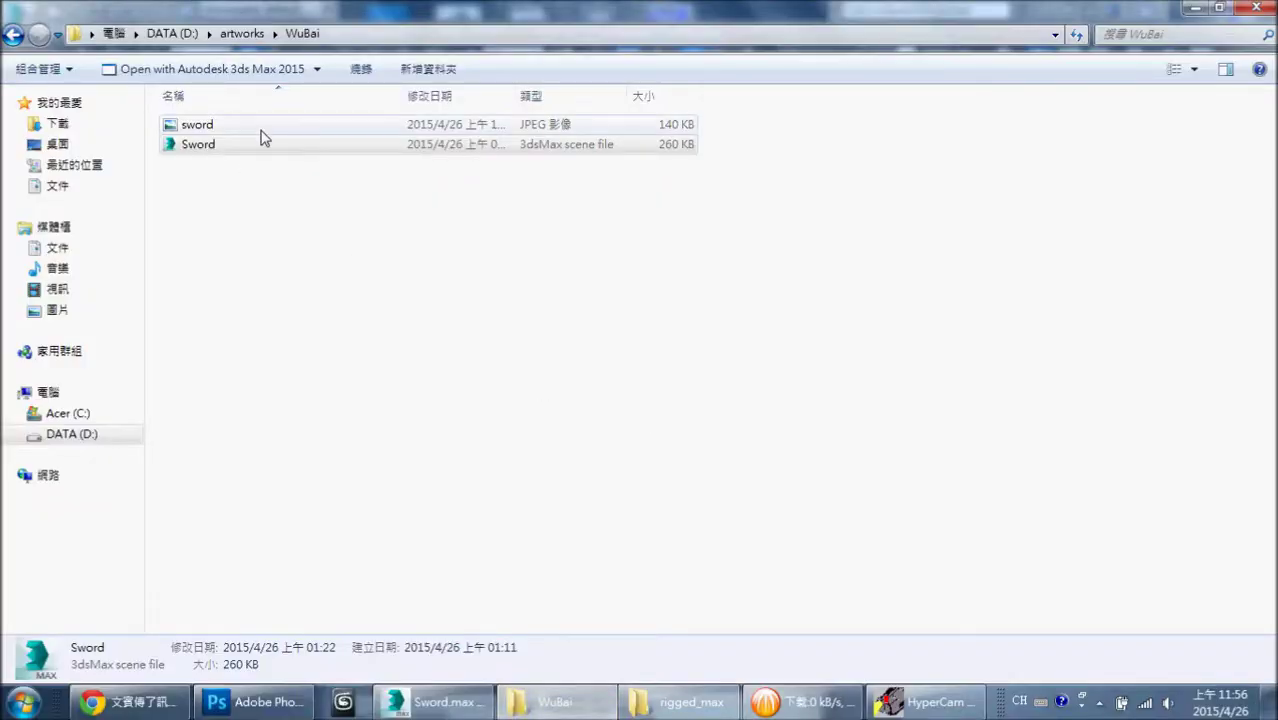
left_click(262, 128)
left_click(244, 148)
left_click(240, 128)
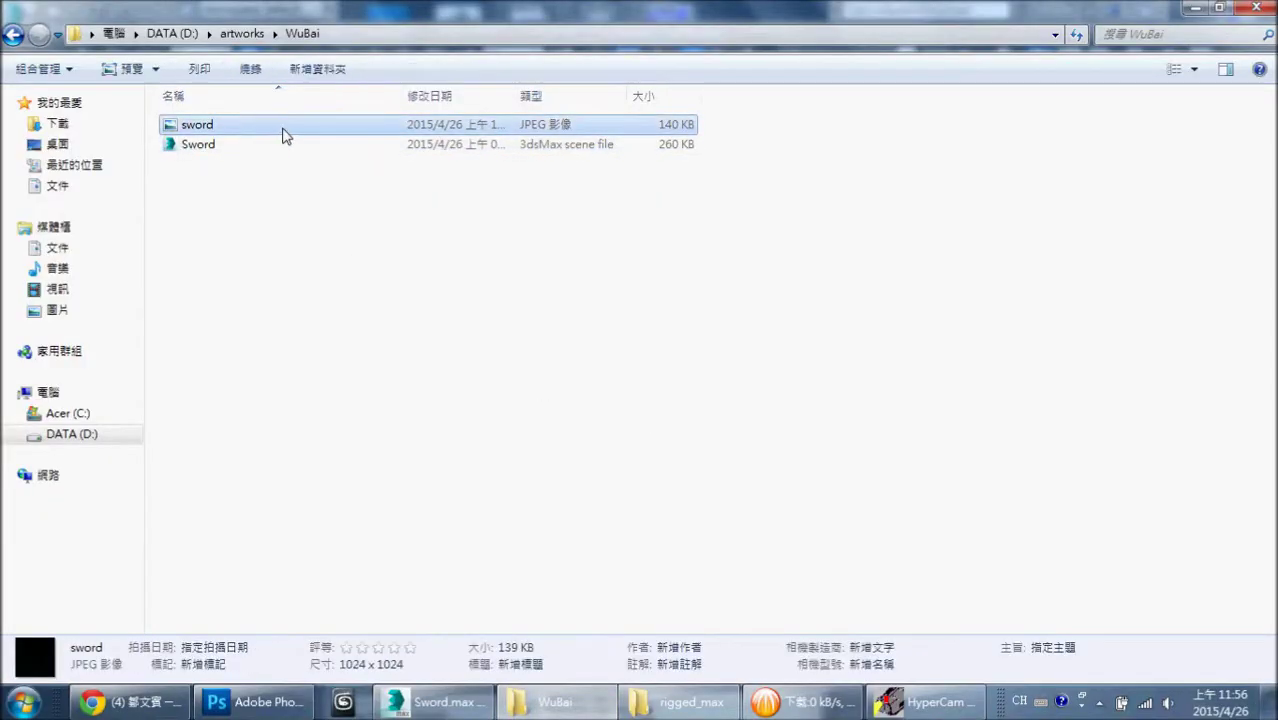
mouse_move(285, 134)
left_mouse_down()
mouse_move(262, 705)
mouse_move(468, 378)
left_mouse_up()
left_click(869, 116)
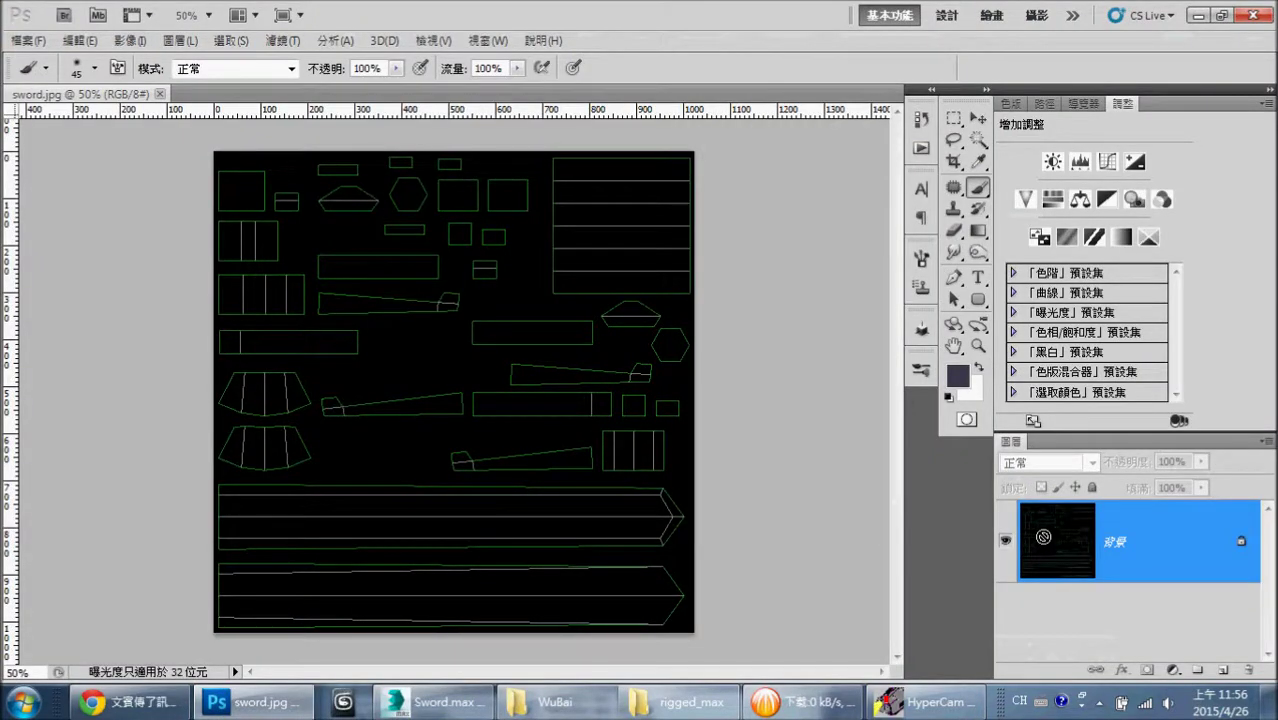
- Duplicate and invert the template layer in Multiply mode, then fill the background white
key("ctrl+j")
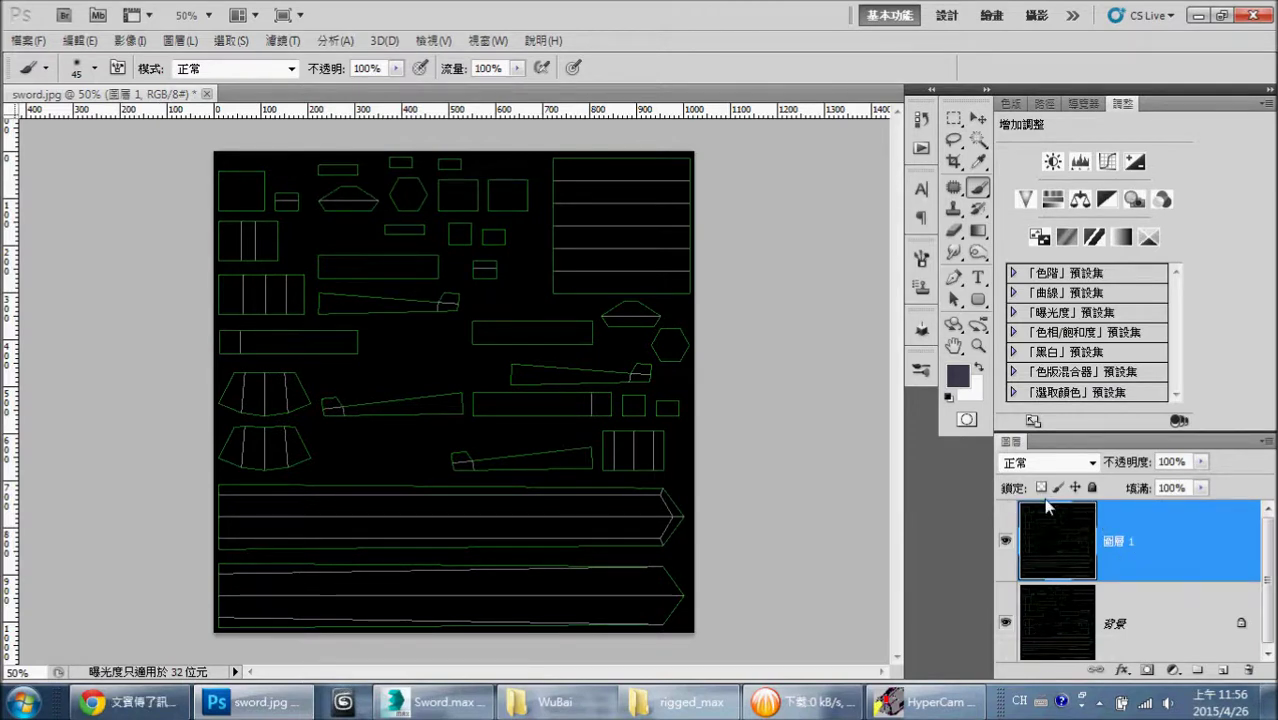
key("ctrl+i")
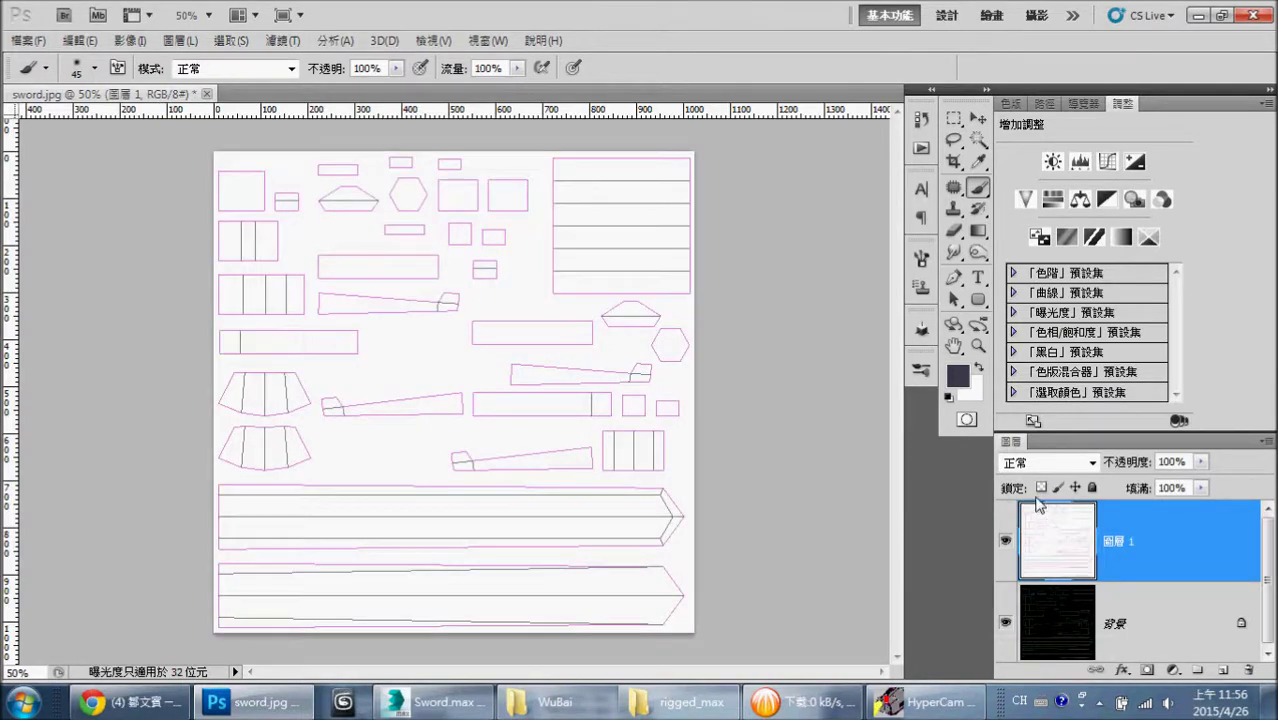
left_click(1066, 463)
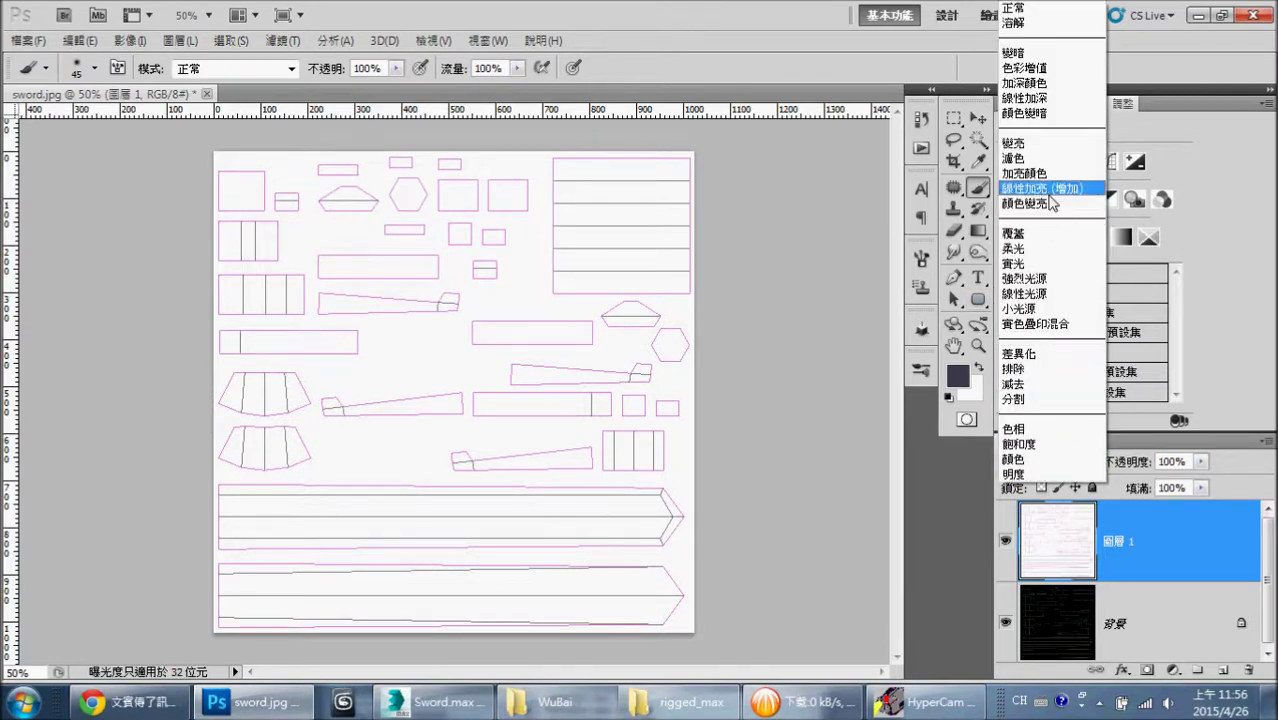
left_click(1024, 67)
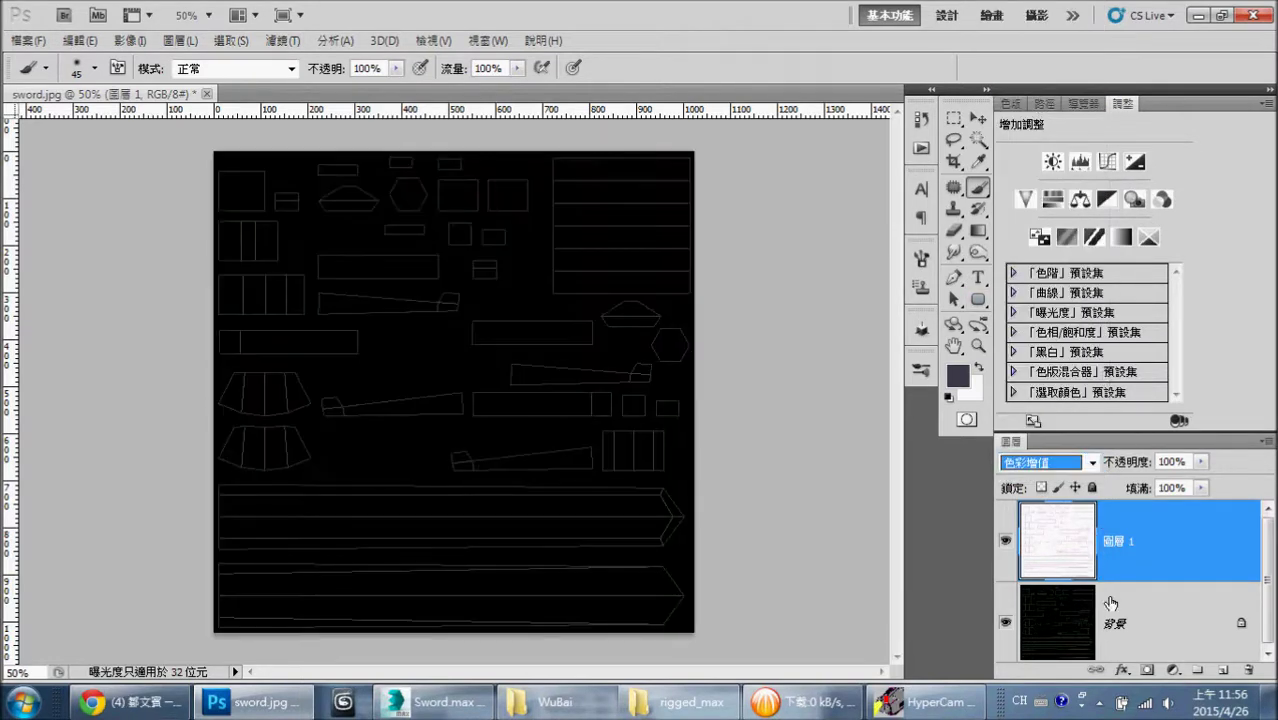
left_click(1125, 615)
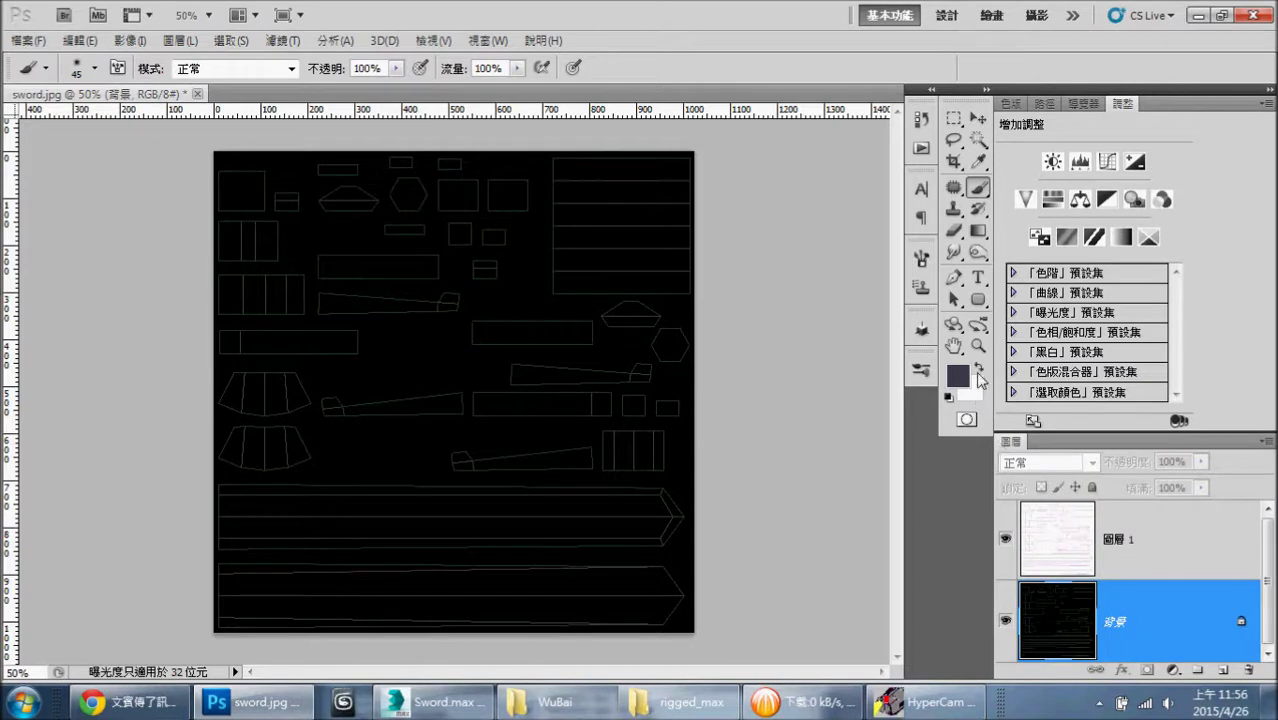
left_click(979, 373)
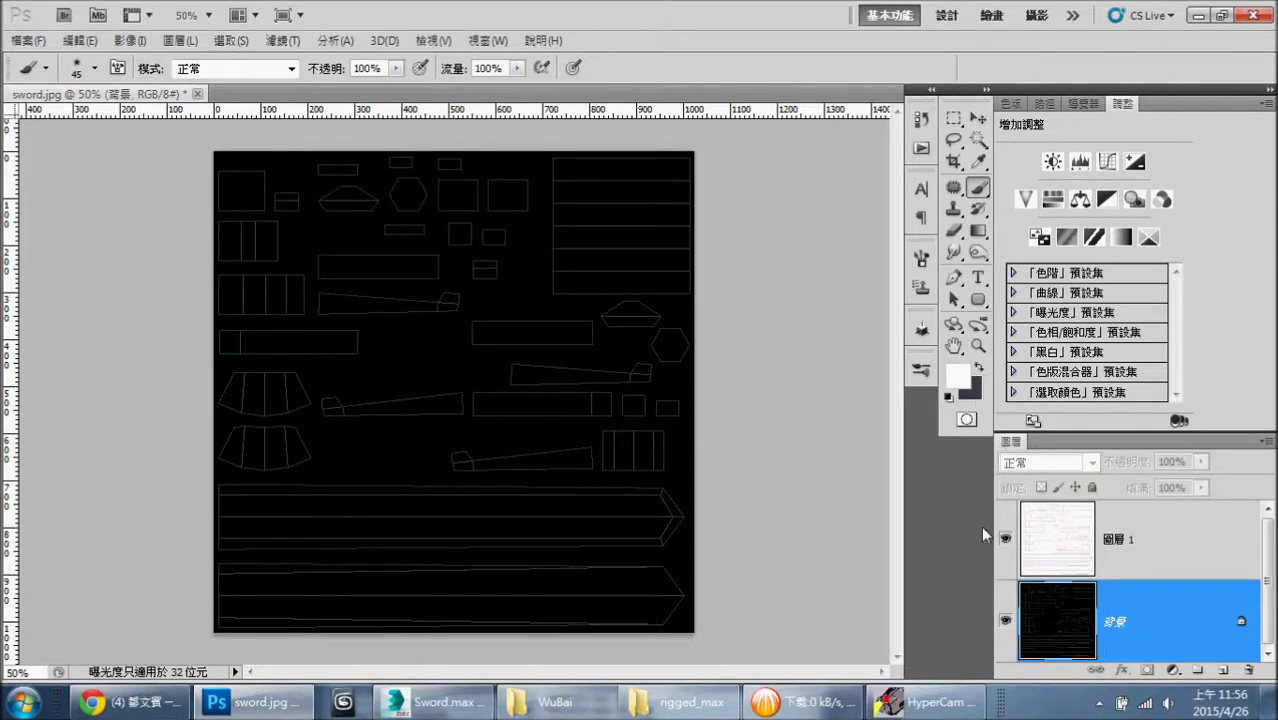
key("alt+BackSpace")
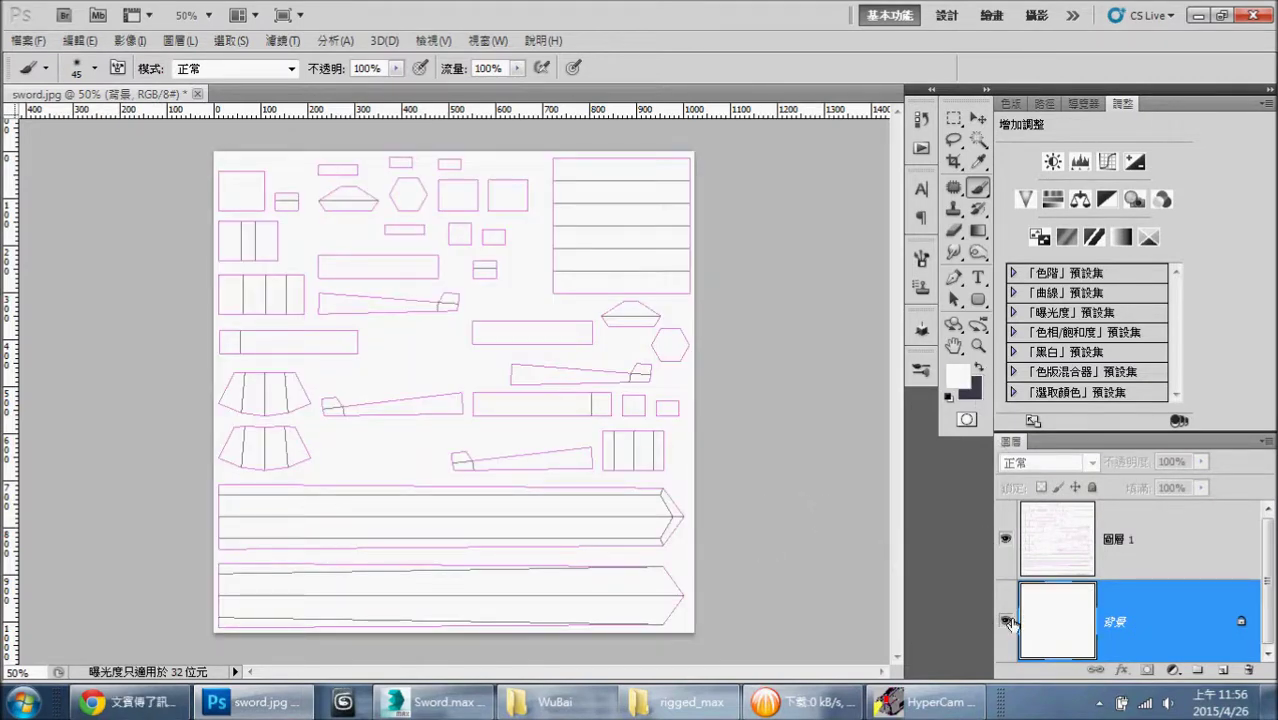
- Browse to DATA (D:) > Downloads and drag IMG_0934 toward Photoshop
left_click(585, 700)
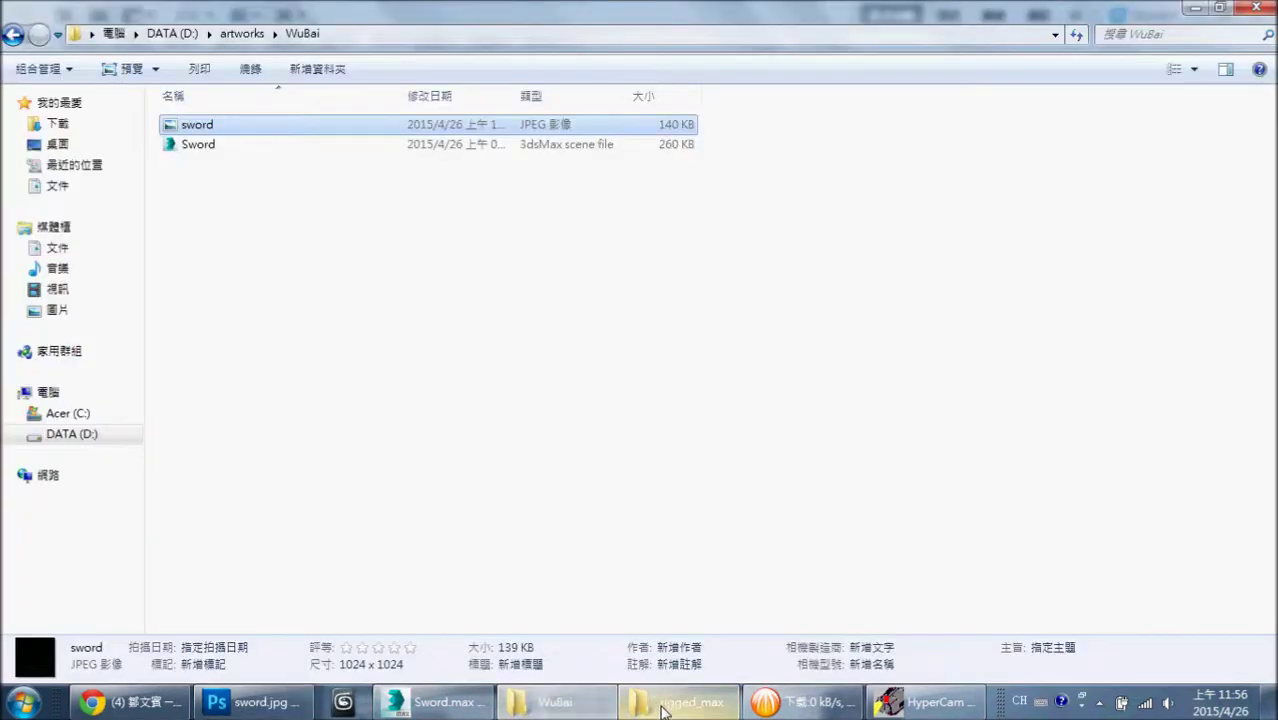
left_click(663, 710)
left_click(663, 710)
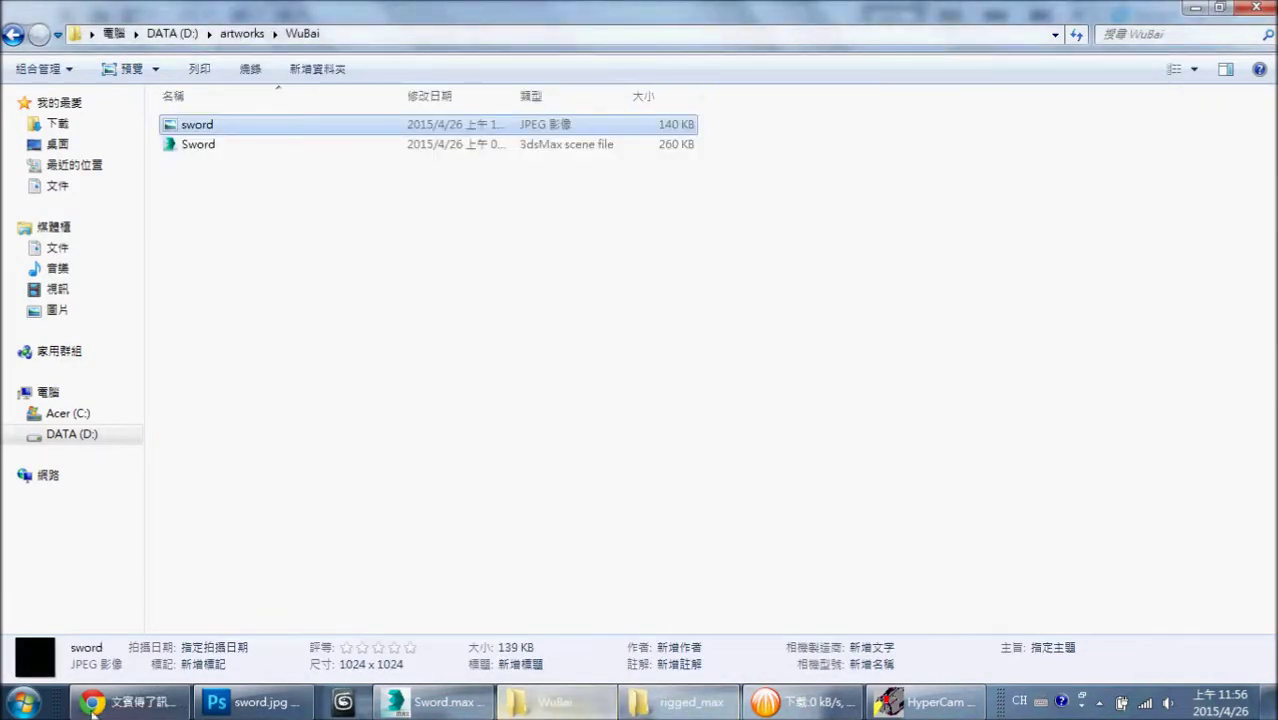
left_click(22, 704)
left_click(268, 420)
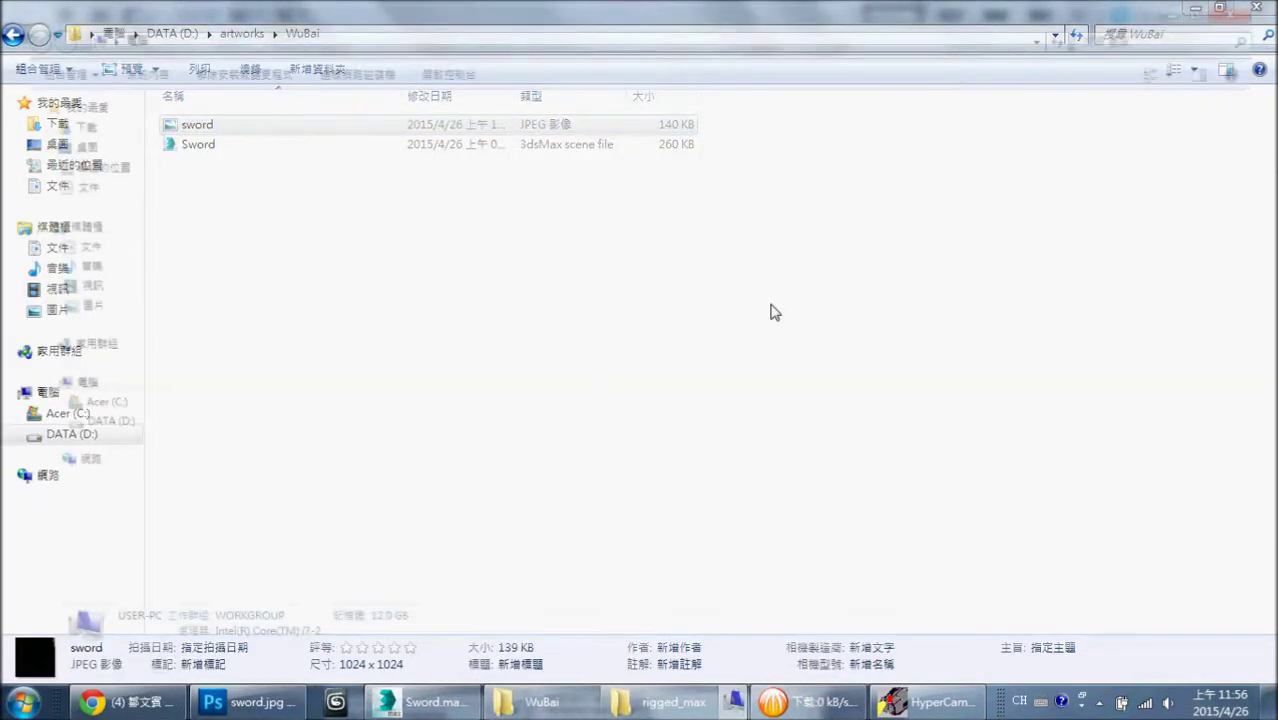
left_click(553, 160)
double_click(553, 160)
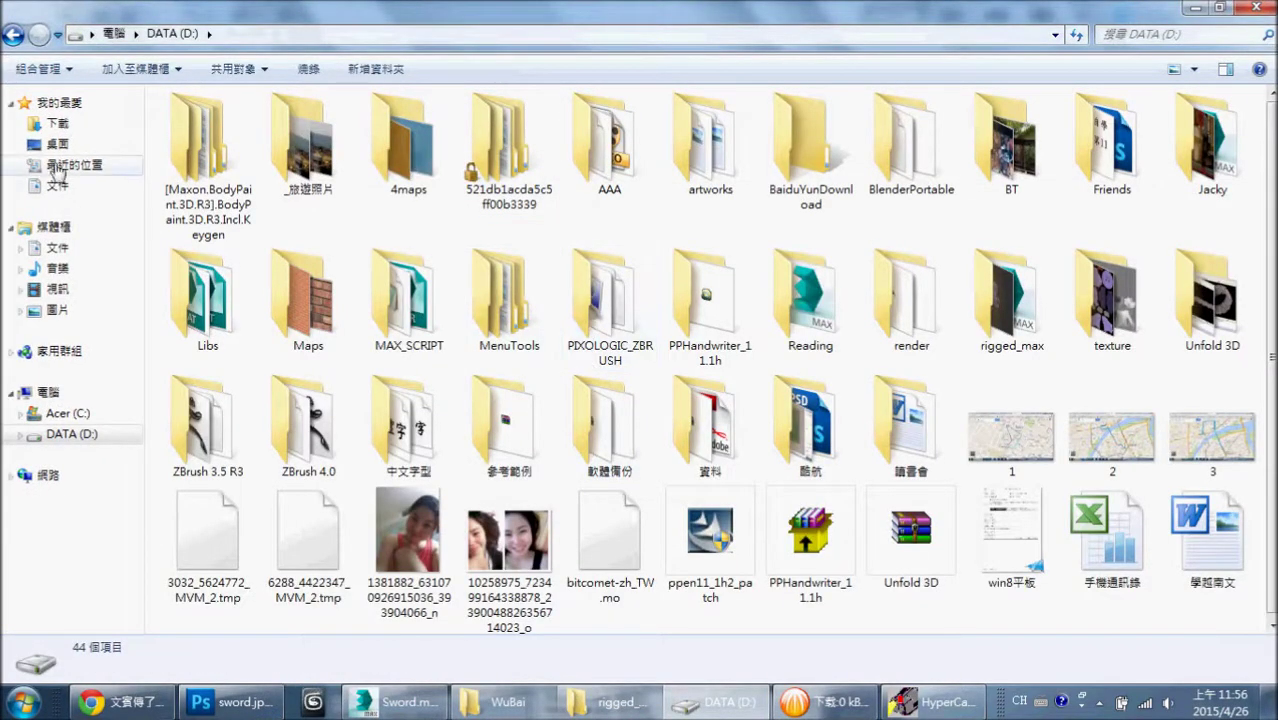
left_click(57, 123)
left_click_drag(810, 440, 330, 650)
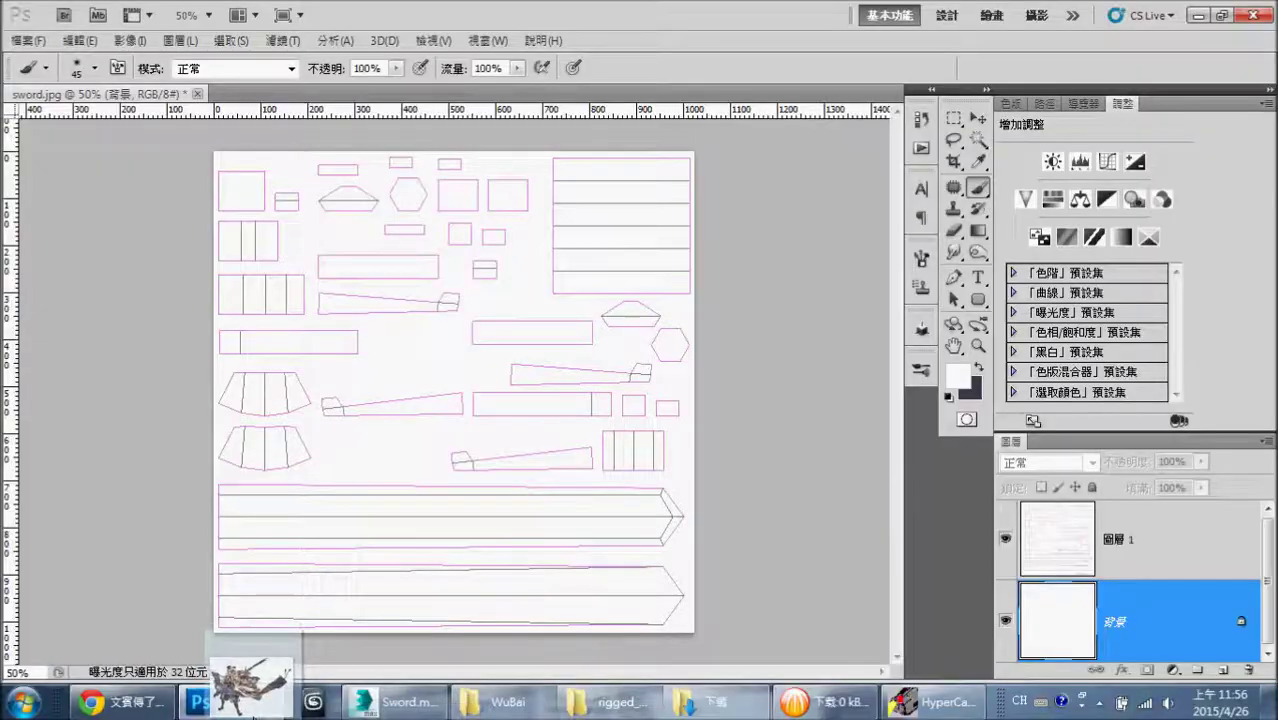
- Drop IMG_0934 onto the UV template canvas and commit it at about 69.8% scale
left_click_drag(330, 650, 488, 382)
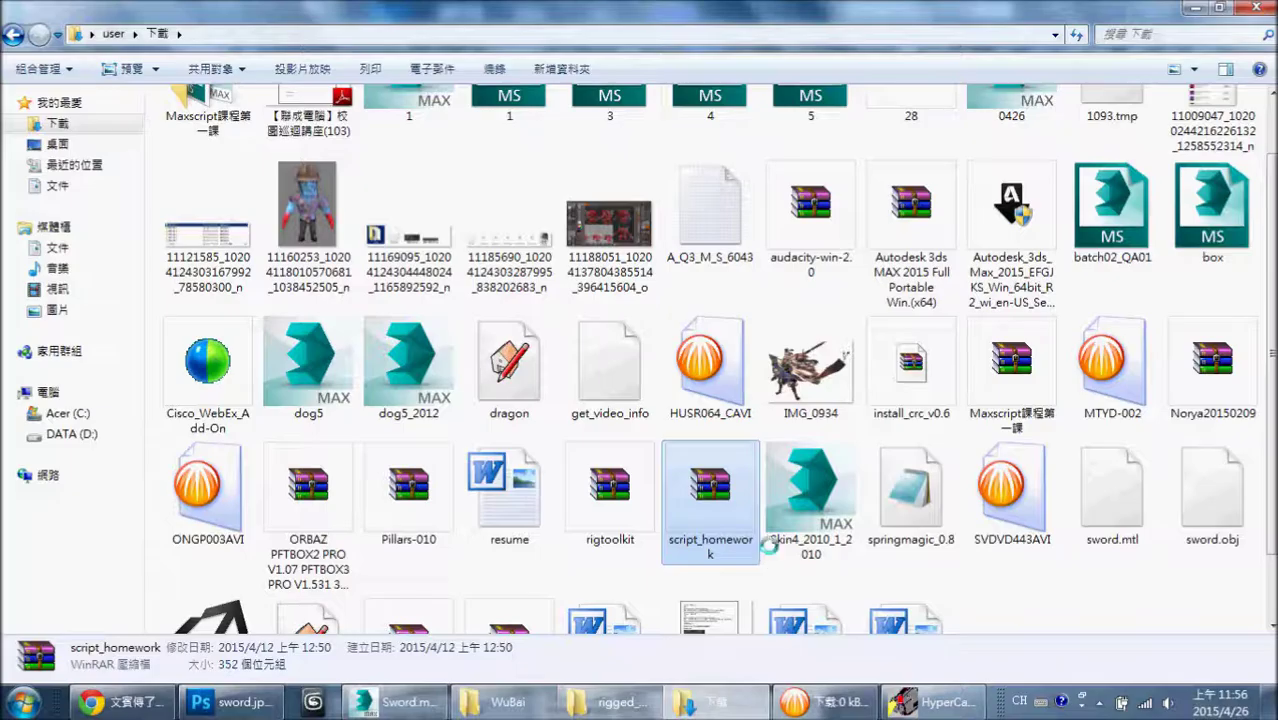
right_click(760, 545)
left_click(120, 702)
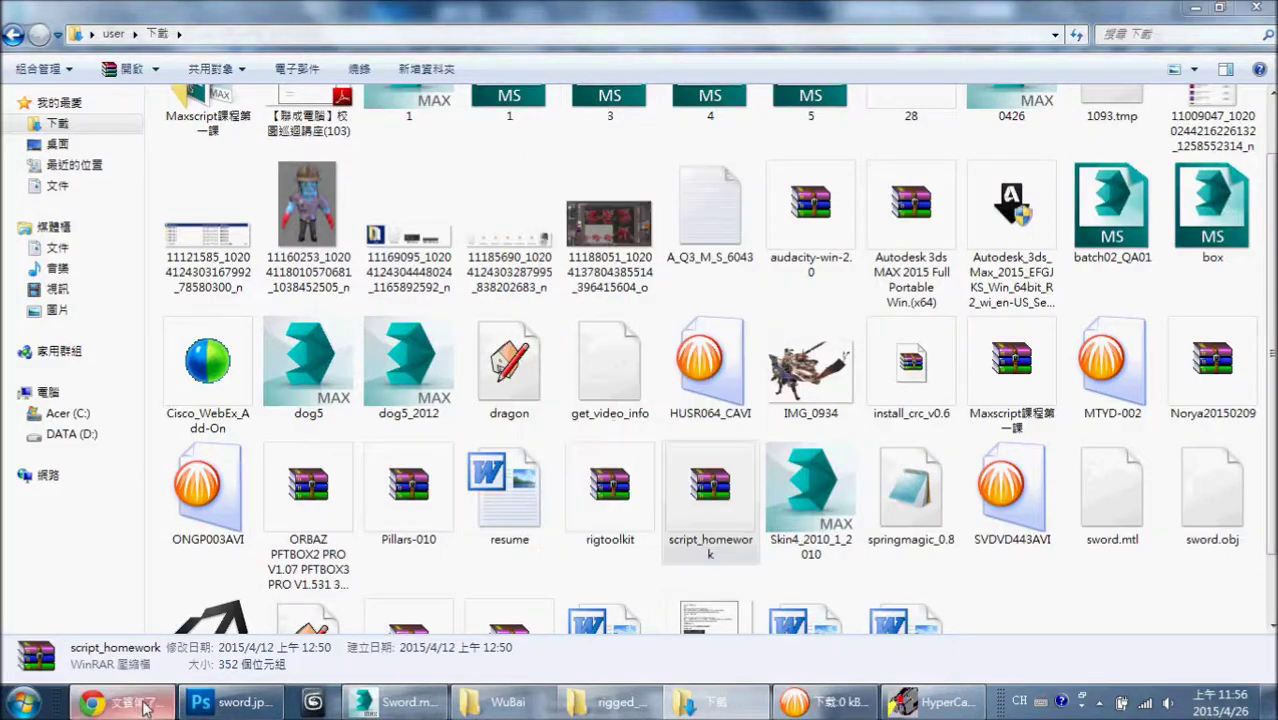
left_click(120, 702)
left_click(210, 704)
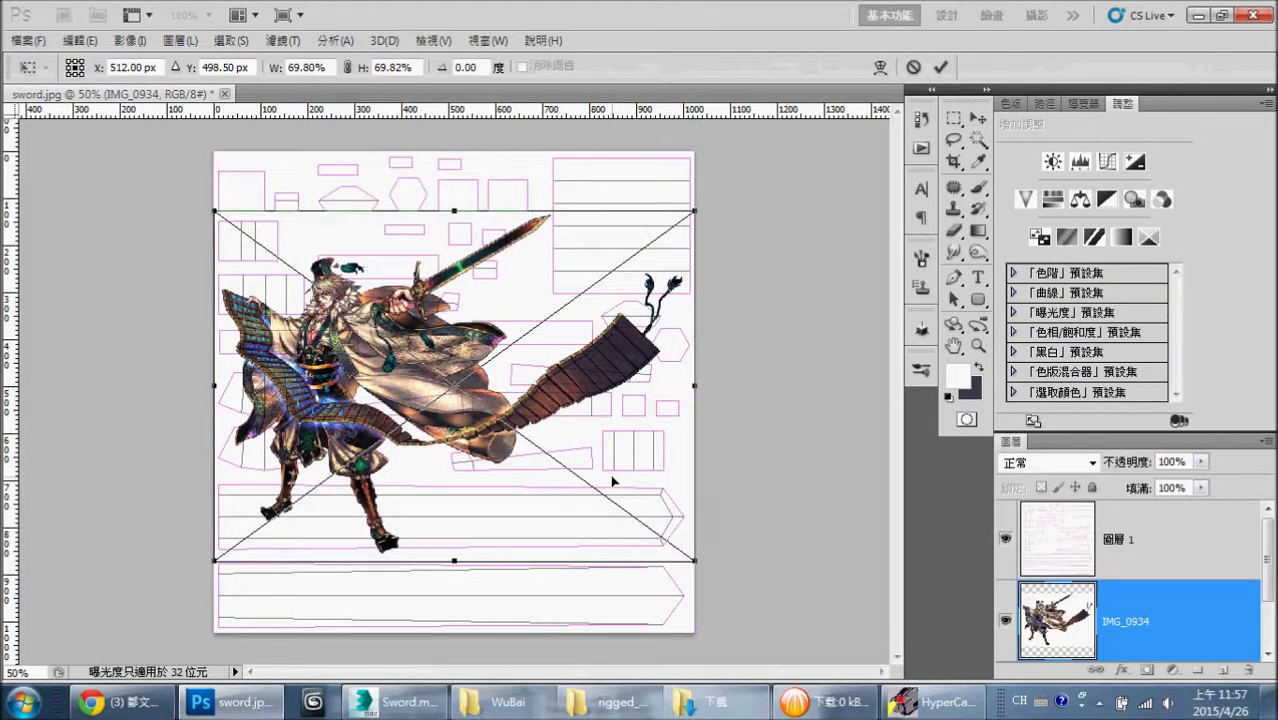
key("Return")
- Zoom in on the painted blade and sample the cream colour at the sword tip
key("b")
key("ctrl+plus")
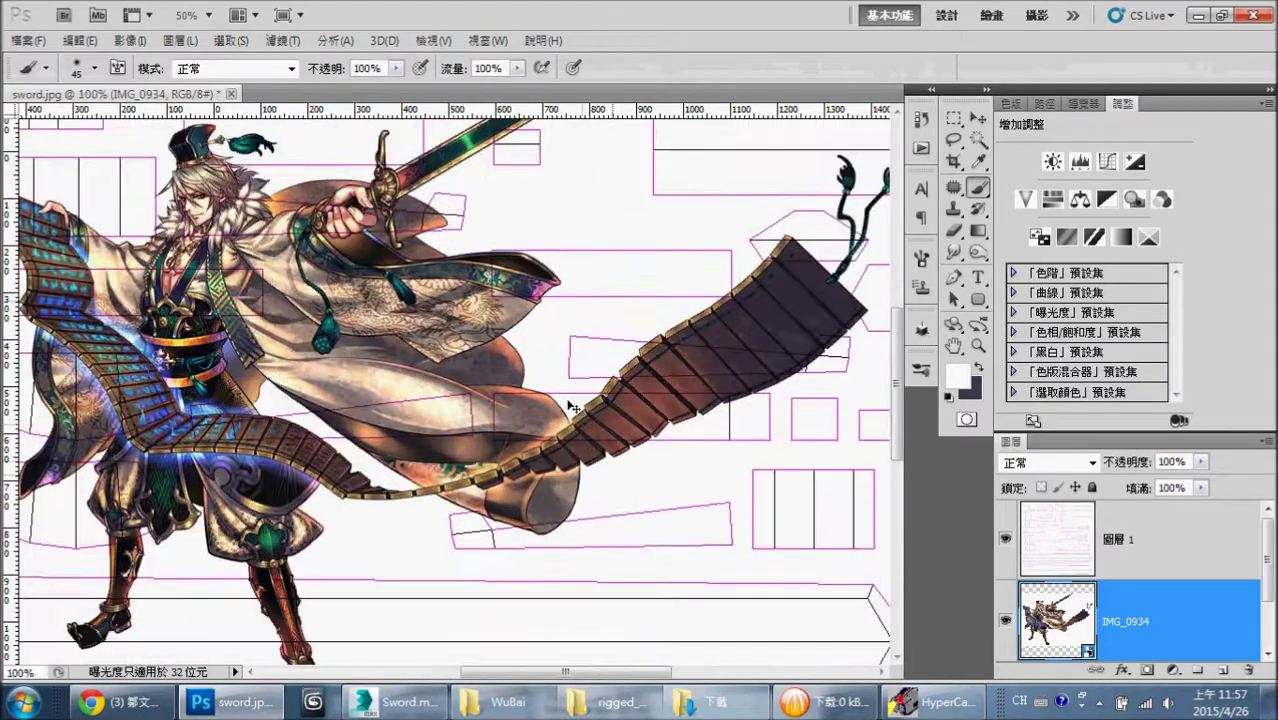
key("ctrl+plus")
key("ctrl+plus")
left_click_drag(679, 253, 690, 625)
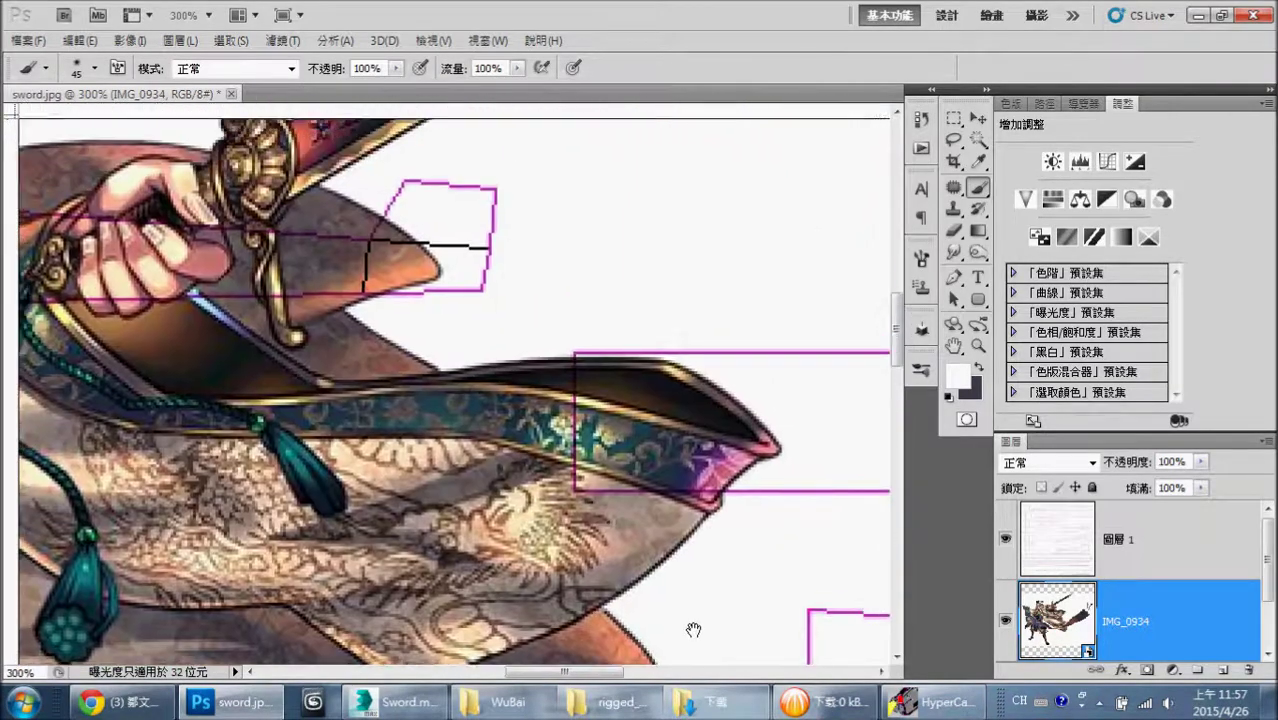
left_click_drag(665, 300, 659, 622)
key("ctrl+r")
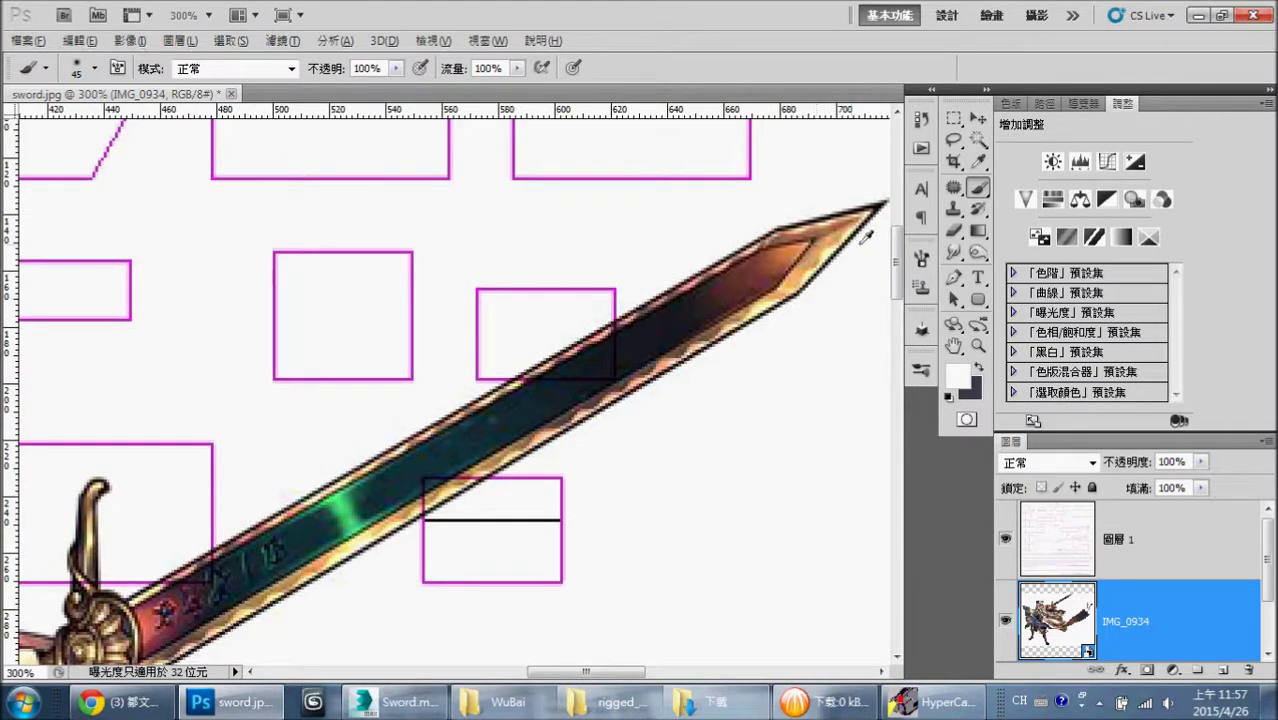
left_click(805, 250, "alt")
- Hide the IMG_0934 layer, fit the view, and marquee-select both sword-blade strips
scroll(686, 422, "down", 3)
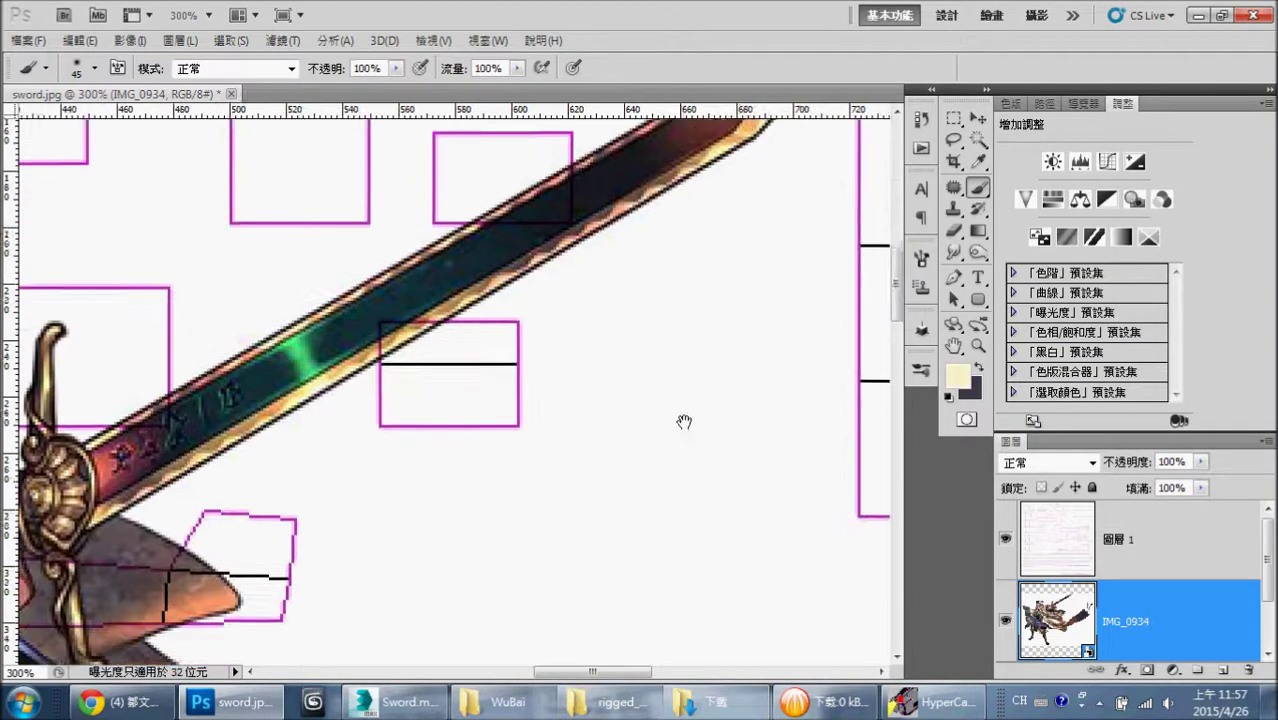
scroll(800, 510, "down", 2)
key("ctrl+r")
key("ctrl+r")
left_click(1005, 621)
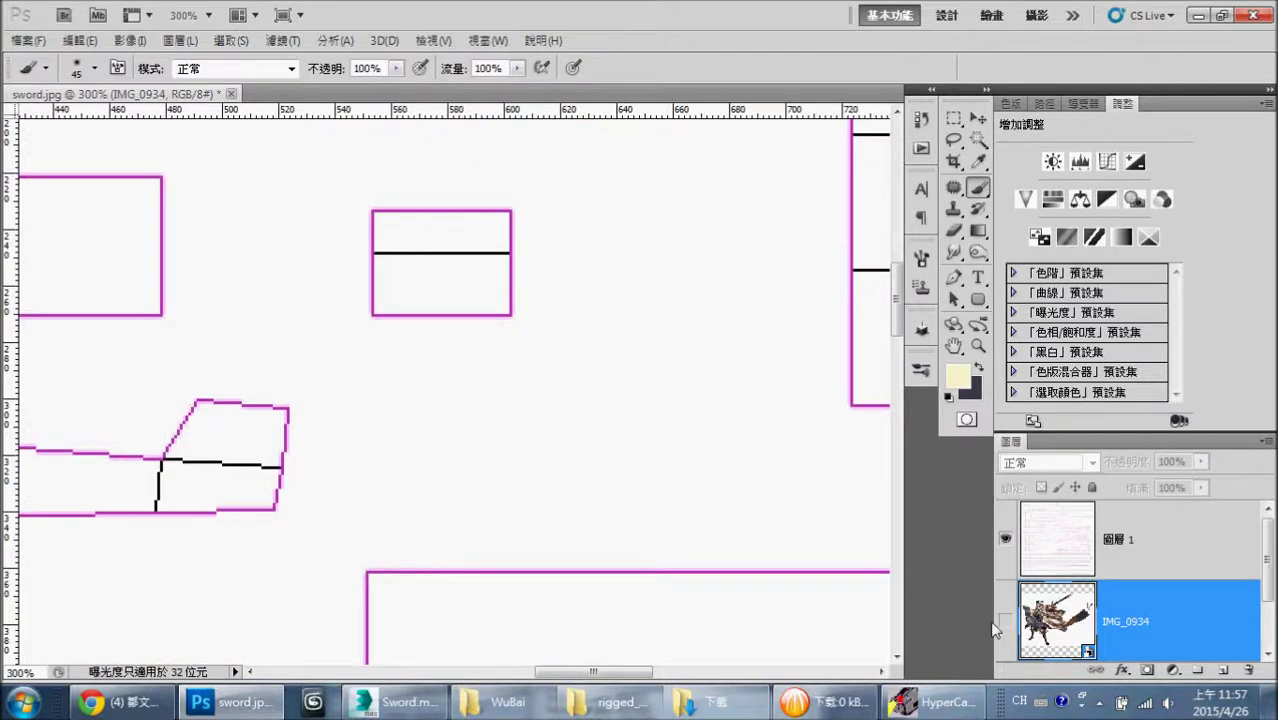
key("ctrl+0")
scroll(785, 590, "up", 1, "alt")
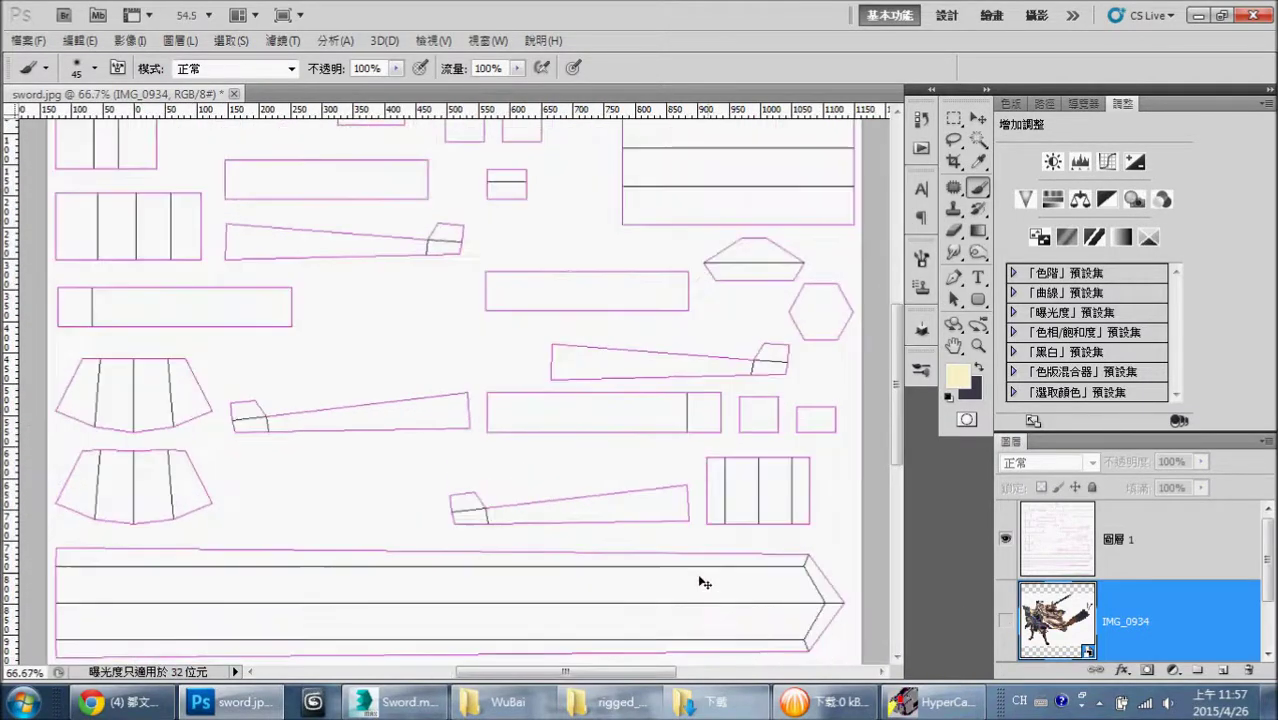
scroll(699, 582, "up", 1, "alt")
scroll(665, 571, "down", 3)
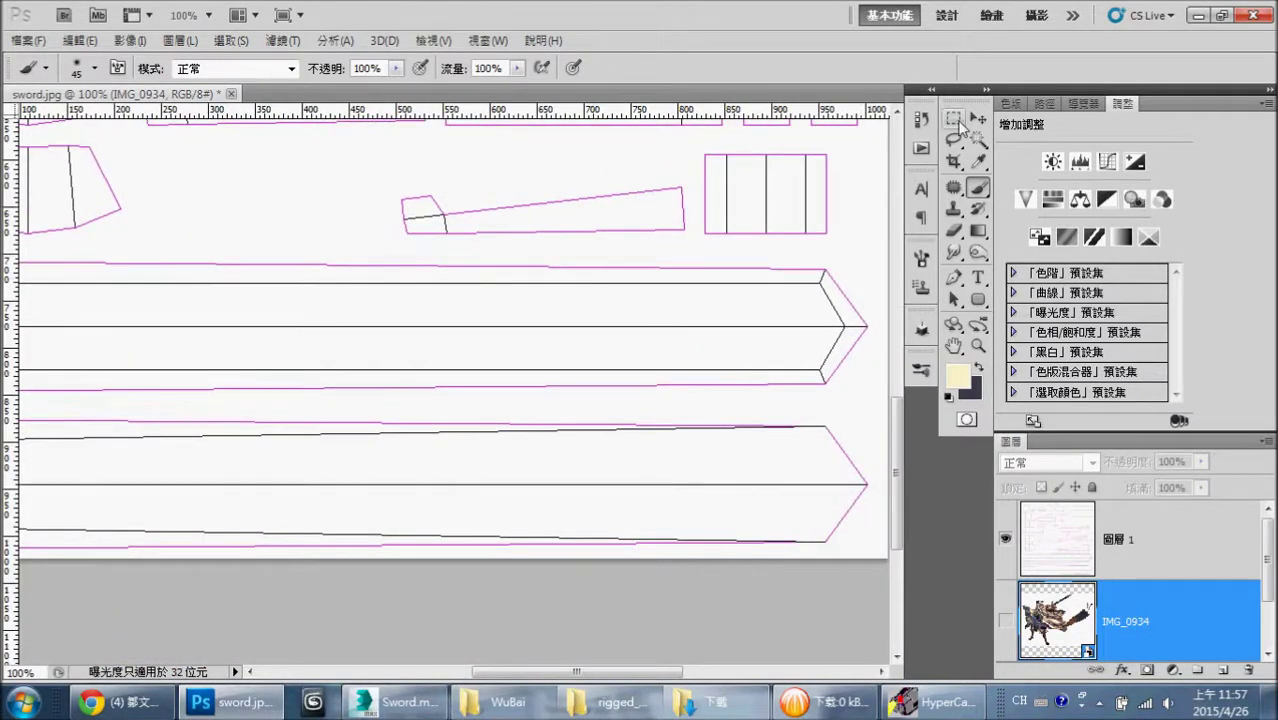
key("m")
scroll(851, 324, "down", 1, "alt")
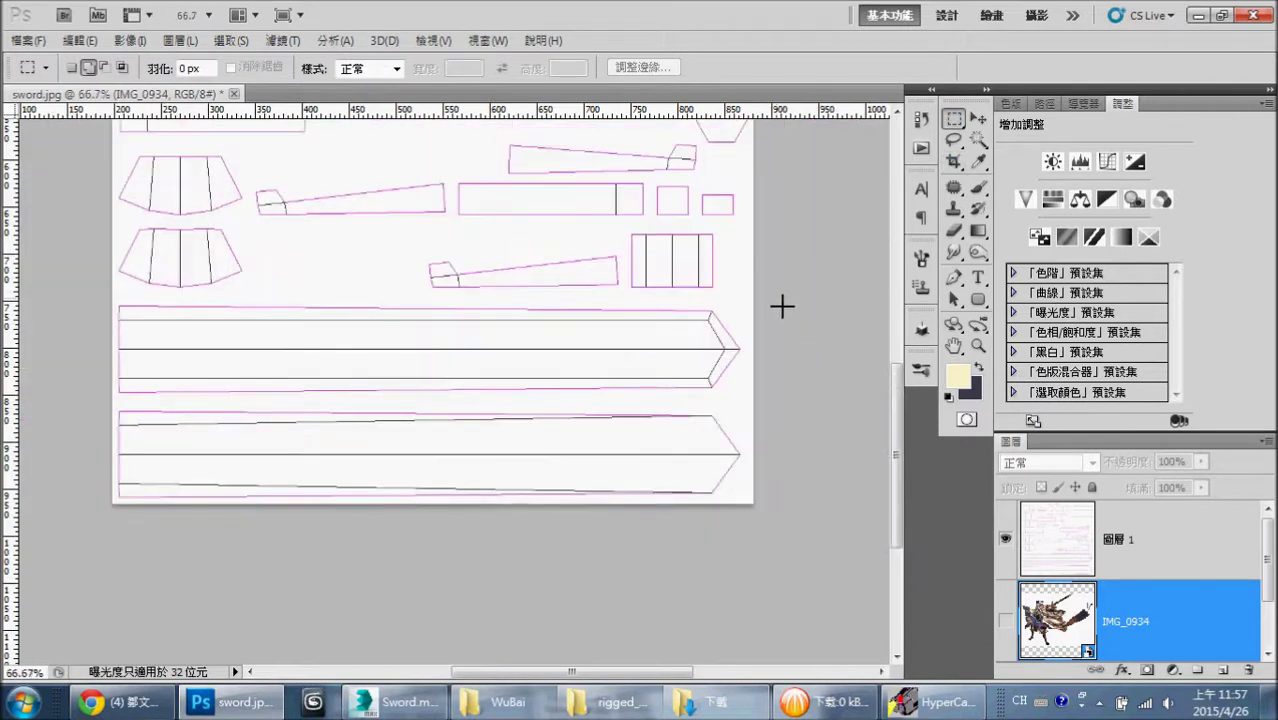
left_click_drag(762, 295, 100, 515)
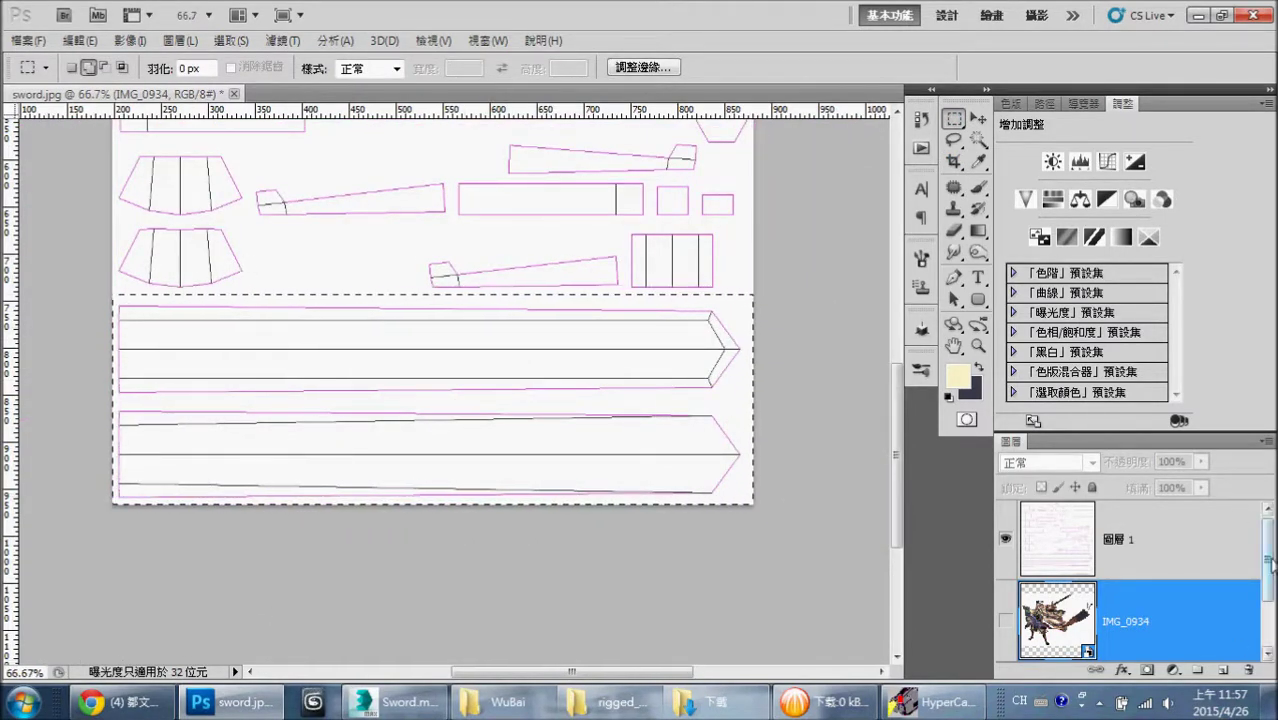
- Fill the blade-strip selection with cream on the background layer and deselect
scroll(1254, 654, "down", 2)
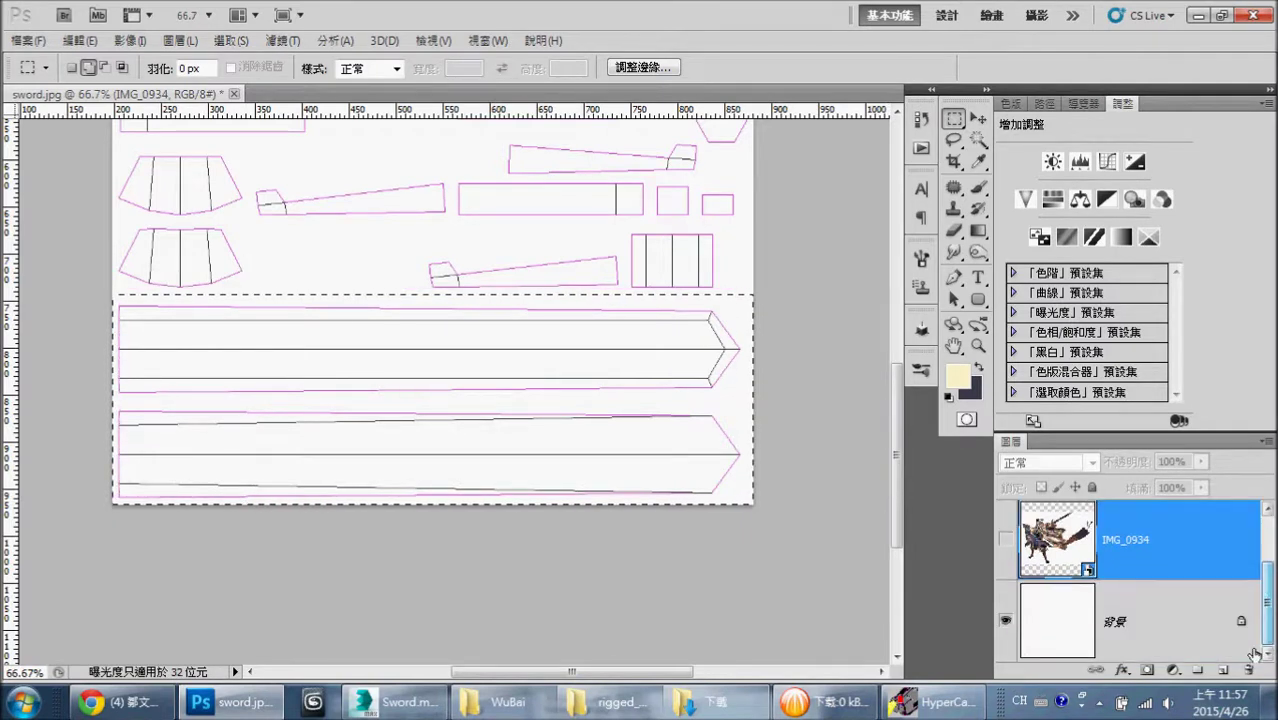
left_click(1225, 630)
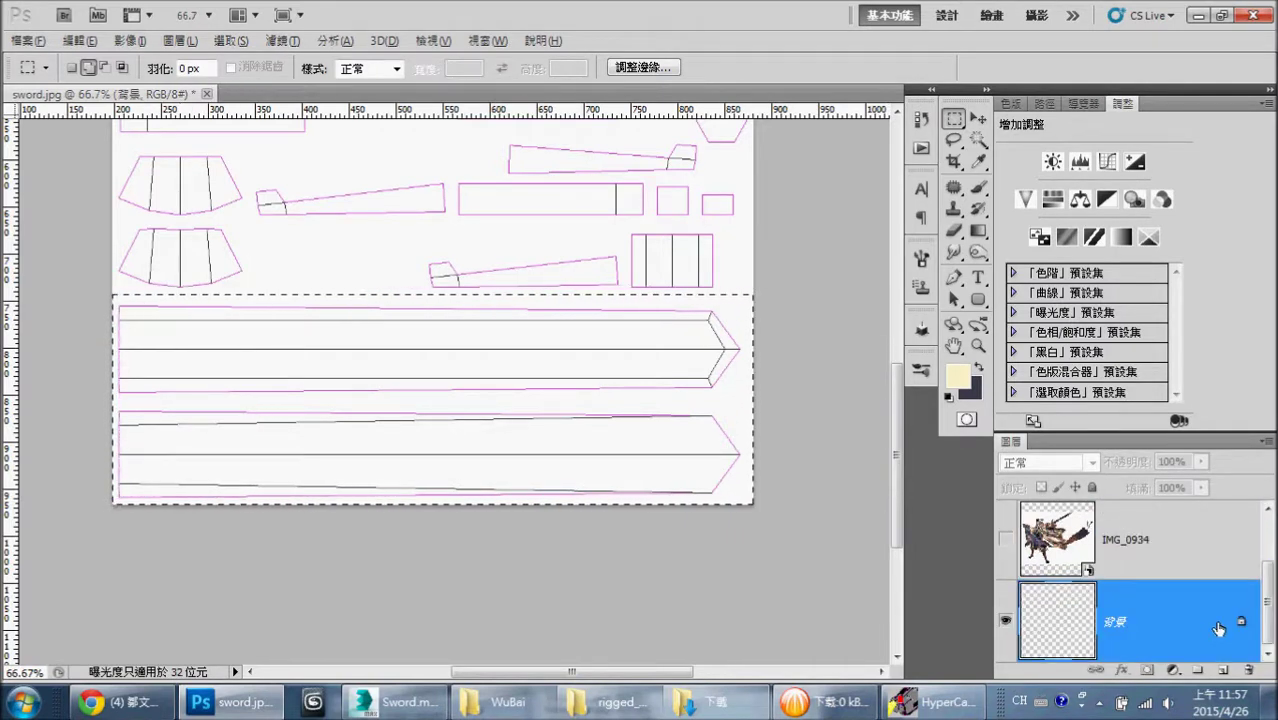
key("alt+BackSpace")
key("ctrl+d")
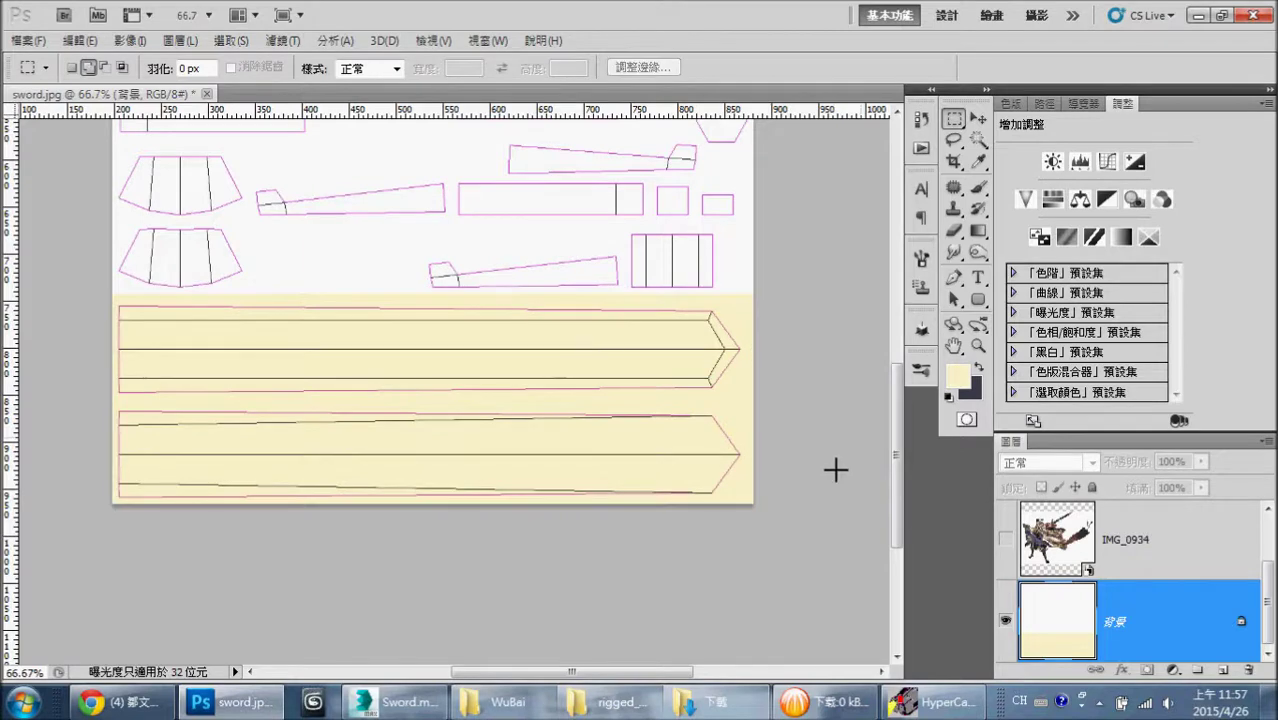
key("ctrl+j")
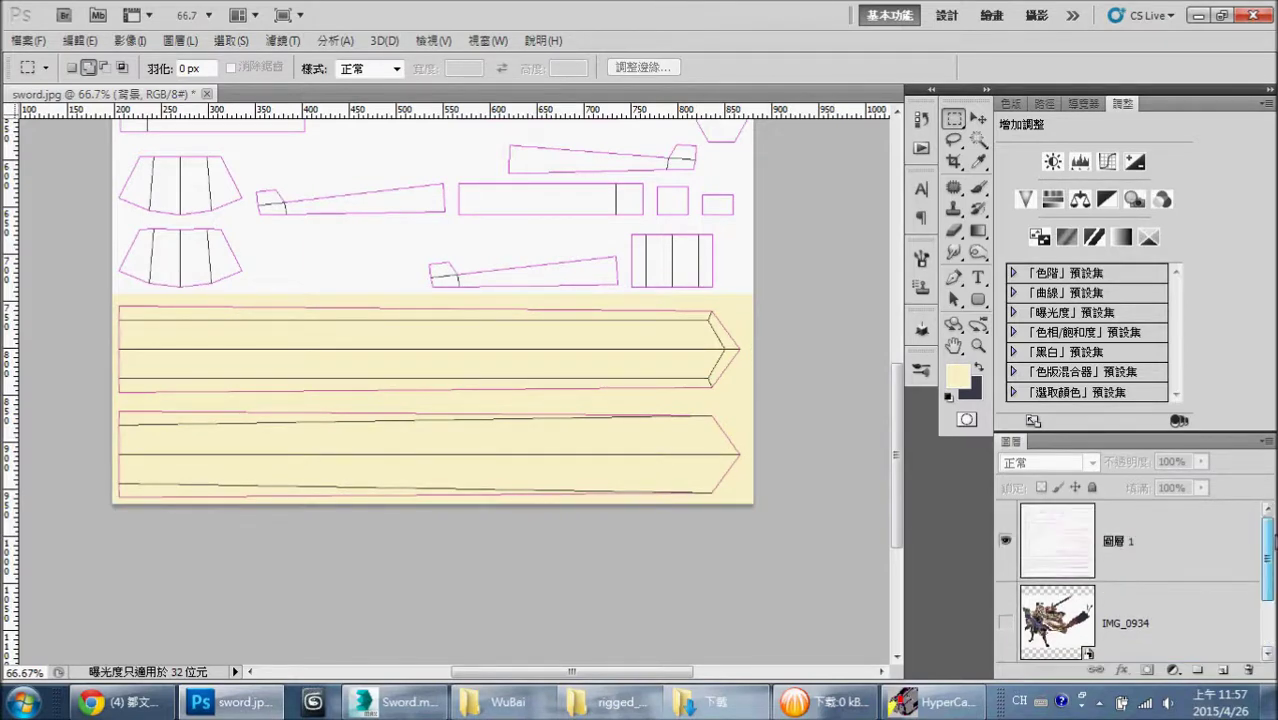
- Show IMG_0934 and copy a rectangle around the character's sword onto layer 圖層 2
left_click(1005, 622)
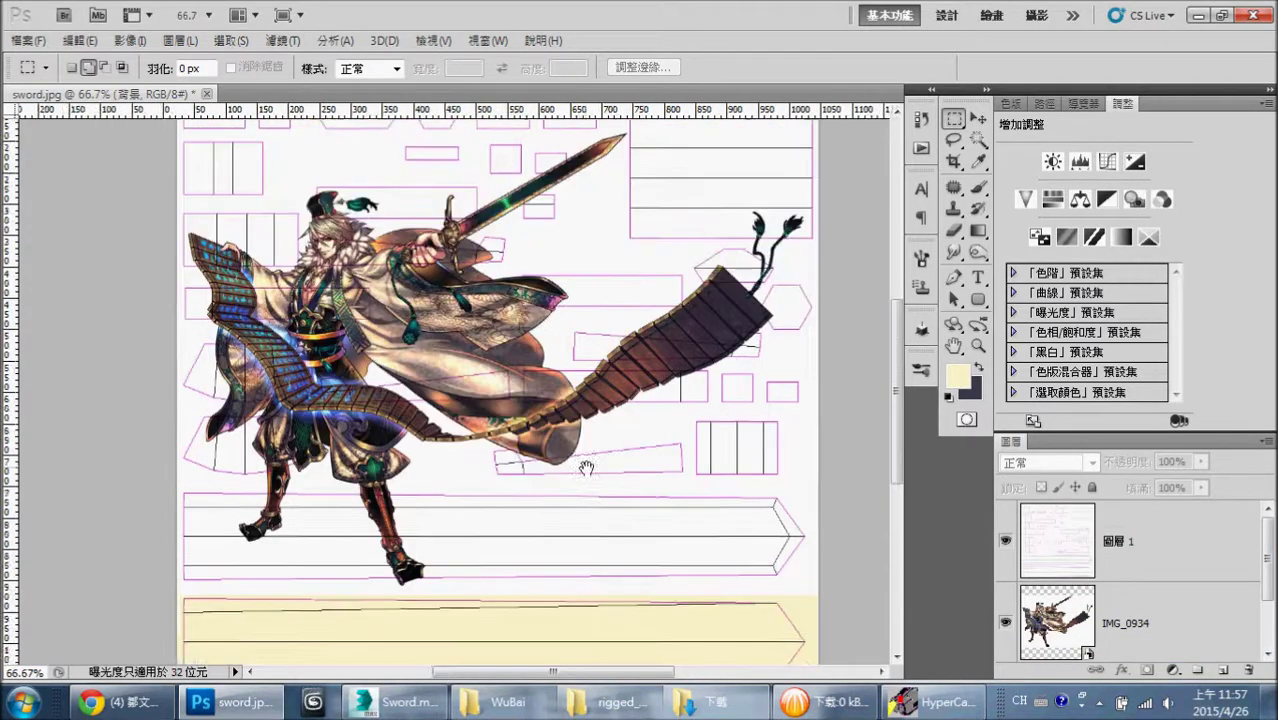
left_click_drag(568, 342, 586, 384)
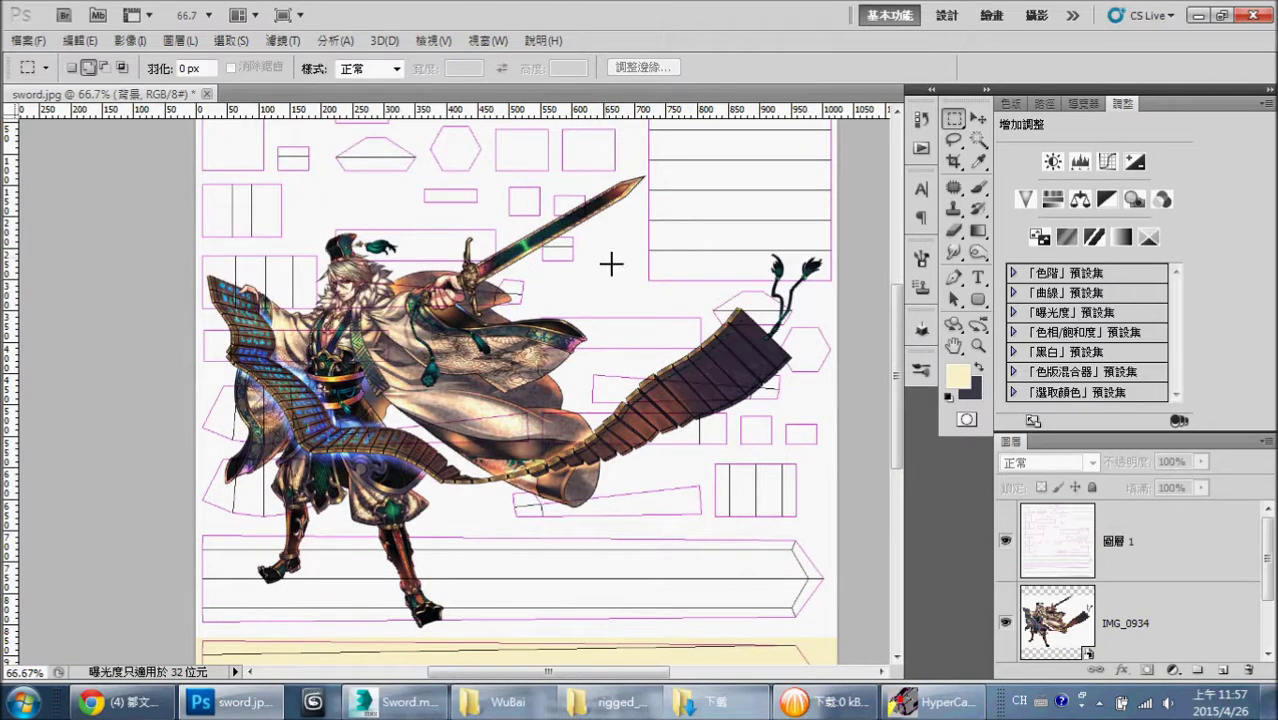
scroll(613, 243, "up", 1, "alt")
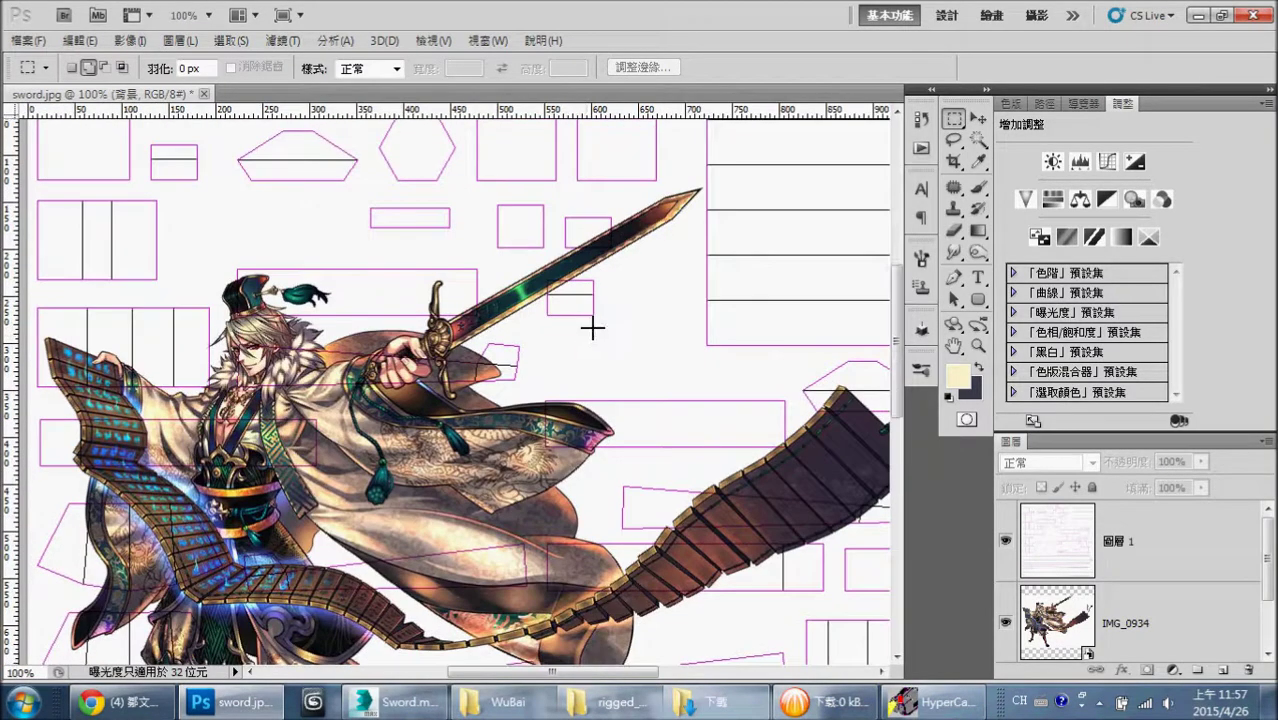
left_click_drag(717, 177, 399, 428)
key("alt+bracketright")
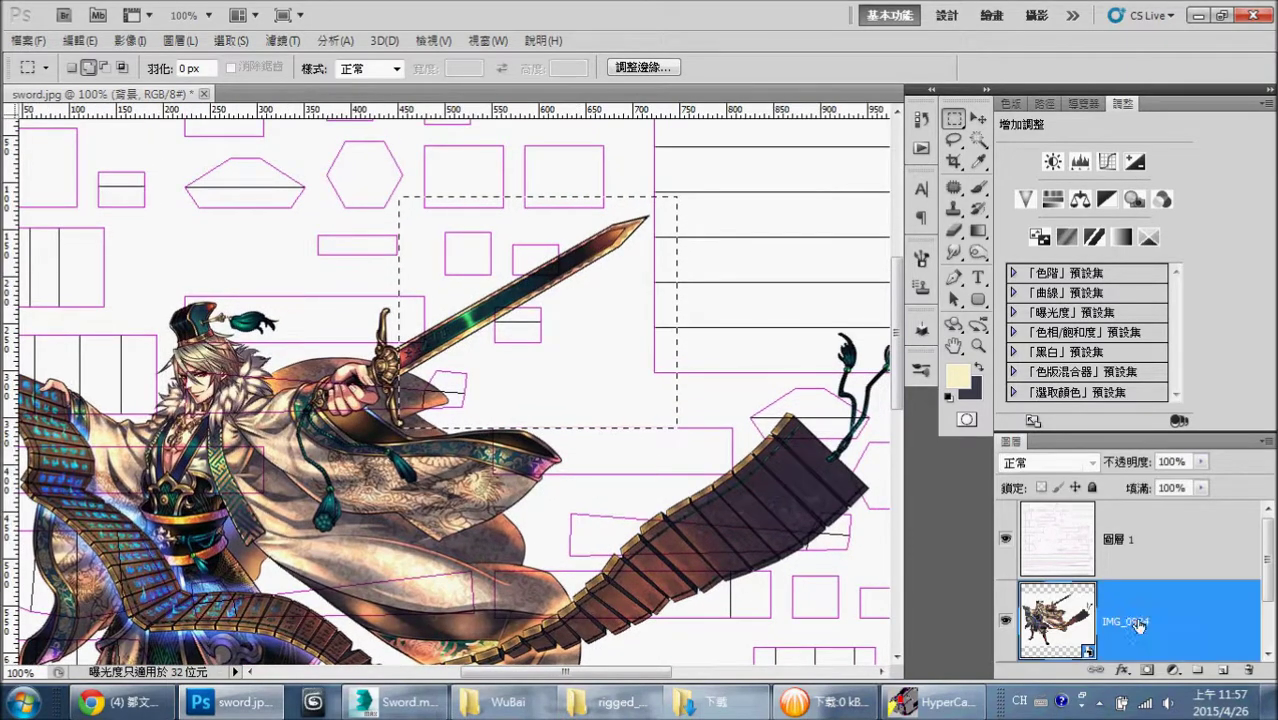
key("ctrl+j")
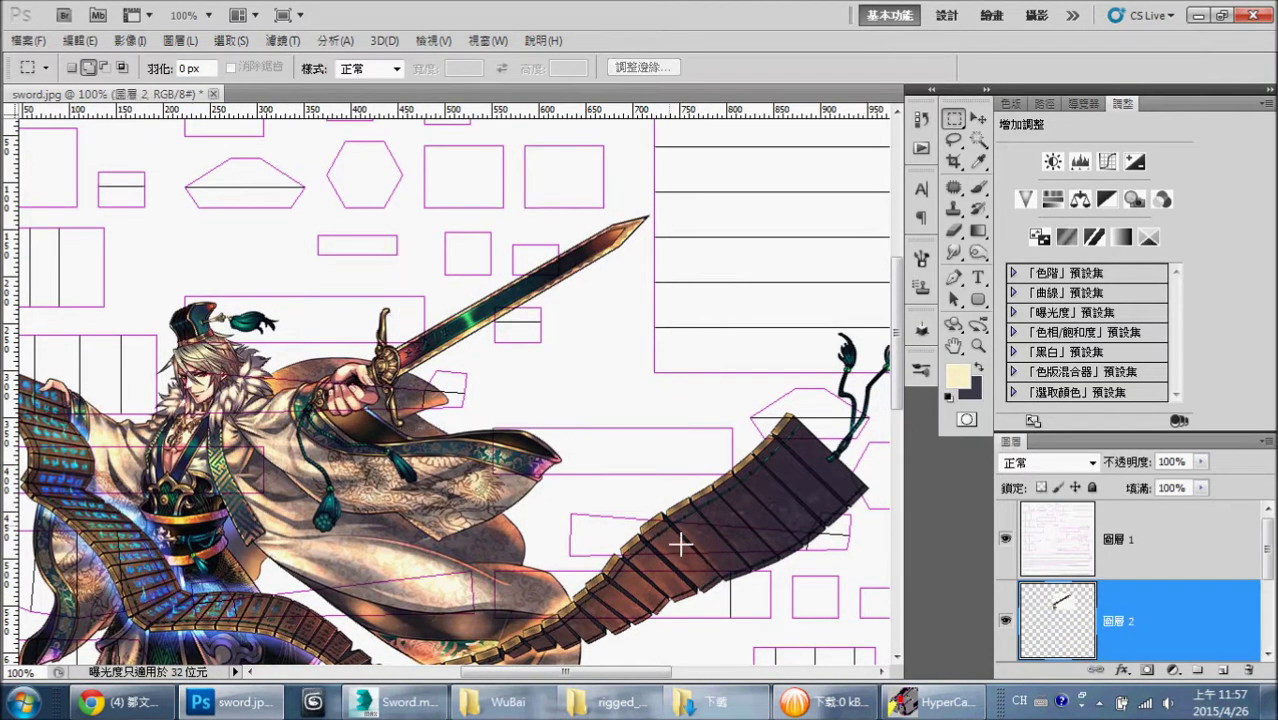
- Hide the rulers and transform the copied sword down toward the blade strips
key("ctrl+r")
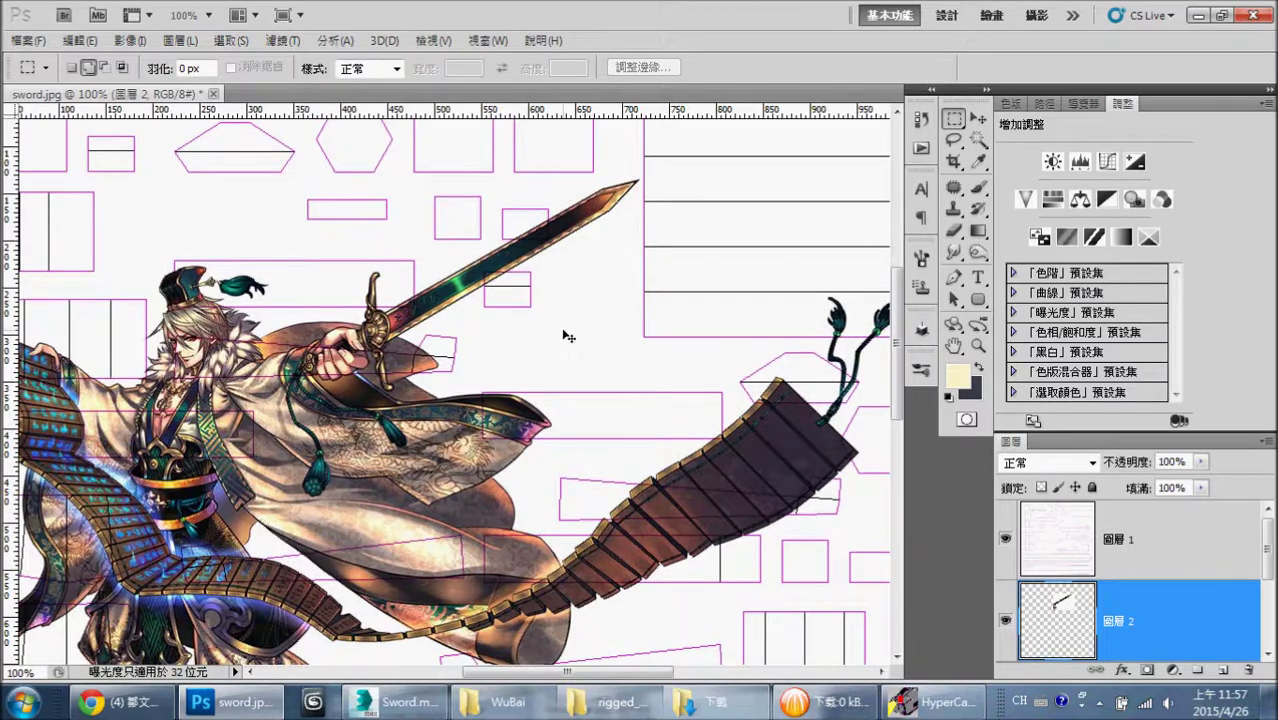
key("ctrl+t")
left_click_drag(568, 260, 600, 590)
- Move the copied sword onto the blade strip and distort it until the blade lies horizontal
scroll(641, 279, "down", 5)
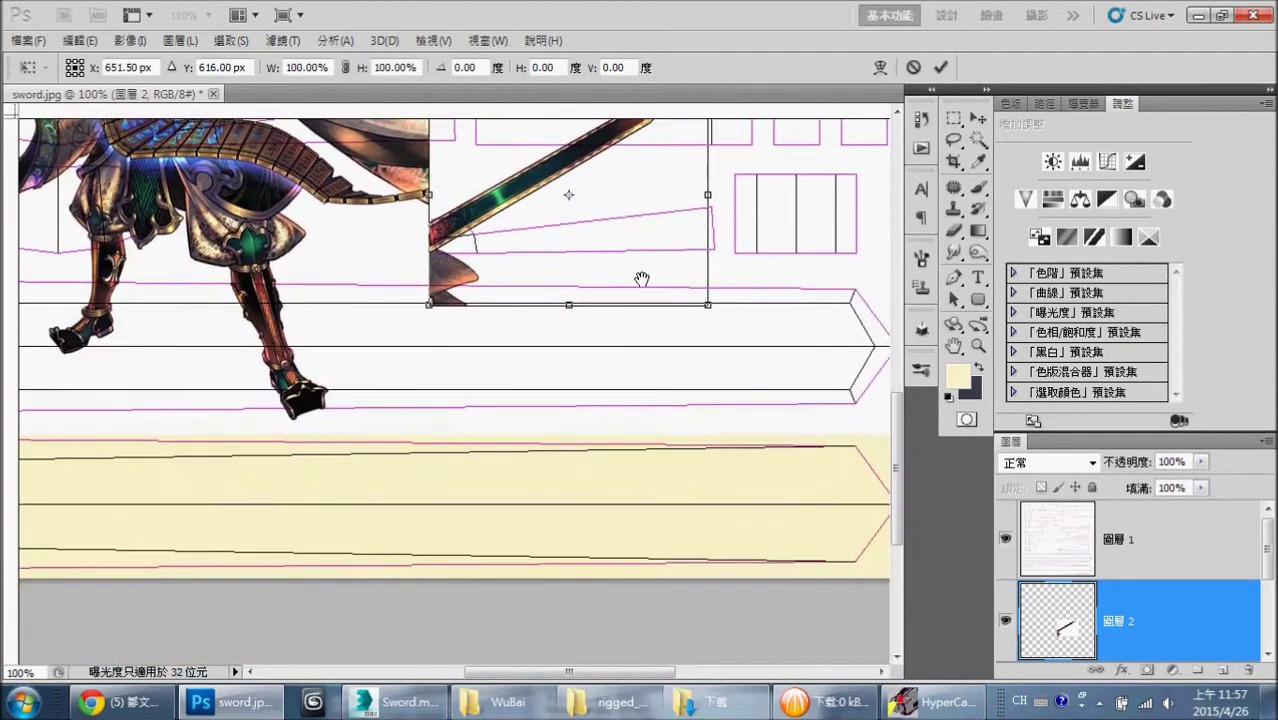
key("ctrl+r")
scroll(641, 279, "down", 2)
left_click_drag(610, 170, 560, 319)
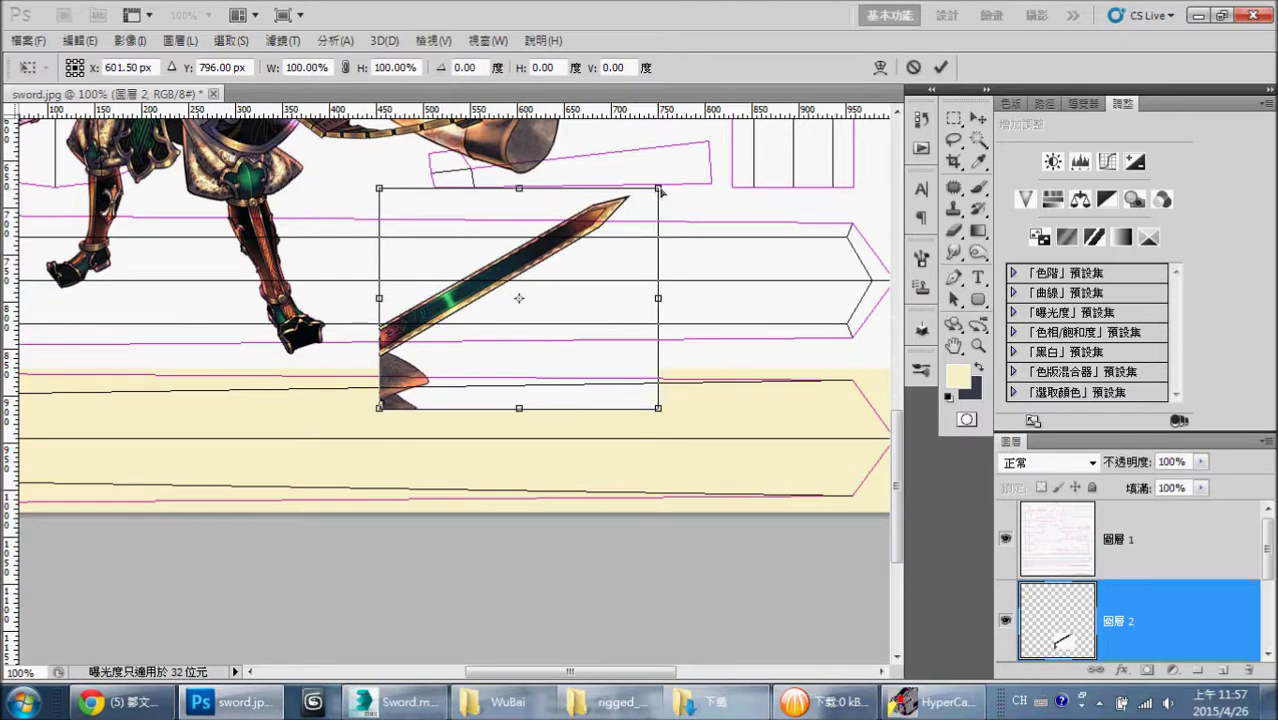
left_click_drag(660, 190, 663, 330, "ctrl")
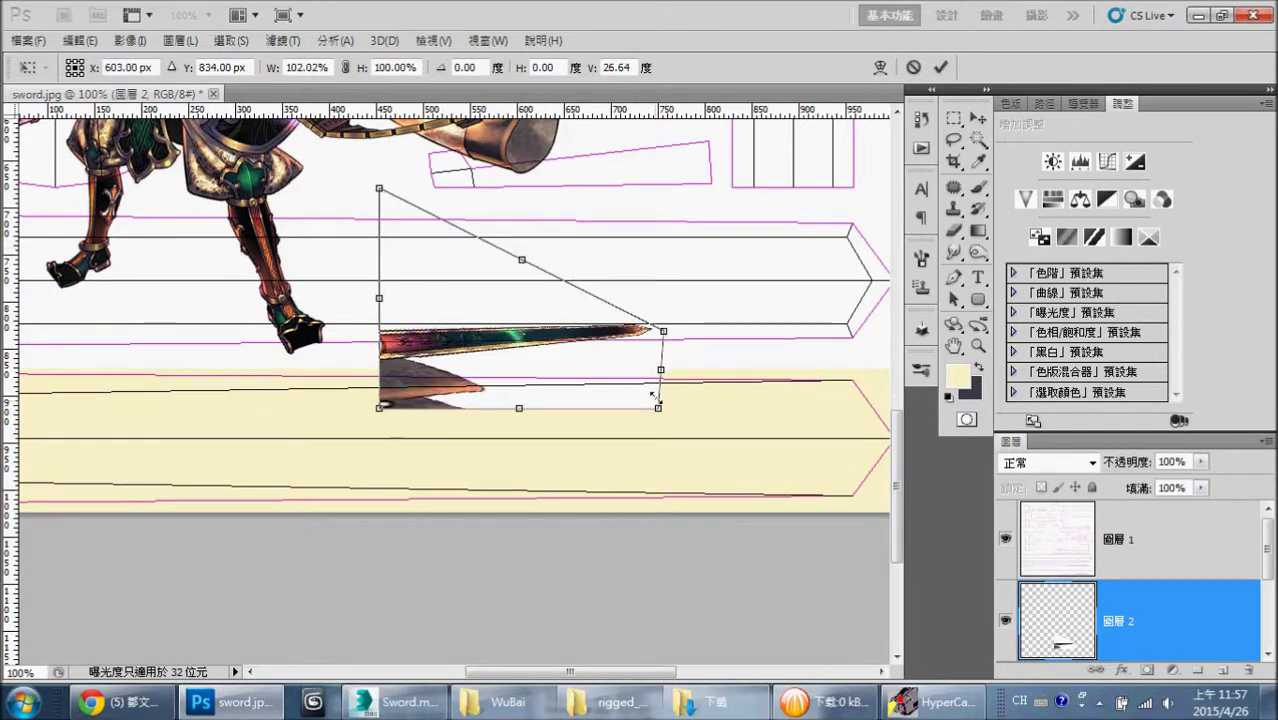
left_click_drag(658, 409, 687, 589, "ctrl")
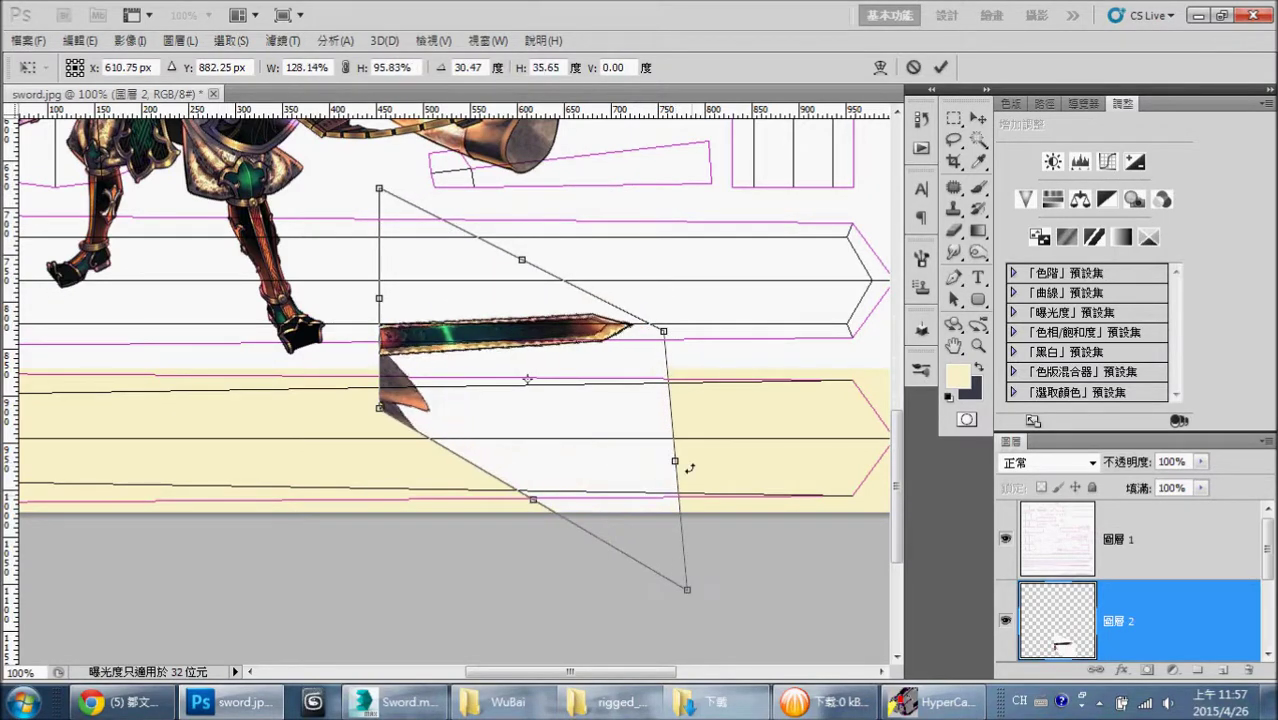
mouse_move(660, 337)
left_mouse_down("ctrl")
mouse_move(699, 405)
mouse_move(679, 409)
left_mouse_up("ctrl")
left_click_drag(691, 603, 690, 660, "ctrl")
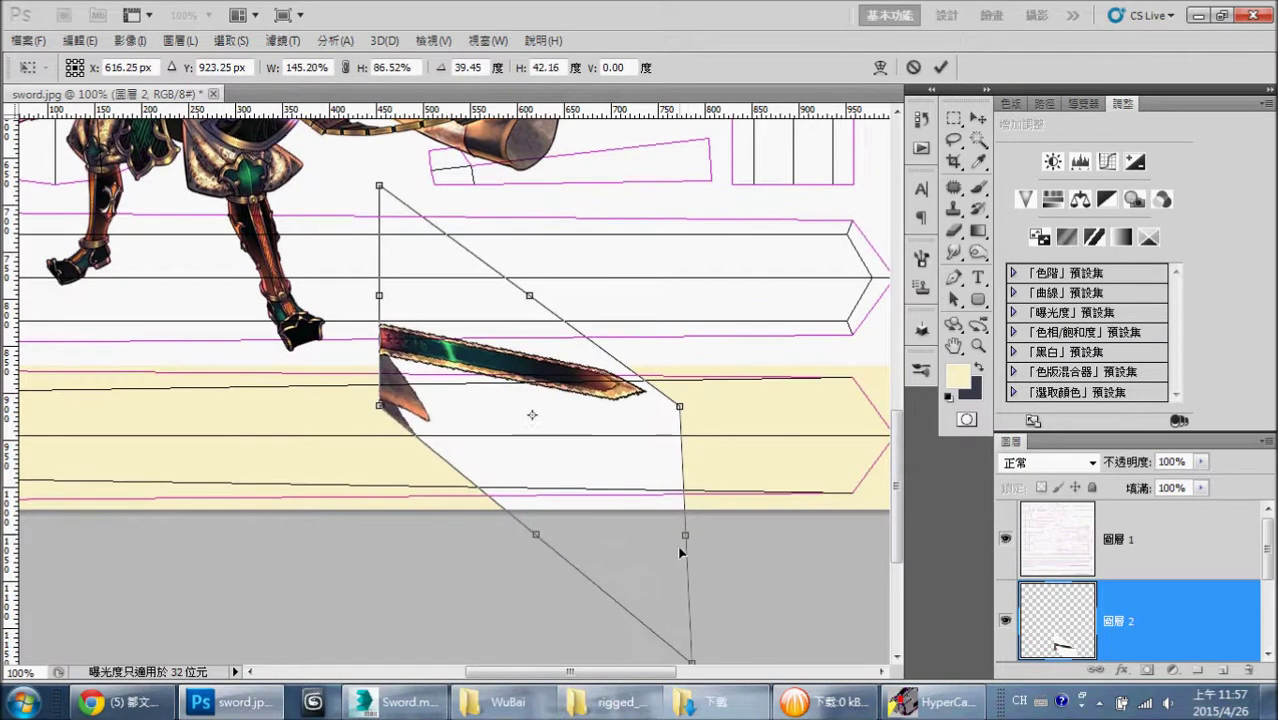
mouse_move(680, 411)
left_mouse_down("ctrl")
mouse_move(679, 351)
mouse_move(677, 429)
mouse_move(683, 361)
mouse_move(684, 393)
left_mouse_up("ctrl")
mouse_move(379, 407)
left_mouse_down("ctrl")
mouse_move(374, 362)
mouse_move(373, 448)
left_mouse_up("ctrl")
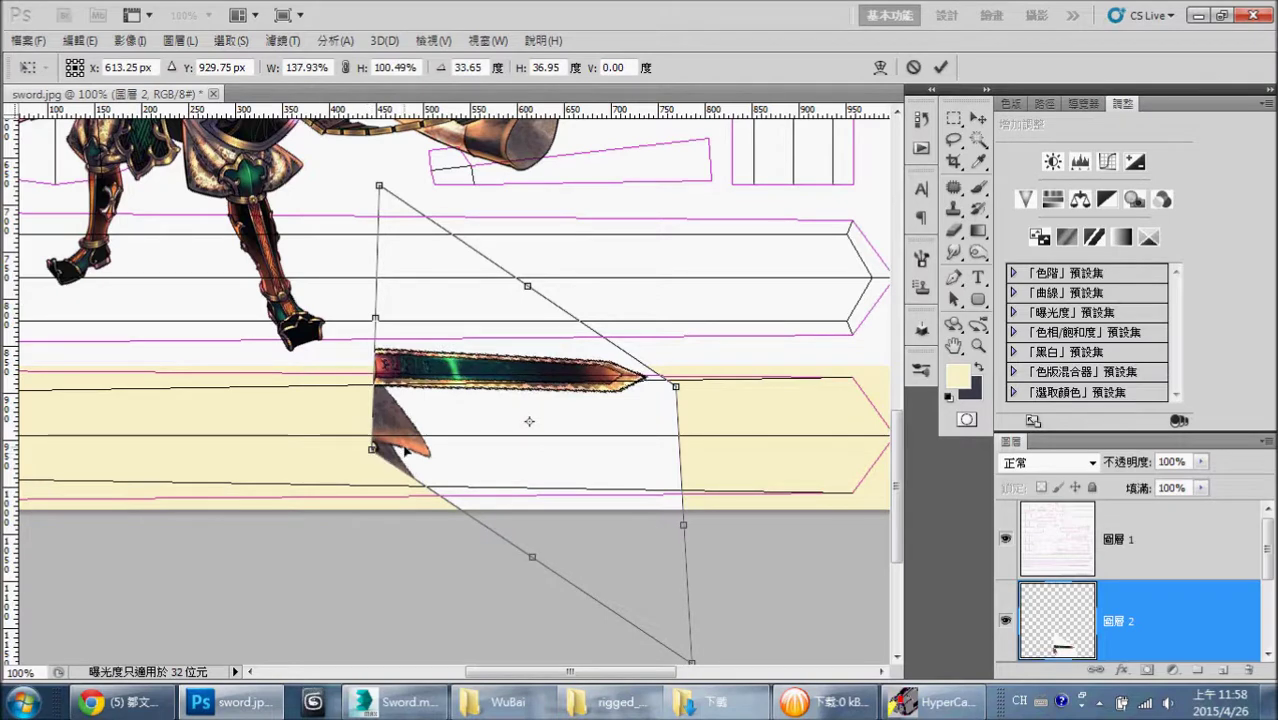
key("Return")
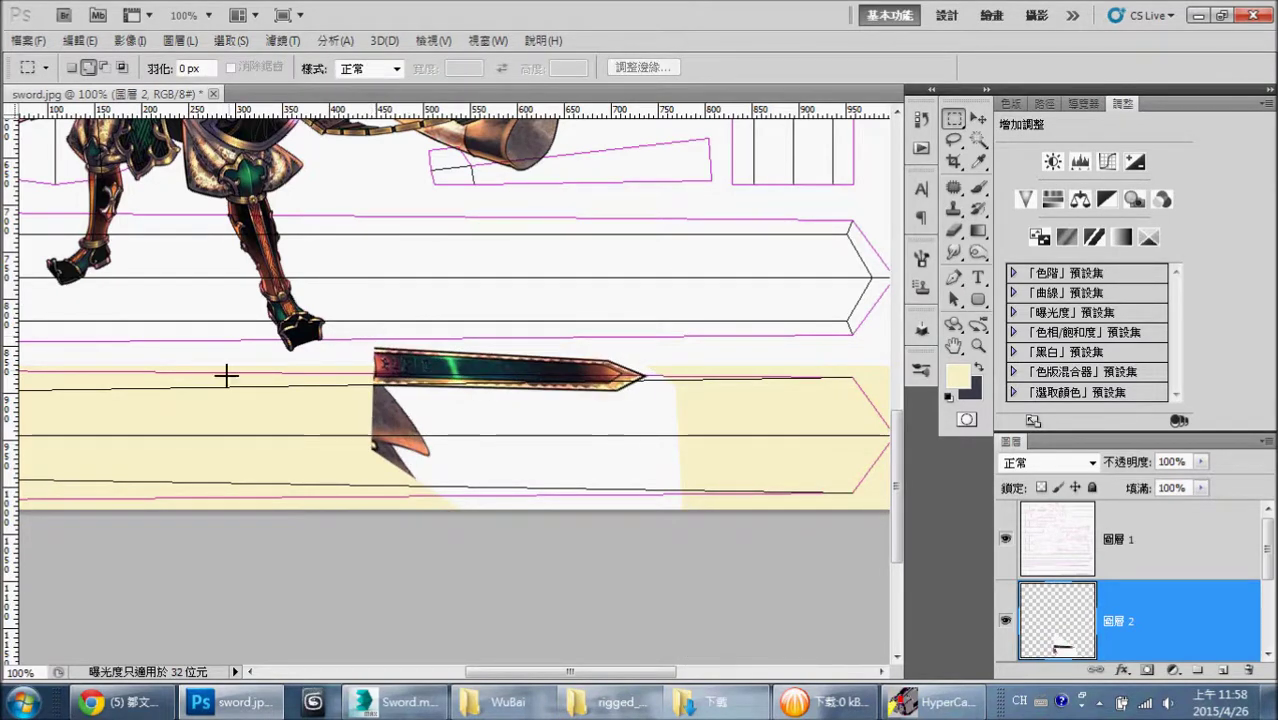
- Stretch the sword layer wider and taller so the blade spans the texture's full width
key("ctrl+t")
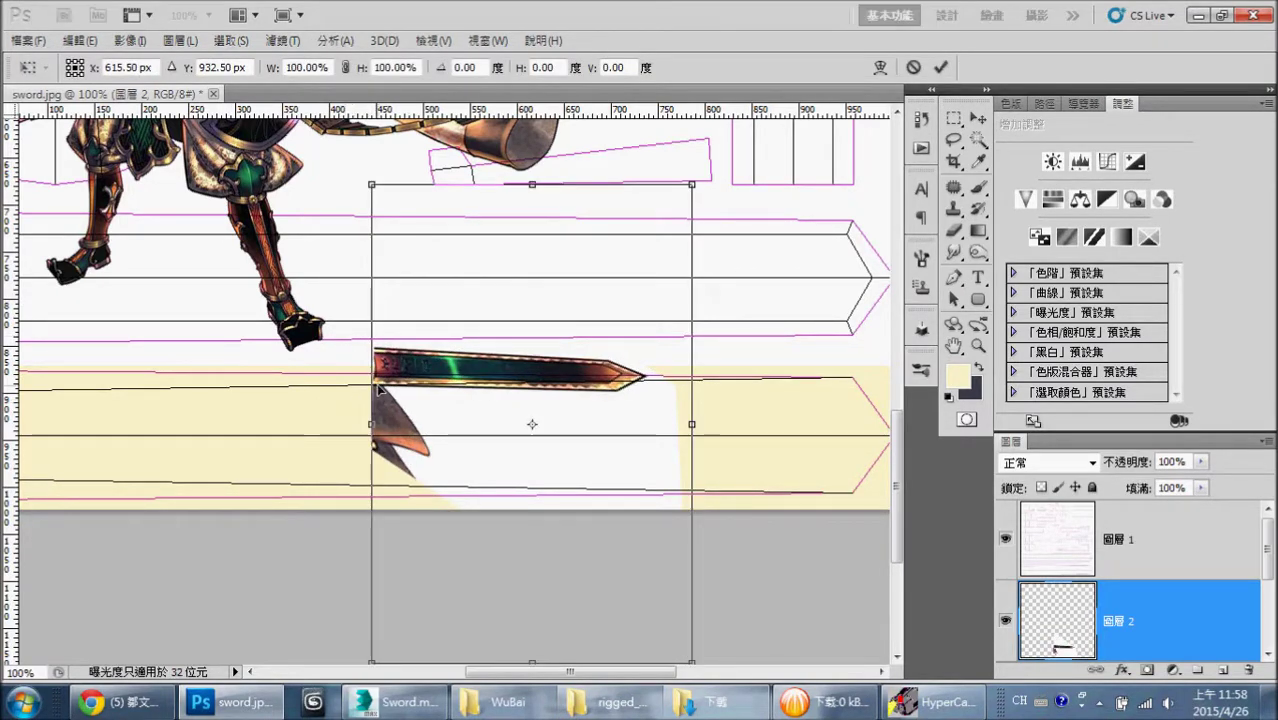
key("ctrl+minus")
left_click_drag(614, 413, 812, 441)
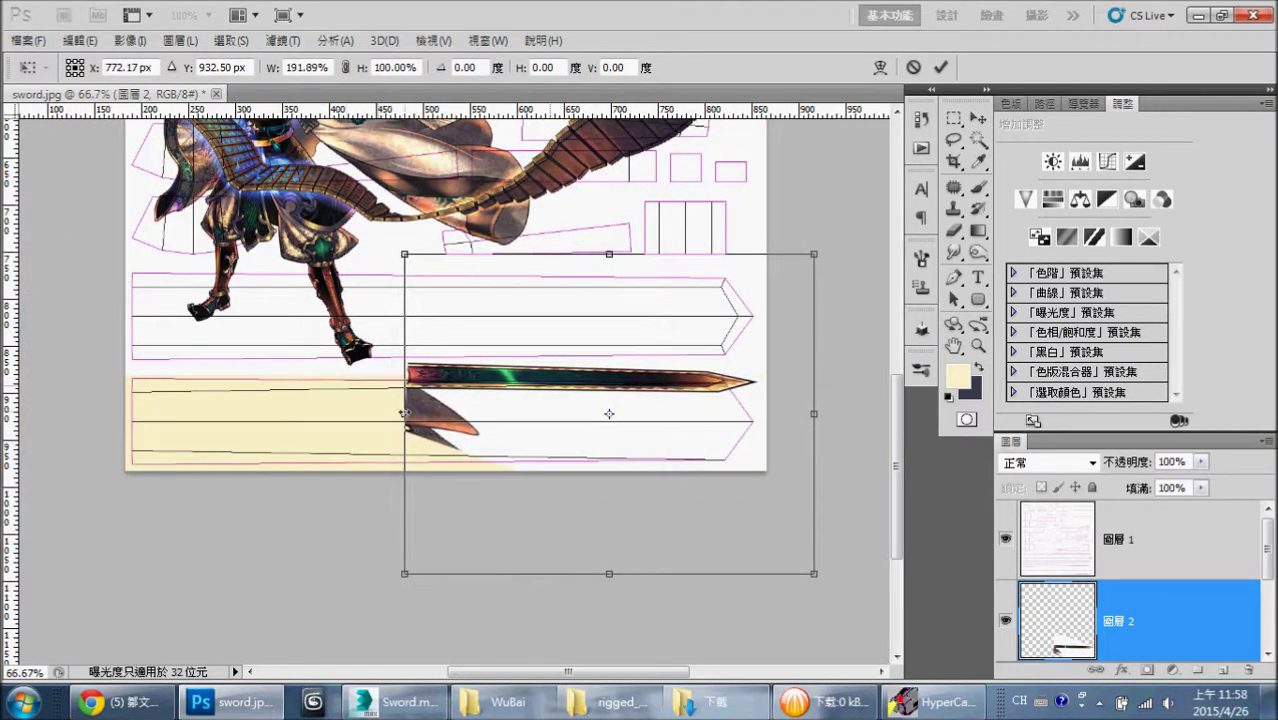
left_click_drag(404, 413, 109, 413)
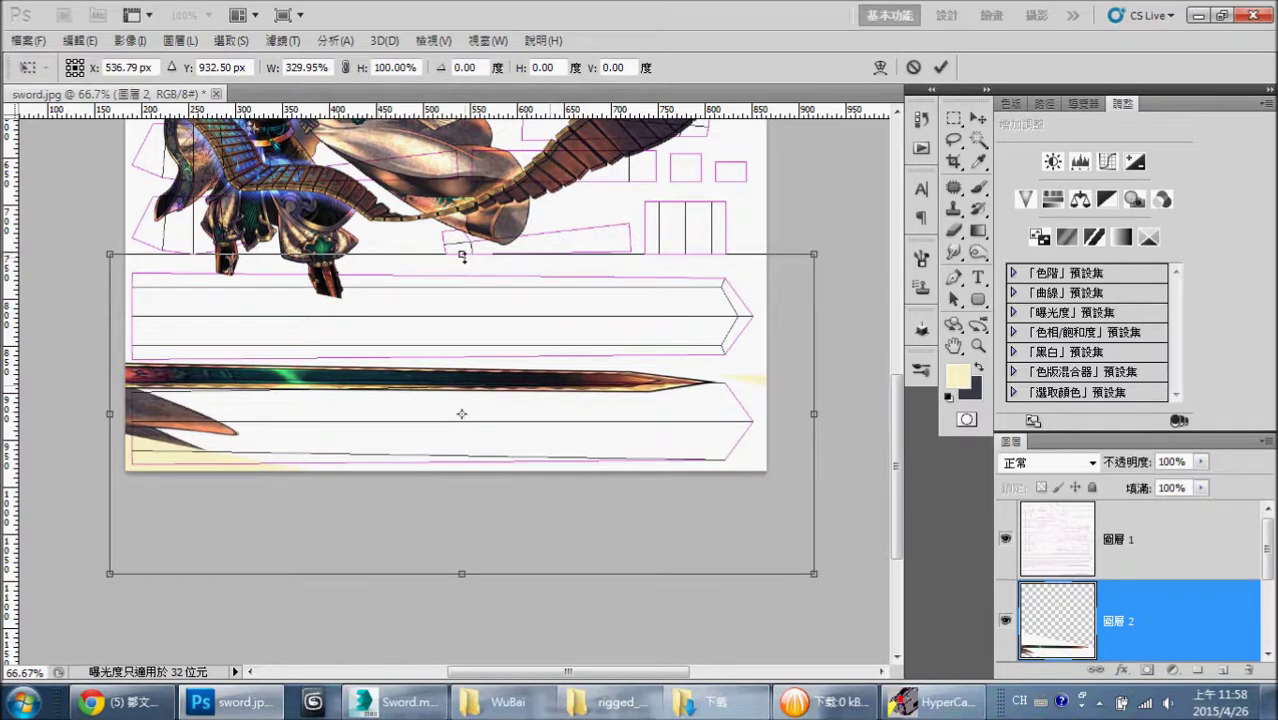
left_click_drag(461, 255, 461, 125)
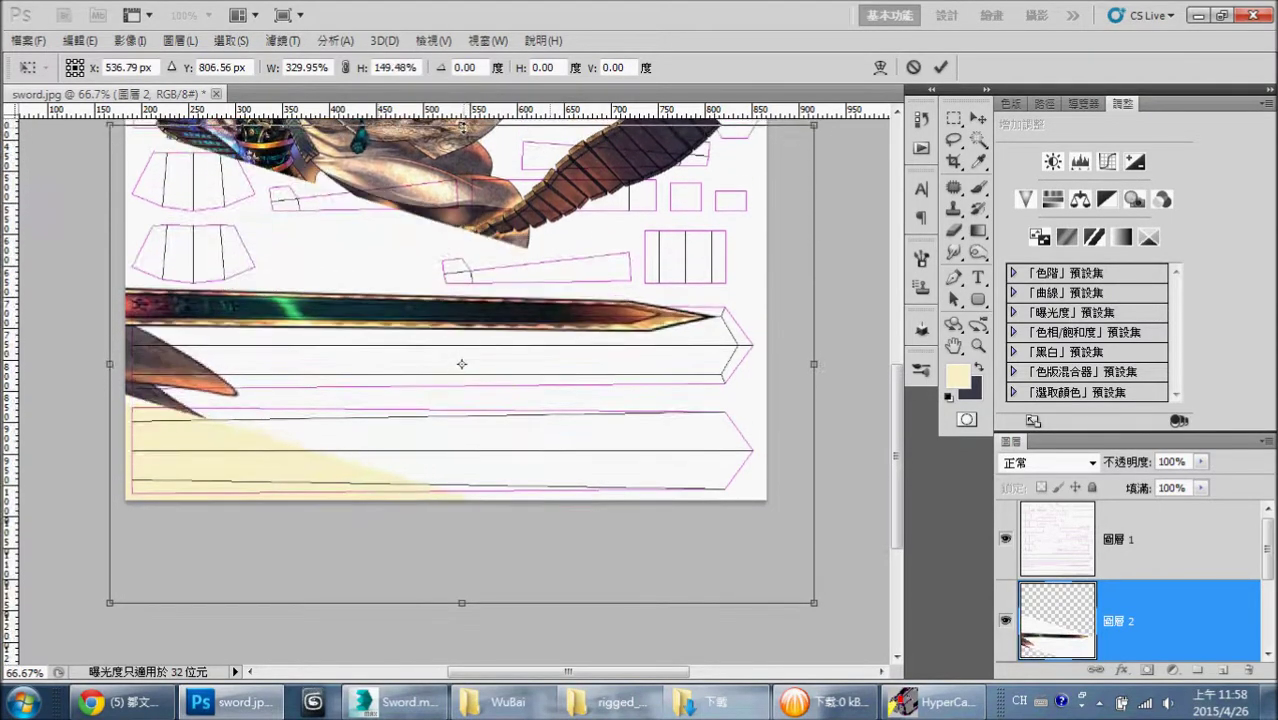
mouse_move(461, 601)
left_mouse_down()
mouse_move(461, 660)
mouse_move(481, 641)
left_mouse_up()
key("ctrl+minus")
key("ctrl+minus")
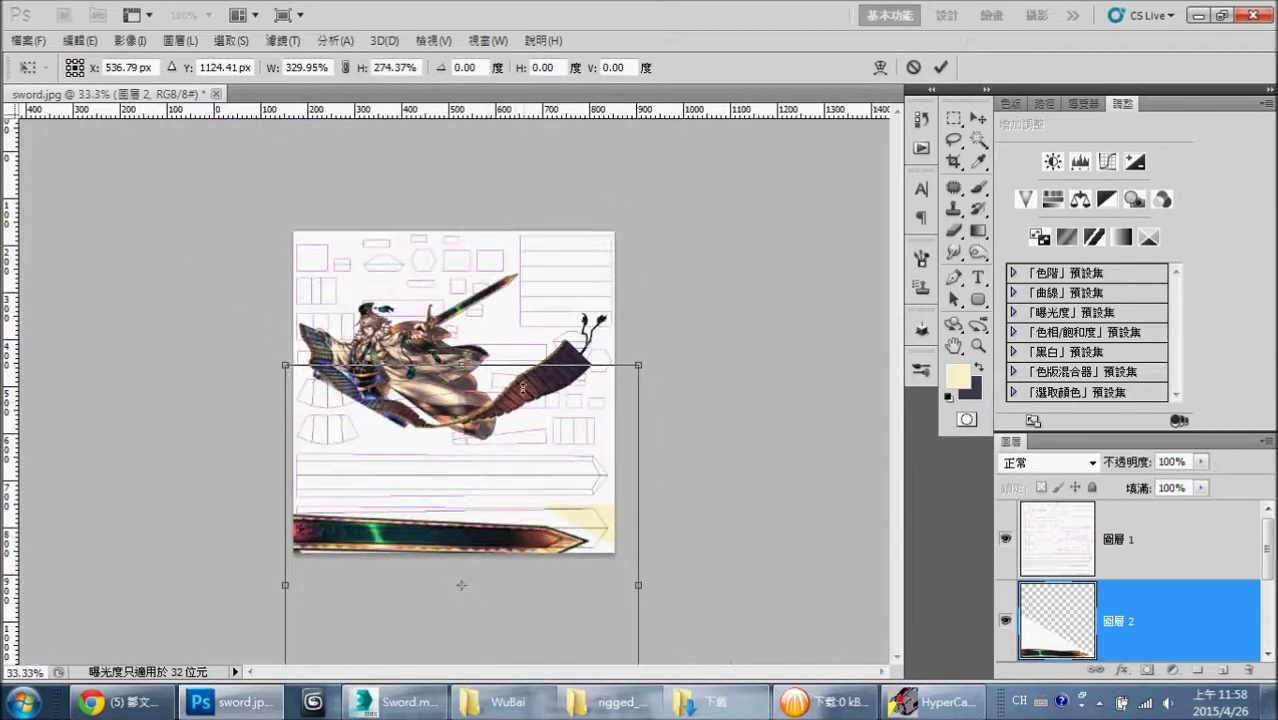
left_click_drag(457, 365, 484, 232)
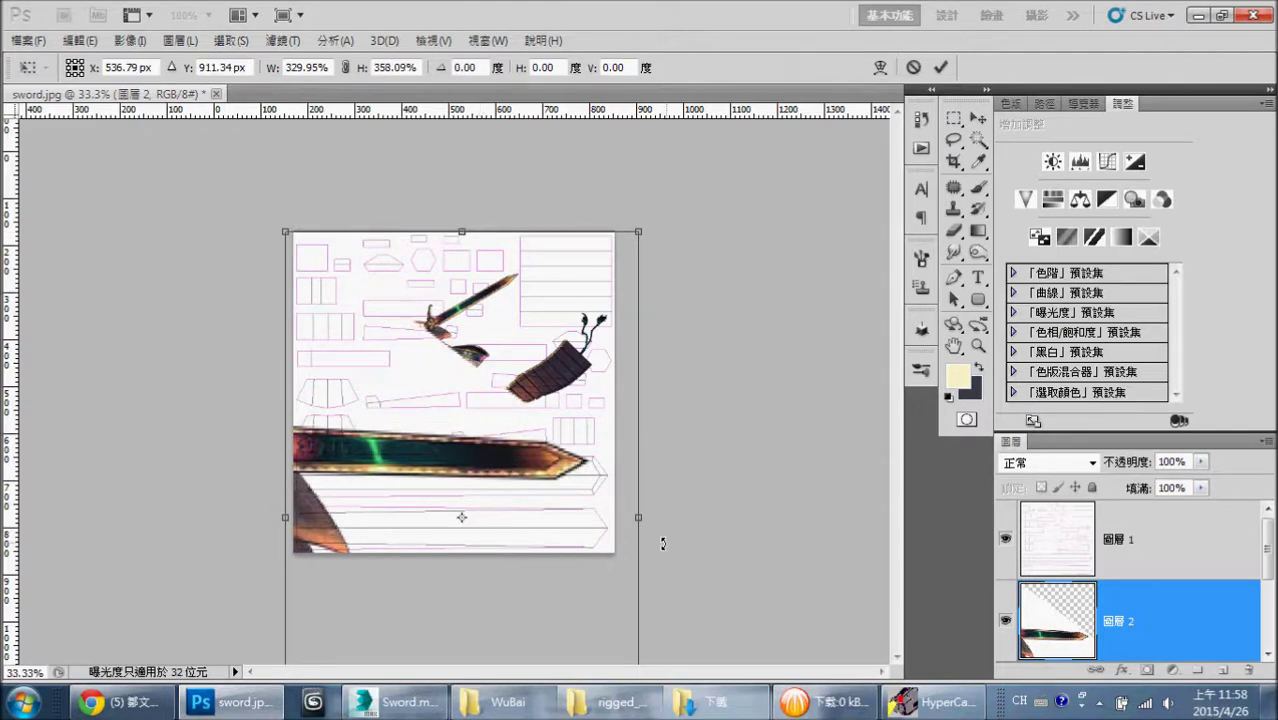
key("ctrl+plus")
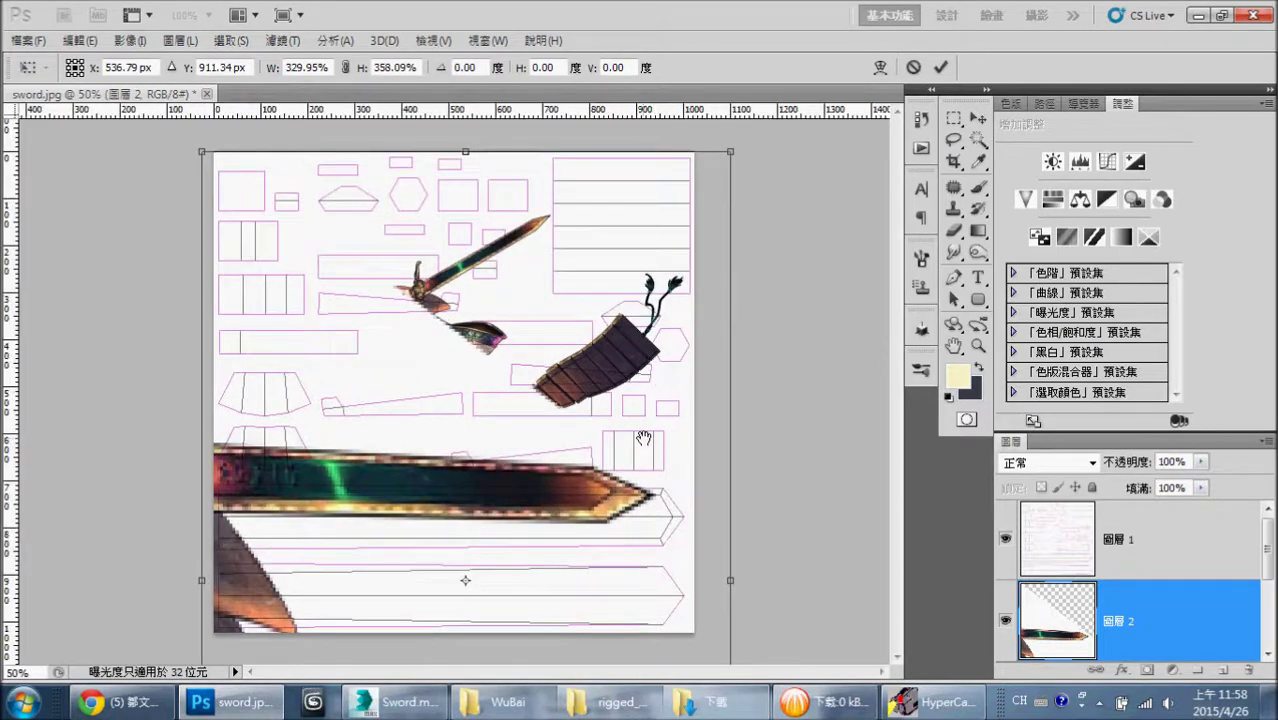
- Reposition the stretched blade, skew it about −3° to match the strip, and commit
left_click_drag(590, 454, 601, 484)
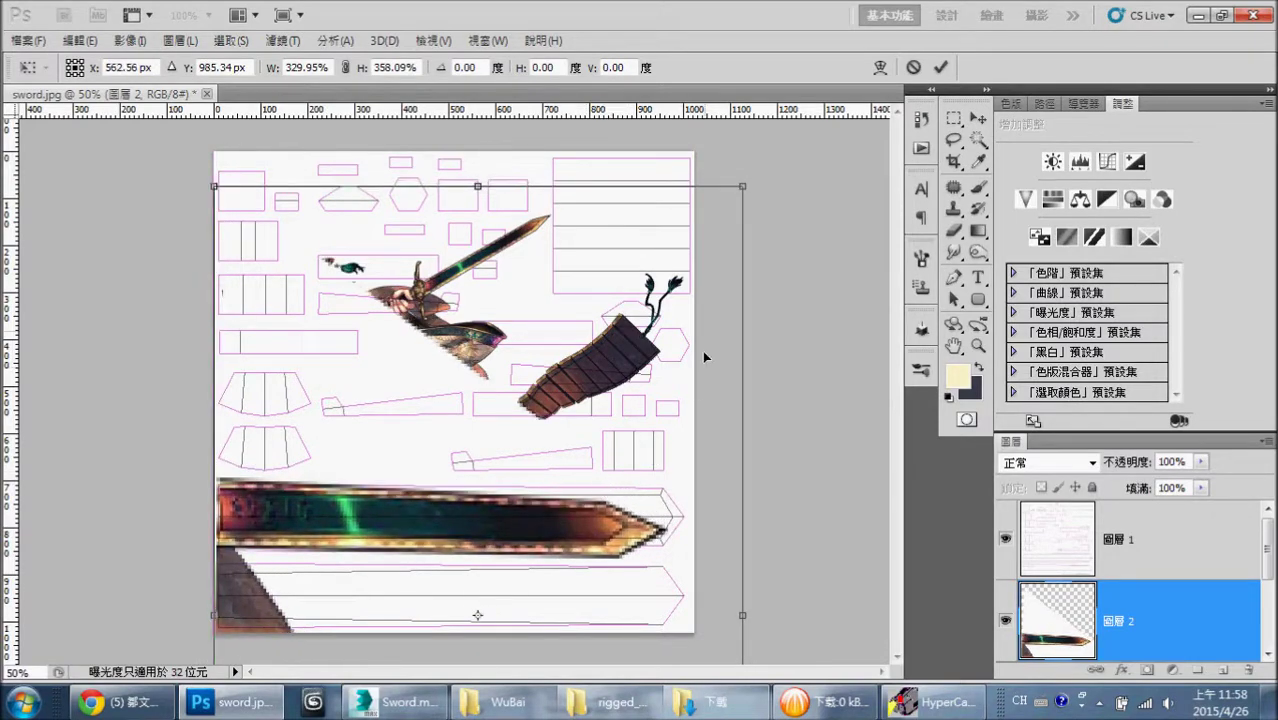
left_click_drag(747, 197, 749, 169, "ctrl")
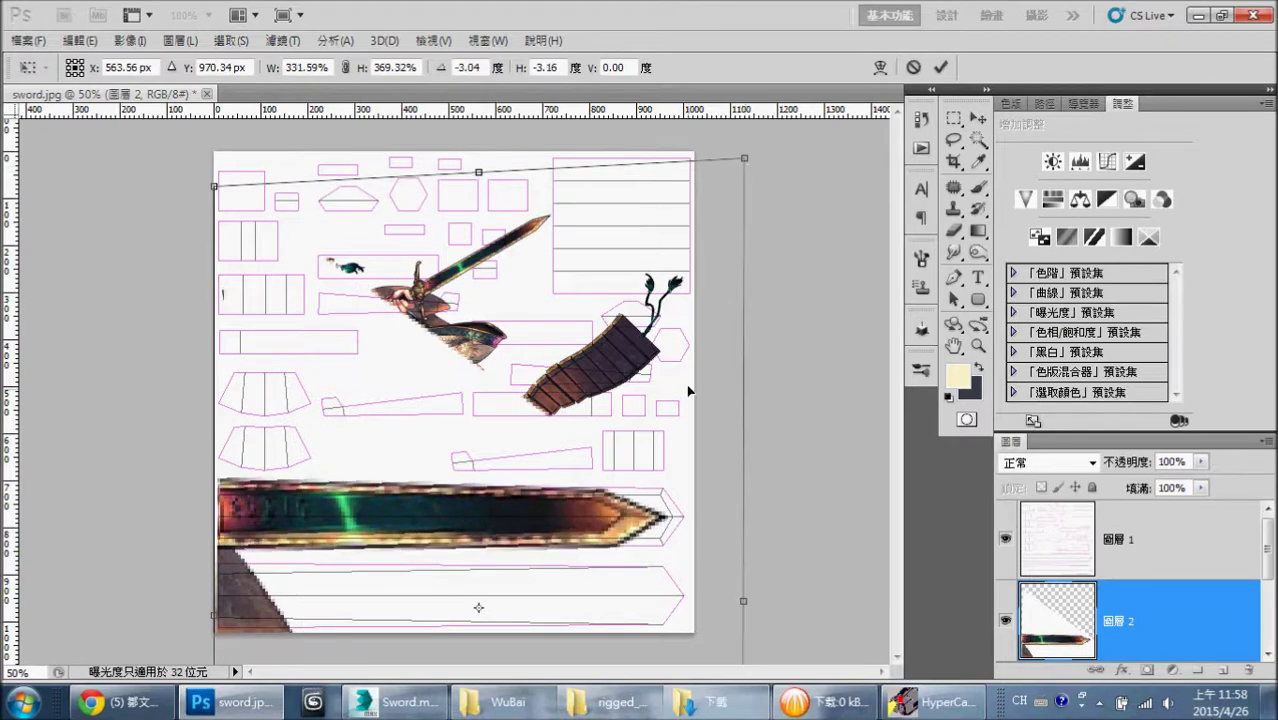
key("Up")
key("Up")
key("Up")
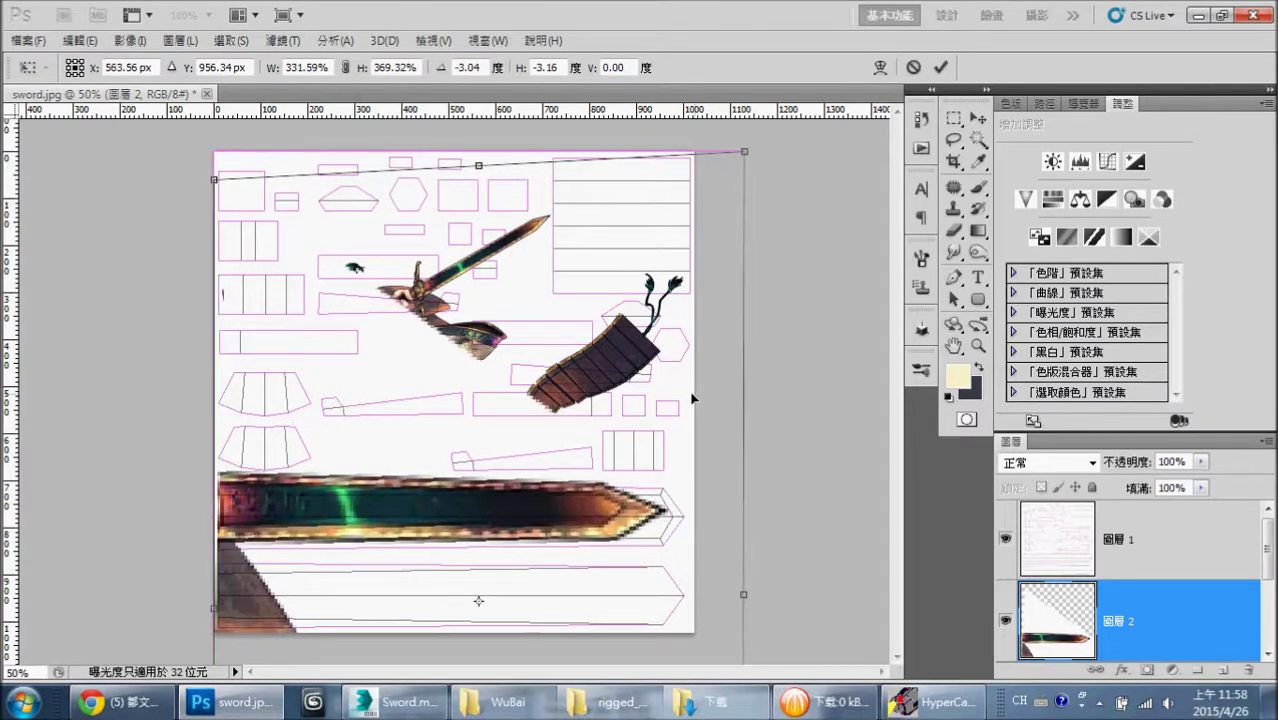
key("Down")
key("Down")
key("Down")
key("Down")
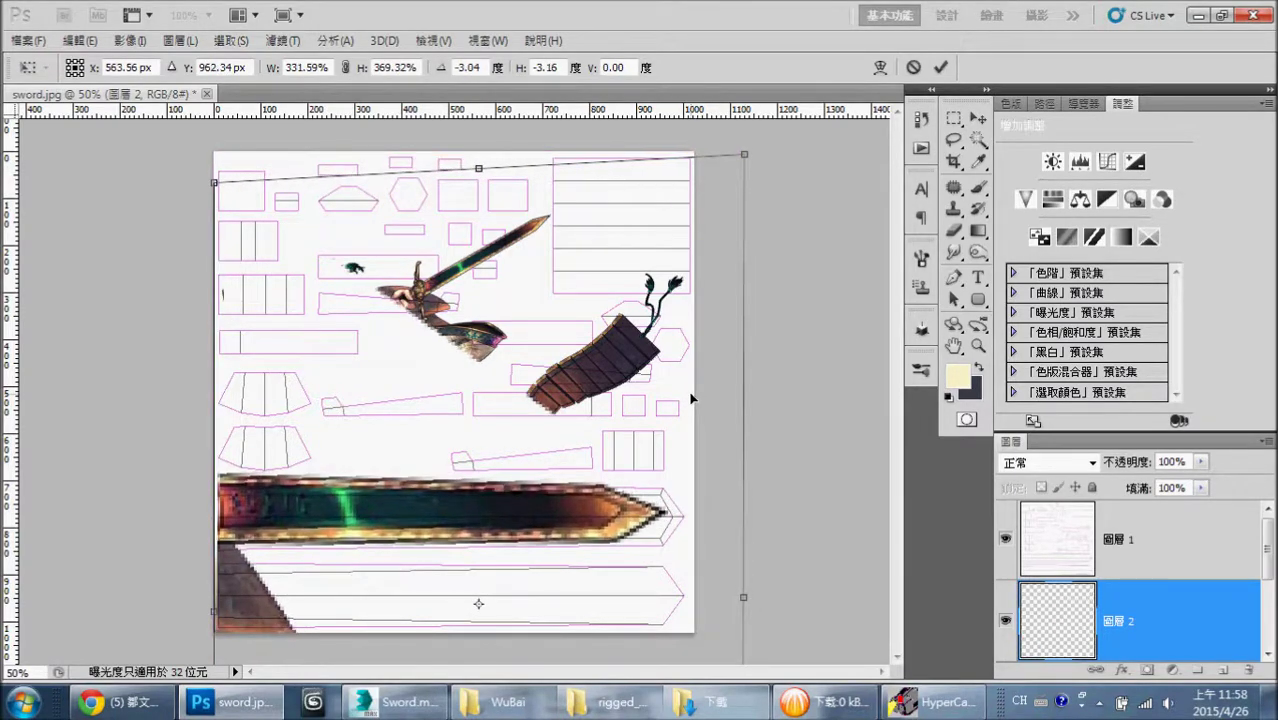
key("Down")
key("Down")
key("Return")
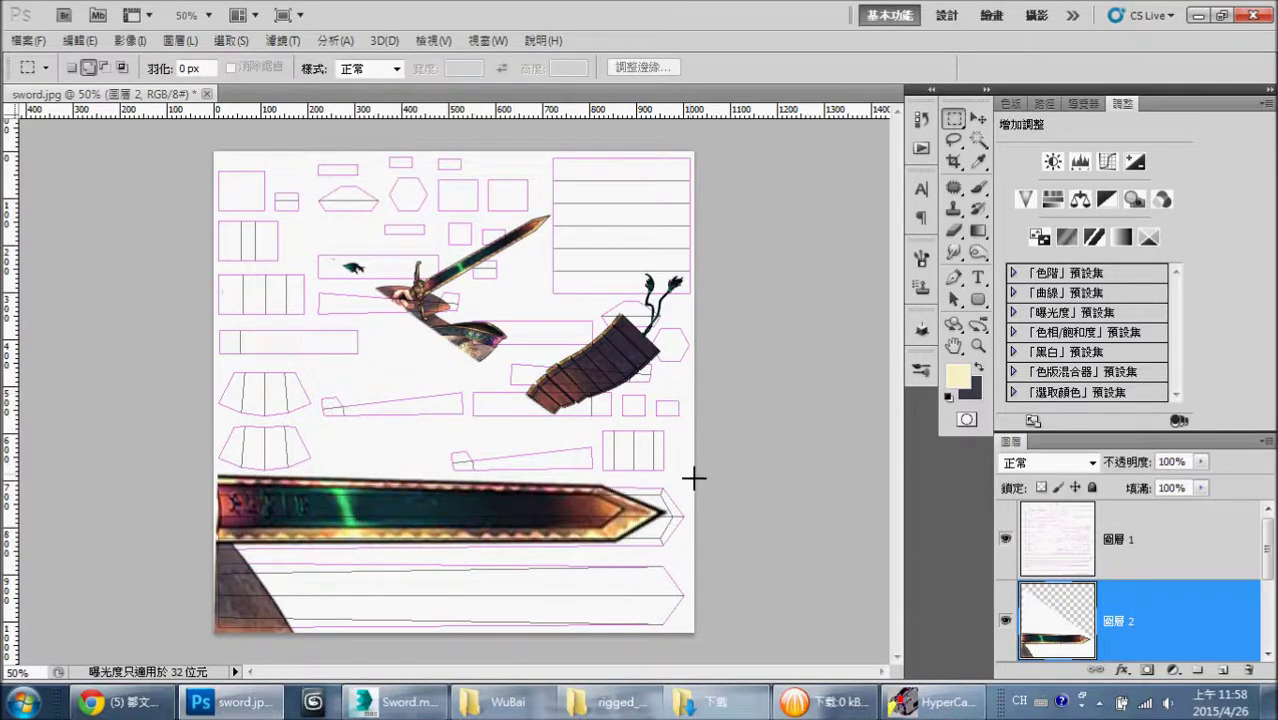
- Commit the blade's transform without widening it, then clear the selection
left_click_drag(723, 443, 152, 598)
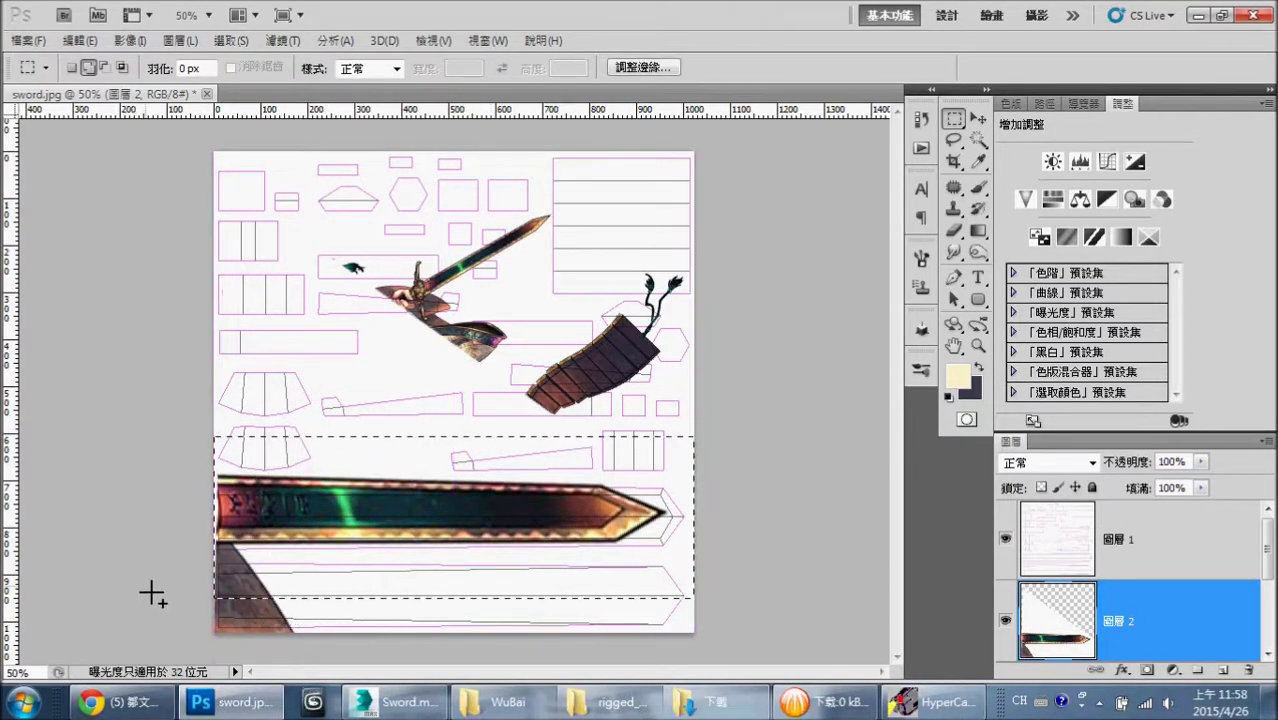
key("ctrl+t")
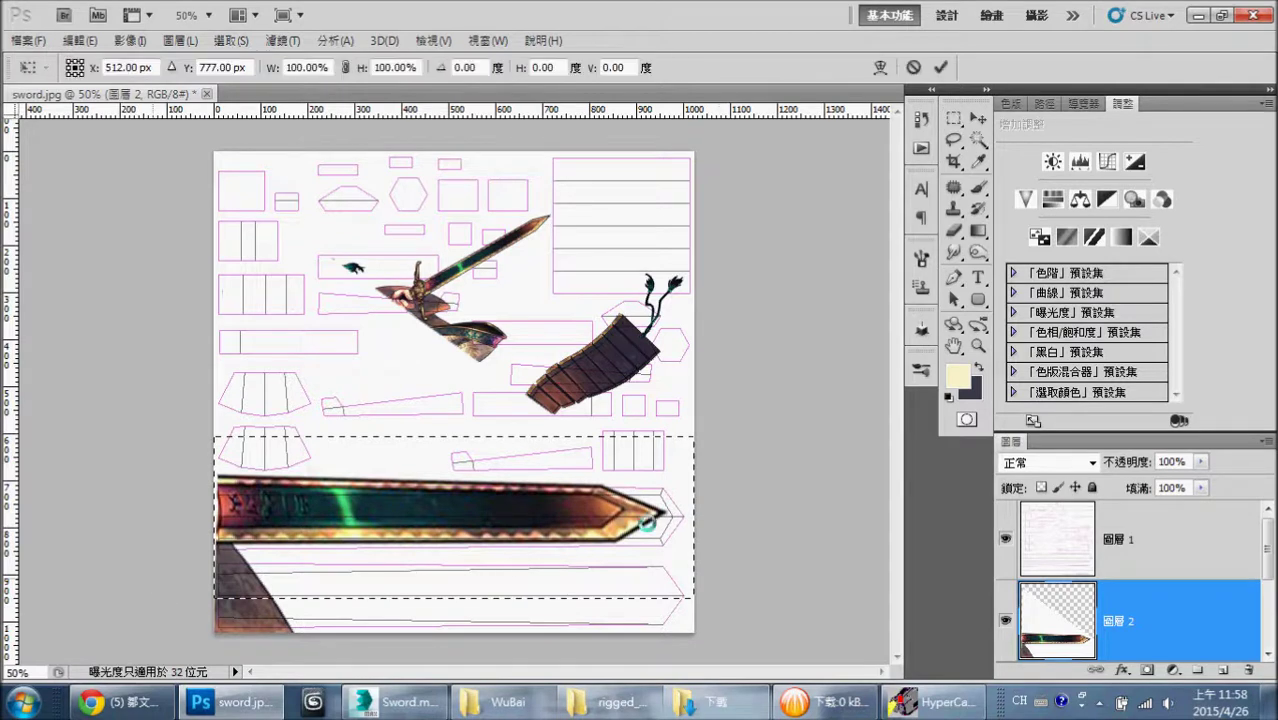
left_click_drag(697, 516, 753, 517)
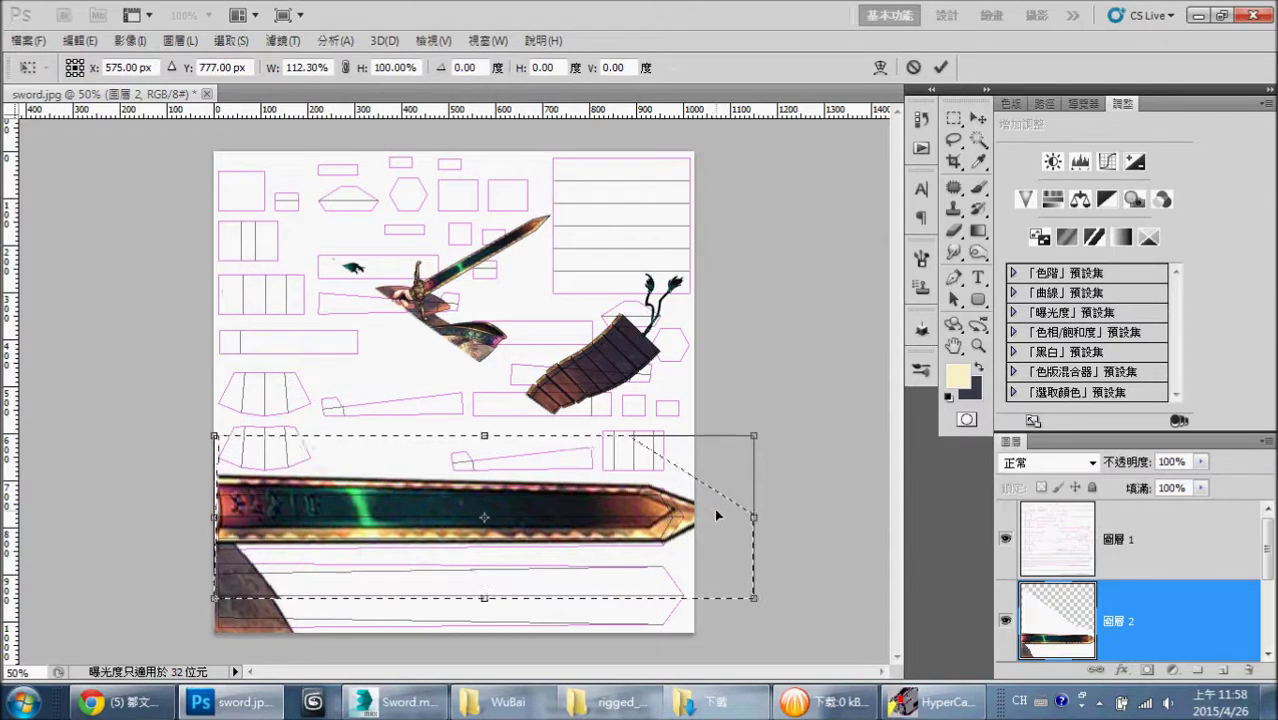
key("ctrl+z")
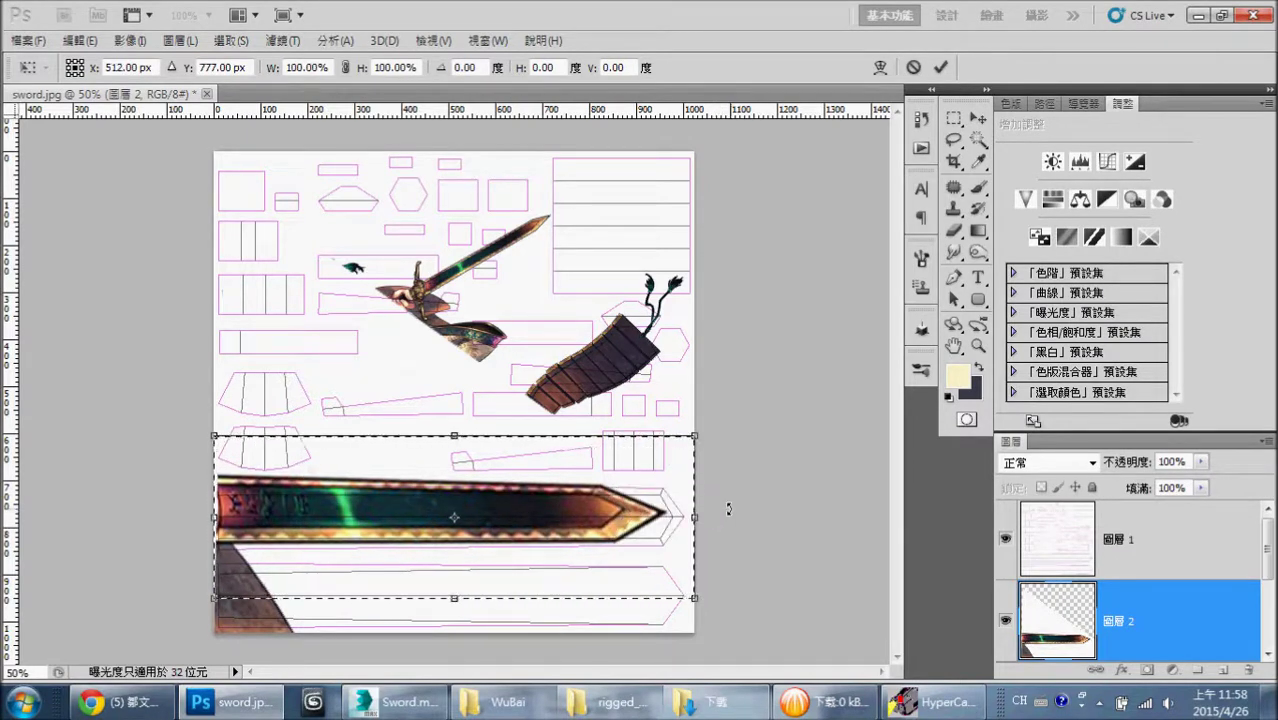
key("Return")
key("ctrl+d")
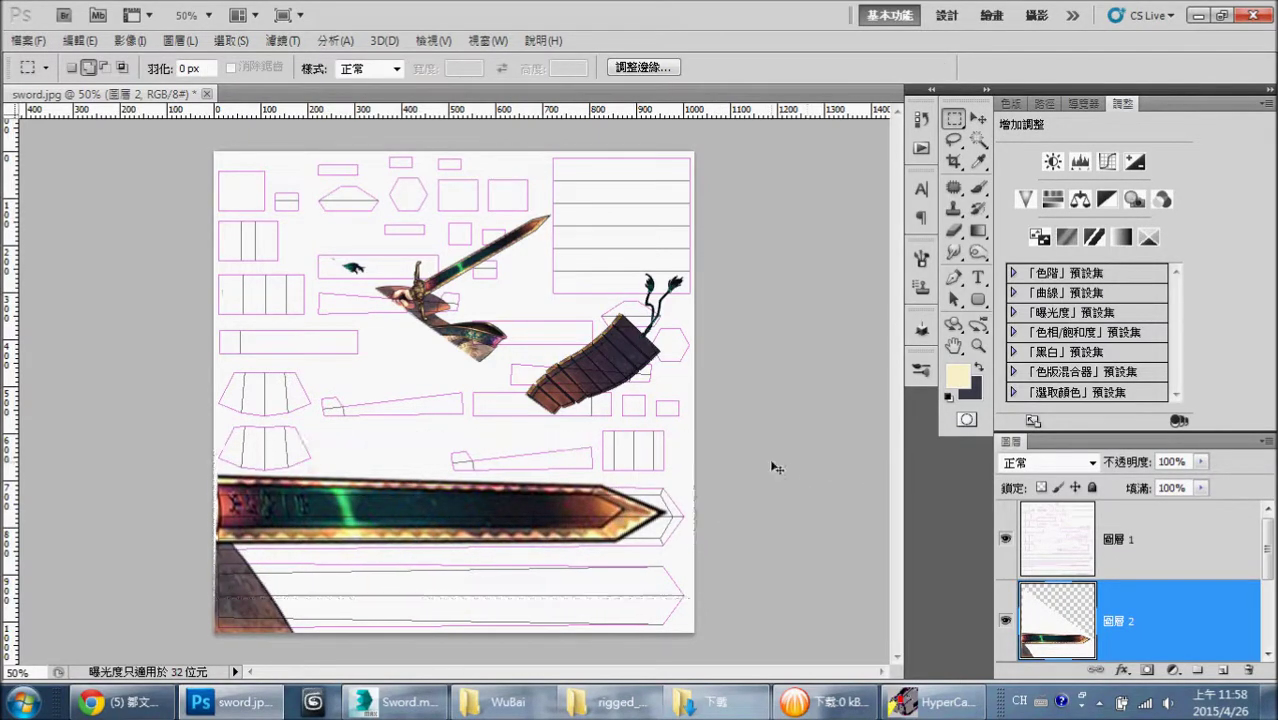
- Copy the blade tip onto 圖層 3 and squeeze it to 35.99% width
left_click_drag(700, 418, 424, 638)
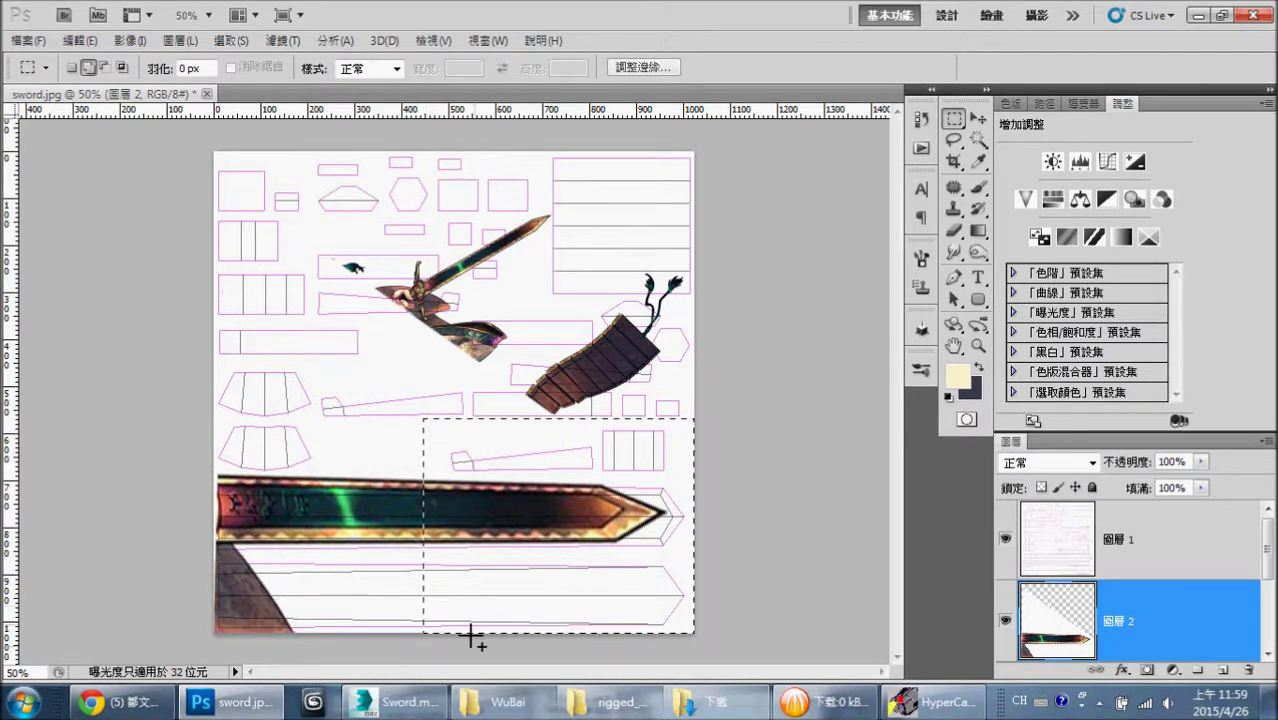
key("ctrl+j")
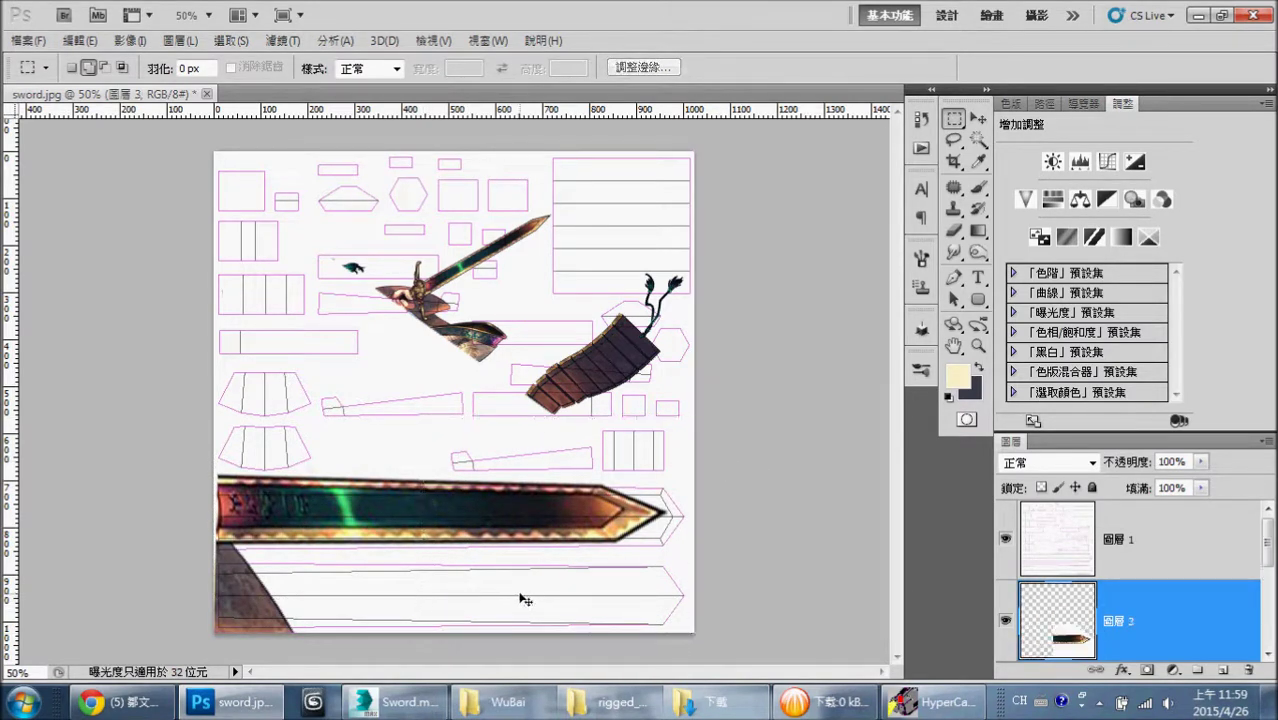
key("ctrl+t")
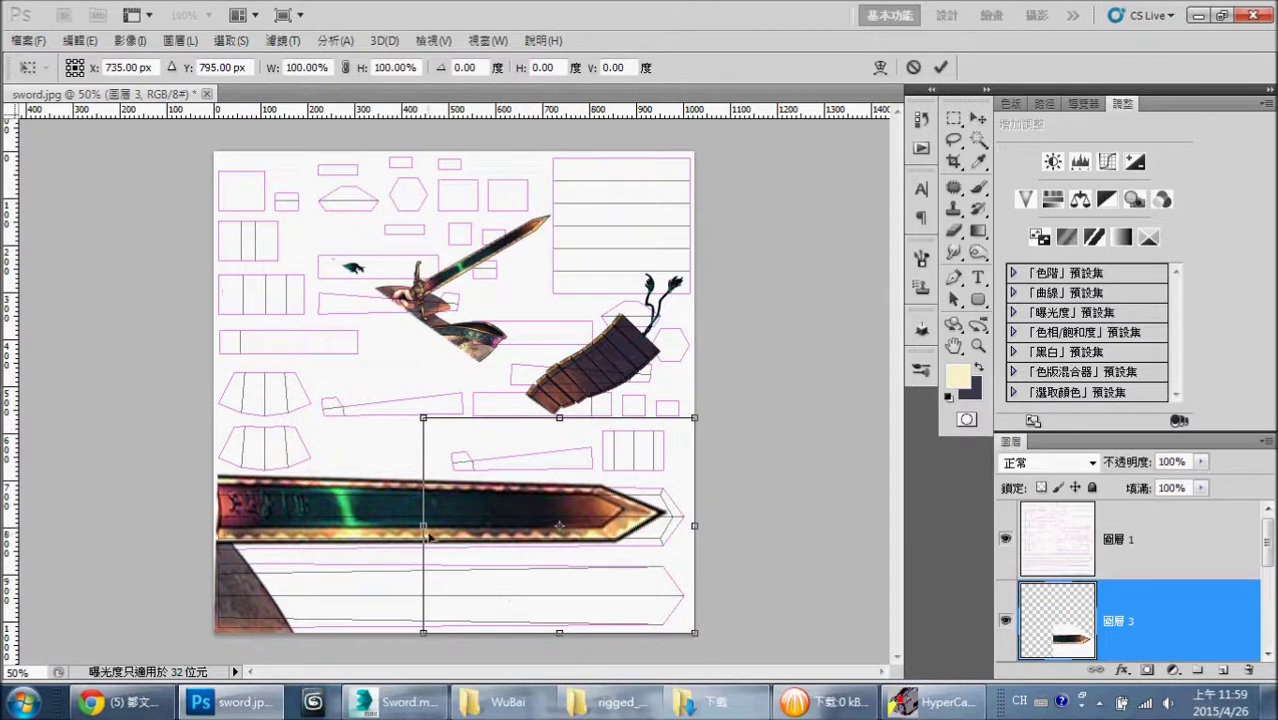
left_click_drag(422, 525, 595, 550)
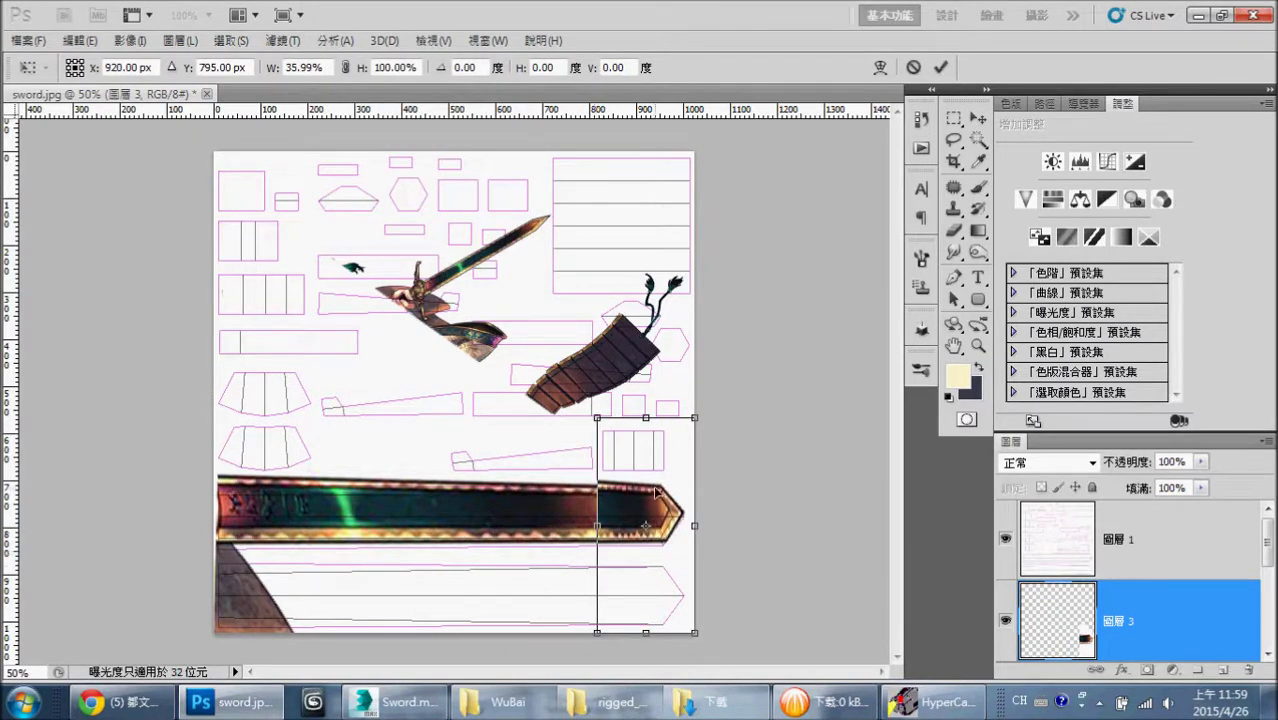
key("ctrl+plus")
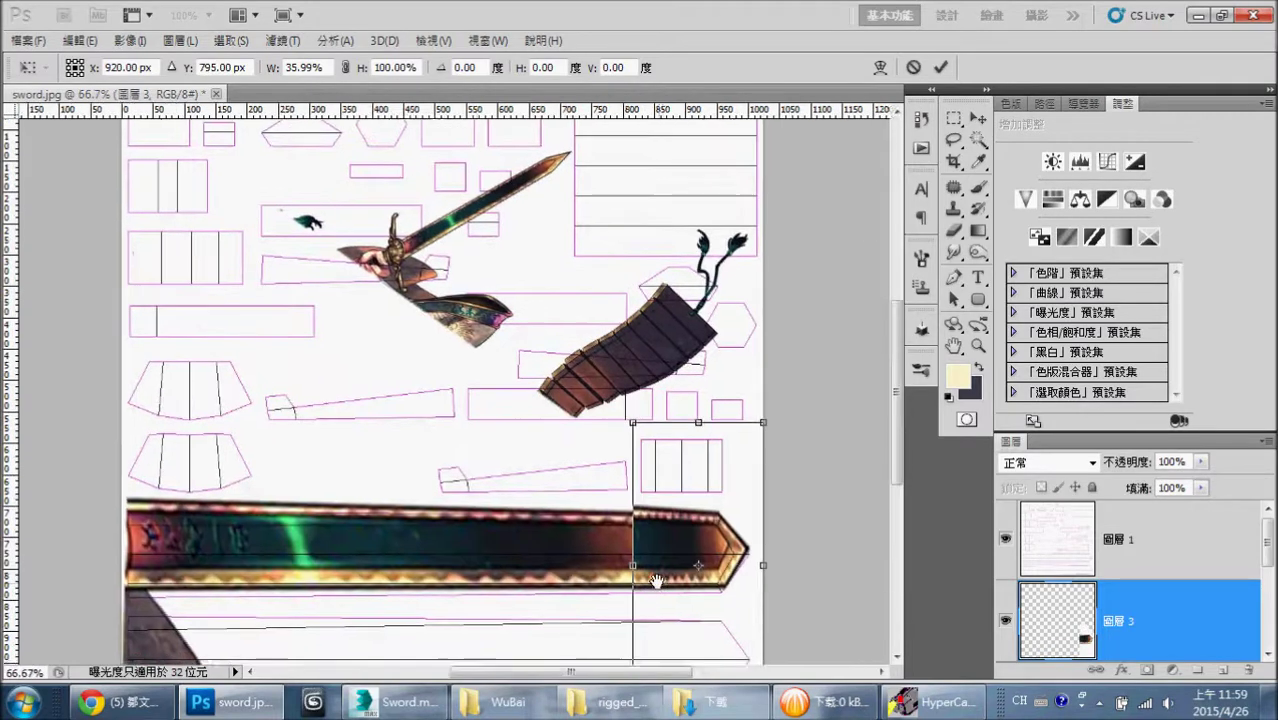
scroll(651, 453, "down", 3)
key("Return")
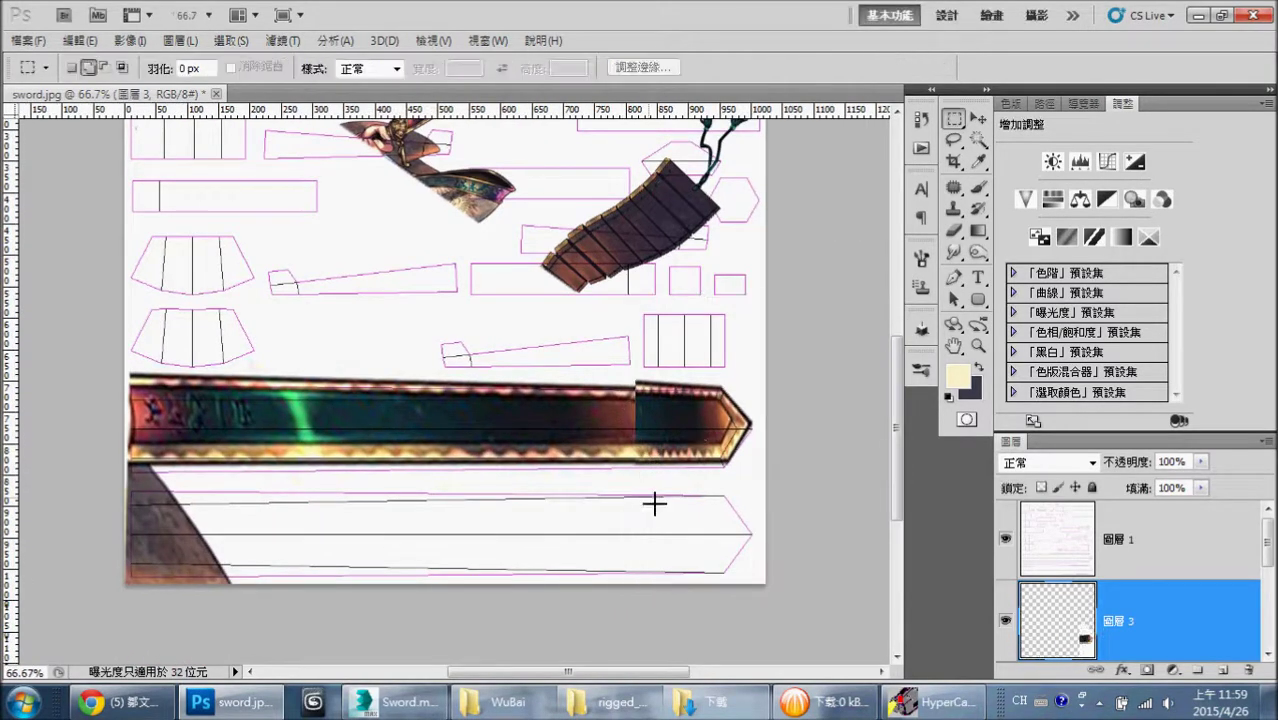
- Hide 圖層 3 and trace a polygonal lasso selection around the blade on 圖層 2
left_click(1006, 622)
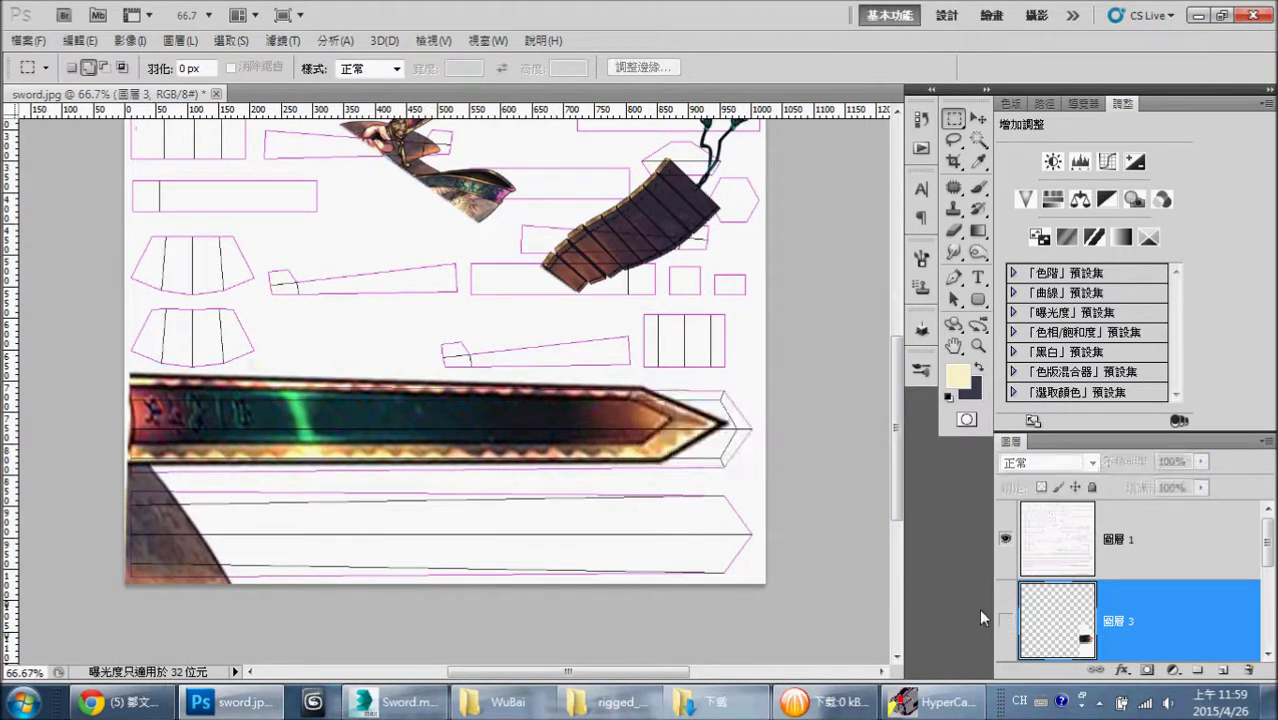
scroll(1140, 580, "down", 2)
left_click(1130, 555)
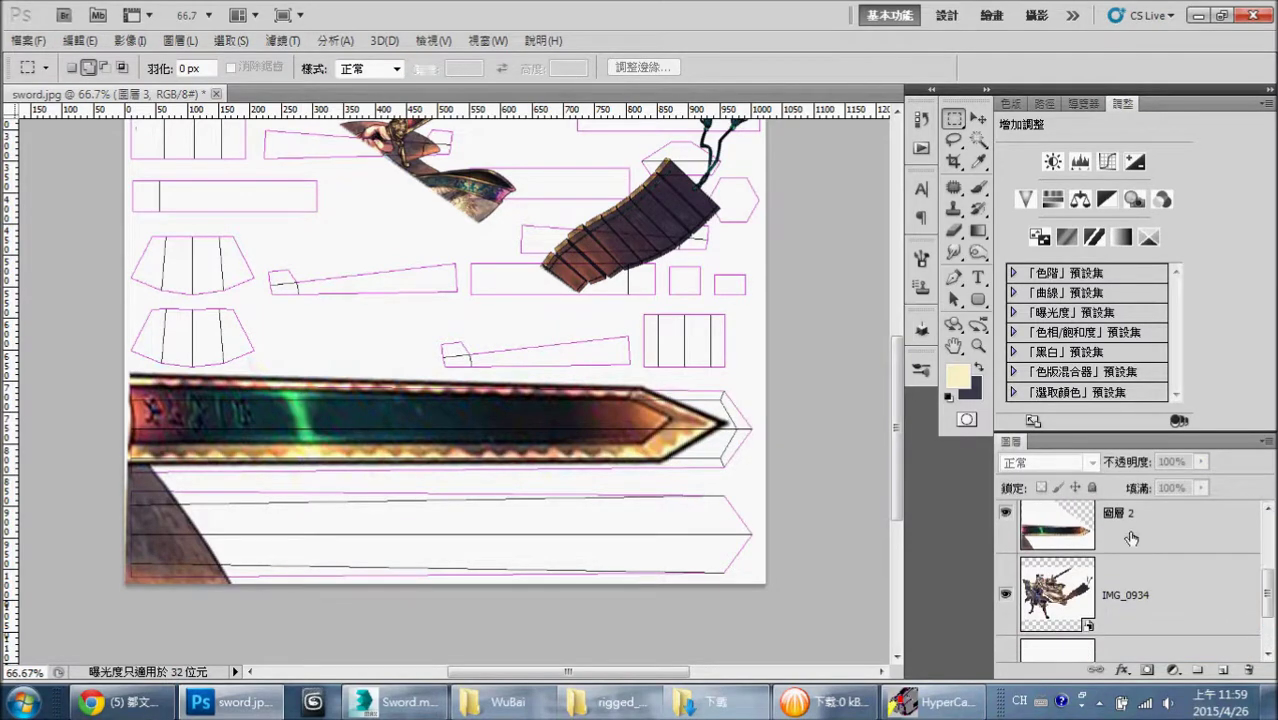
left_click(954, 140)
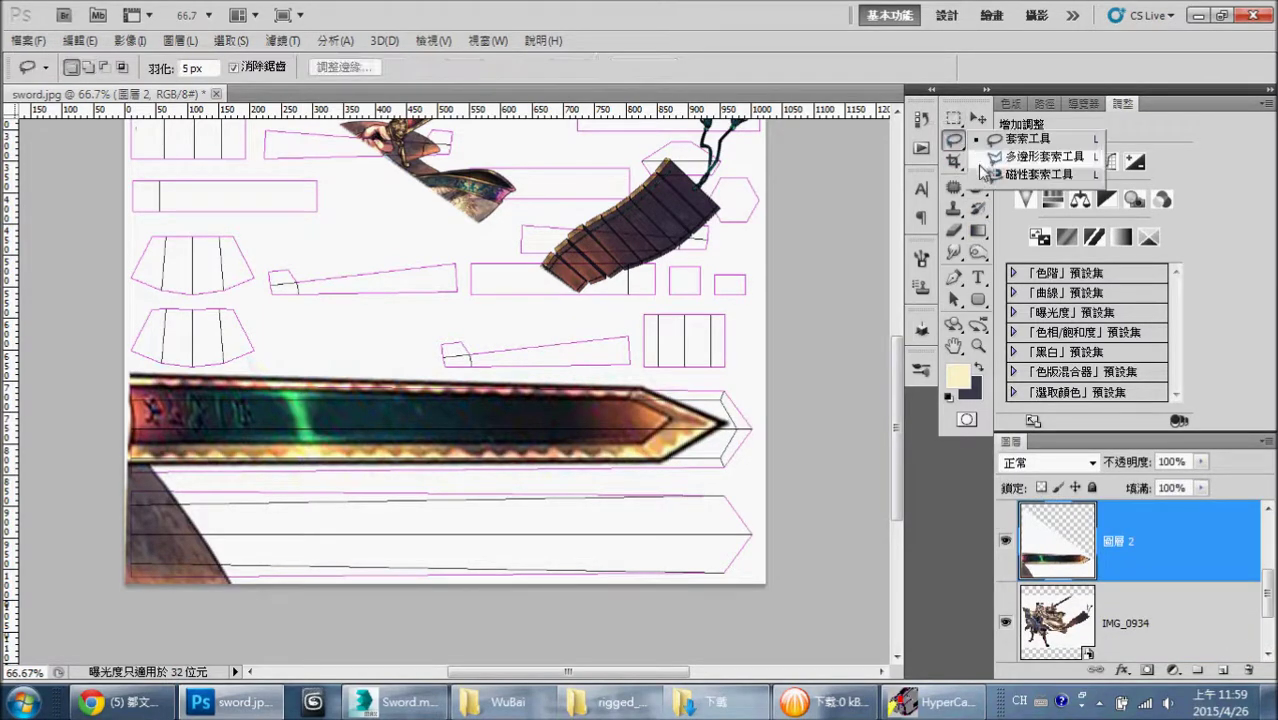
left_click(1030, 157)
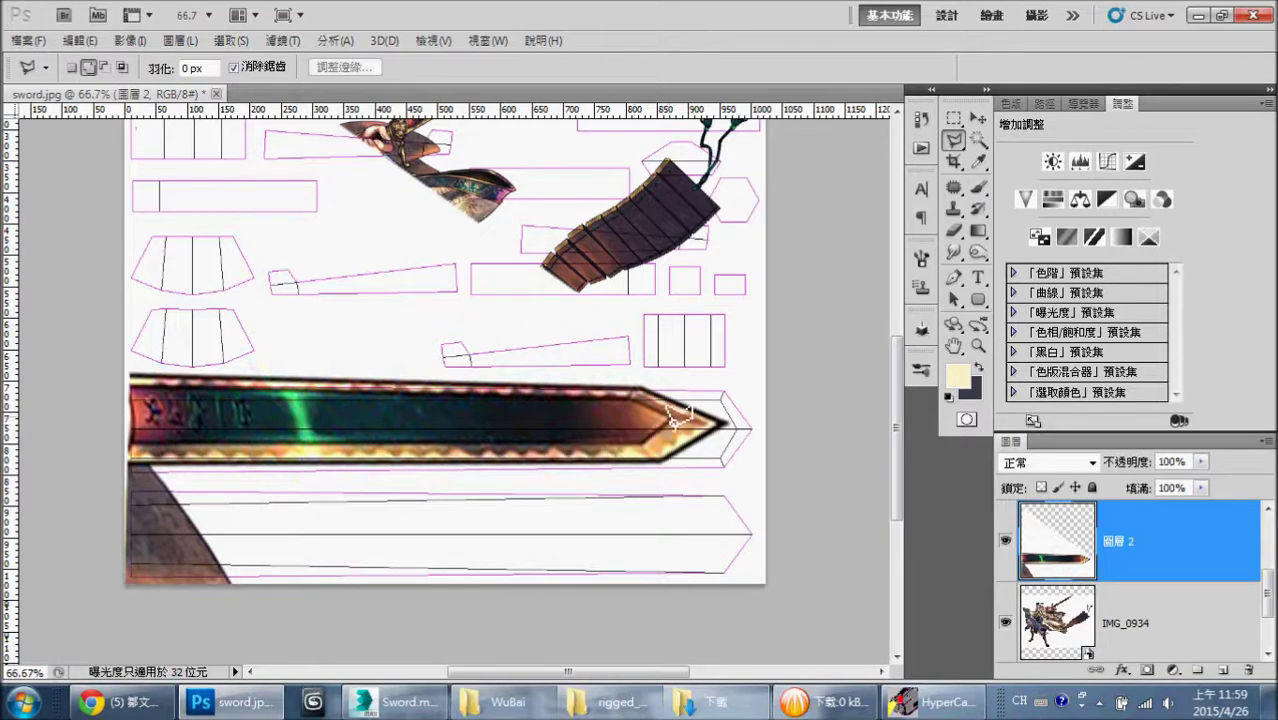
left_click(641, 389)
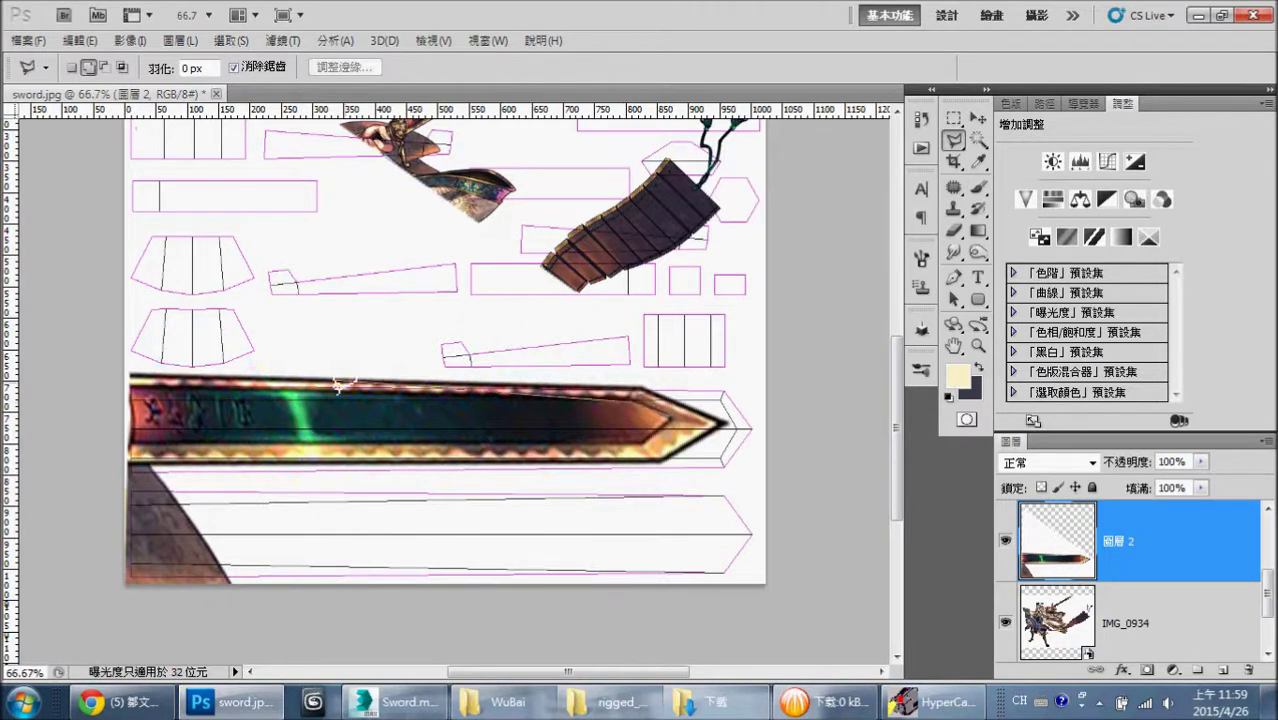
left_click(134, 384)
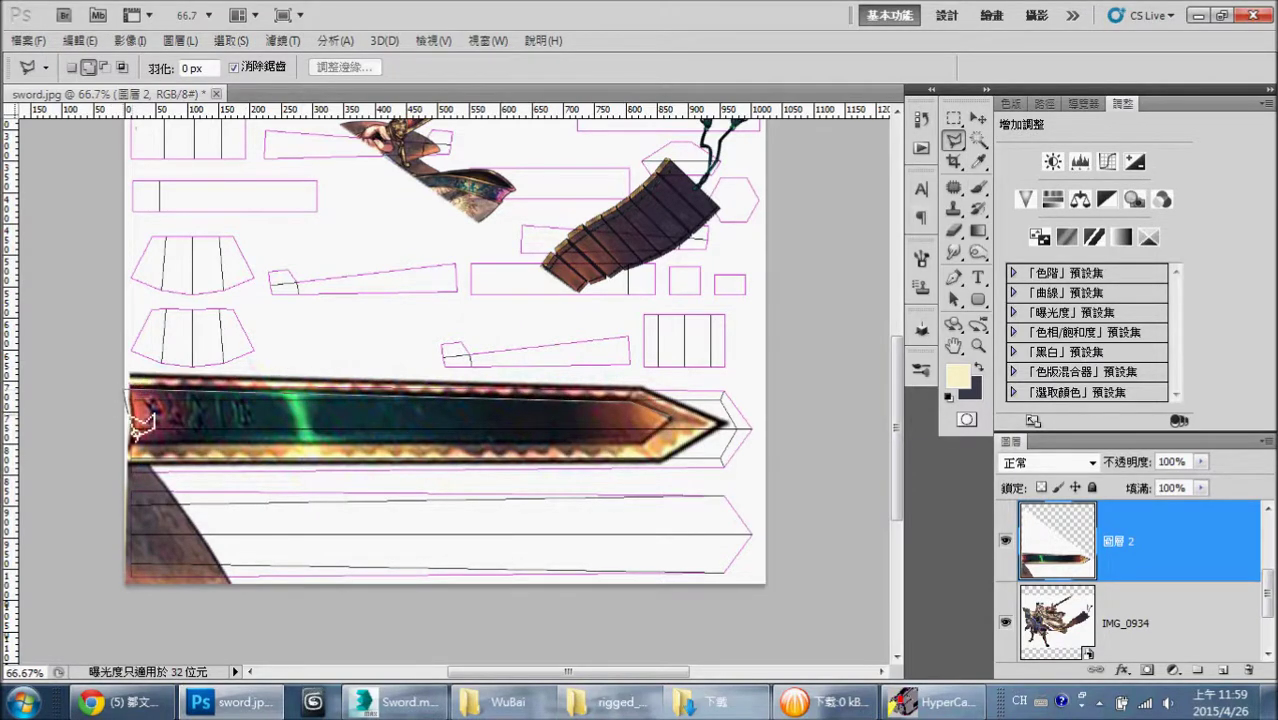
left_click(131, 454)
left_click(650, 458)
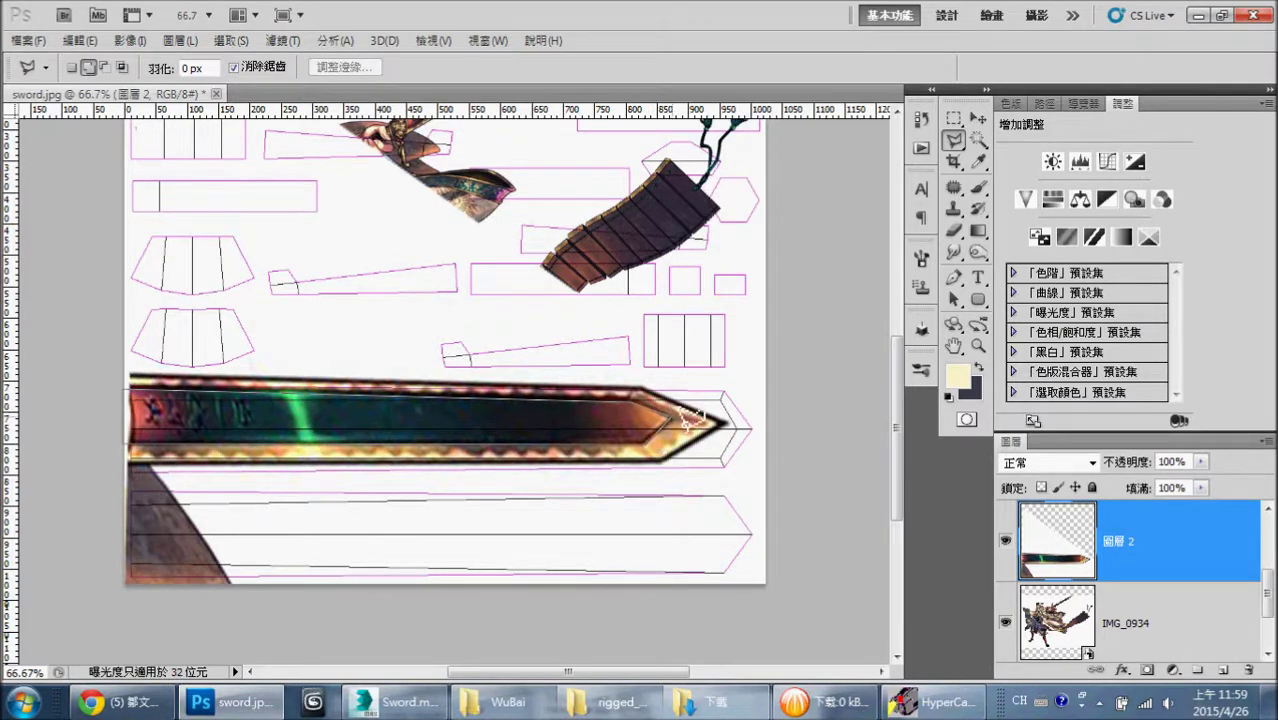
double_click(672, 416)
- Copy the blade selection to 圖層 4, show 圖層 3, and keep 圖層 4 above it
key("ctrl+j")
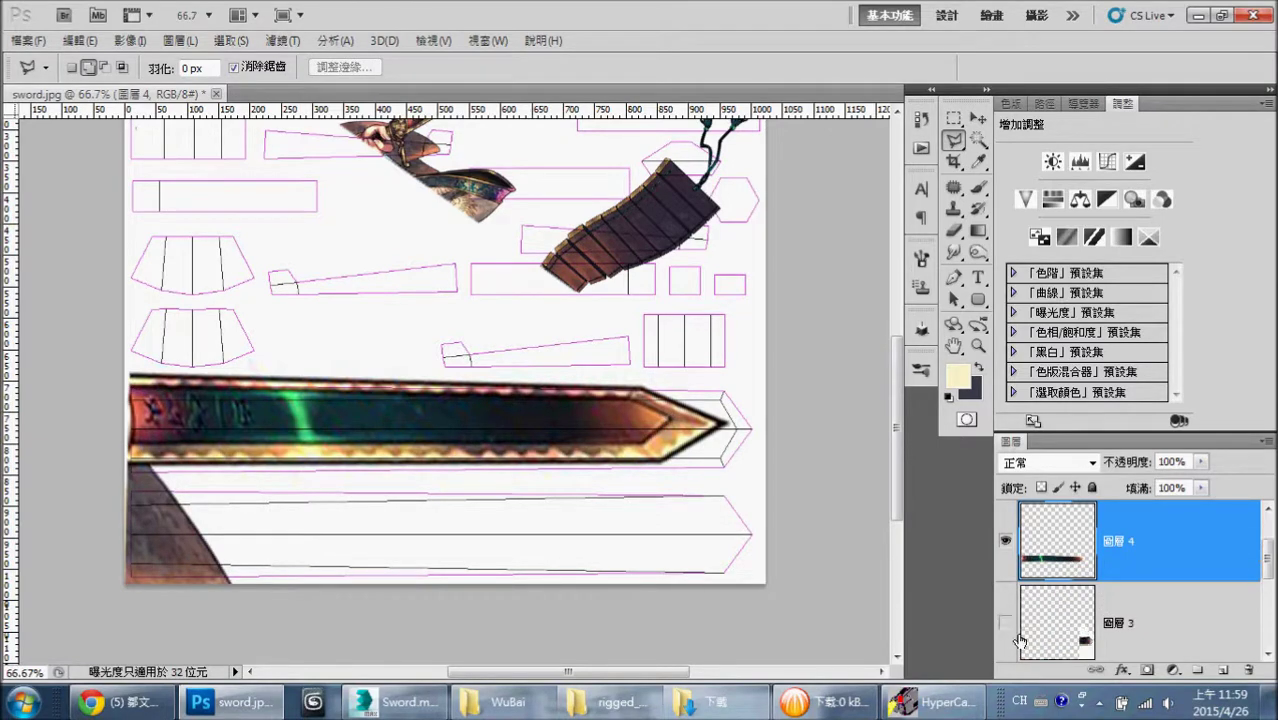
left_click(1005, 628)
mouse_move(1139, 567)
left_mouse_down()
mouse_move(1175, 612)
mouse_move(1173, 545)
left_mouse_up()
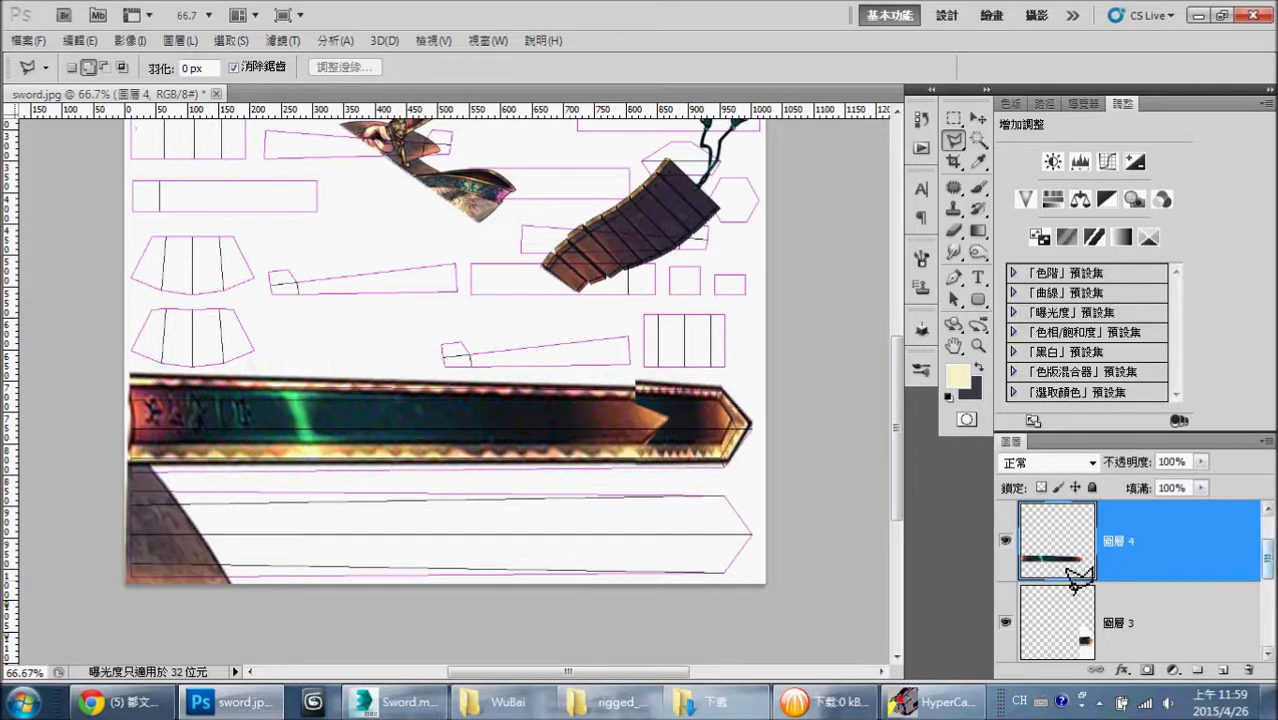
left_click(1005, 540)
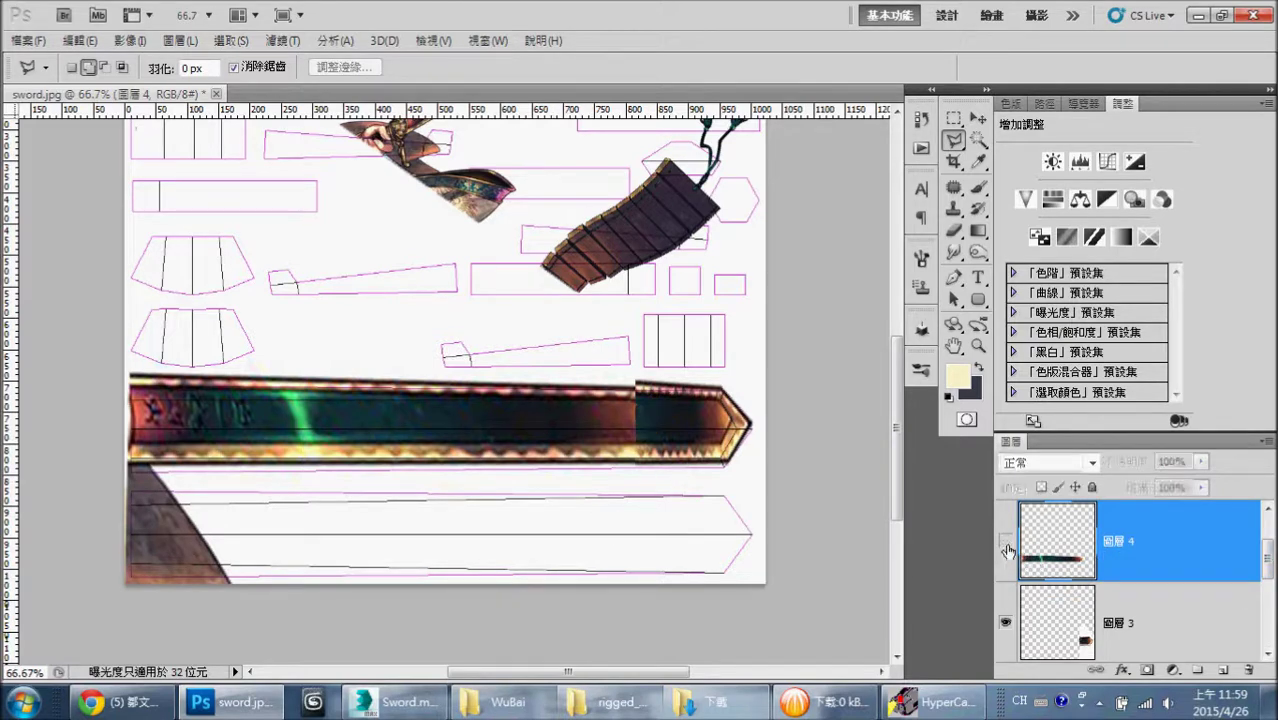
left_click(1005, 540)
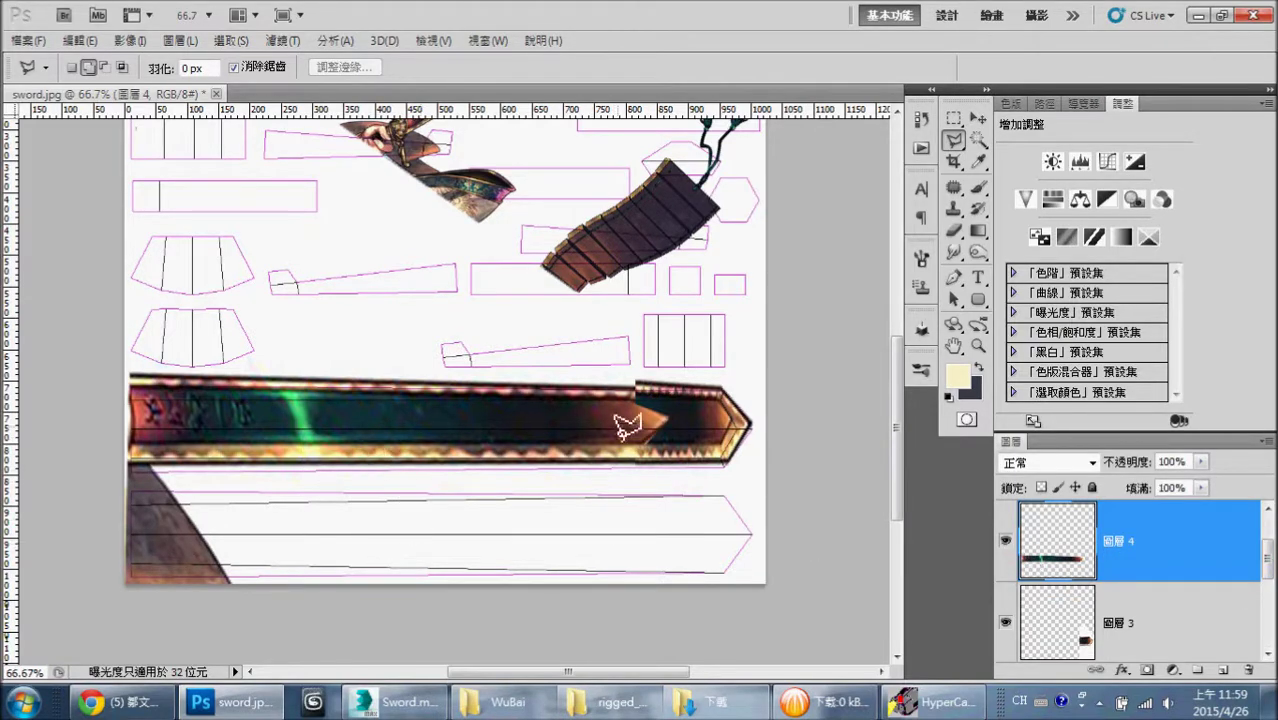
- Stretch 圖層 4's blade rightward to 117.22% width
key("ctrl+t")
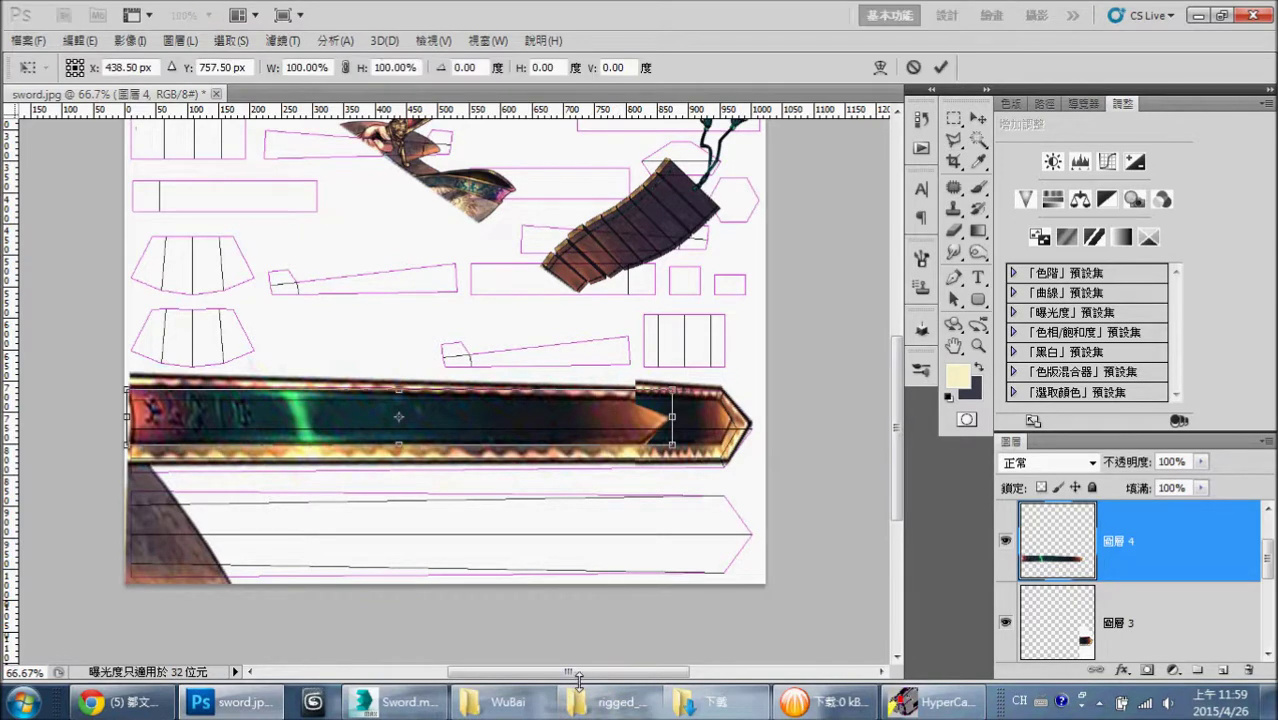
left_click_drag(671, 421, 777, 413)
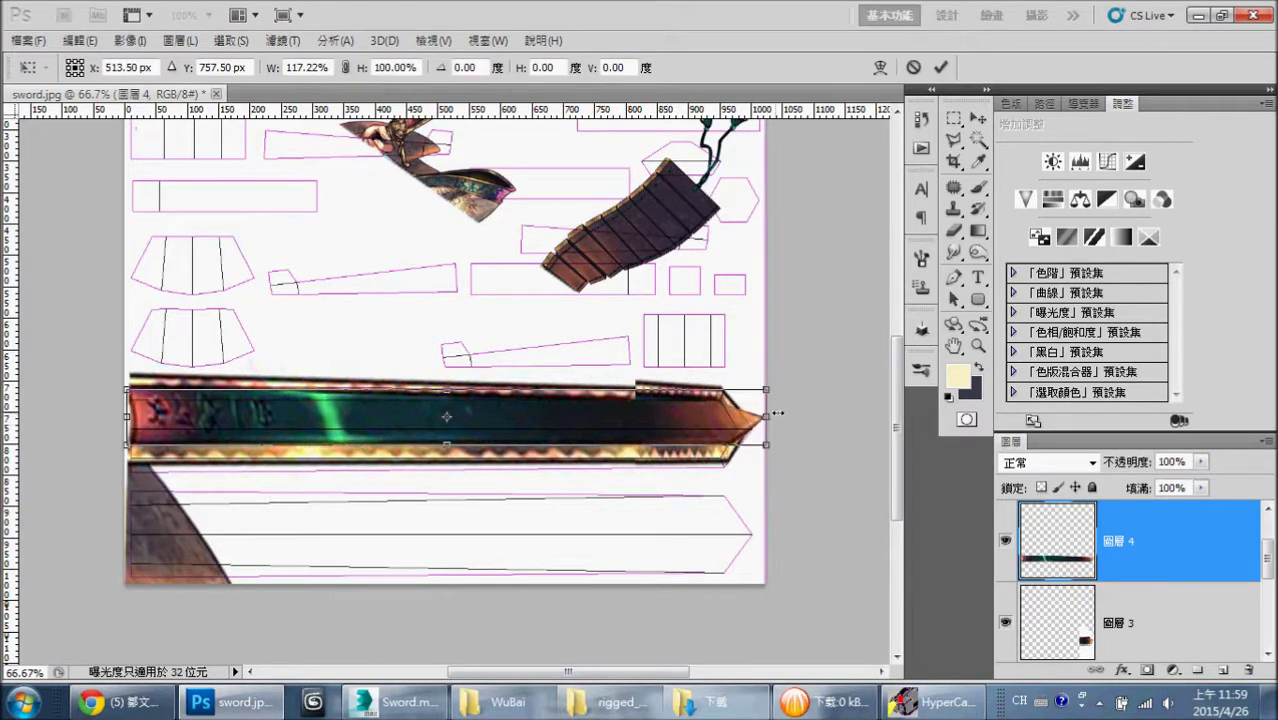
key("Return")
key("l")
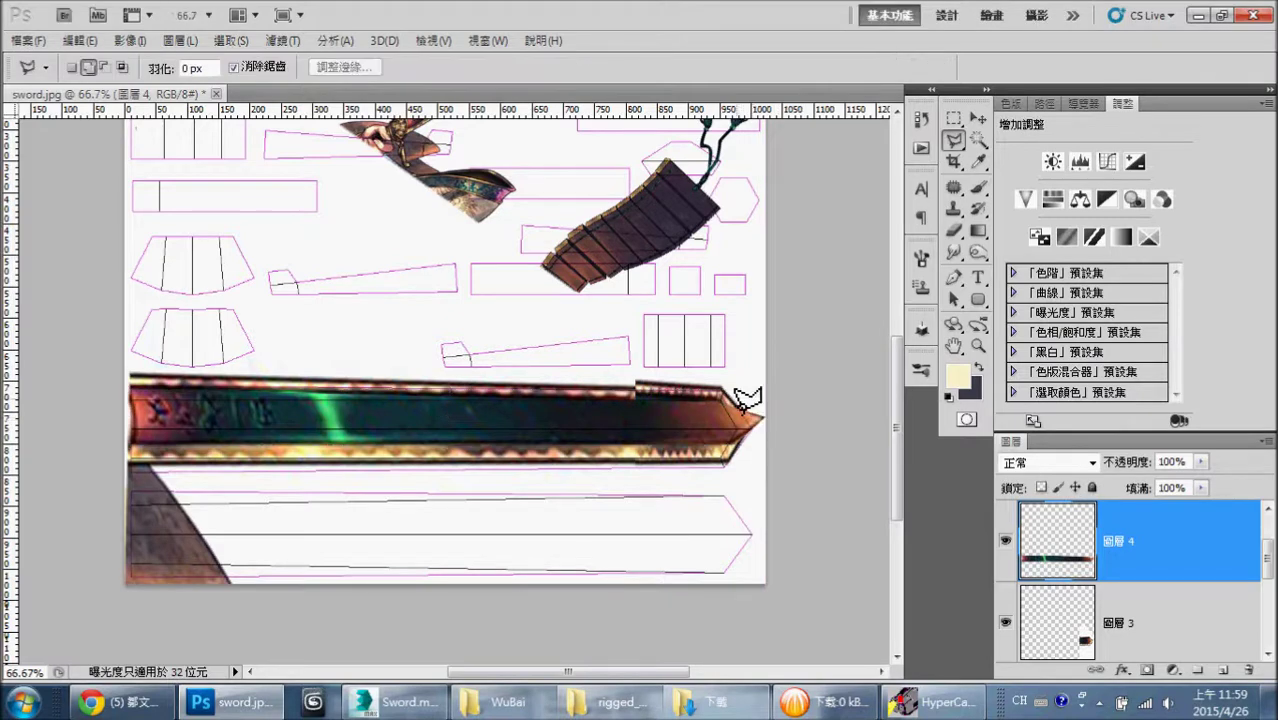
- Add a layer mask to 圖層 4 and paint black over the blade's tip end
left_click(1147, 669)
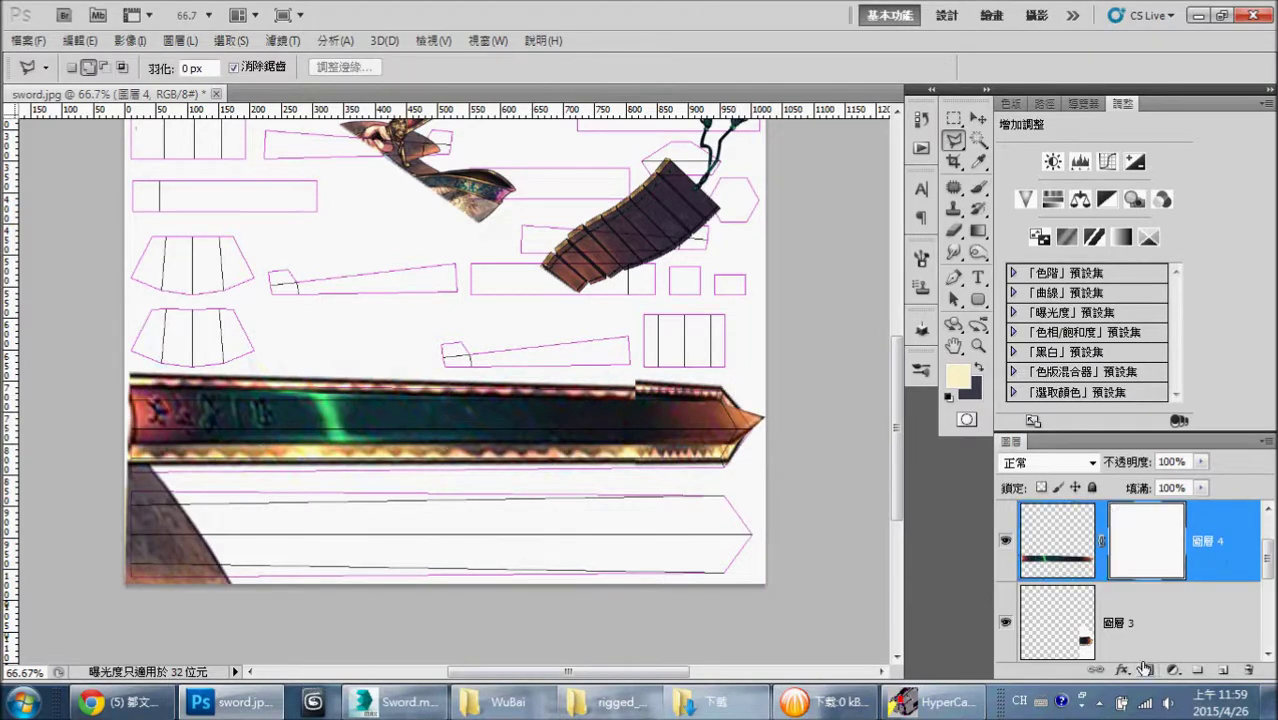
key("d")
key("b")
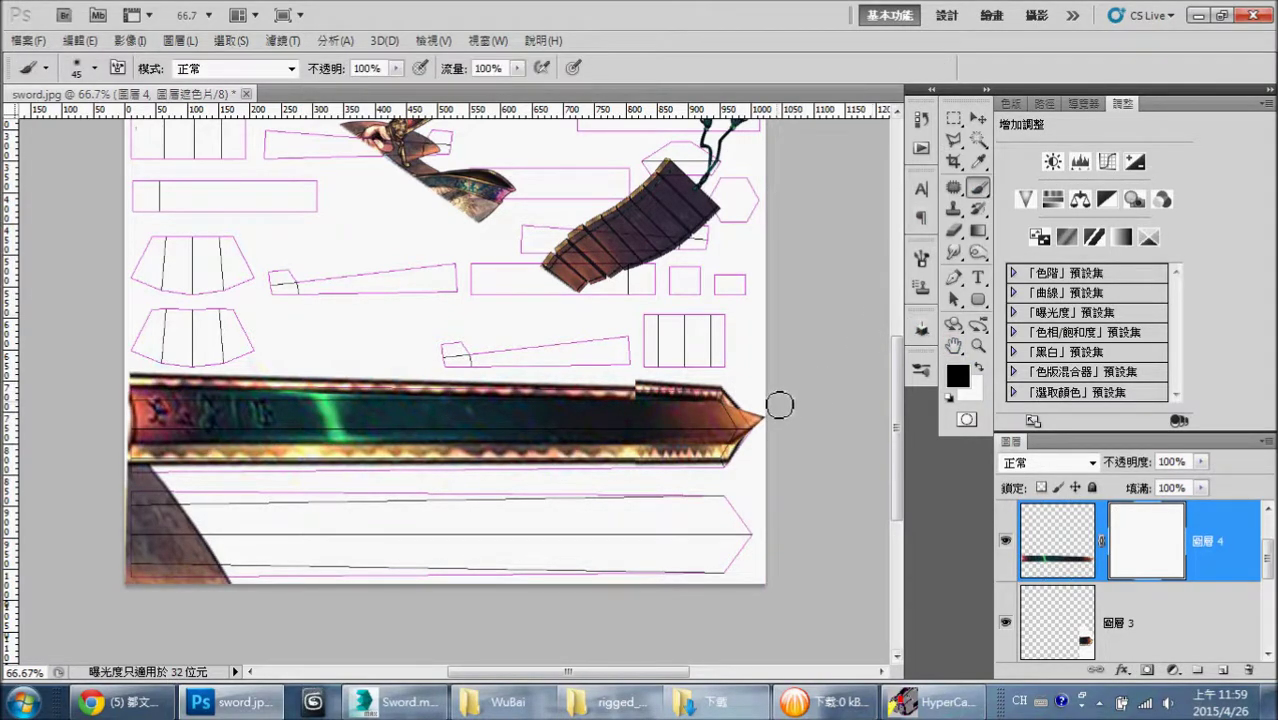
mouse_move(755, 408)
left_mouse_down()
mouse_move(724, 398)
mouse_move(726, 462)
left_mouse_up()
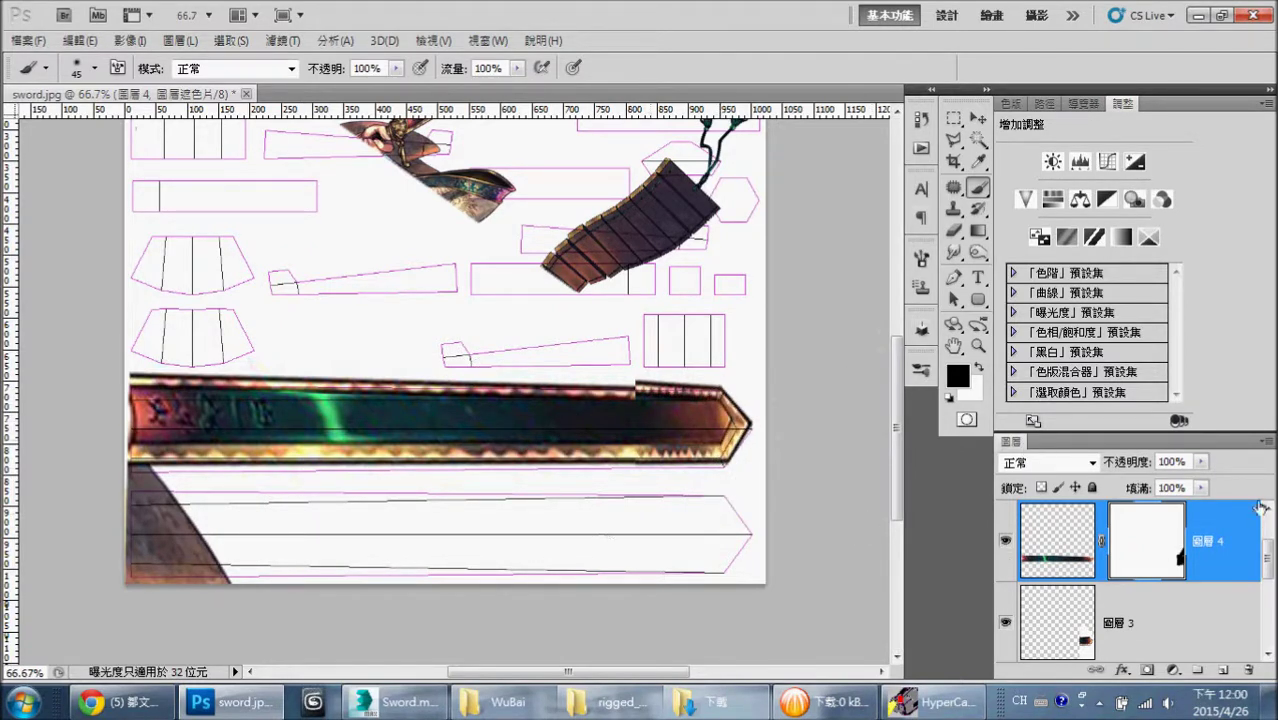
scroll(1268, 545, "up", 2)
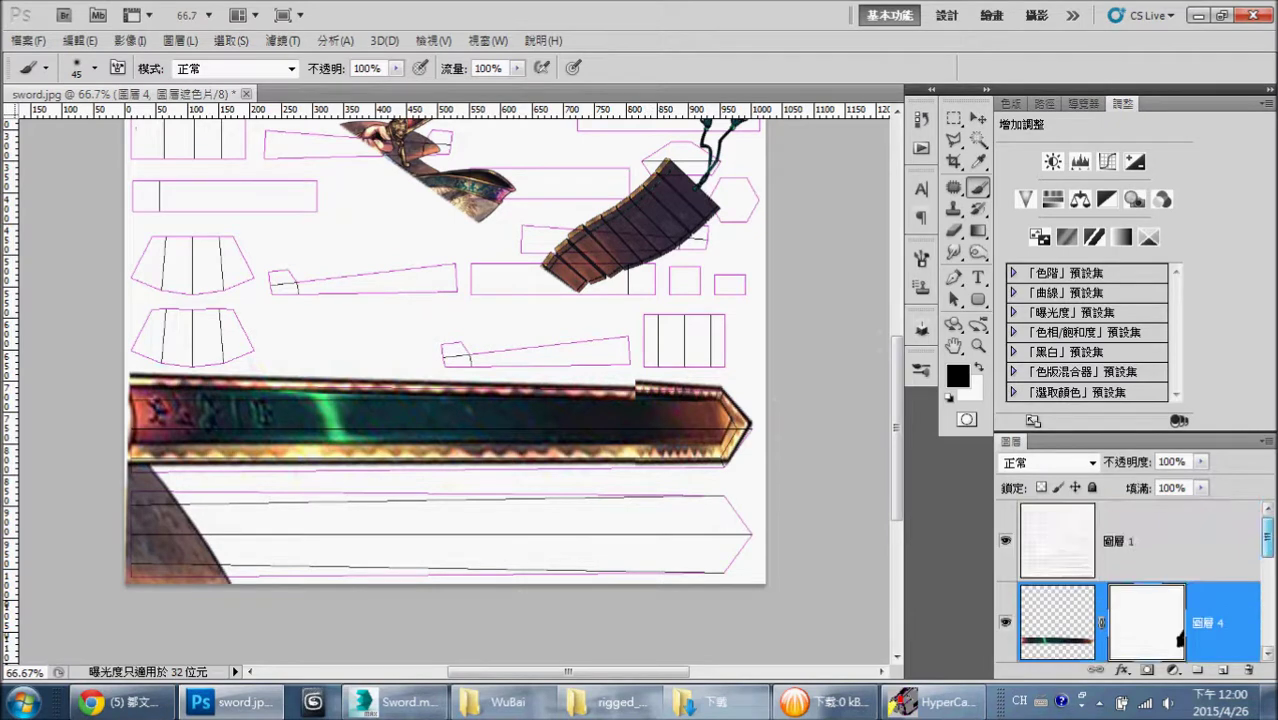
- Hide the pink UV outline layer and the IMG_0934 character layer
left_click(1006, 543)
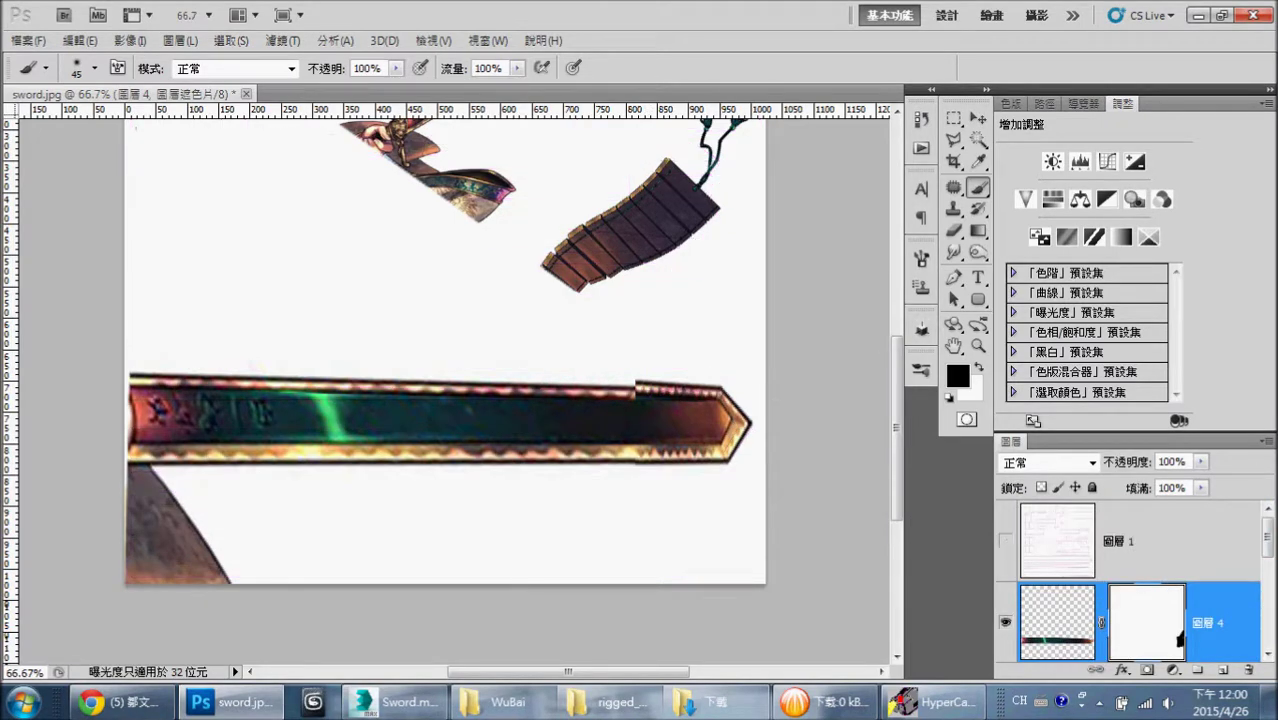
scroll(1266, 538, "down", 2)
scroll(1266, 538, "down", 2)
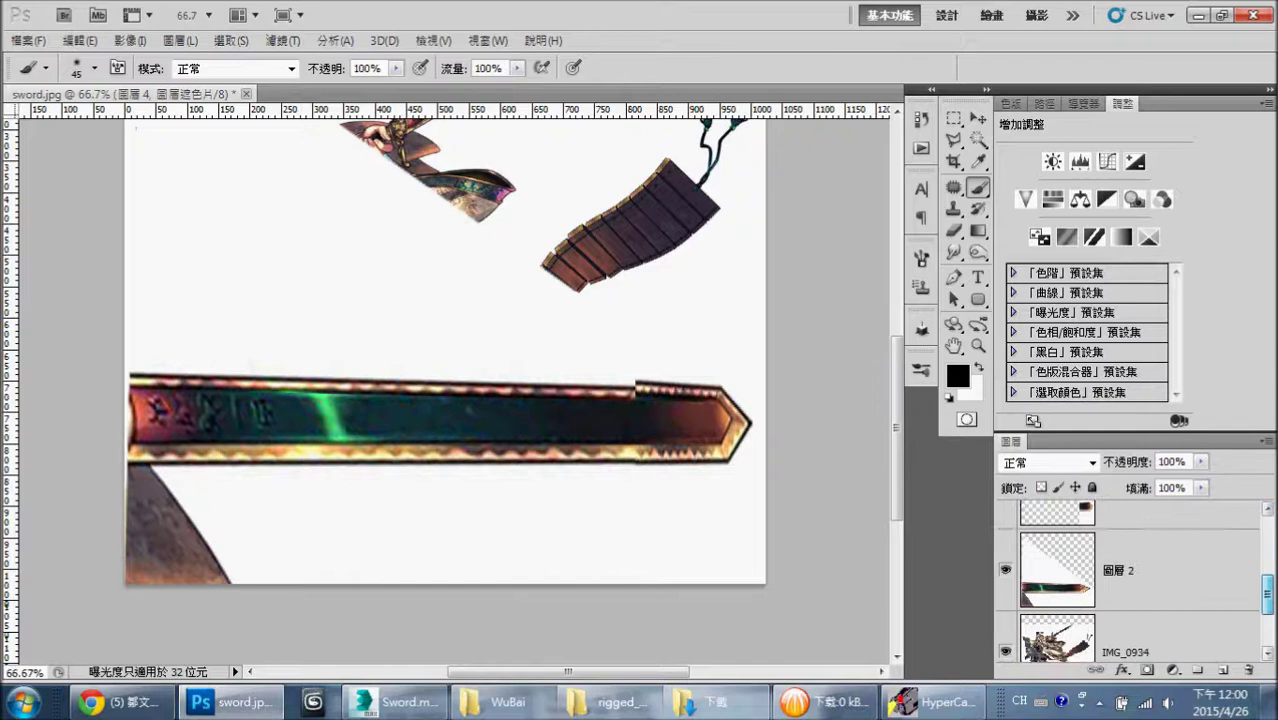
left_click(1127, 647)
left_click(1006, 628)
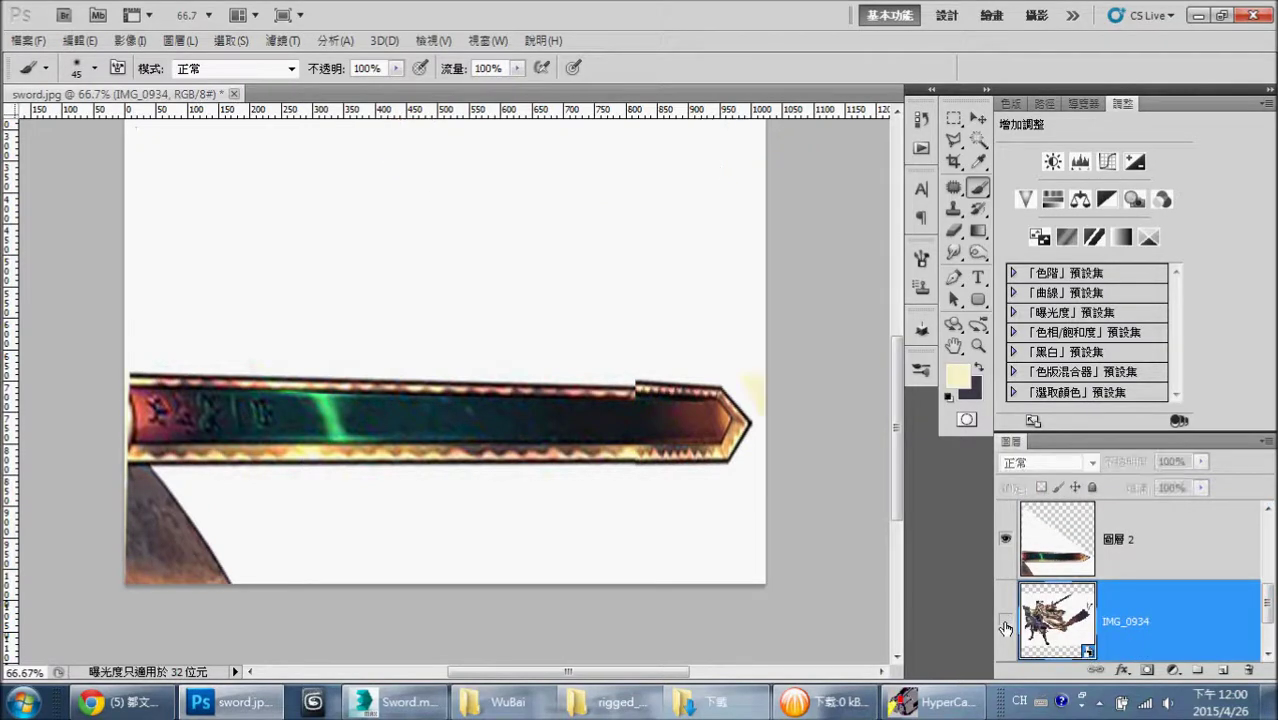
scroll(1266, 590, "up", 2)
scroll(1266, 590, "up", 2)
scroll(1230, 545, "up", 1)
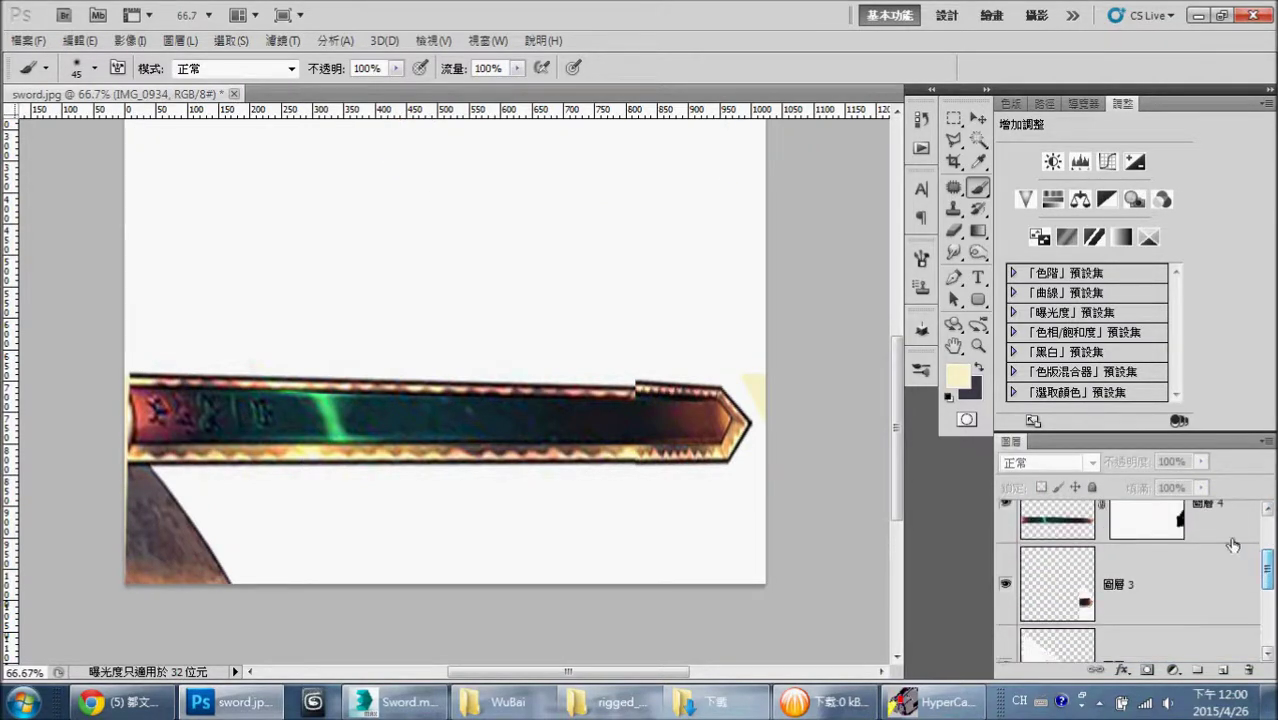
- Select 圖層 4 through 圖層 2 together, trying a merge and undoing it
left_click(1228, 540)
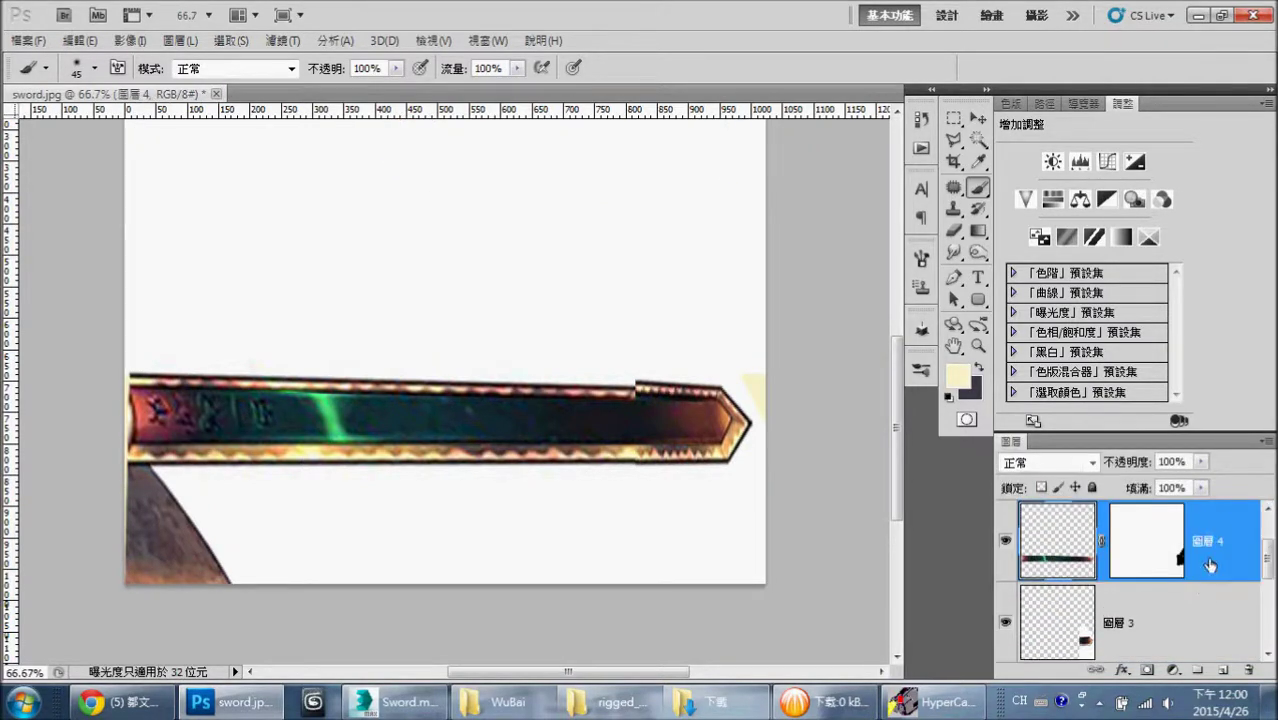
left_click(1083, 104)
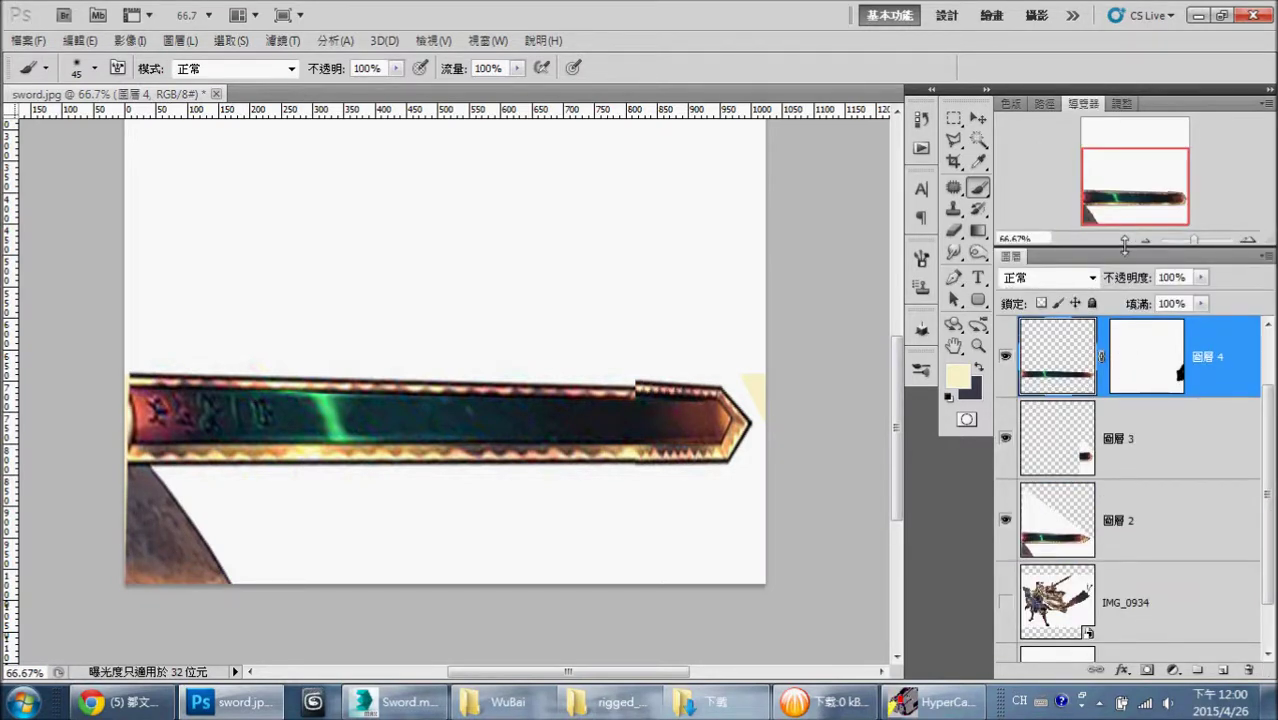
left_click_drag(1127, 244, 1122, 218)
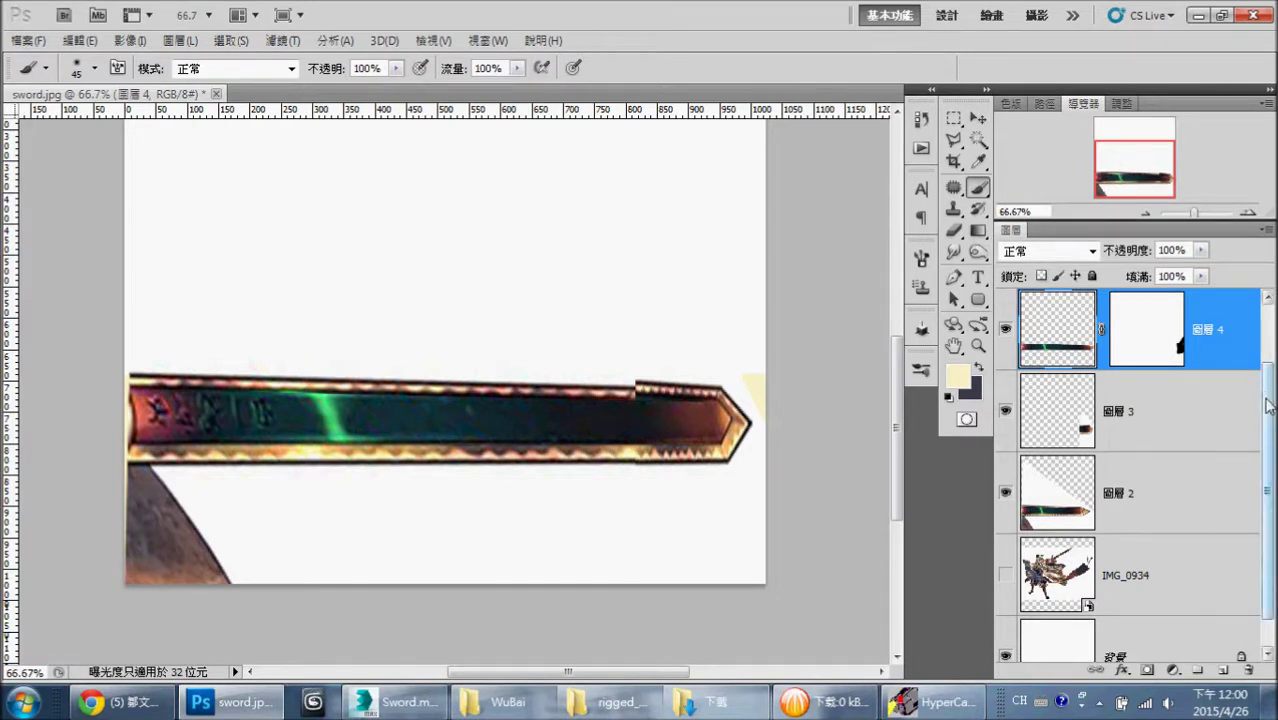
scroll(1260, 392, "down", 2)
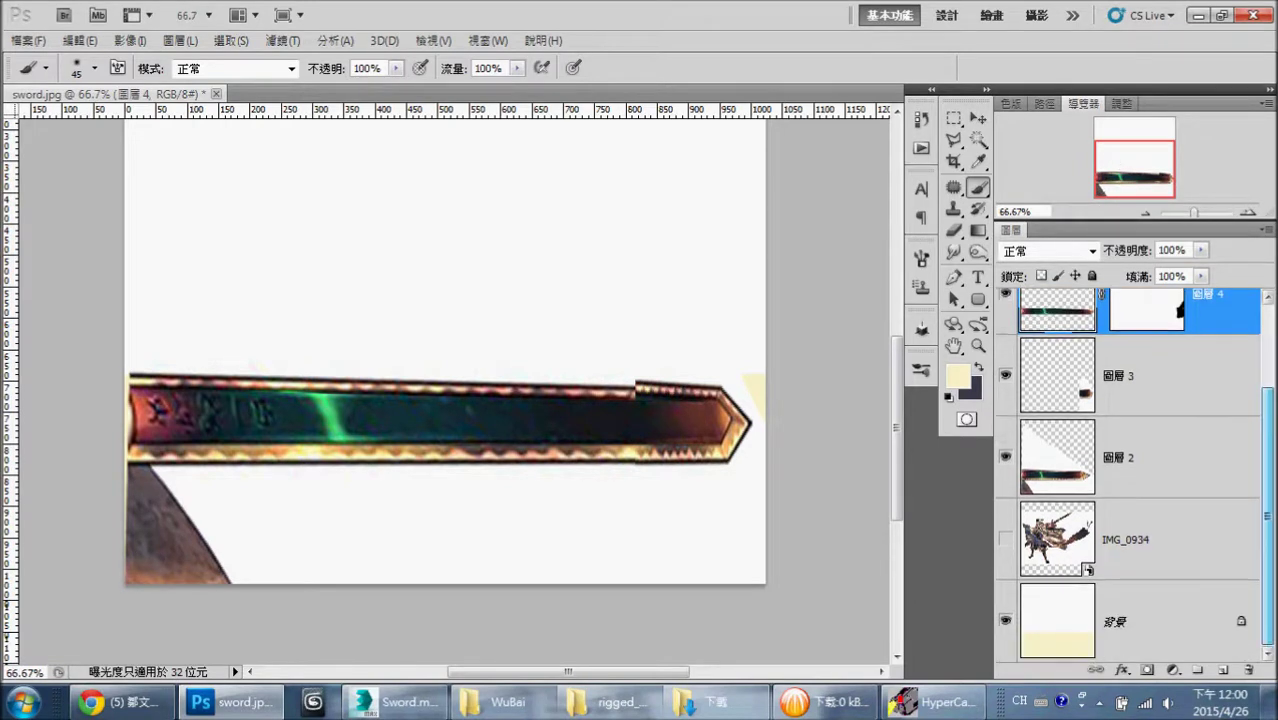
left_click(1178, 476, "shift")
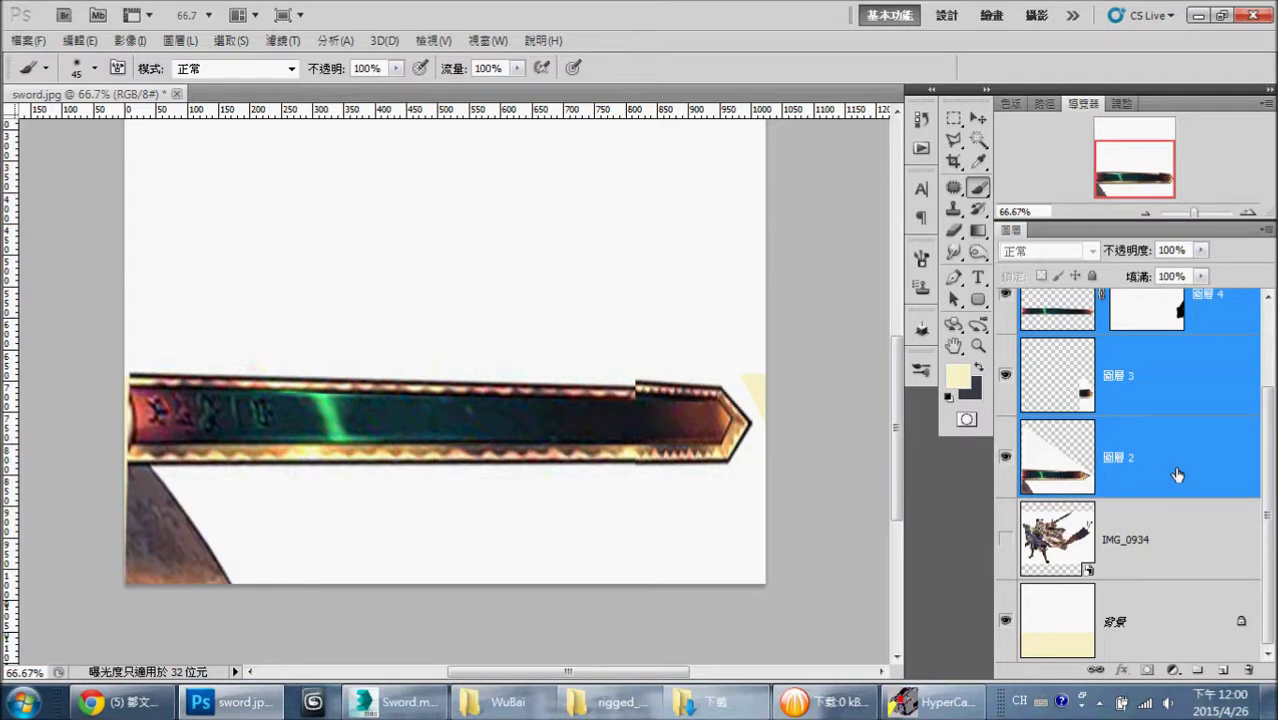
key("ctrl+e")
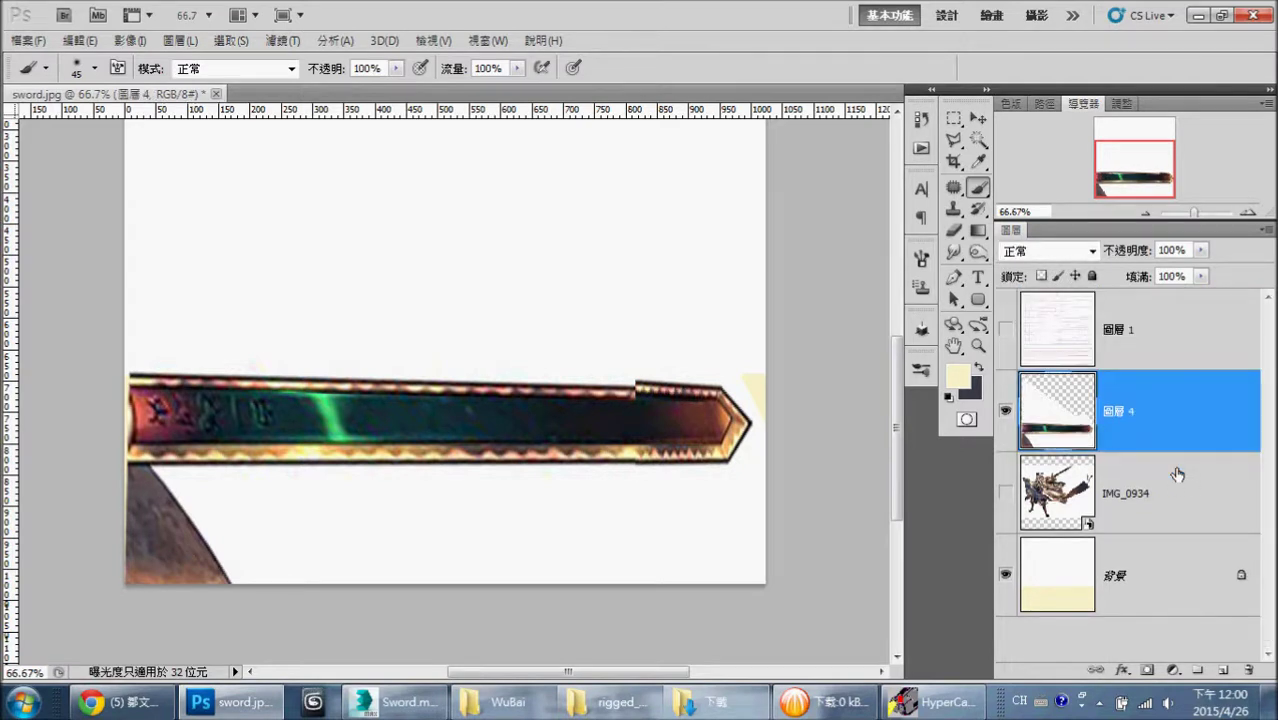
key("ctrl+z")
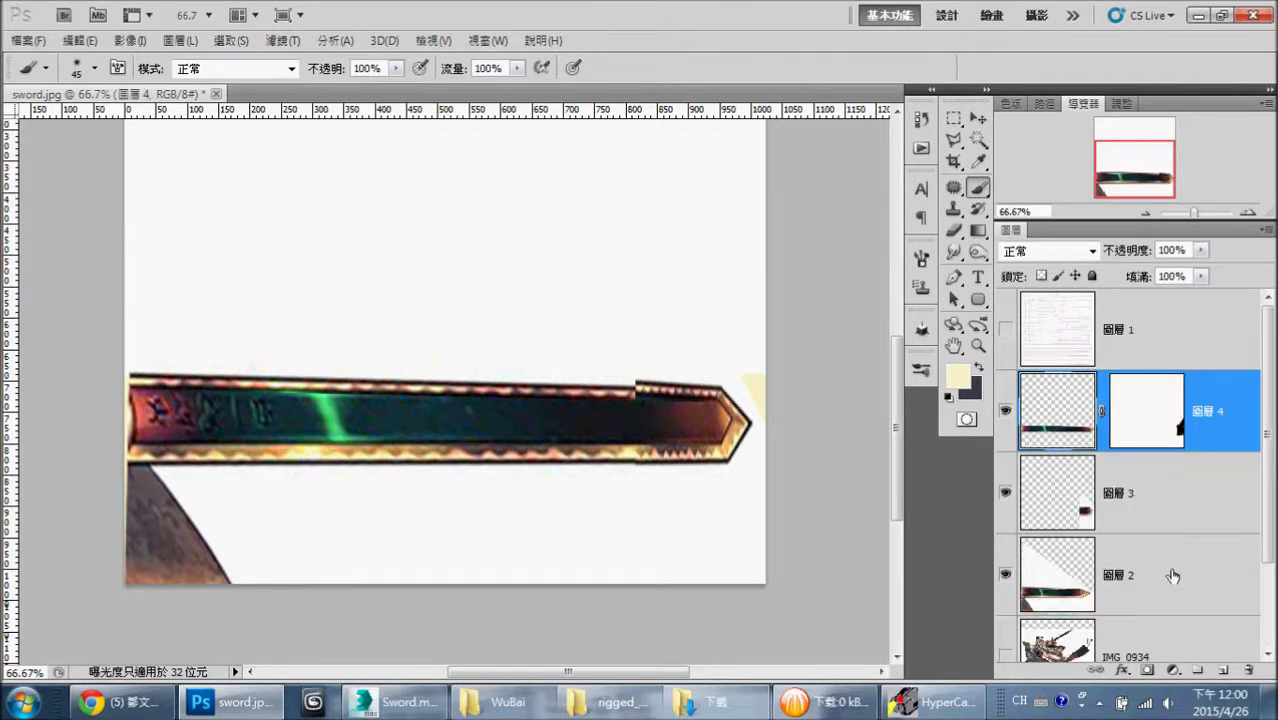
- Merge 圖層 4, 3 and 2, then flatten the image, discarding hidden layers
left_click(1174, 572, "shift")
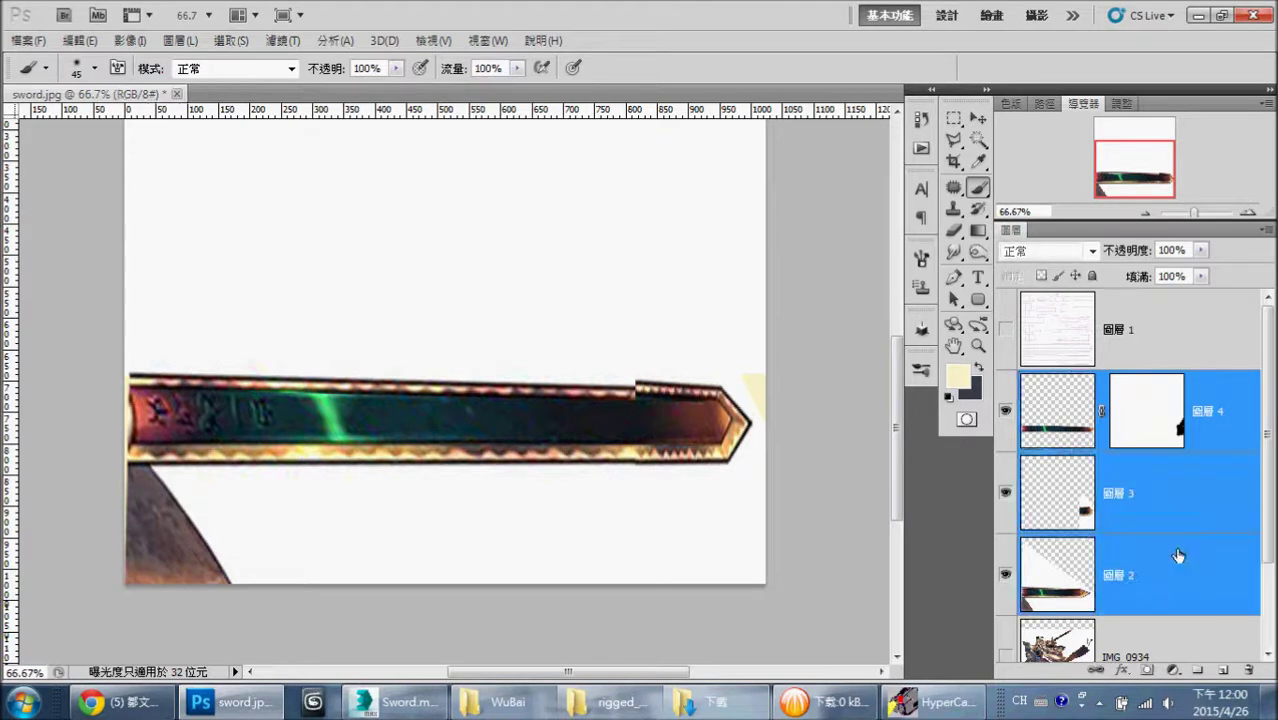
right_click(1210, 420)
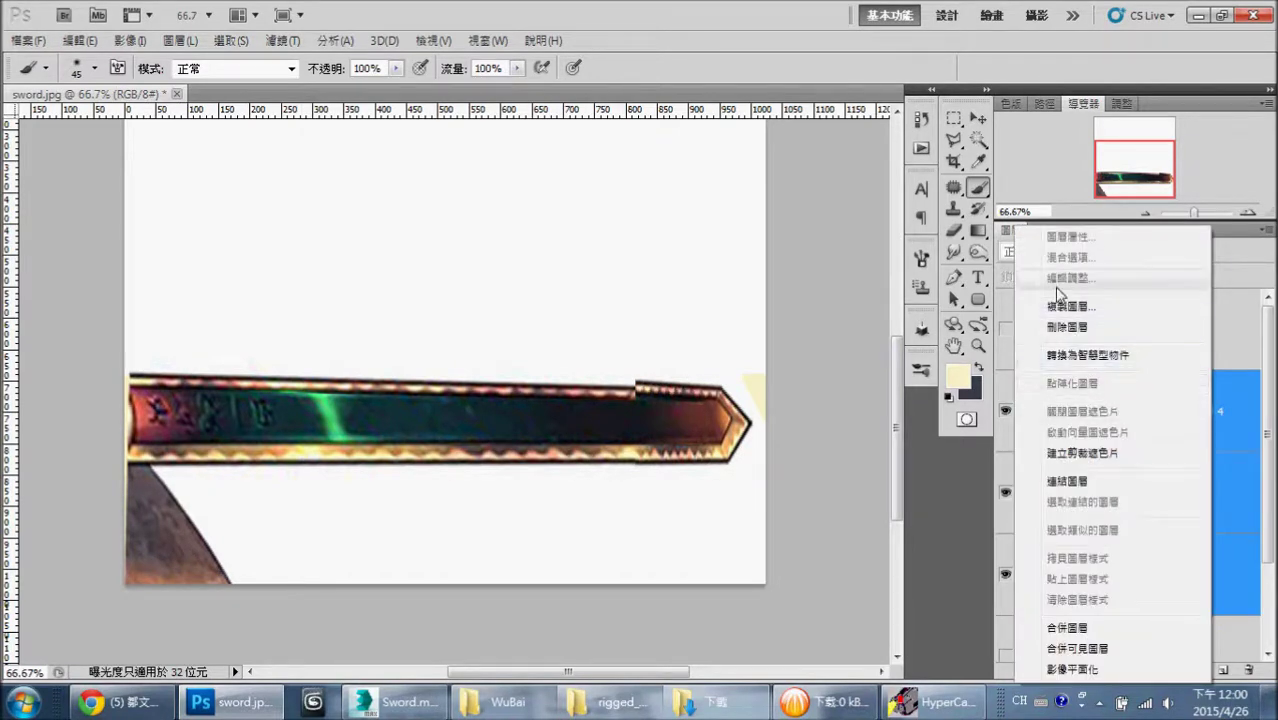
left_click(1065, 628)
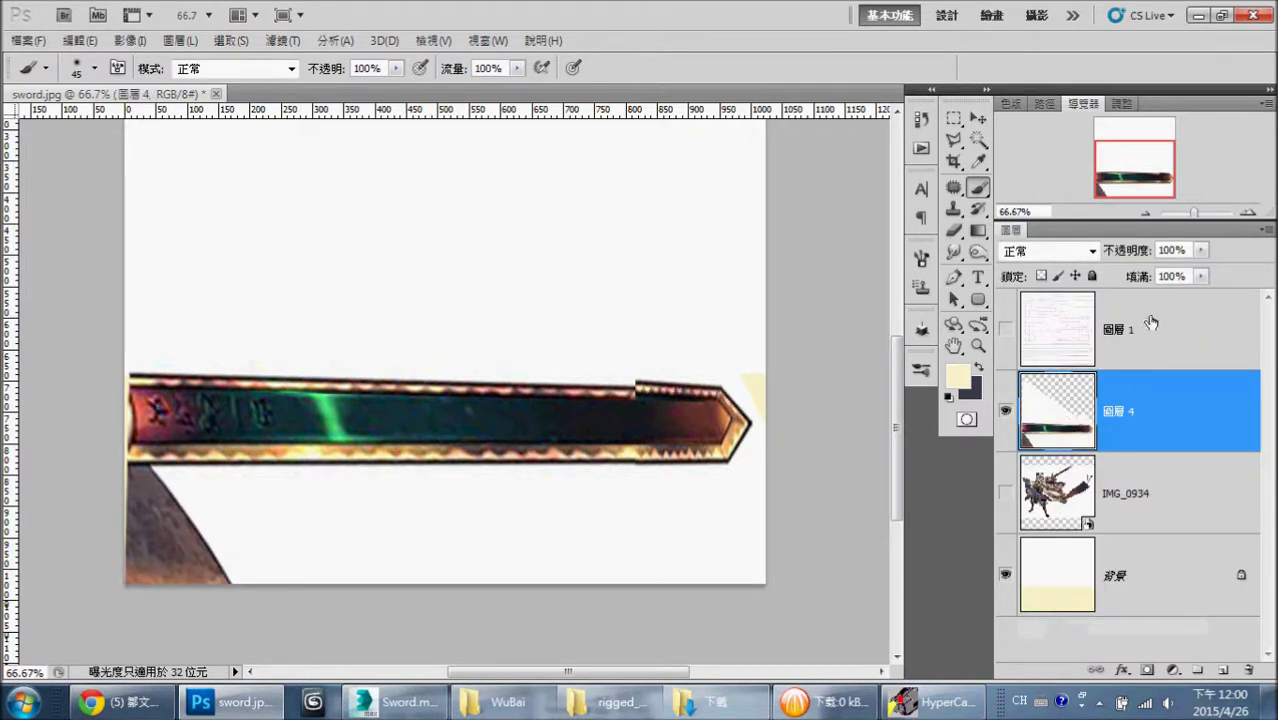
left_click(1151, 322)
left_click(1149, 584, "shift")
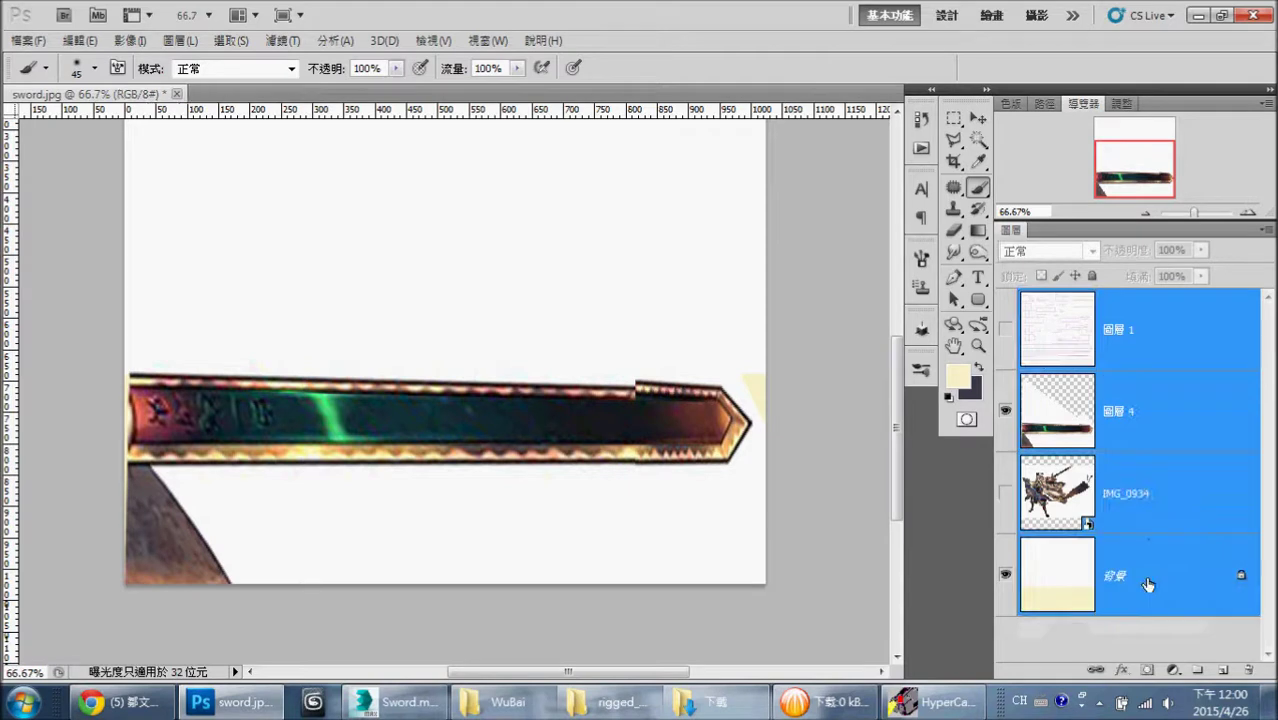
right_click(1141, 574)
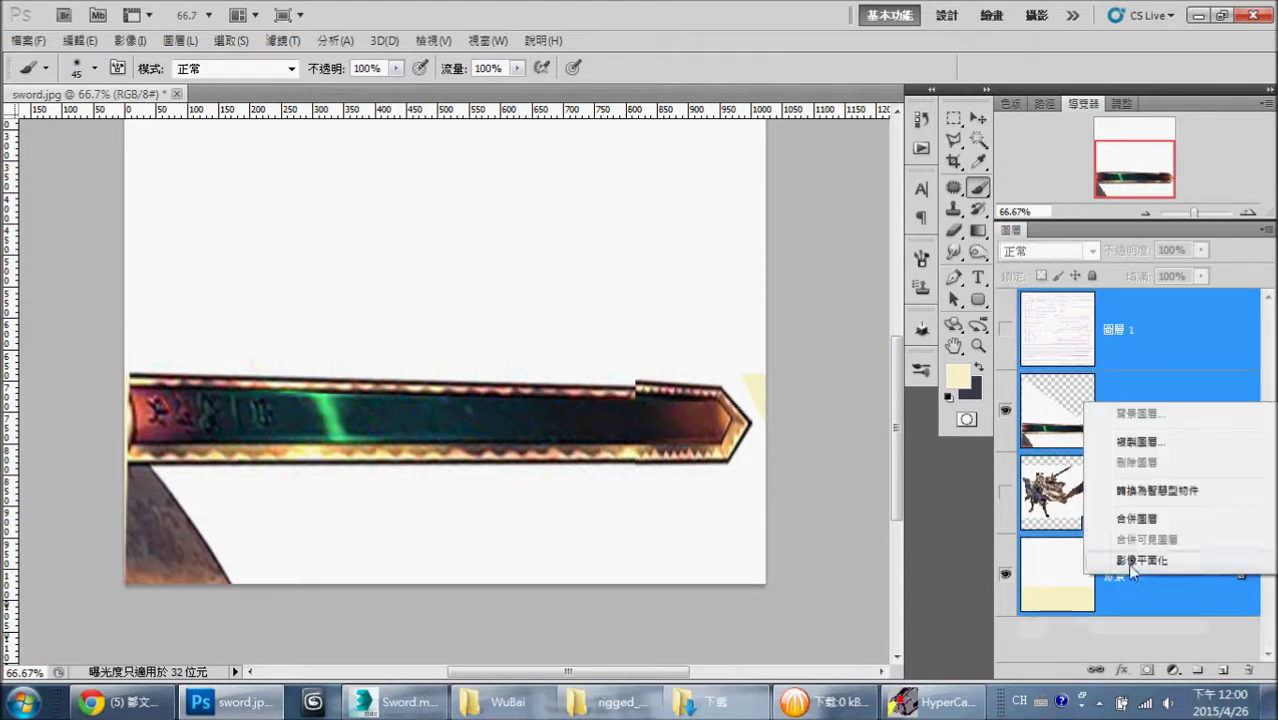
left_click(1126, 563)
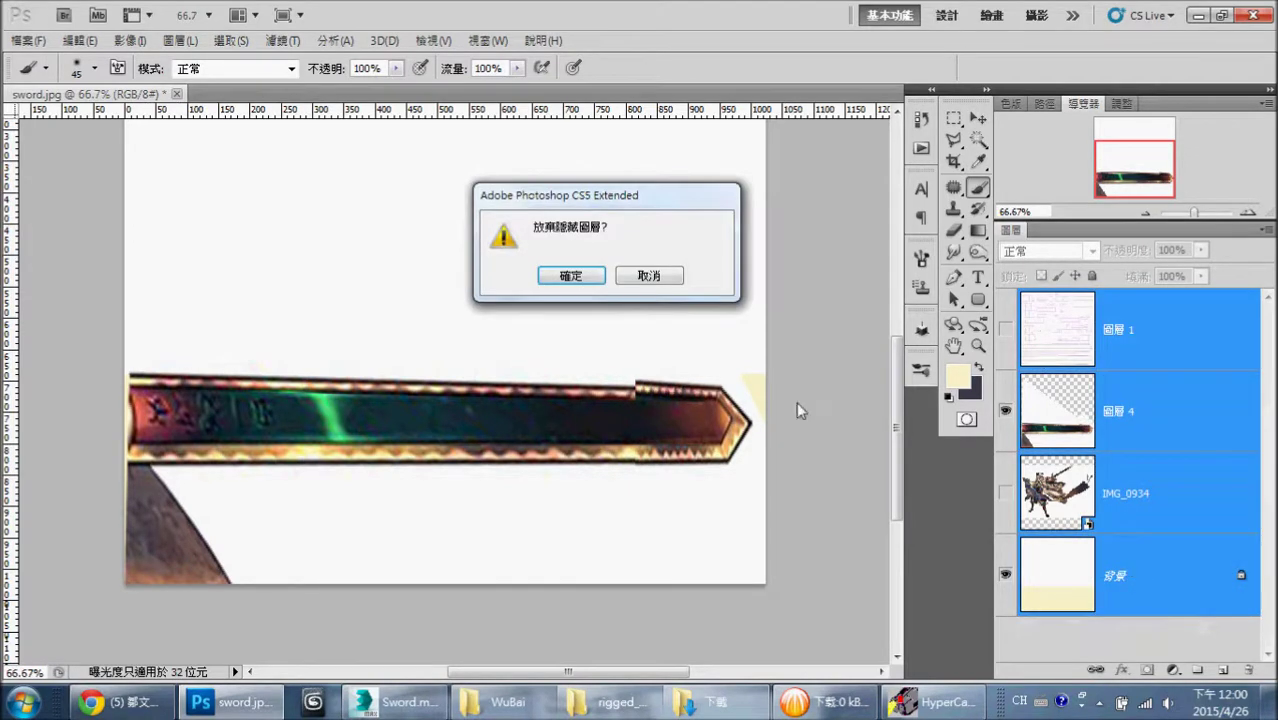
left_click(581, 285)
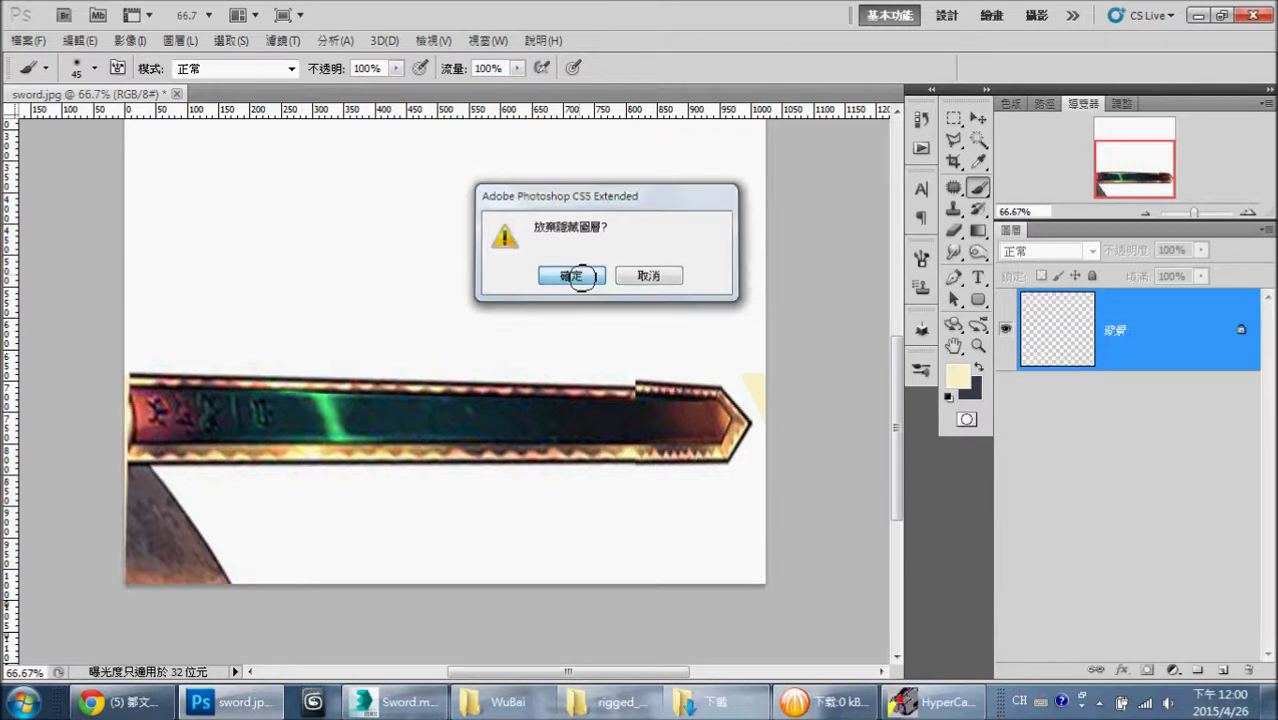
- Save the flattened image as sword.jpg, undo the flatten, and check the 184 KB file in WuBai
key("ctrl+s")
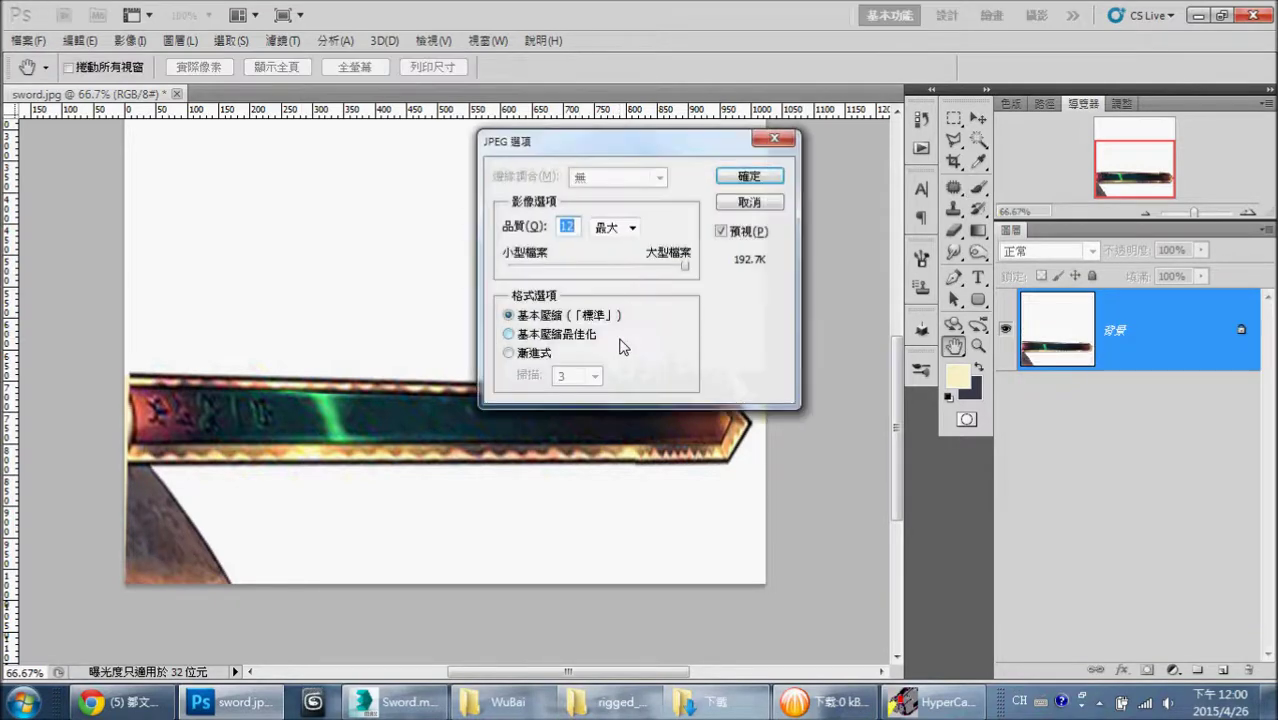
key("Return")
key("b")
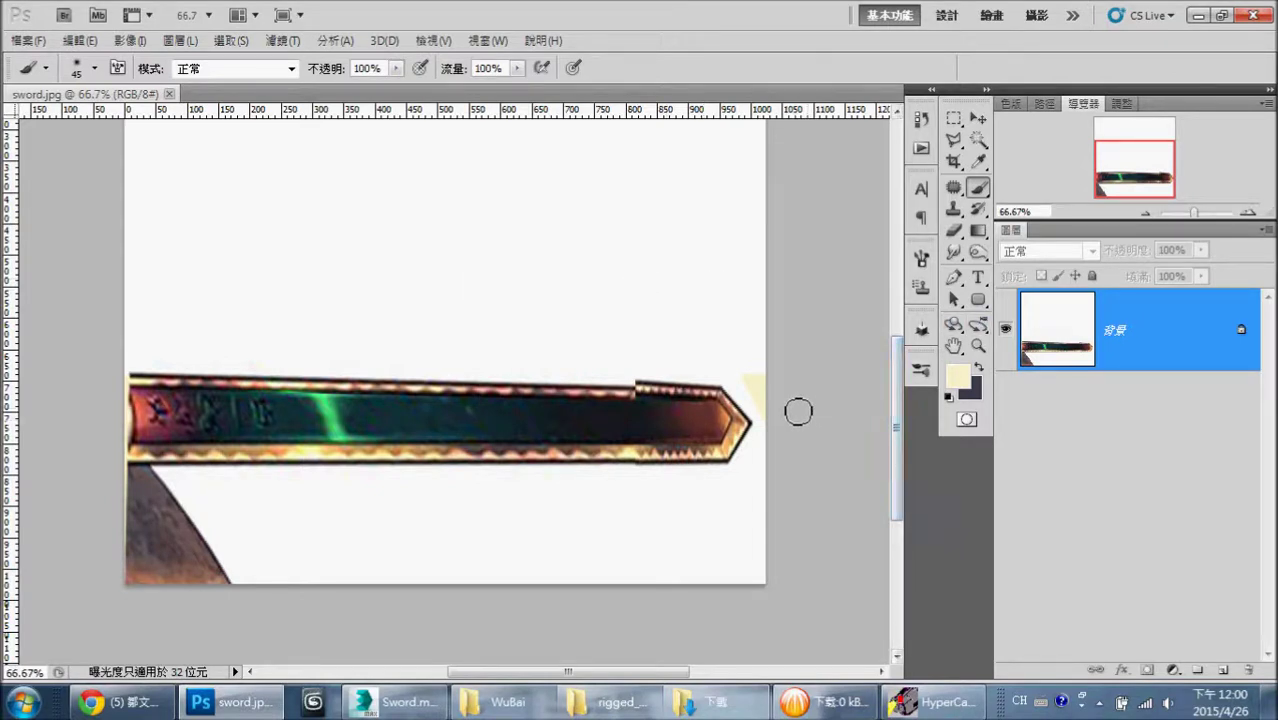
key("ctrl+z")
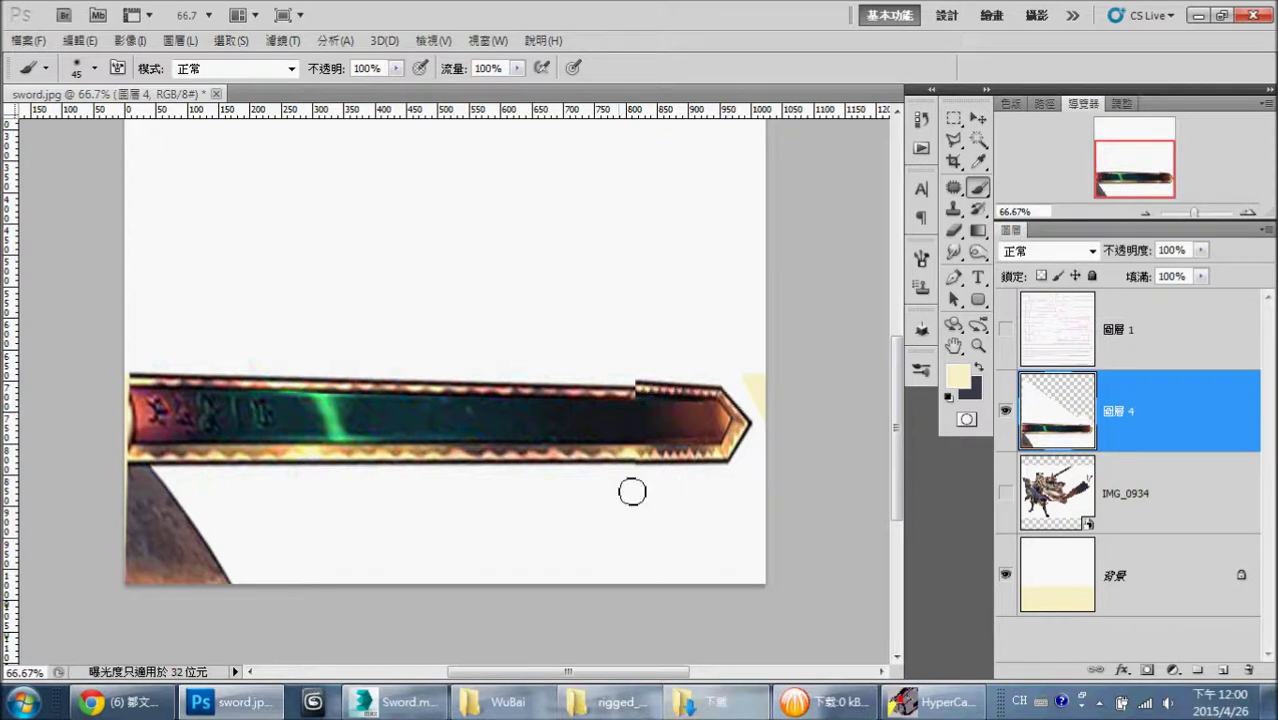
left_click(502, 702)
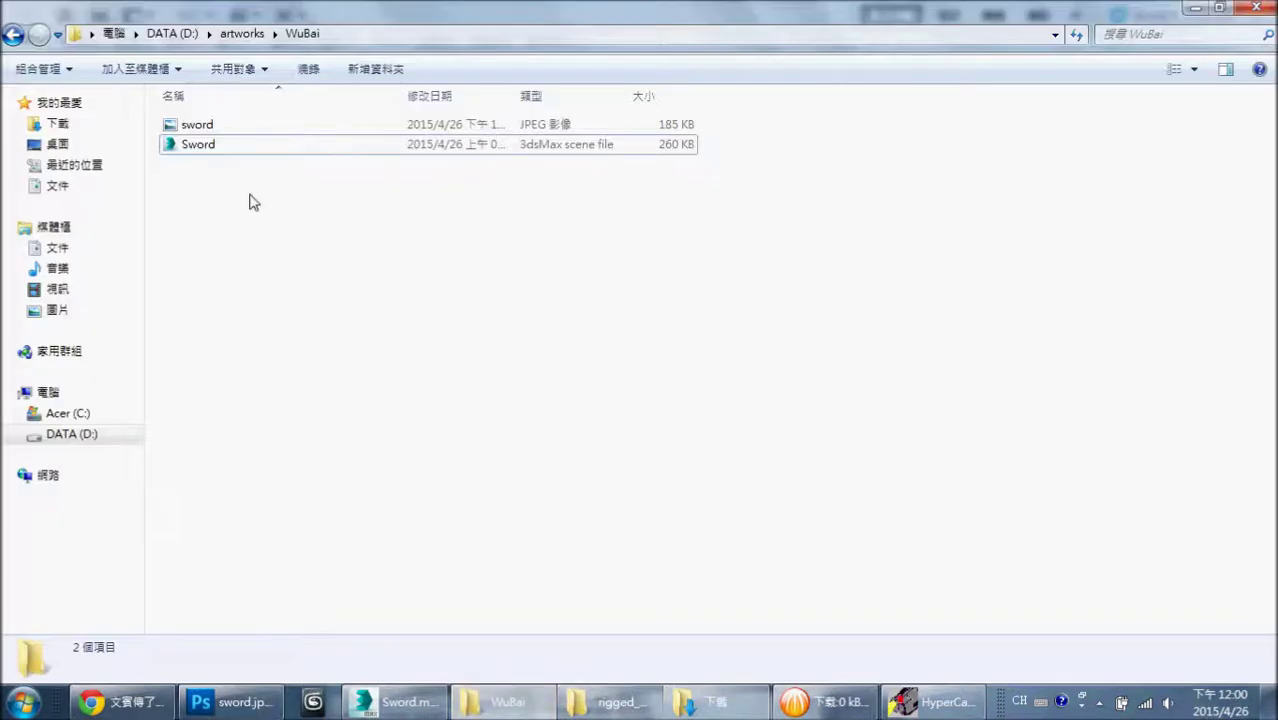
left_click(240, 126)
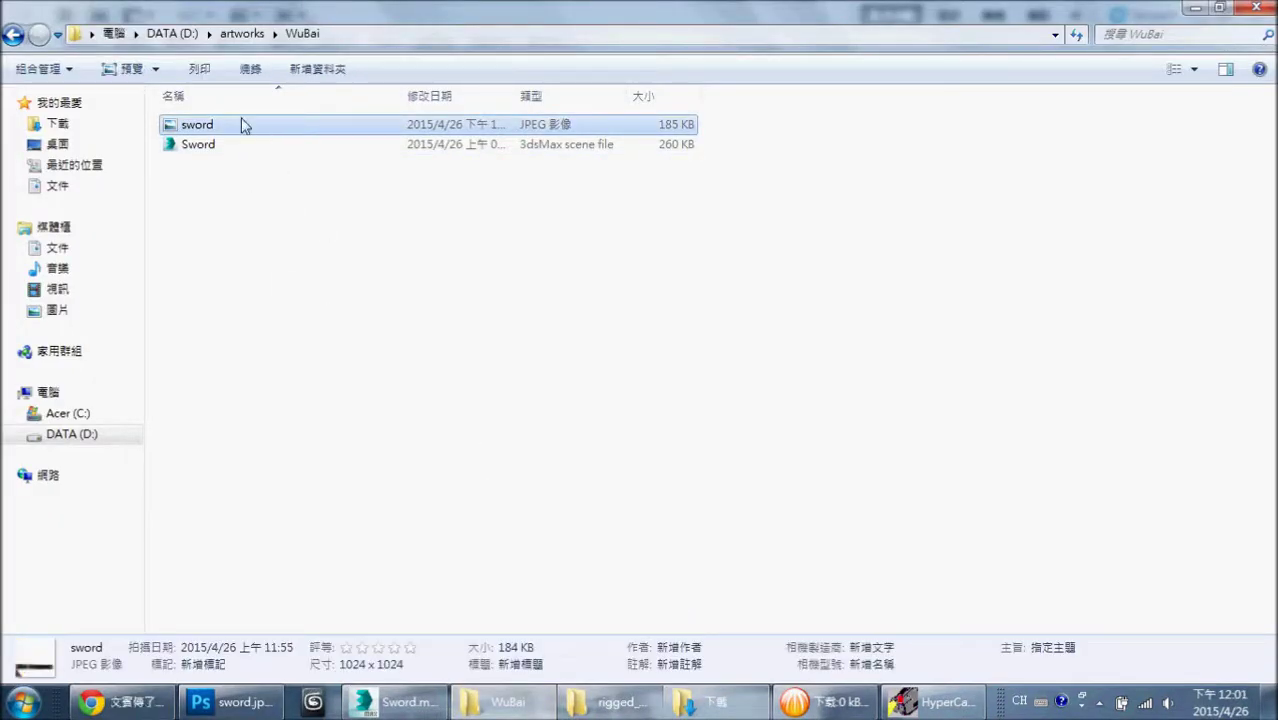
- Return to the Sword scene in 3ds Max and orbit to view the textured blade
left_click(400, 702)
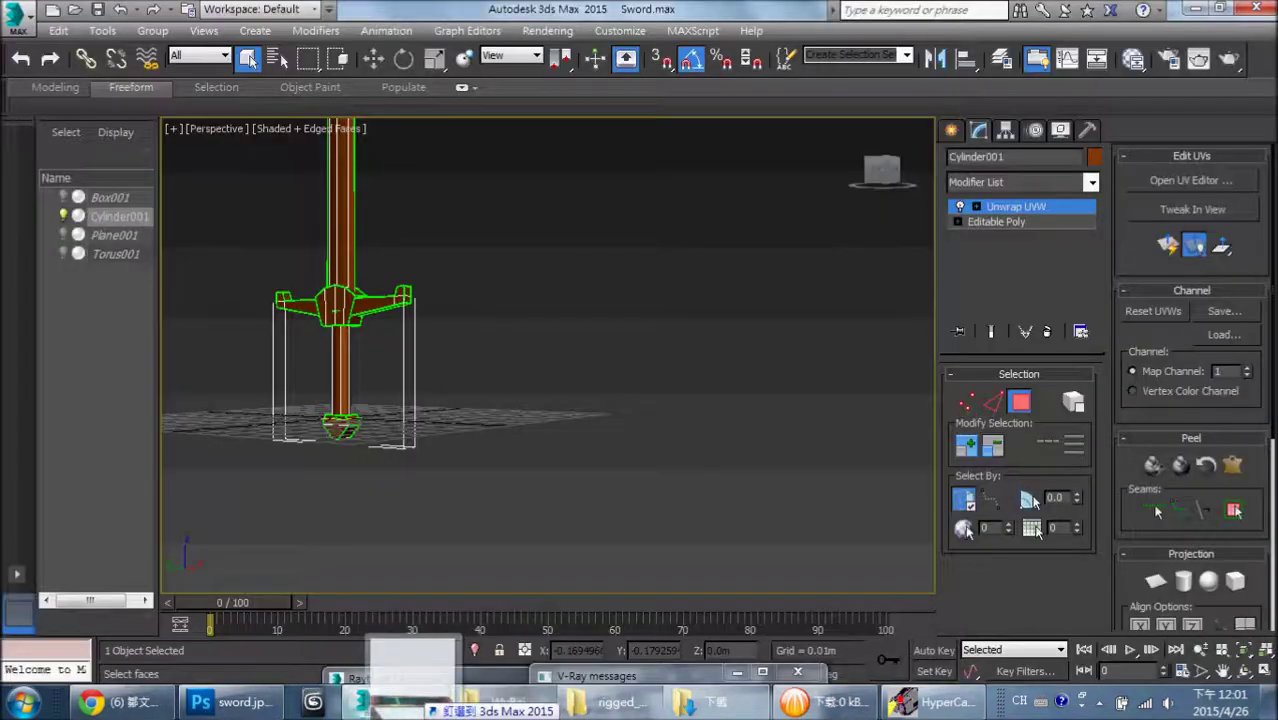
middle_click_drag(351, 300, 570, 478, "alt")
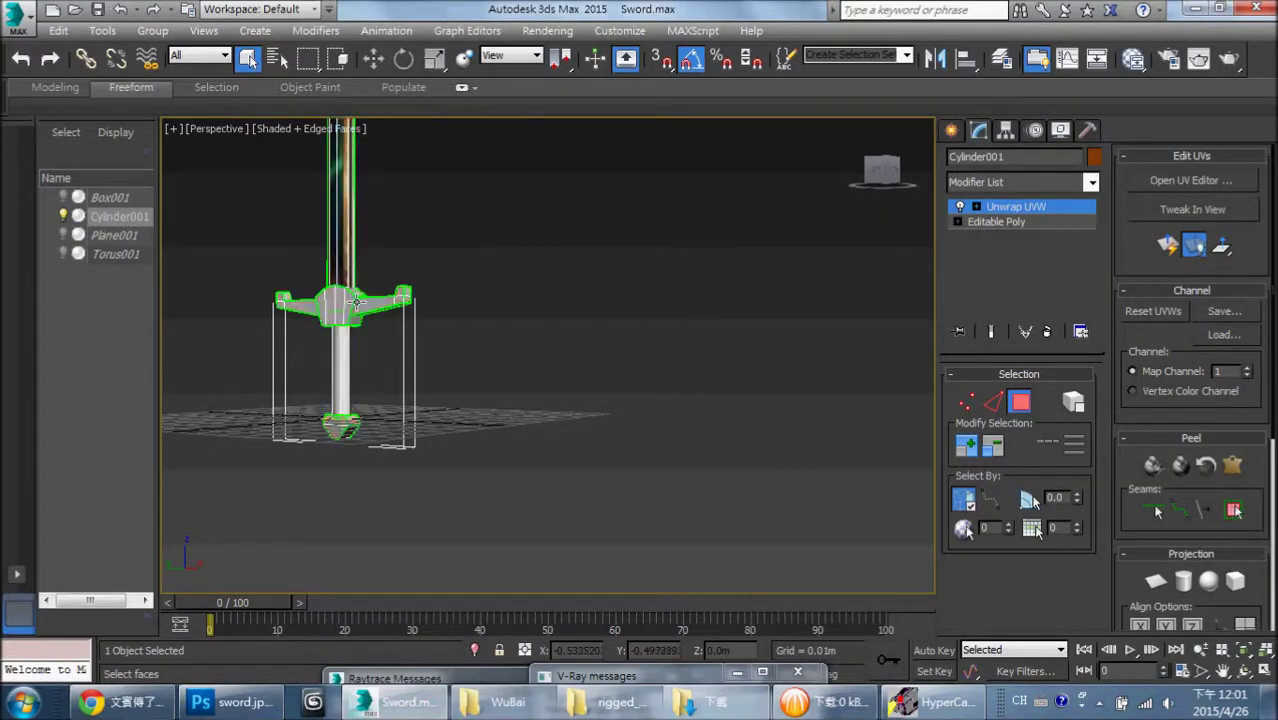
scroll(568, 468, "up", 2)
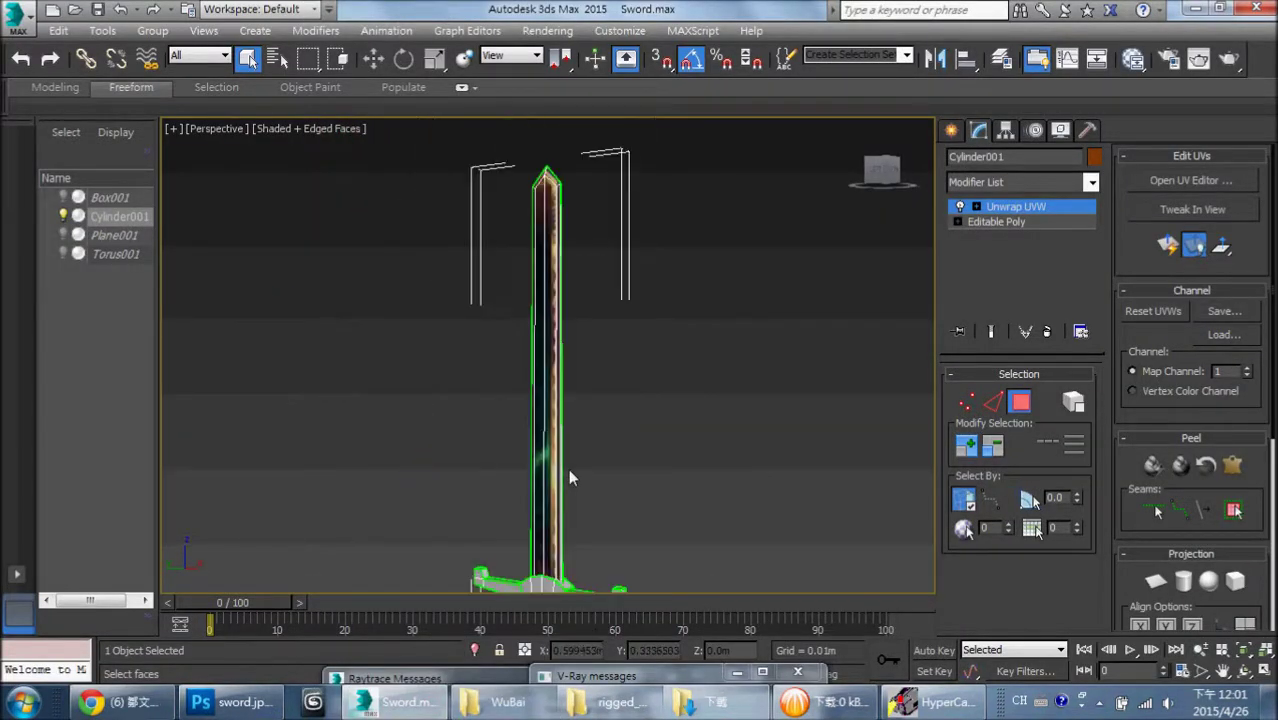
key("F4")
mouse_move(587, 465)
middle_mouse_down("alt")
mouse_move(683, 443)
mouse_move(618, 441)
middle_mouse_up("alt")
scroll(644, 425, "up", 2)
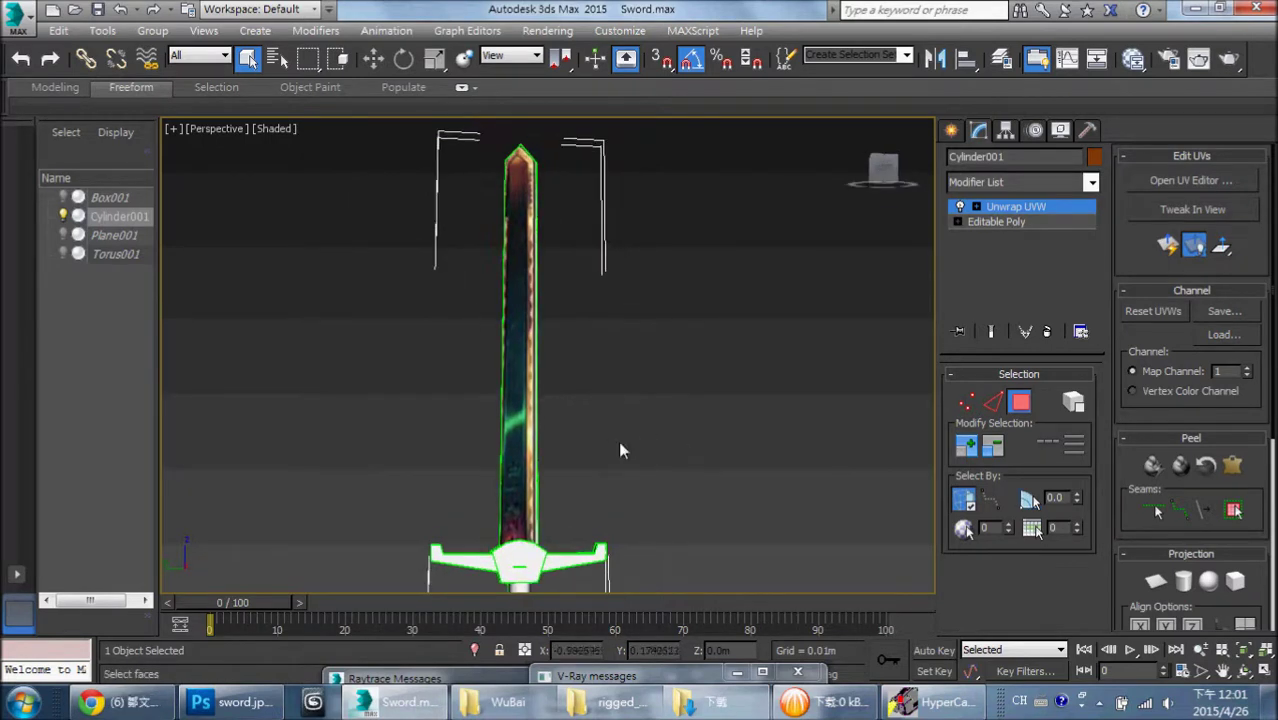
- Exit Unwrap UVW, restore edged faces, orbit around the sword, and render the scene
left_click(1012, 210)
key("F4")
mouse_move(673, 377)
middle_mouse_down("alt")
mouse_move(682, 431)
mouse_move(680, 409)
middle_mouse_up("alt")
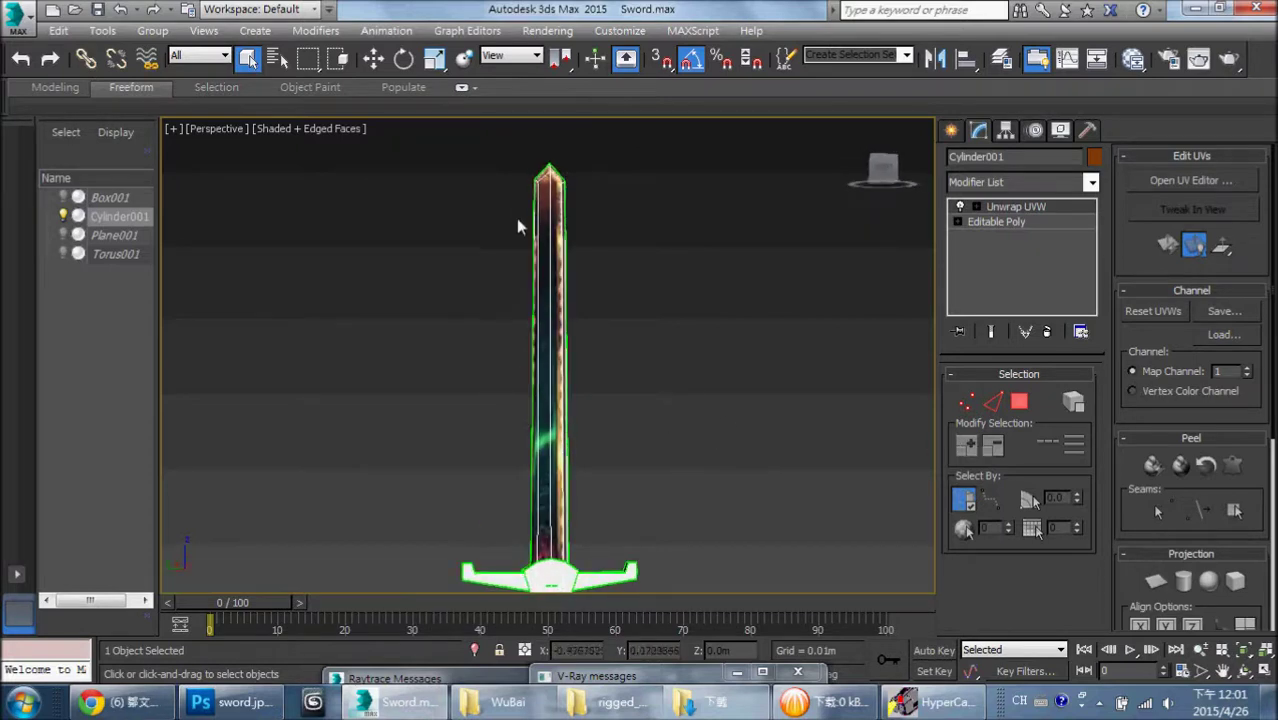
mouse_move(510, 535)
middle_mouse_down("alt")
mouse_move(538, 505)
mouse_move(526, 512)
middle_mouse_up("alt")
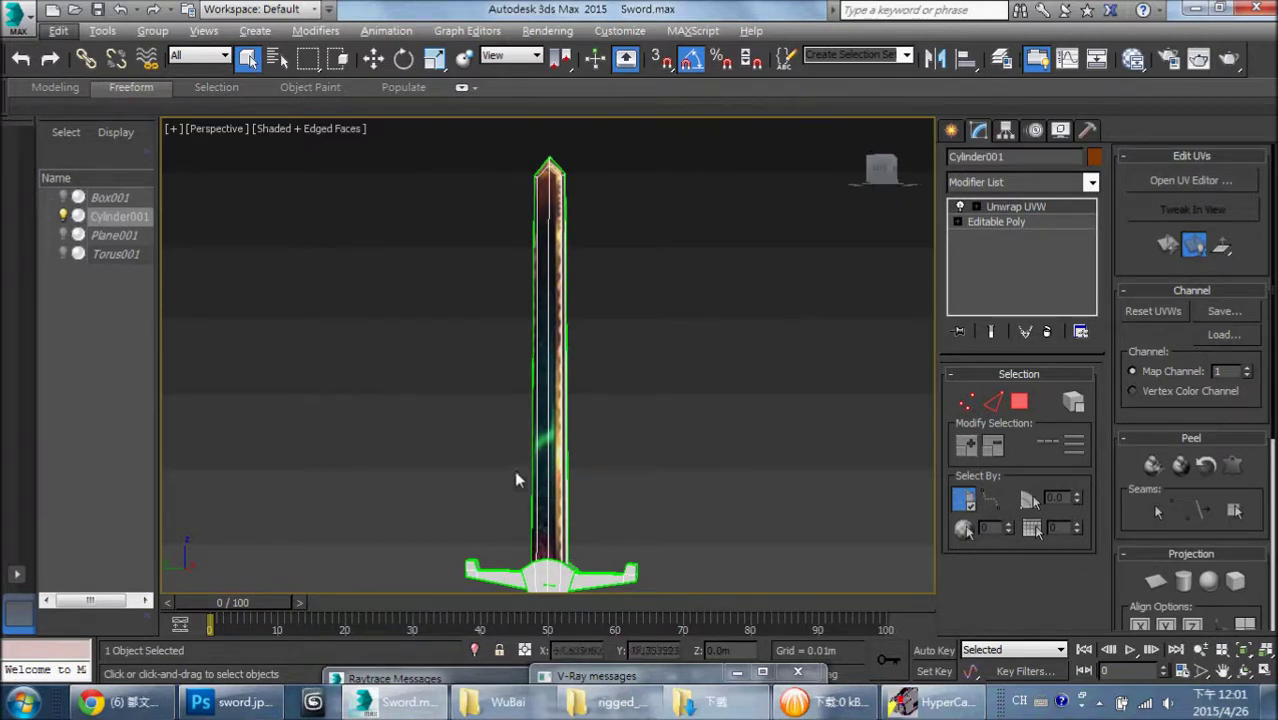
mouse_move(514, 470)
middle_mouse_down("alt")
mouse_move(508, 499)
mouse_move(483, 467)
middle_mouse_up("alt")
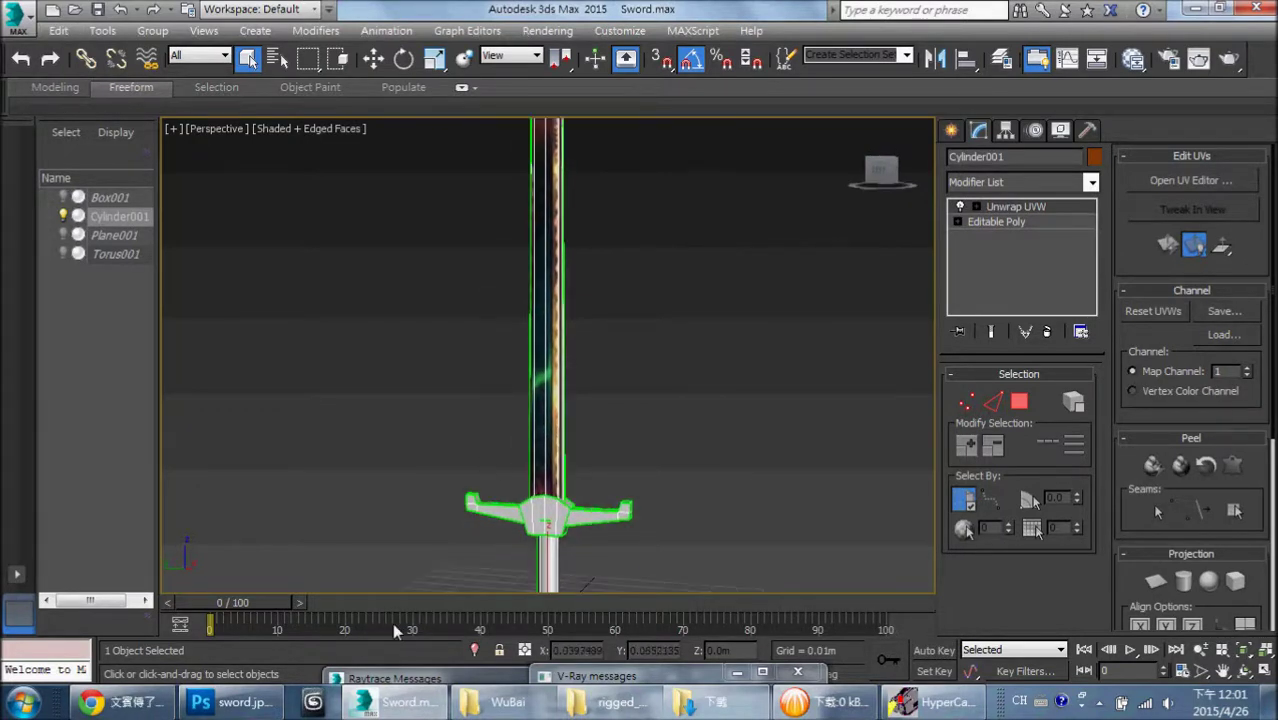
key("shift+q")
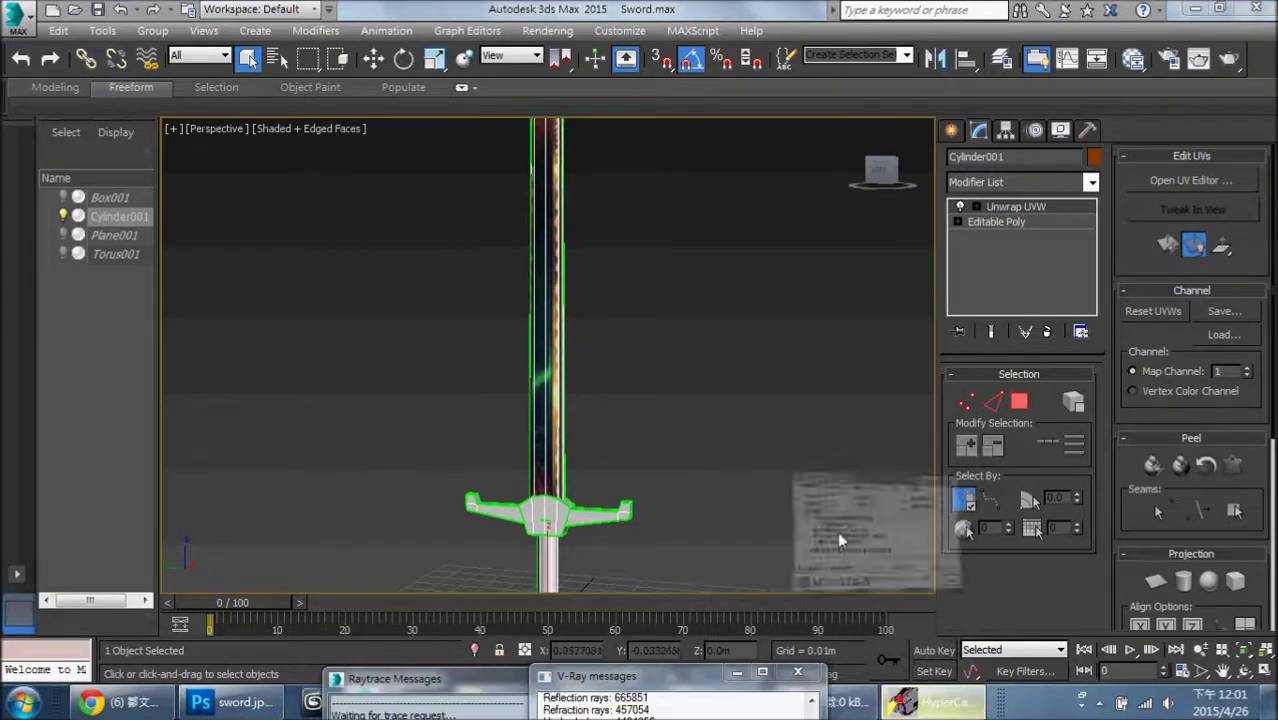